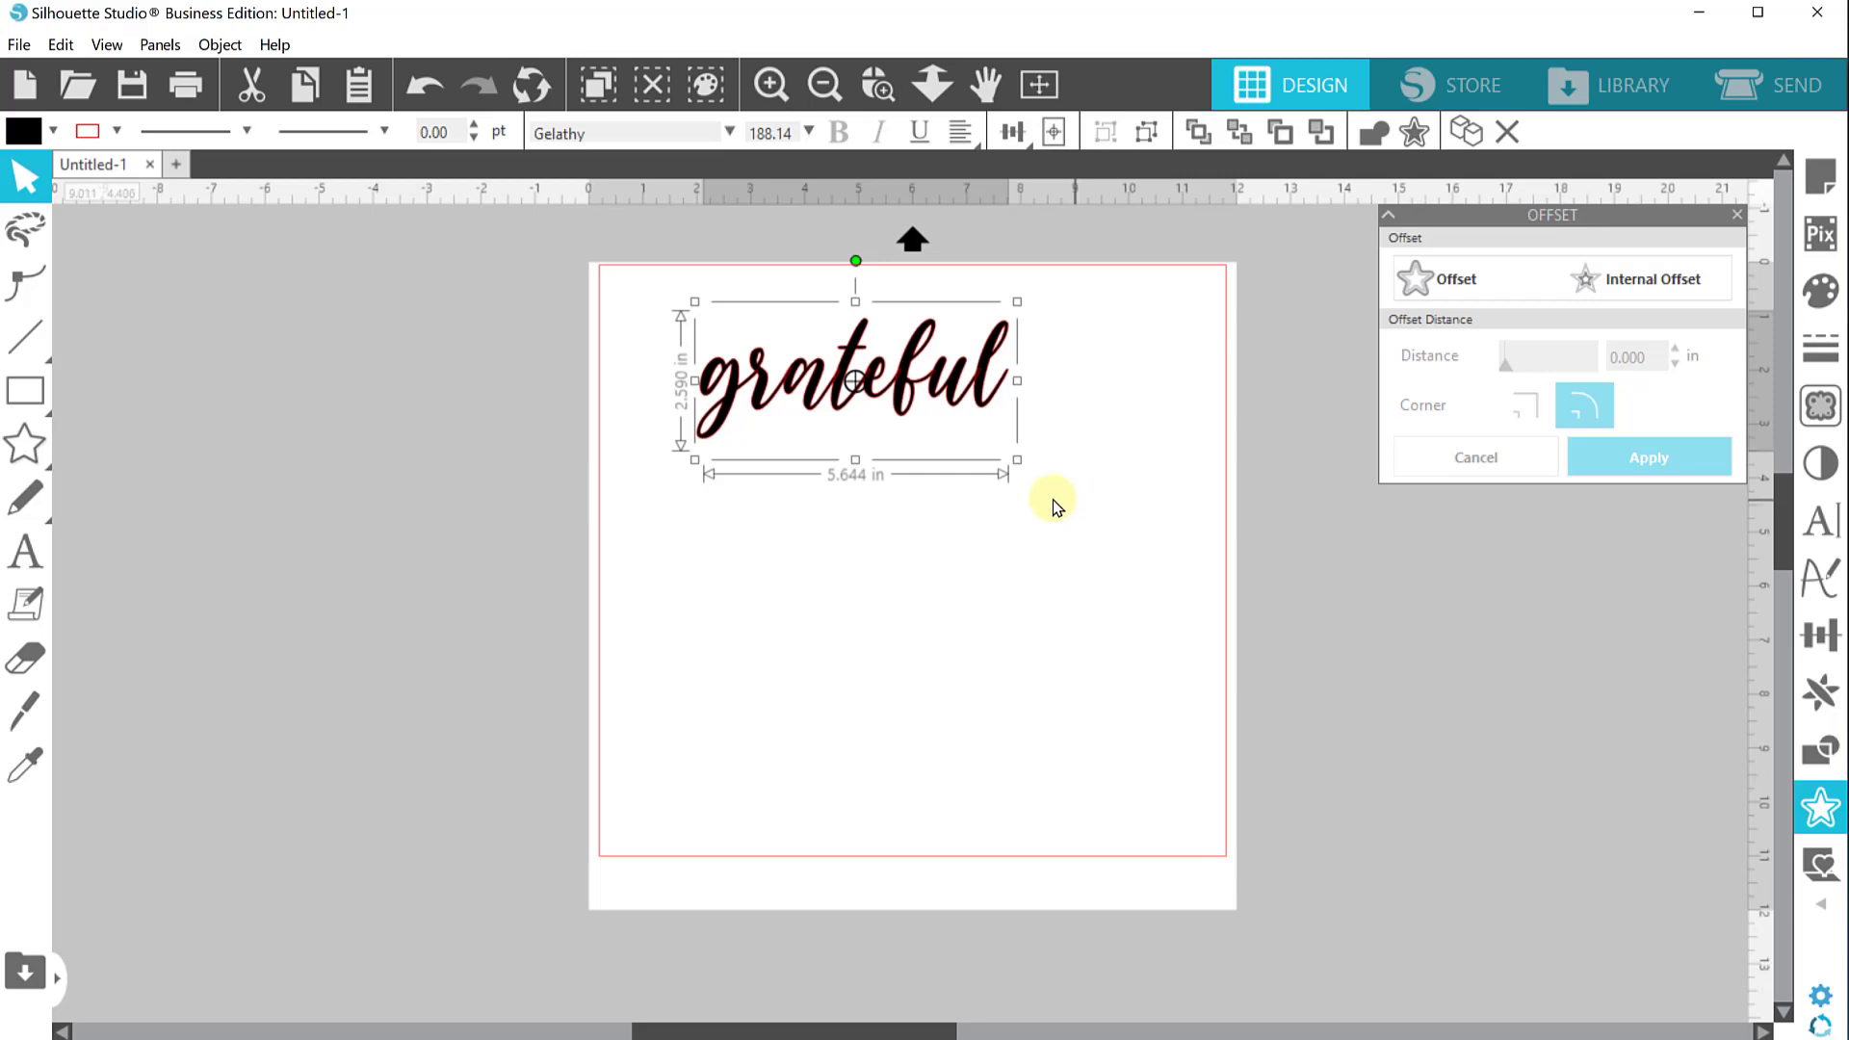
Paste two copies of the "grateful" text and spread the three copies into separate rows on the page
key(i)
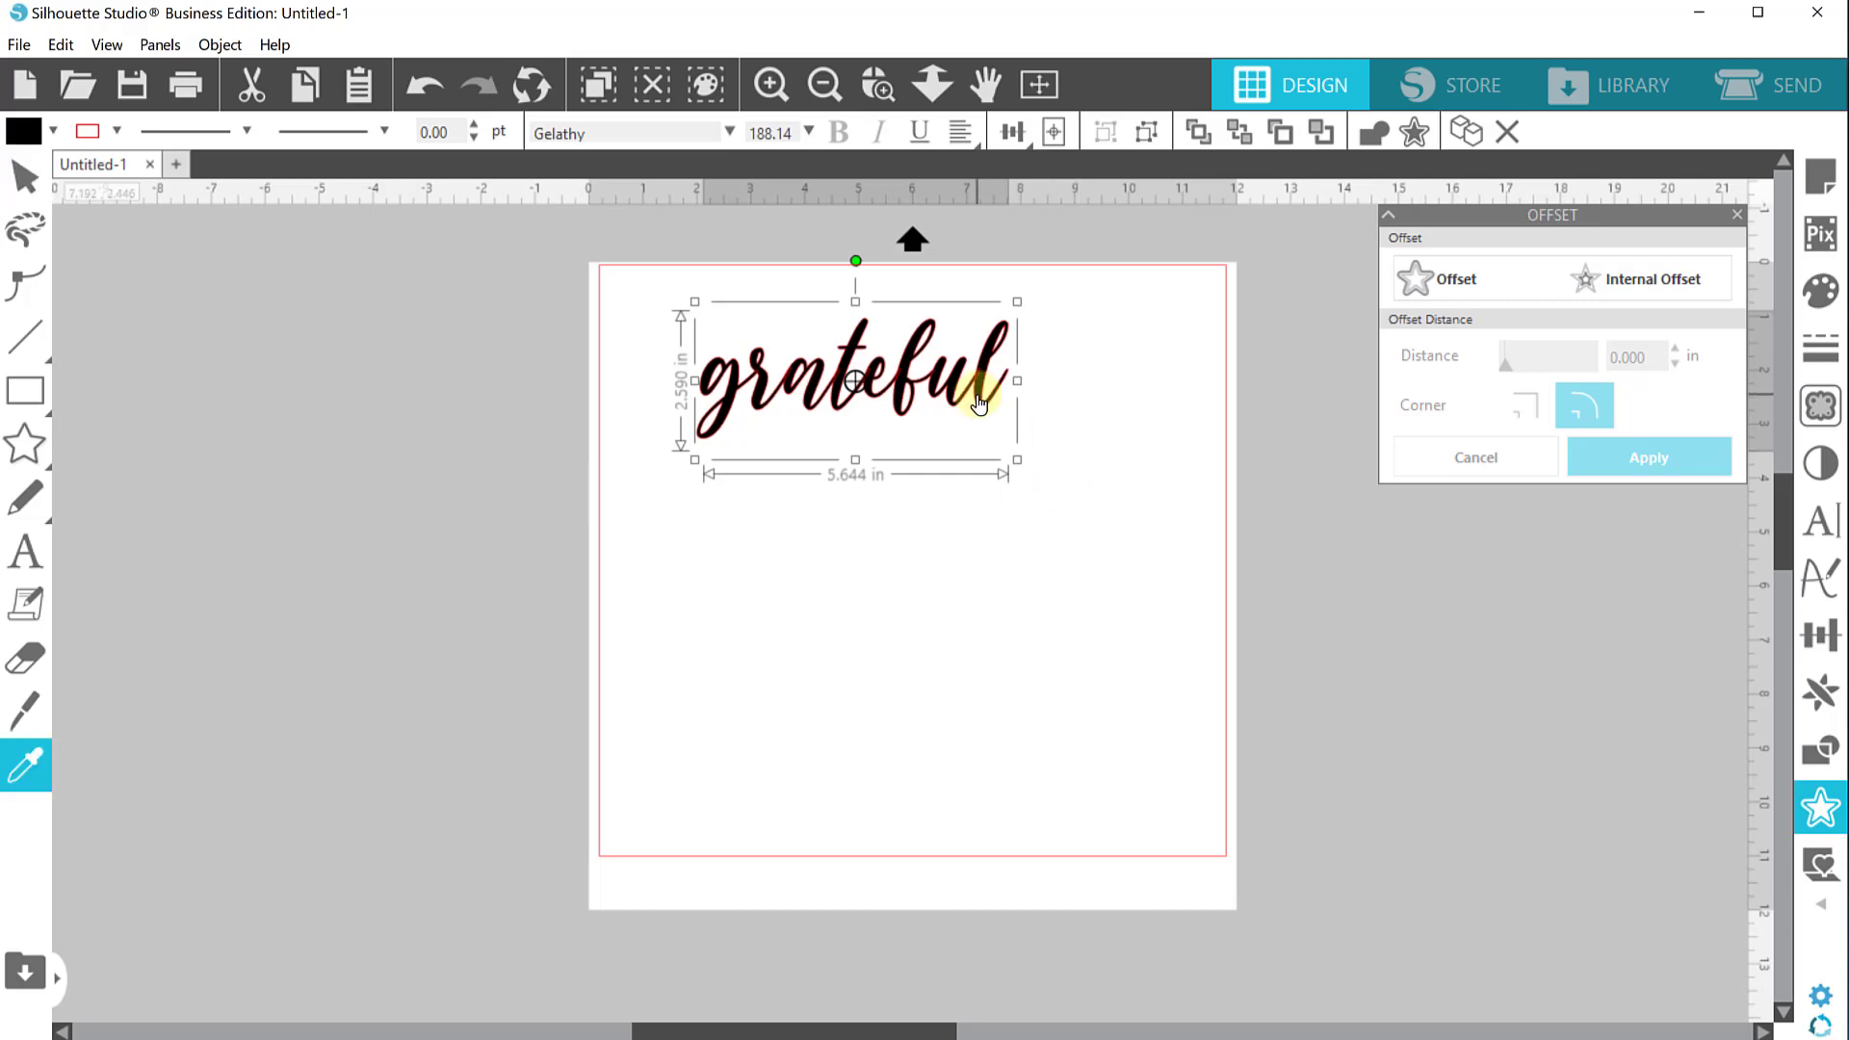
key(ctrl+v)
key(ctrl+v)
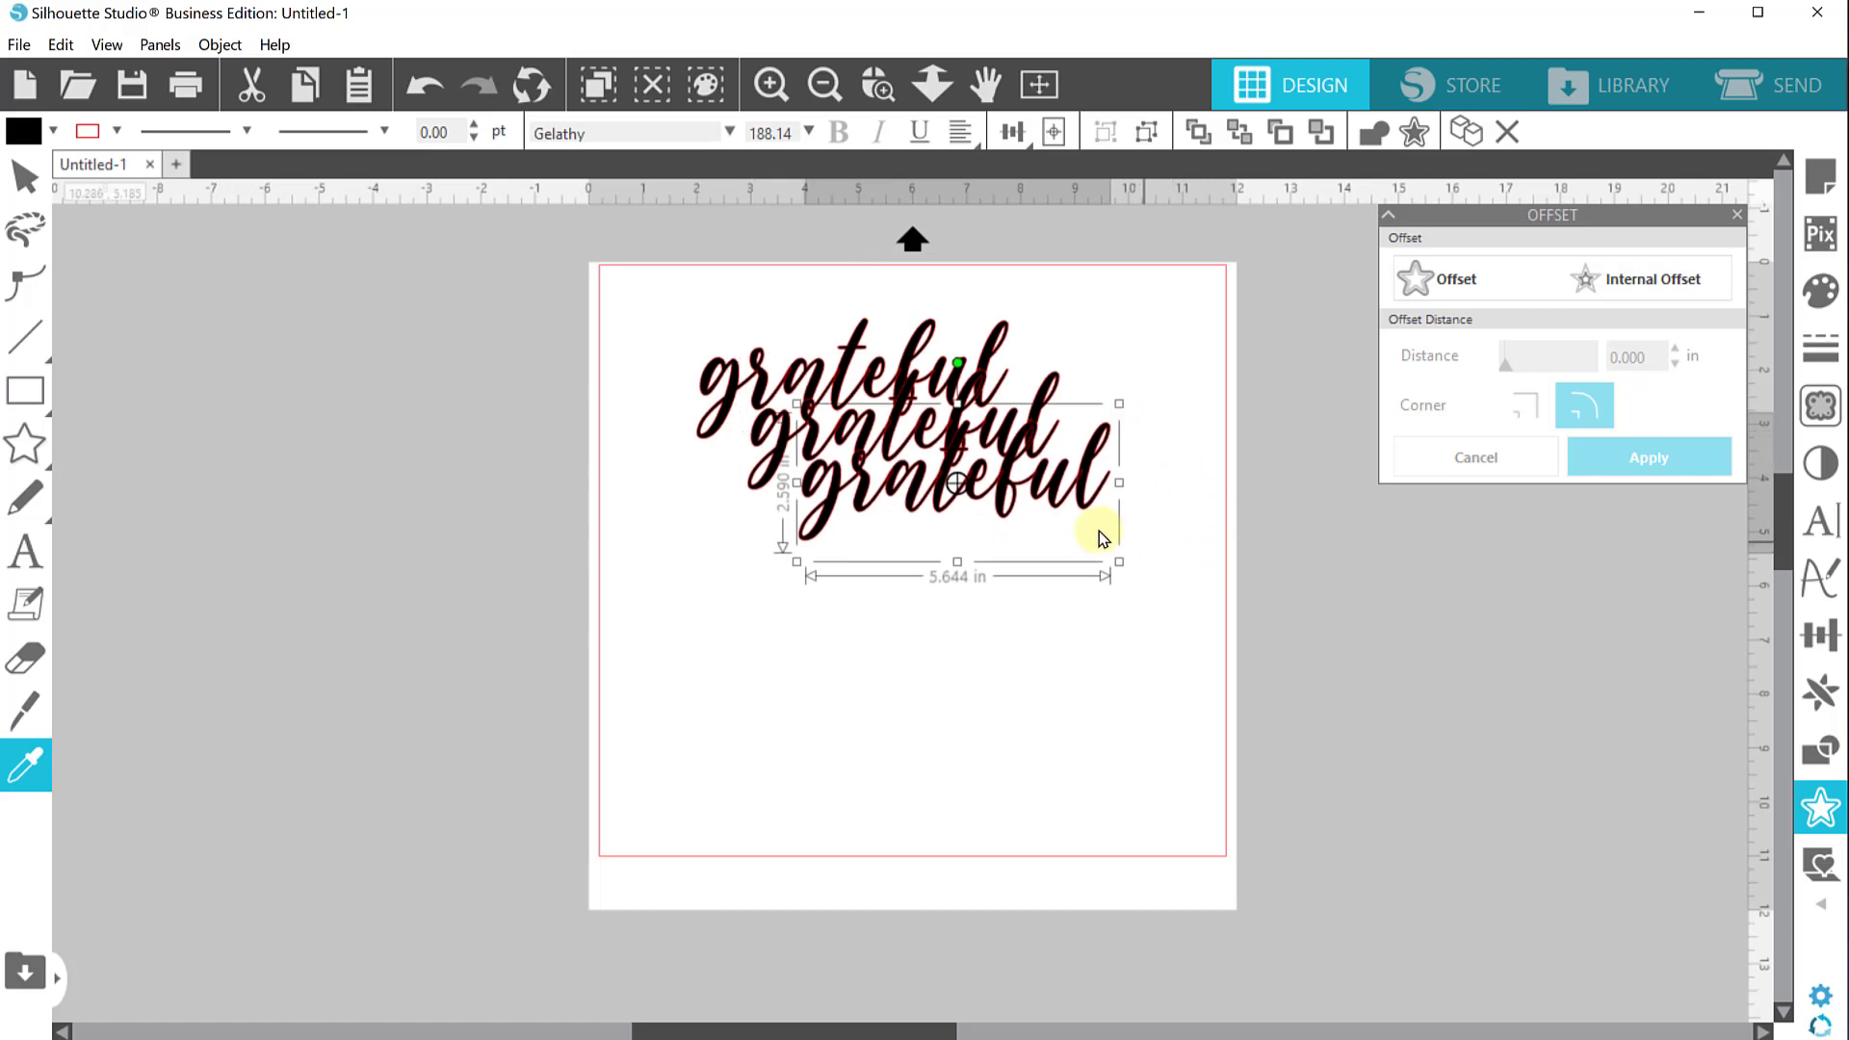
drag(1079, 504, 950, 687)
drag(992, 431, 954, 508)
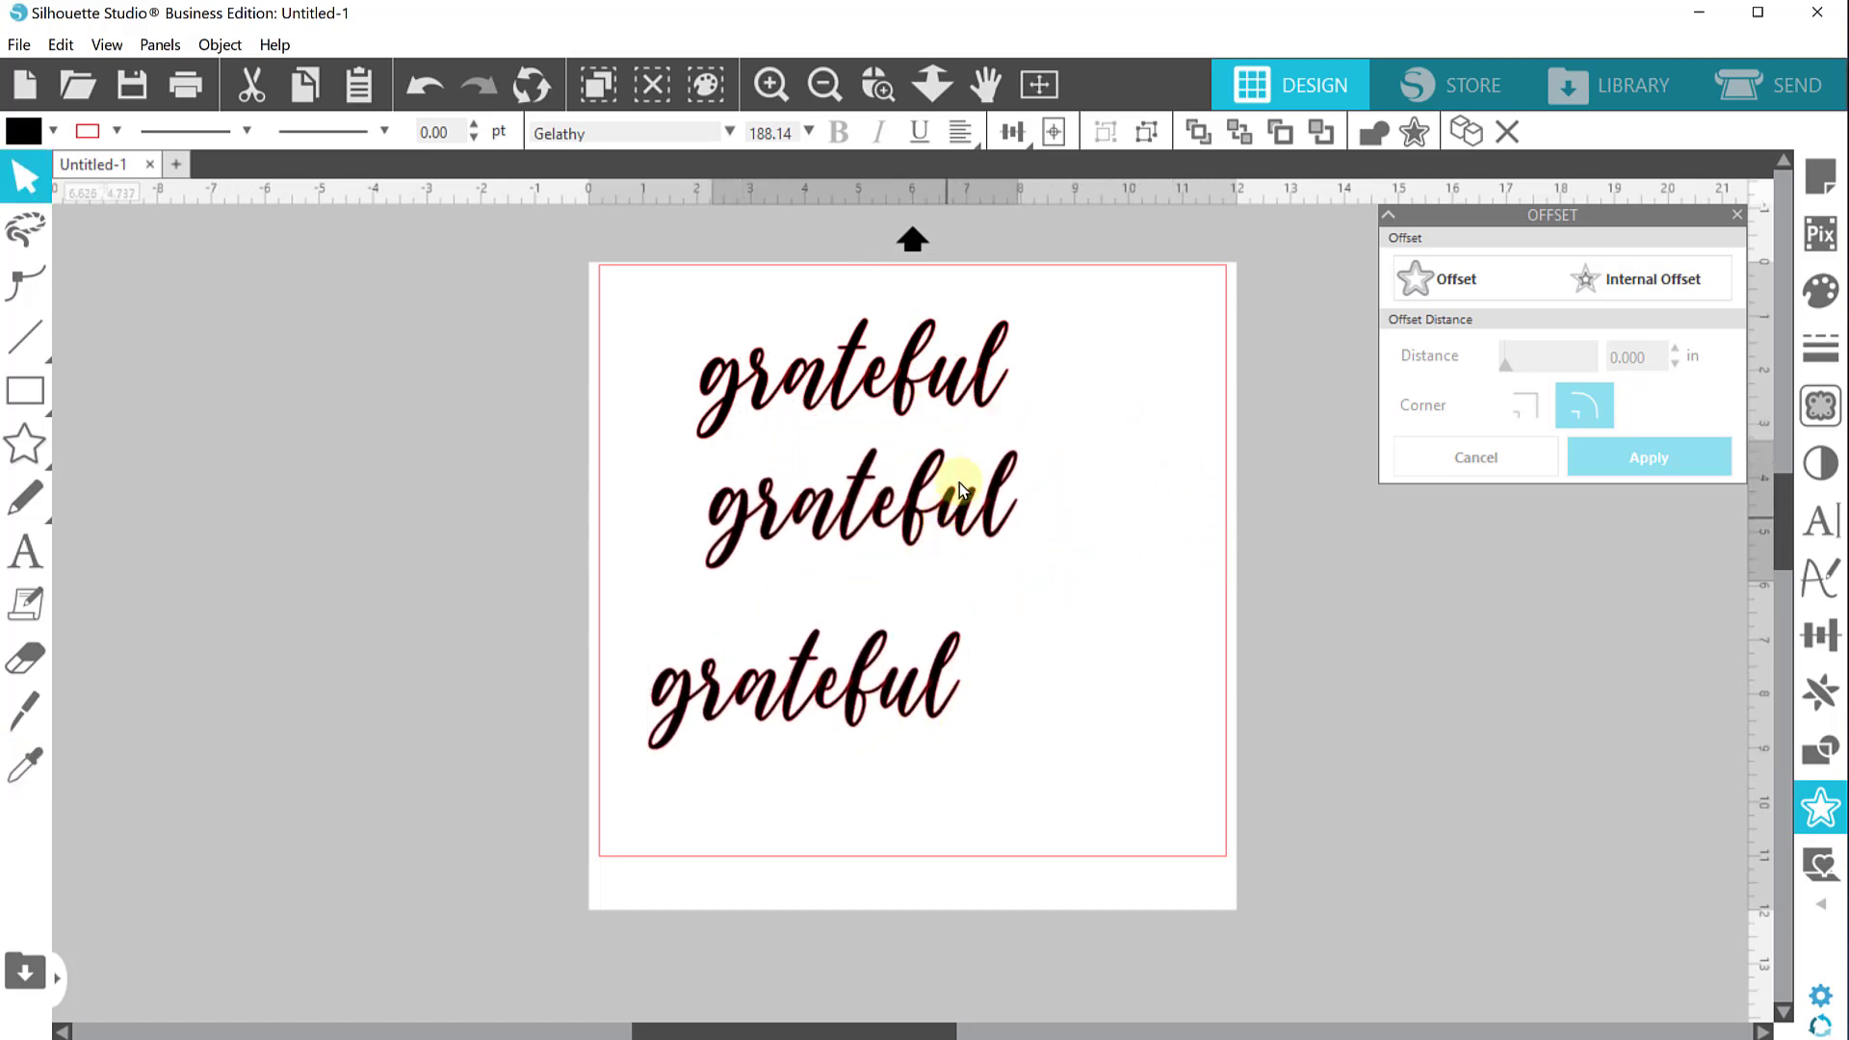
Edit the middle copy's text to read "thankful"
click(801, 454)
click(864, 515)
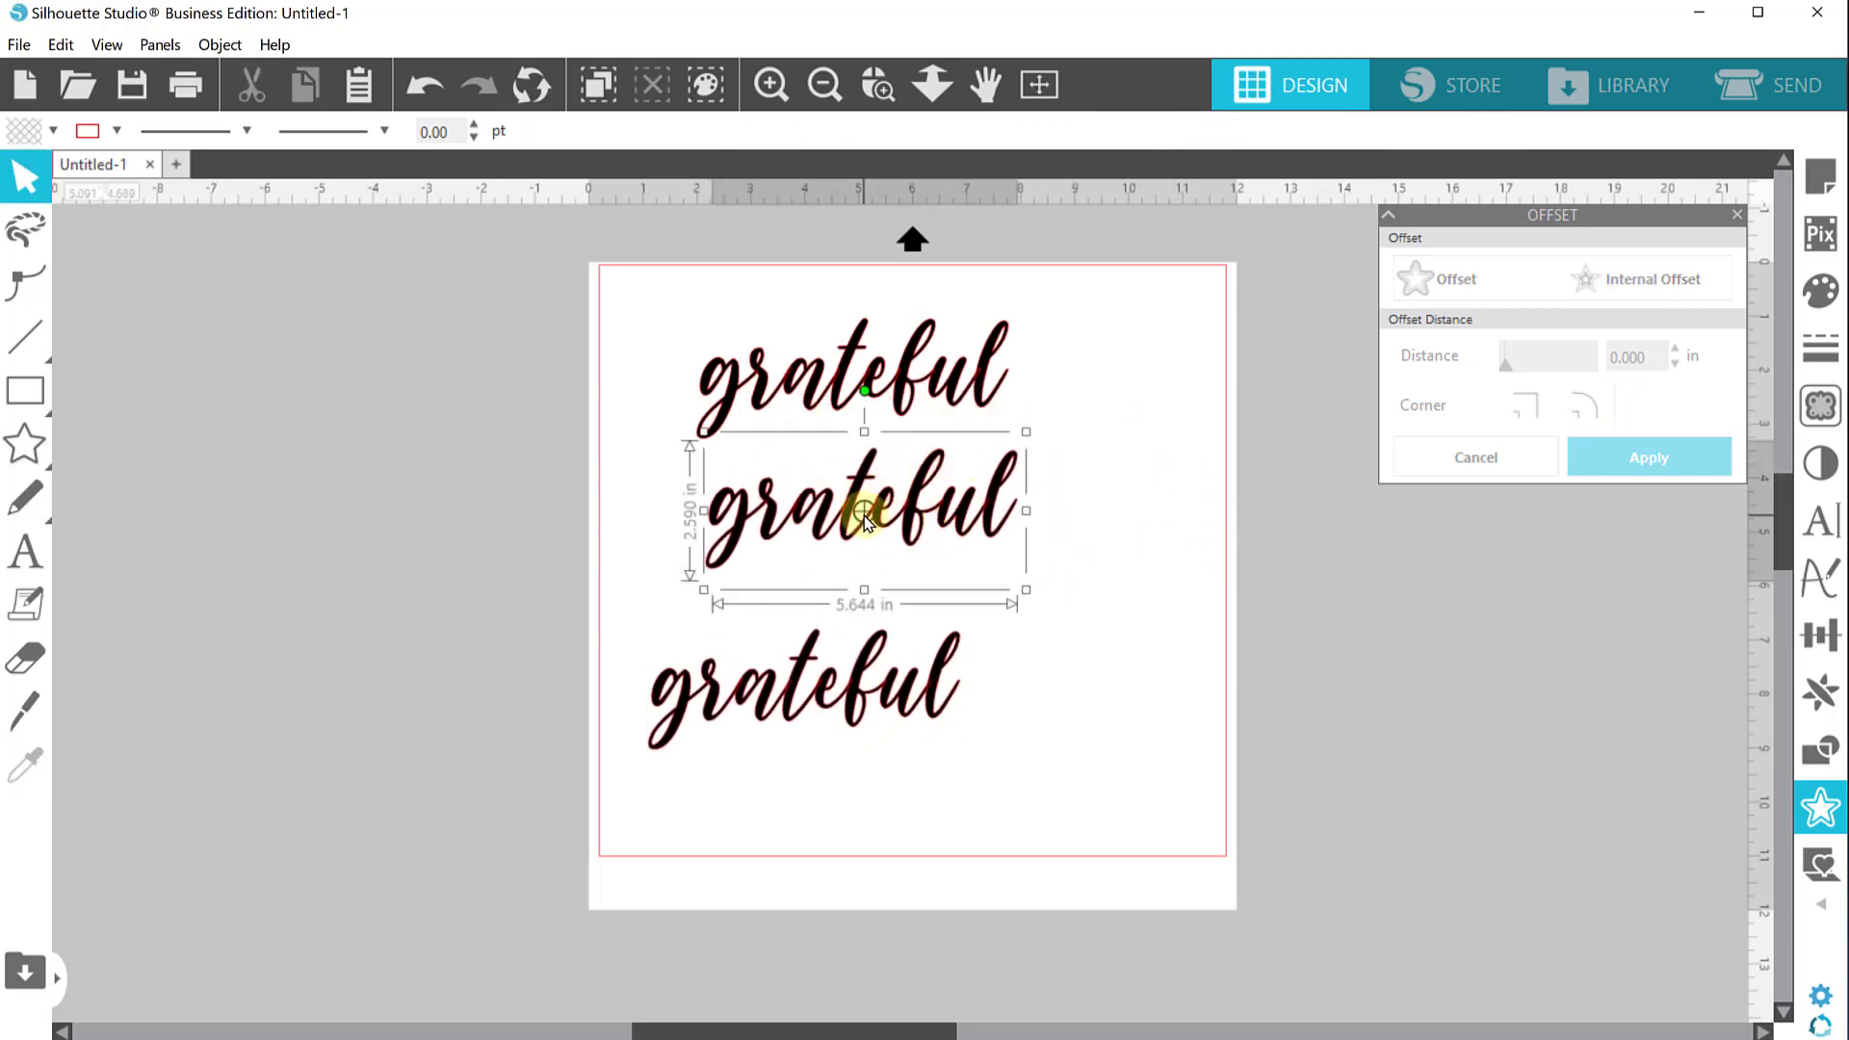
double_click(939, 538)
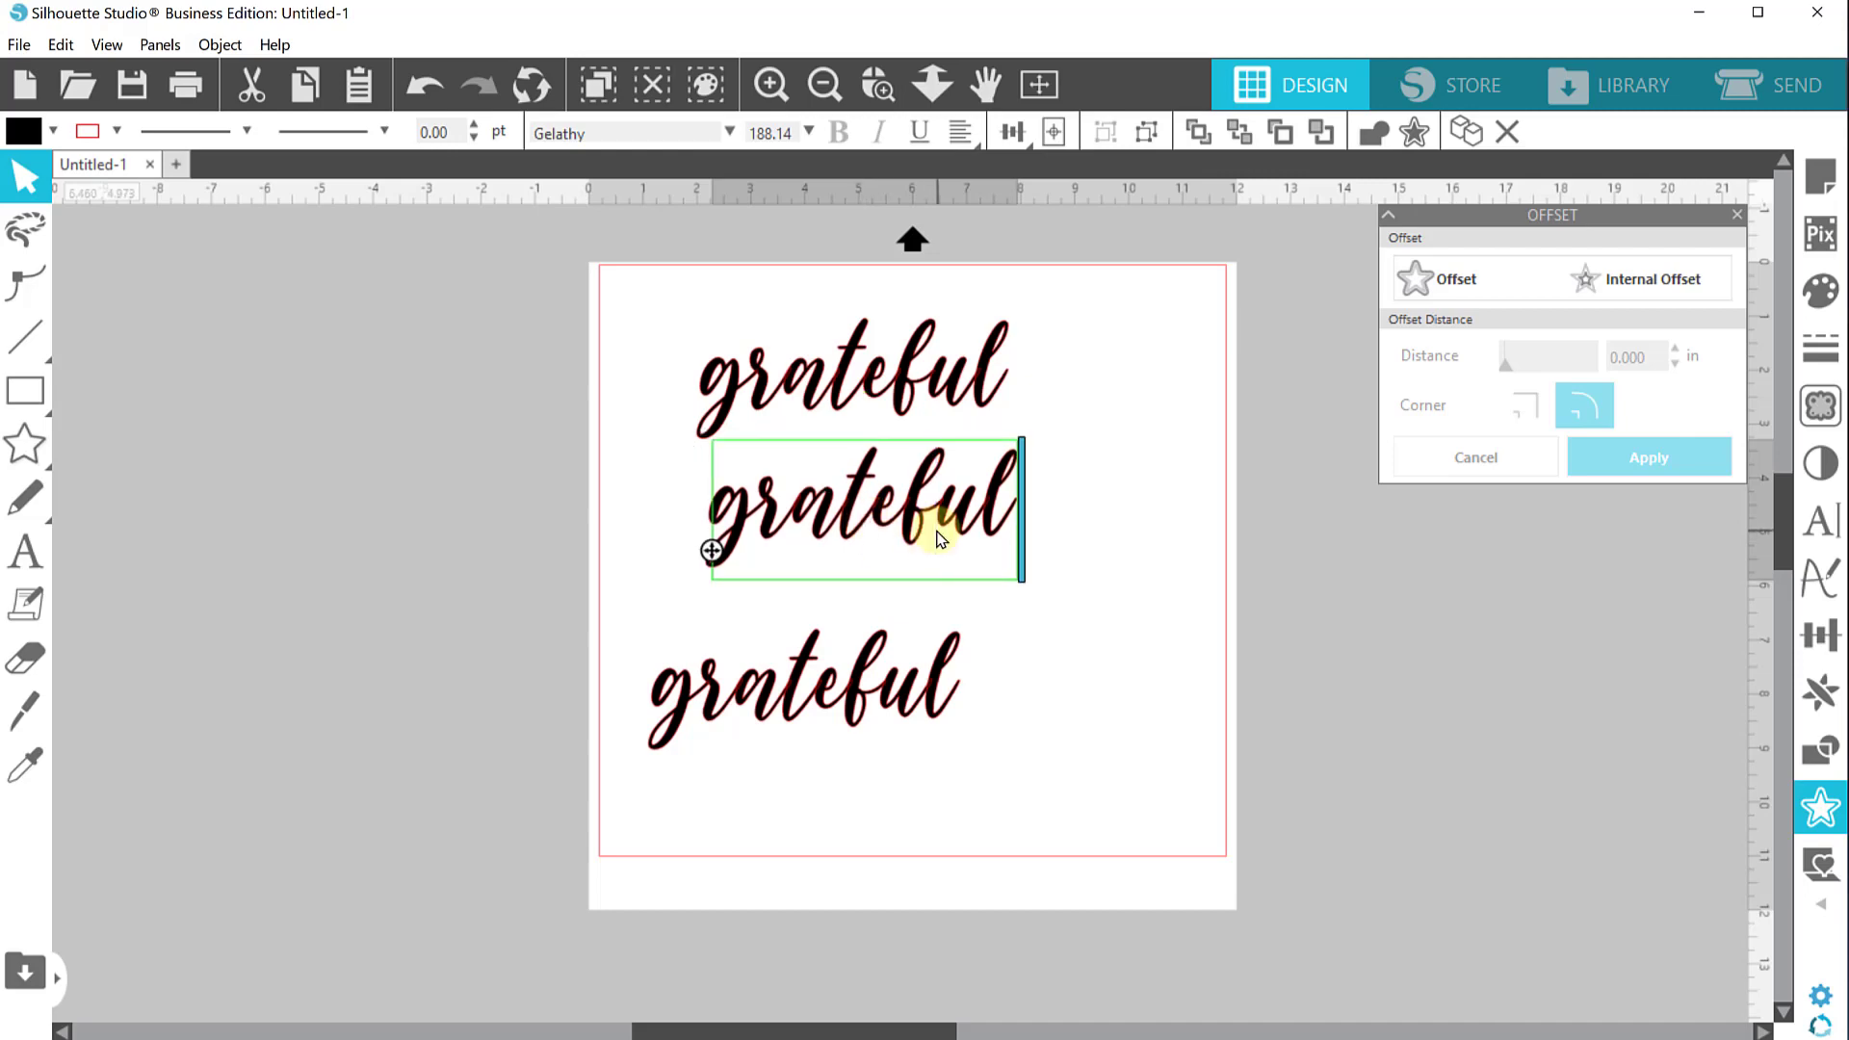
key(ctrl+a)
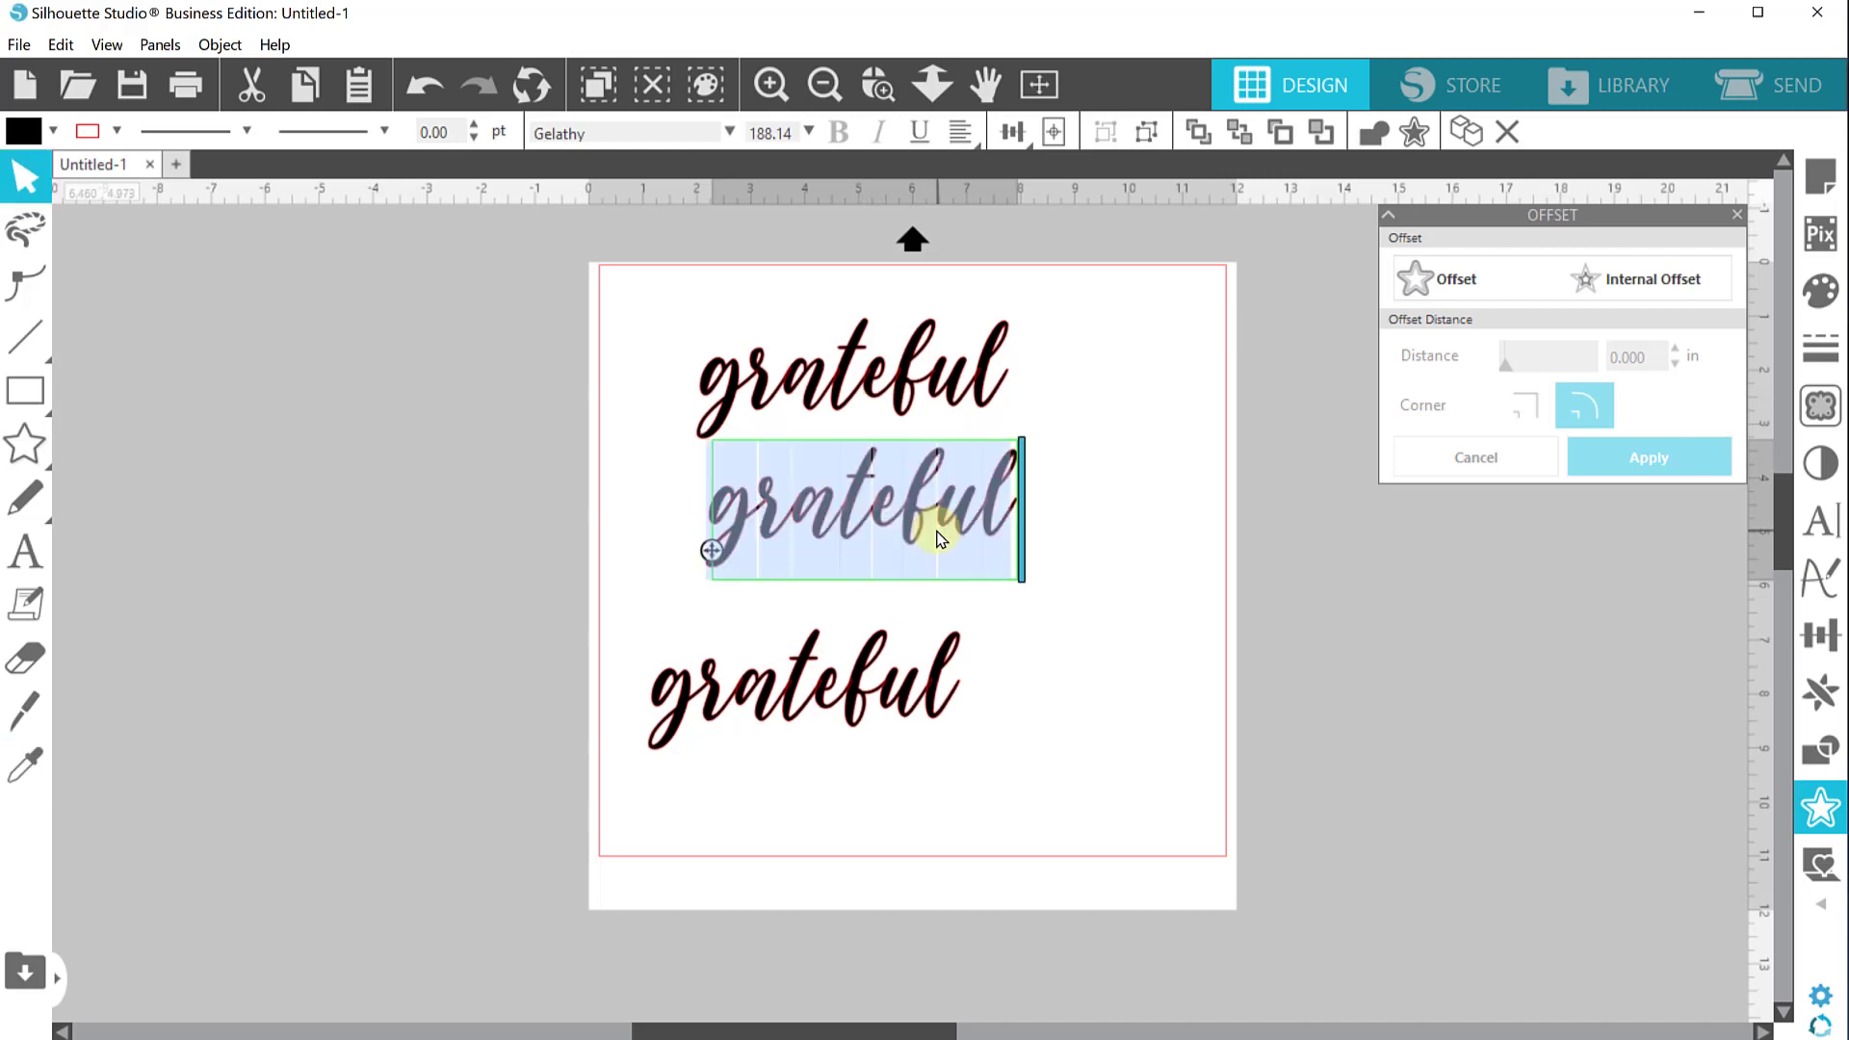
text(thankful)
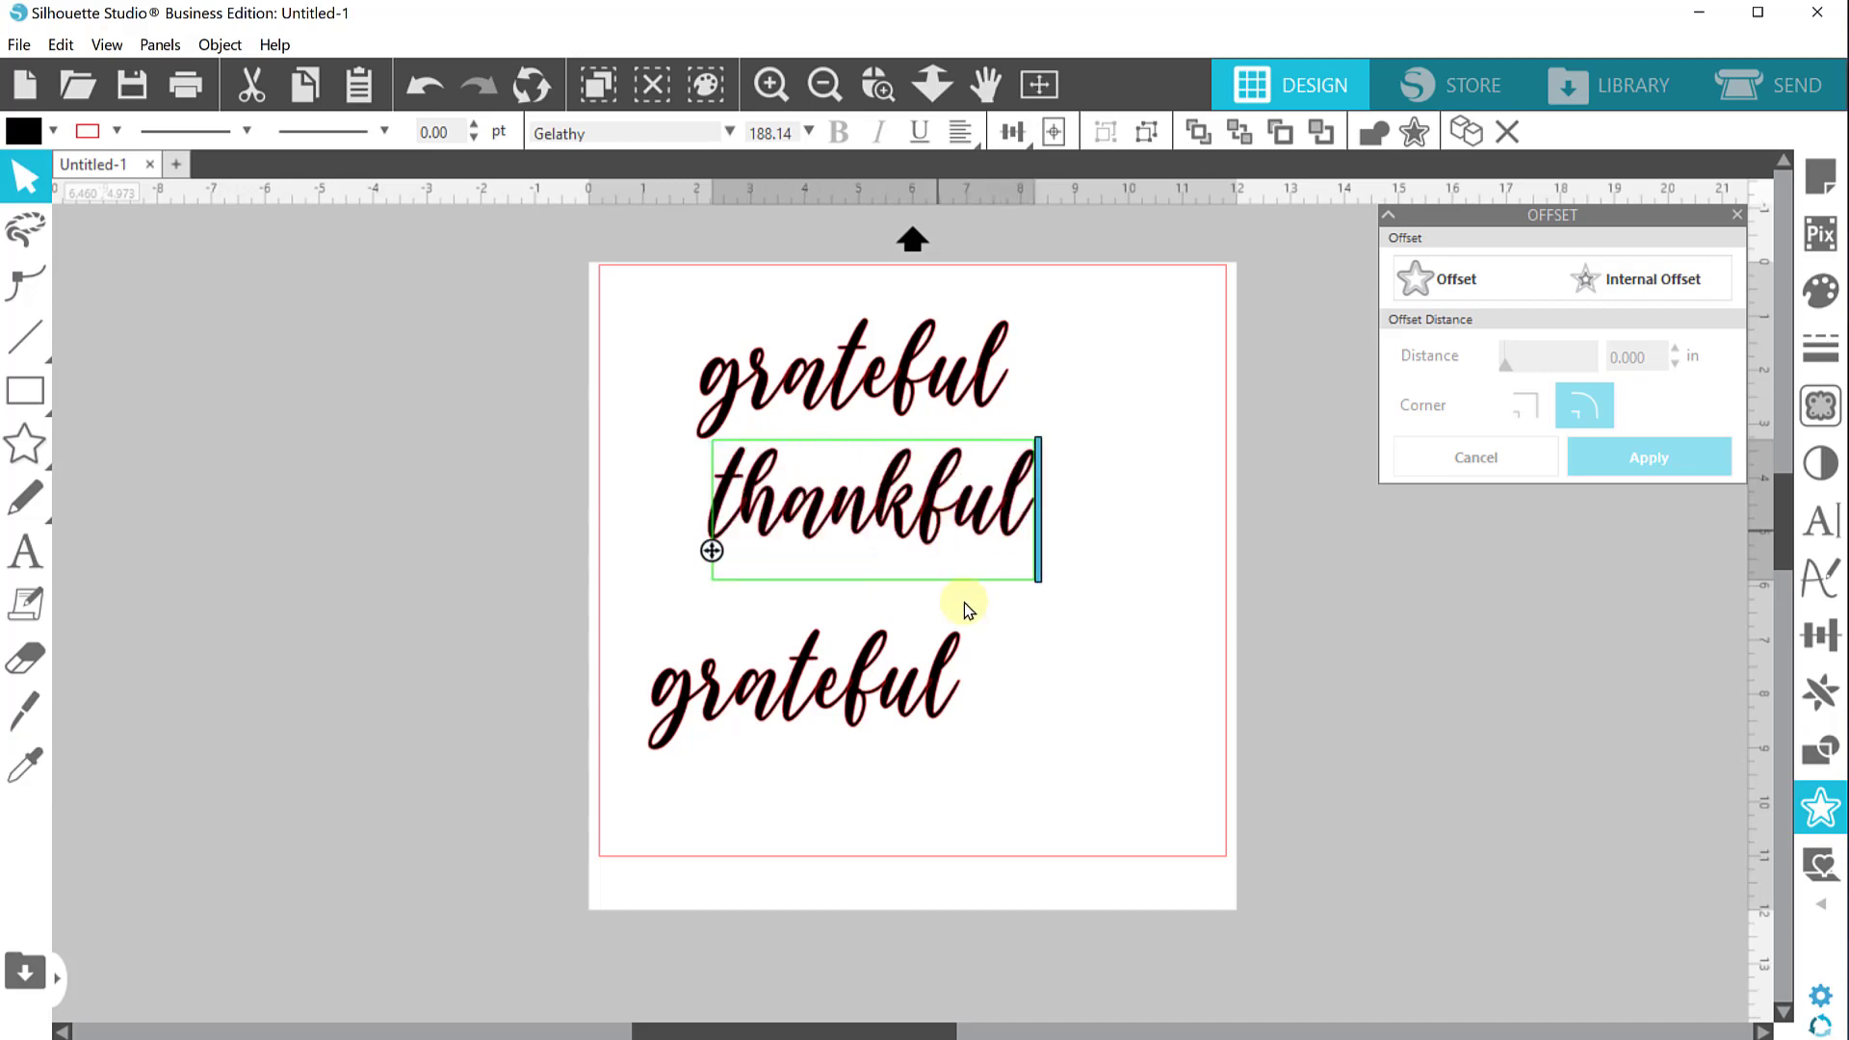
Edit the bottom copy's text to read "blessed"
double_click(871, 676)
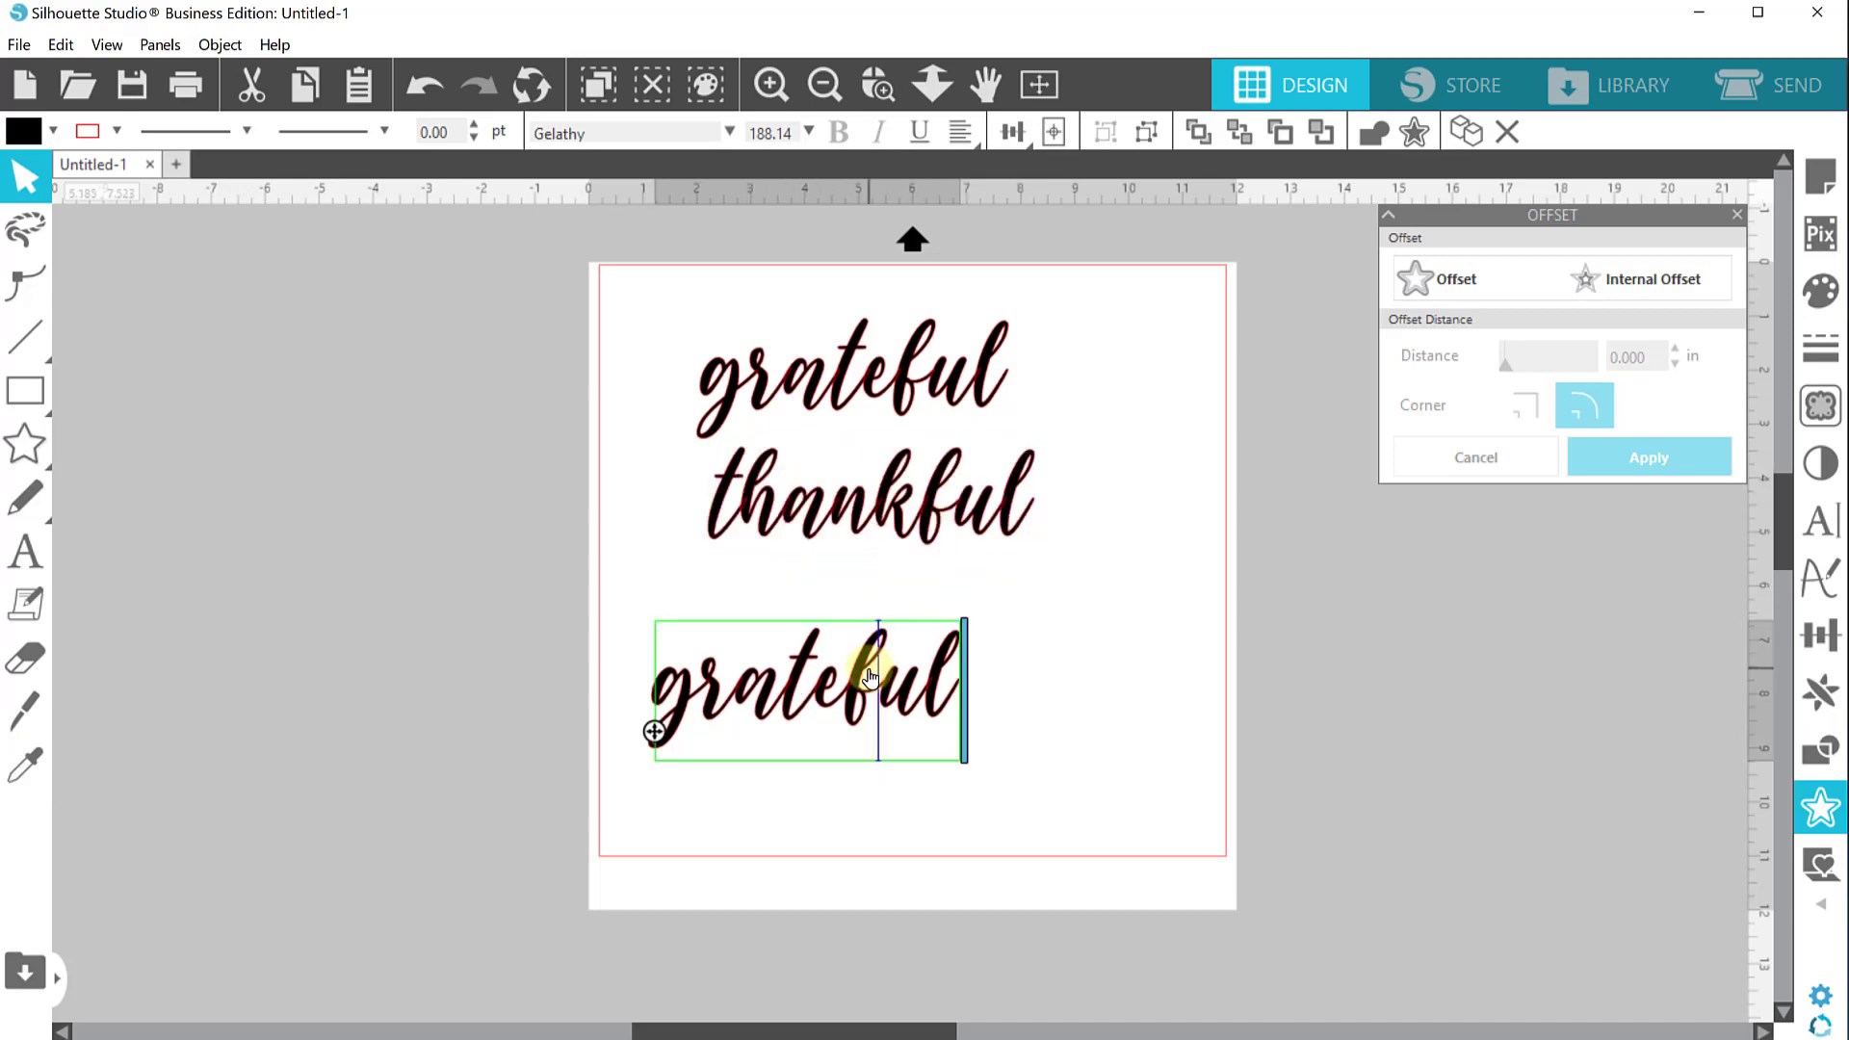
key(ctrl+a)
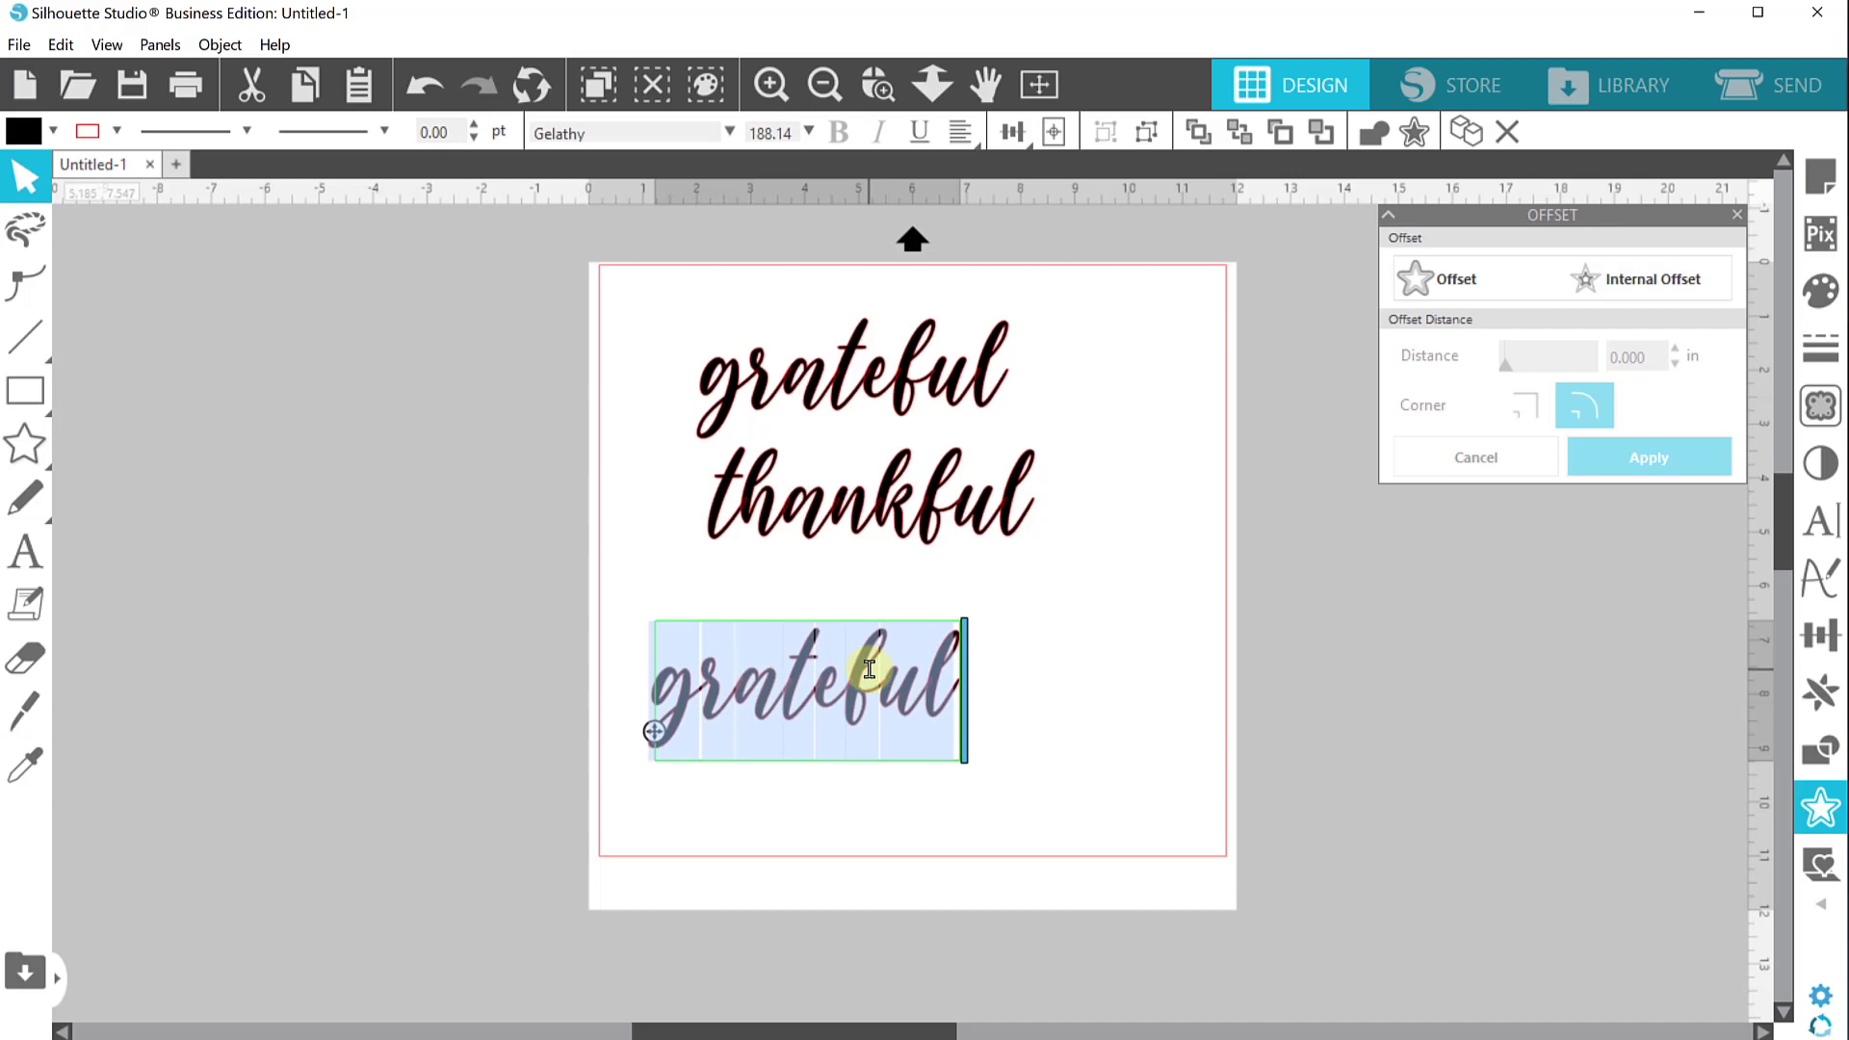
text(blessed)
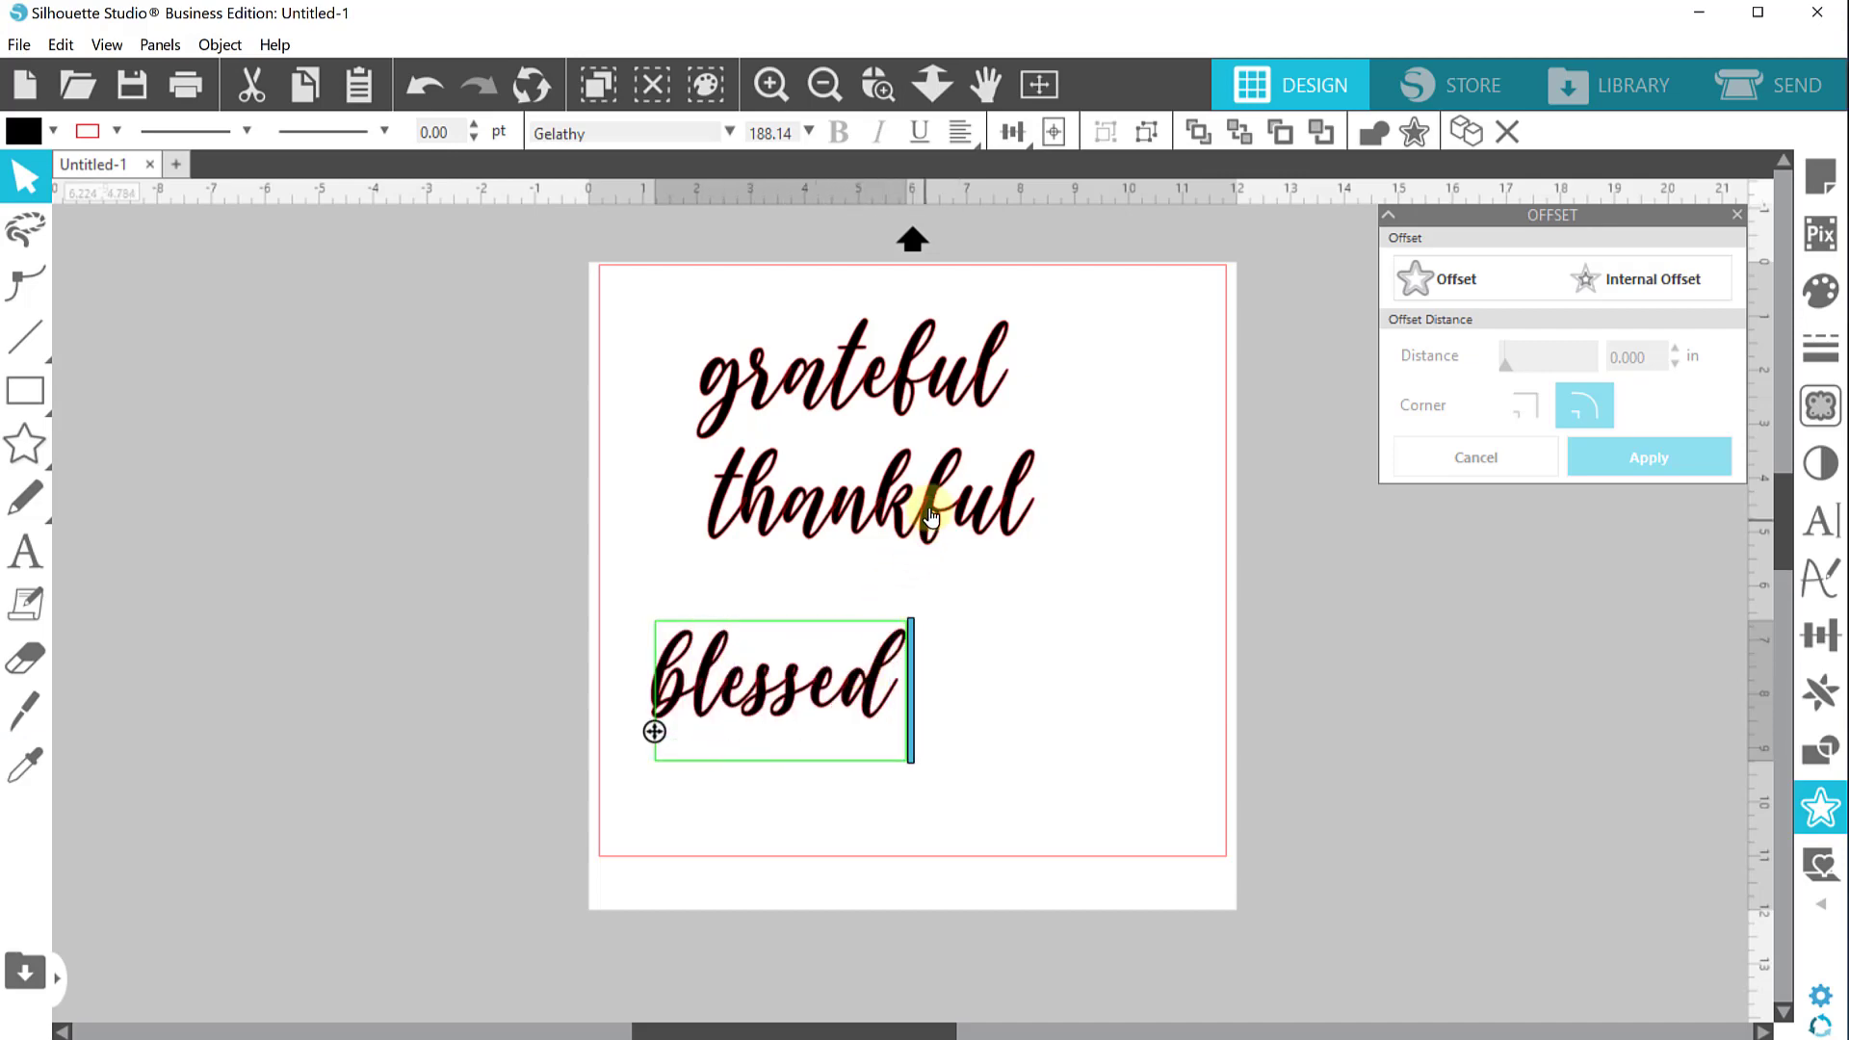
Reposition the "thankful" line leftward under "grateful", aligning the three words
drag(930, 508, 898, 556)
click(874, 458)
drag(876, 390, 877, 393)
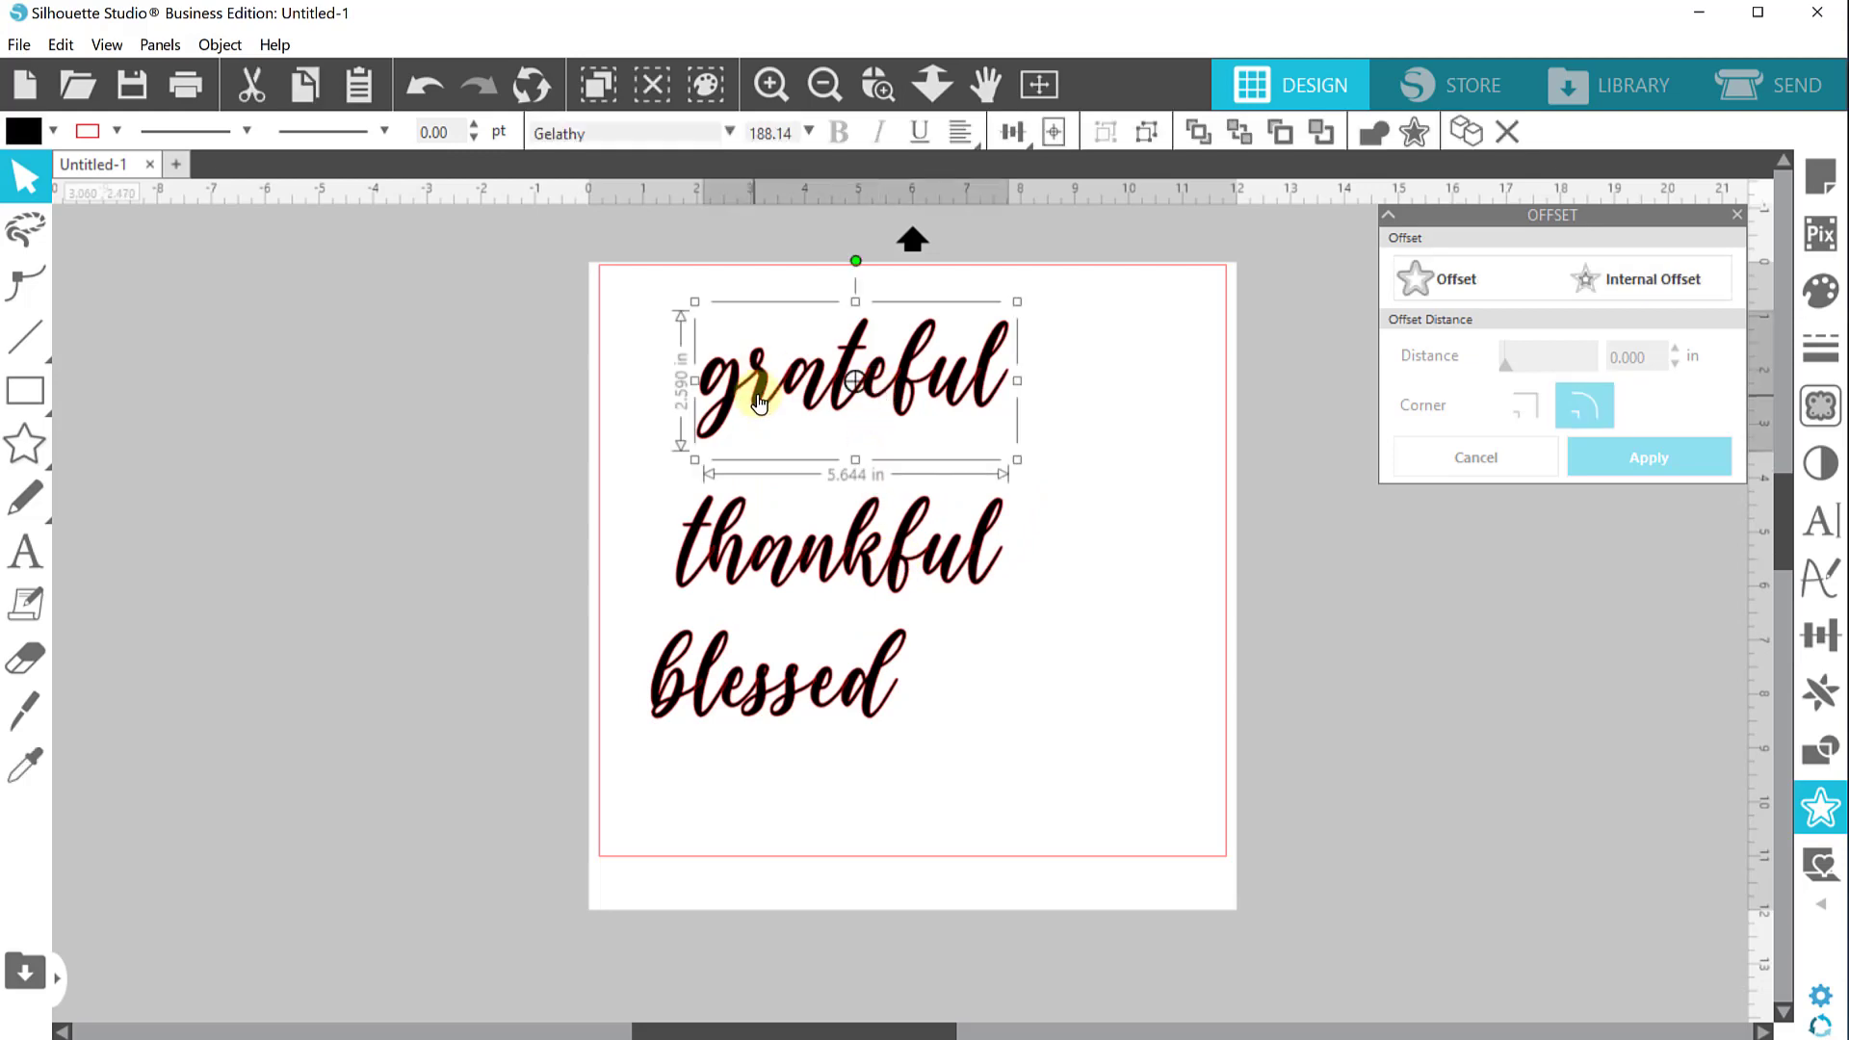
drag(626, 534, 743, 681)
click(1091, 613)
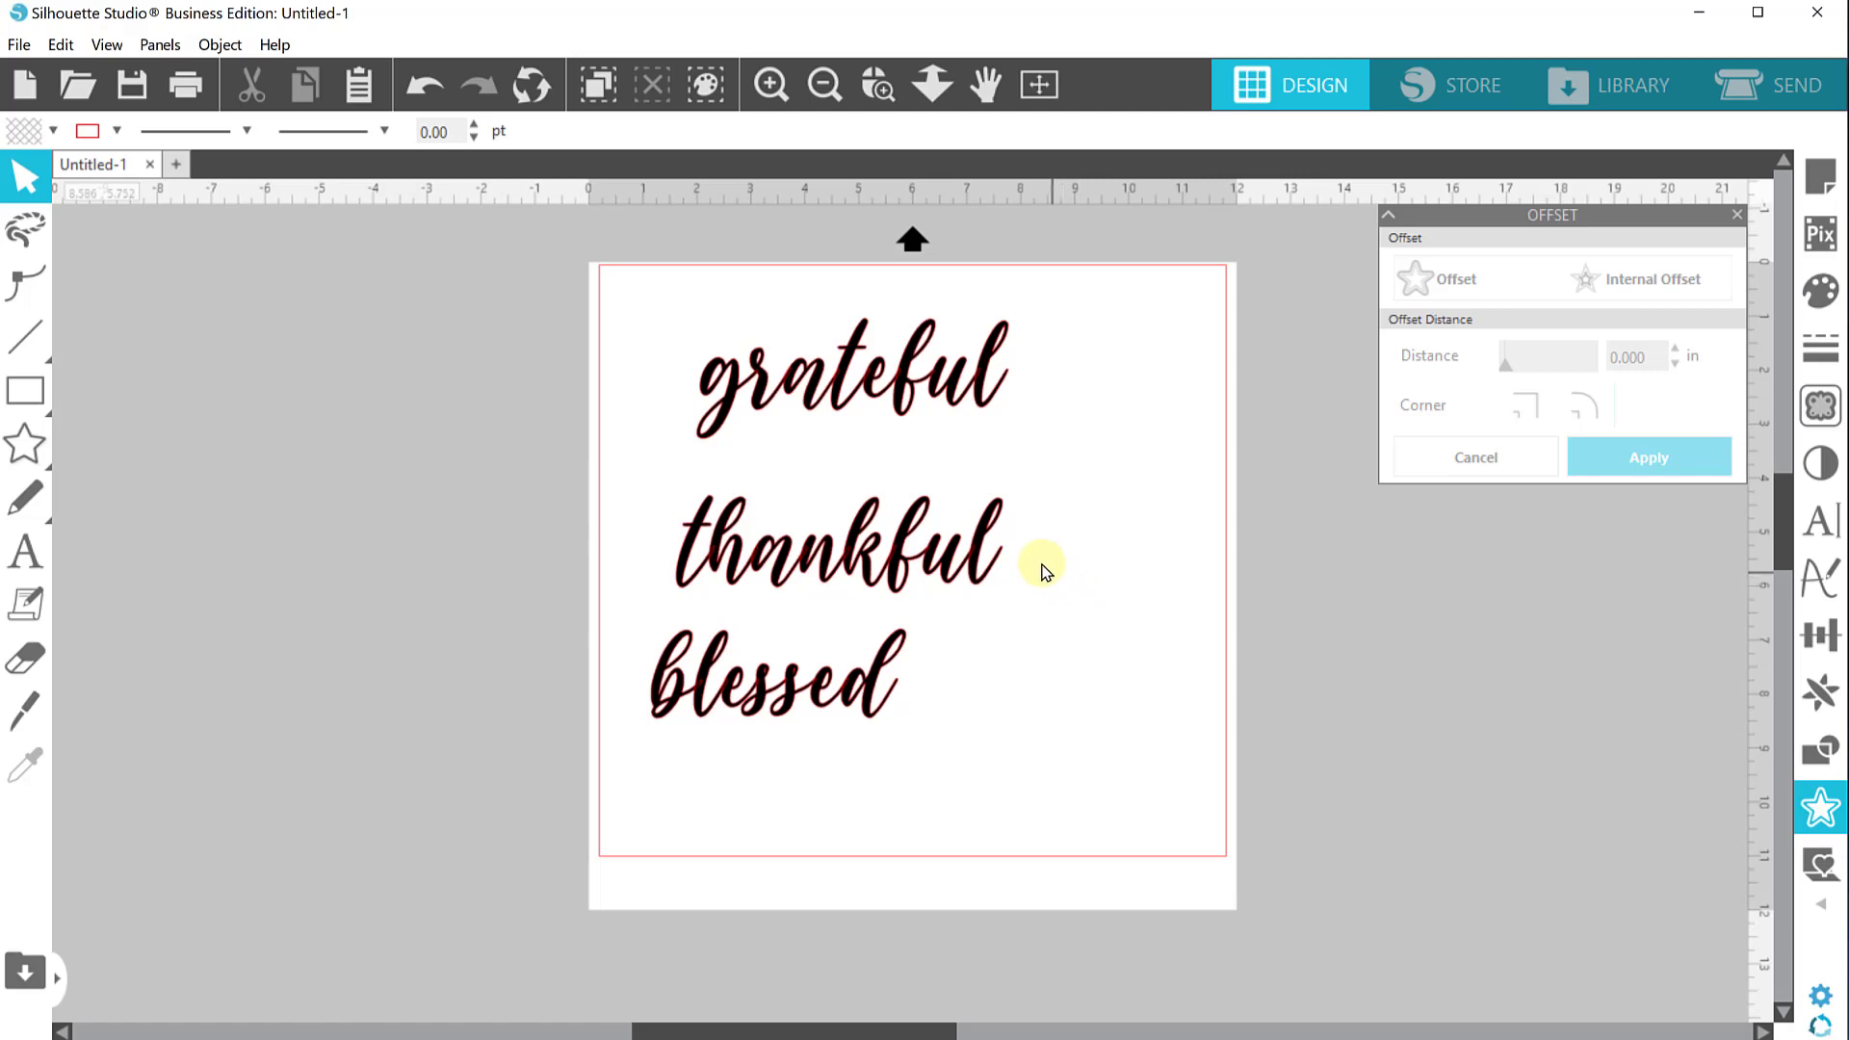
Open the glyphs panel for the Gelathy font on "grateful" and browse through the available alternate glyphs
click(896, 380)
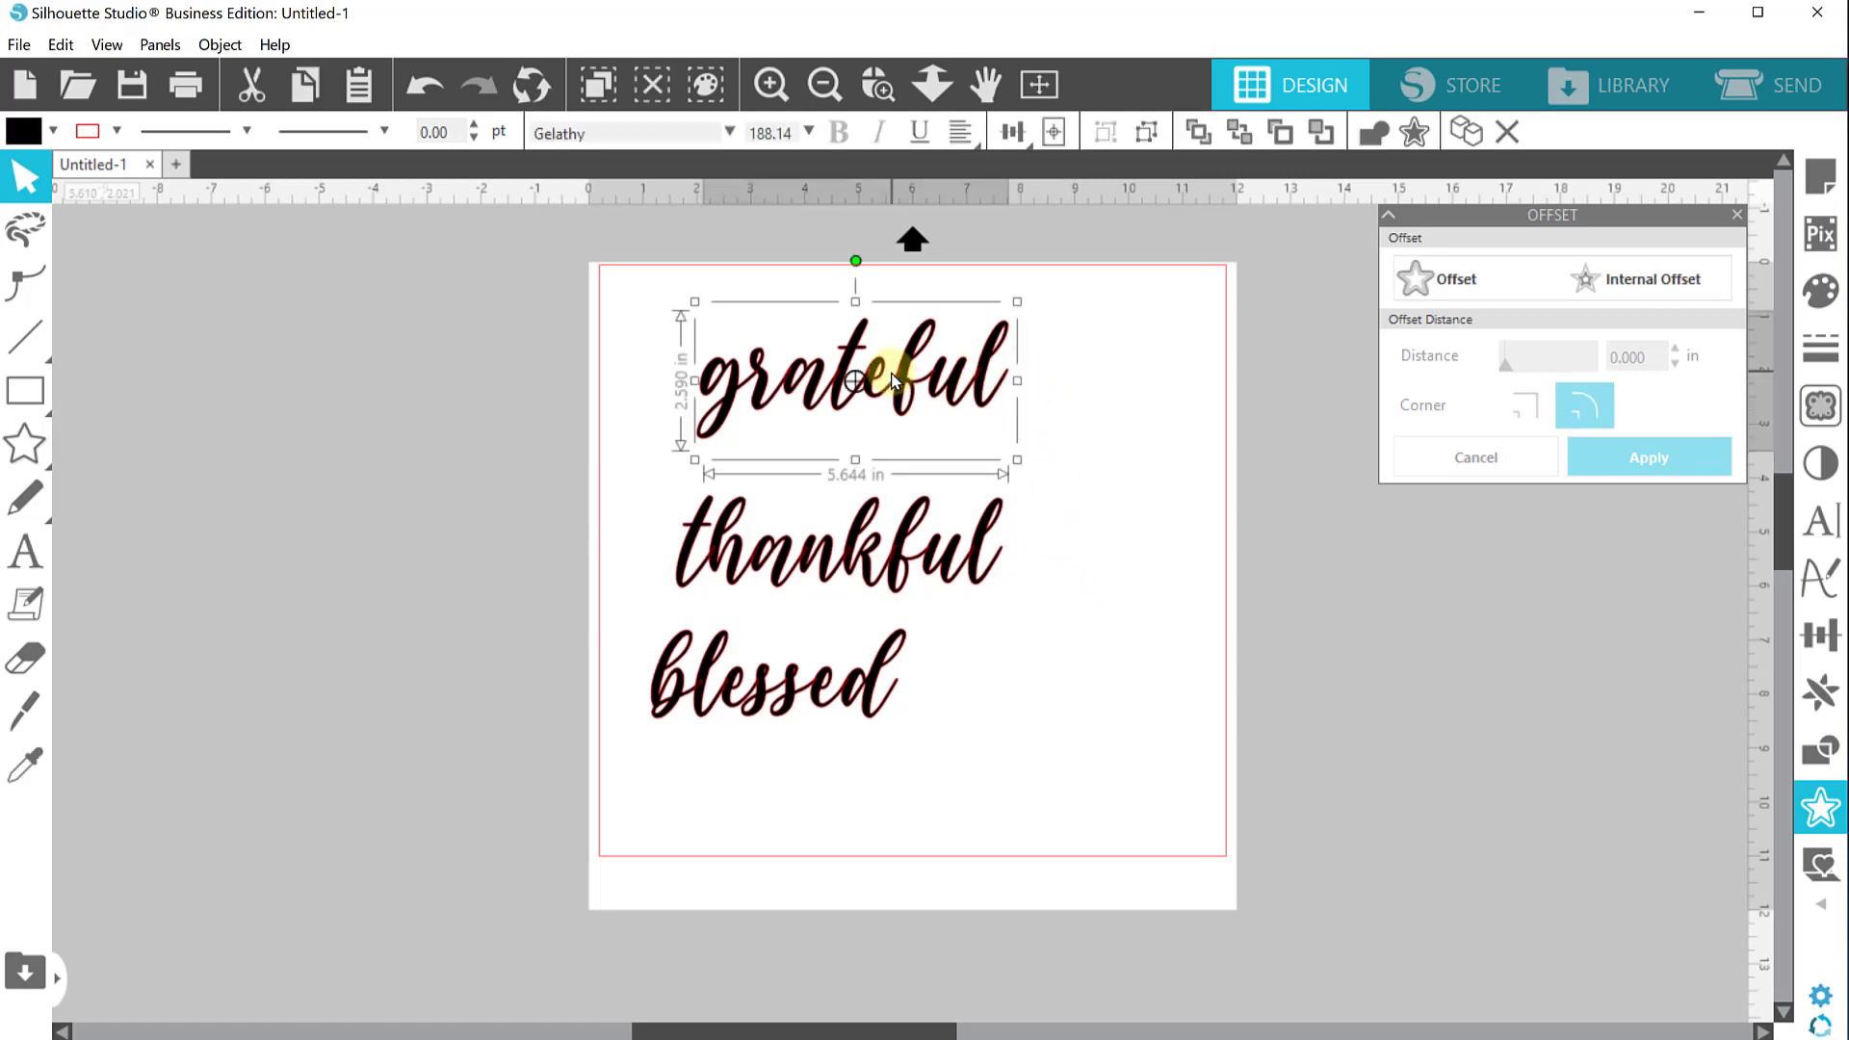
click(1812, 537)
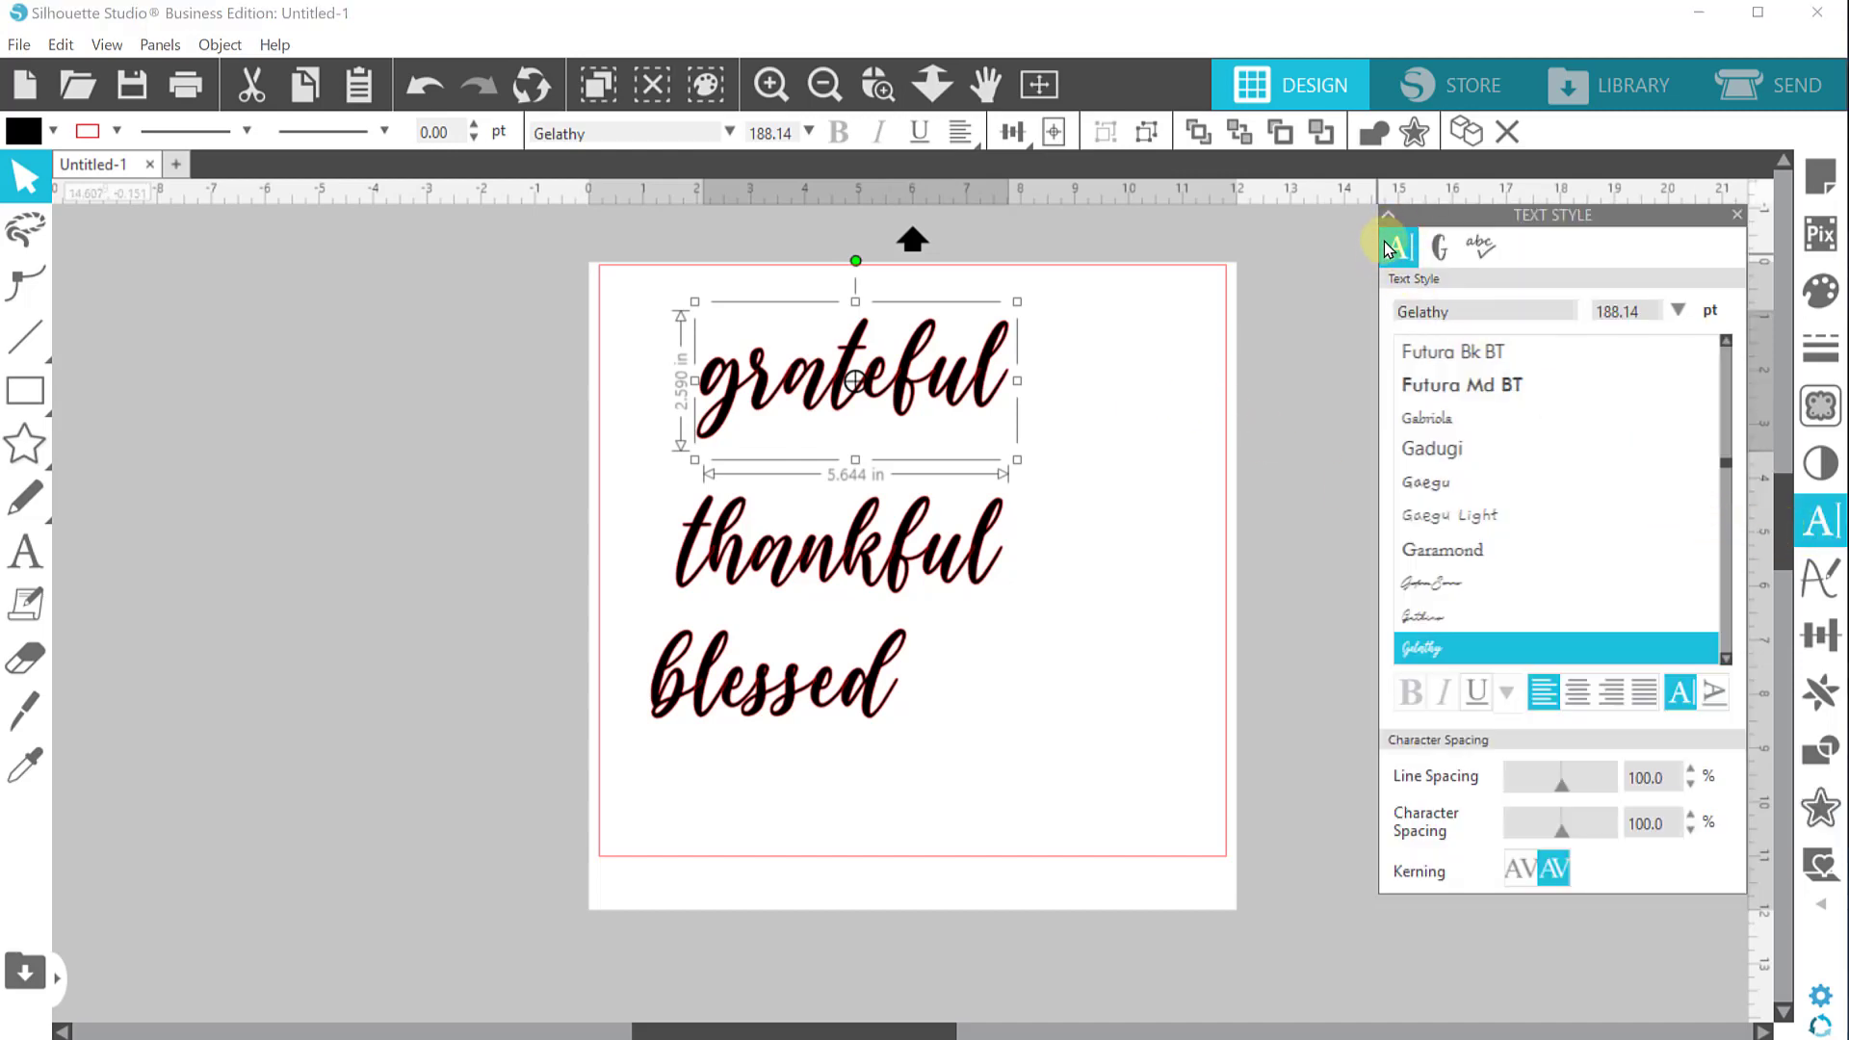
click(1438, 251)
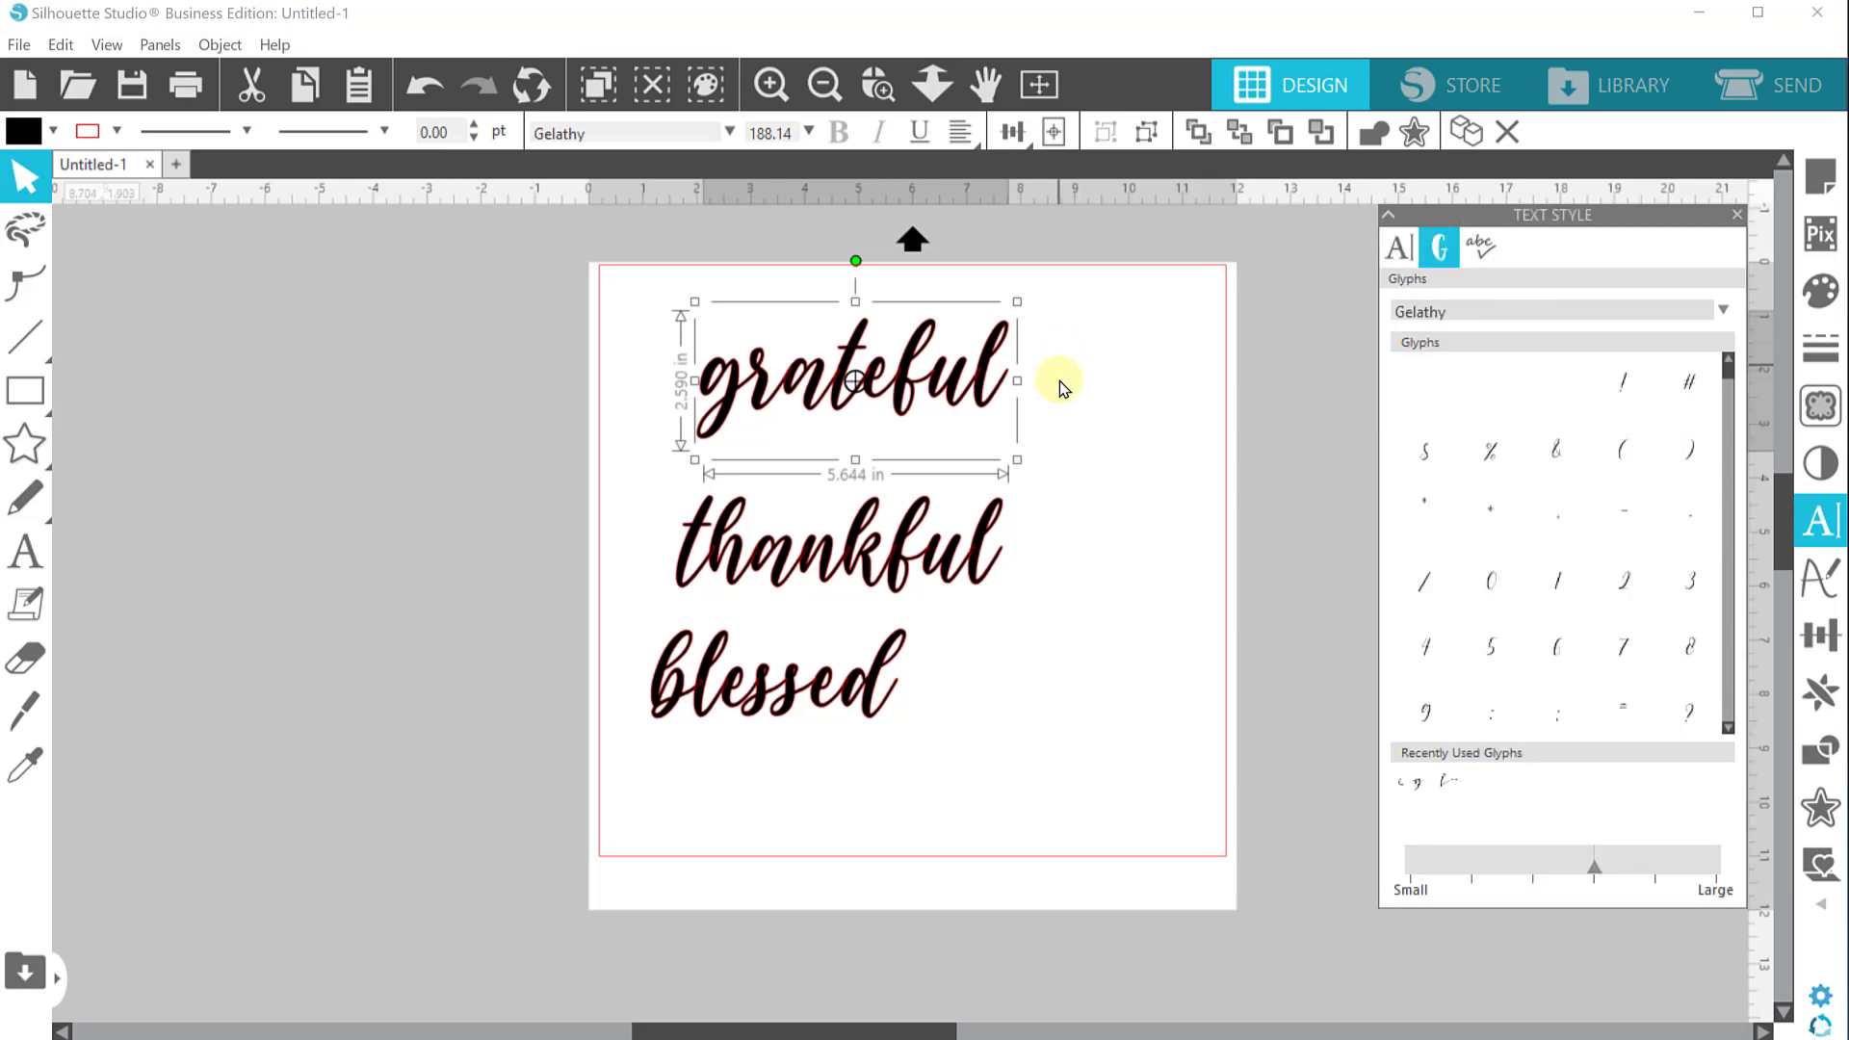
scroll(1575, 535, down, 3)
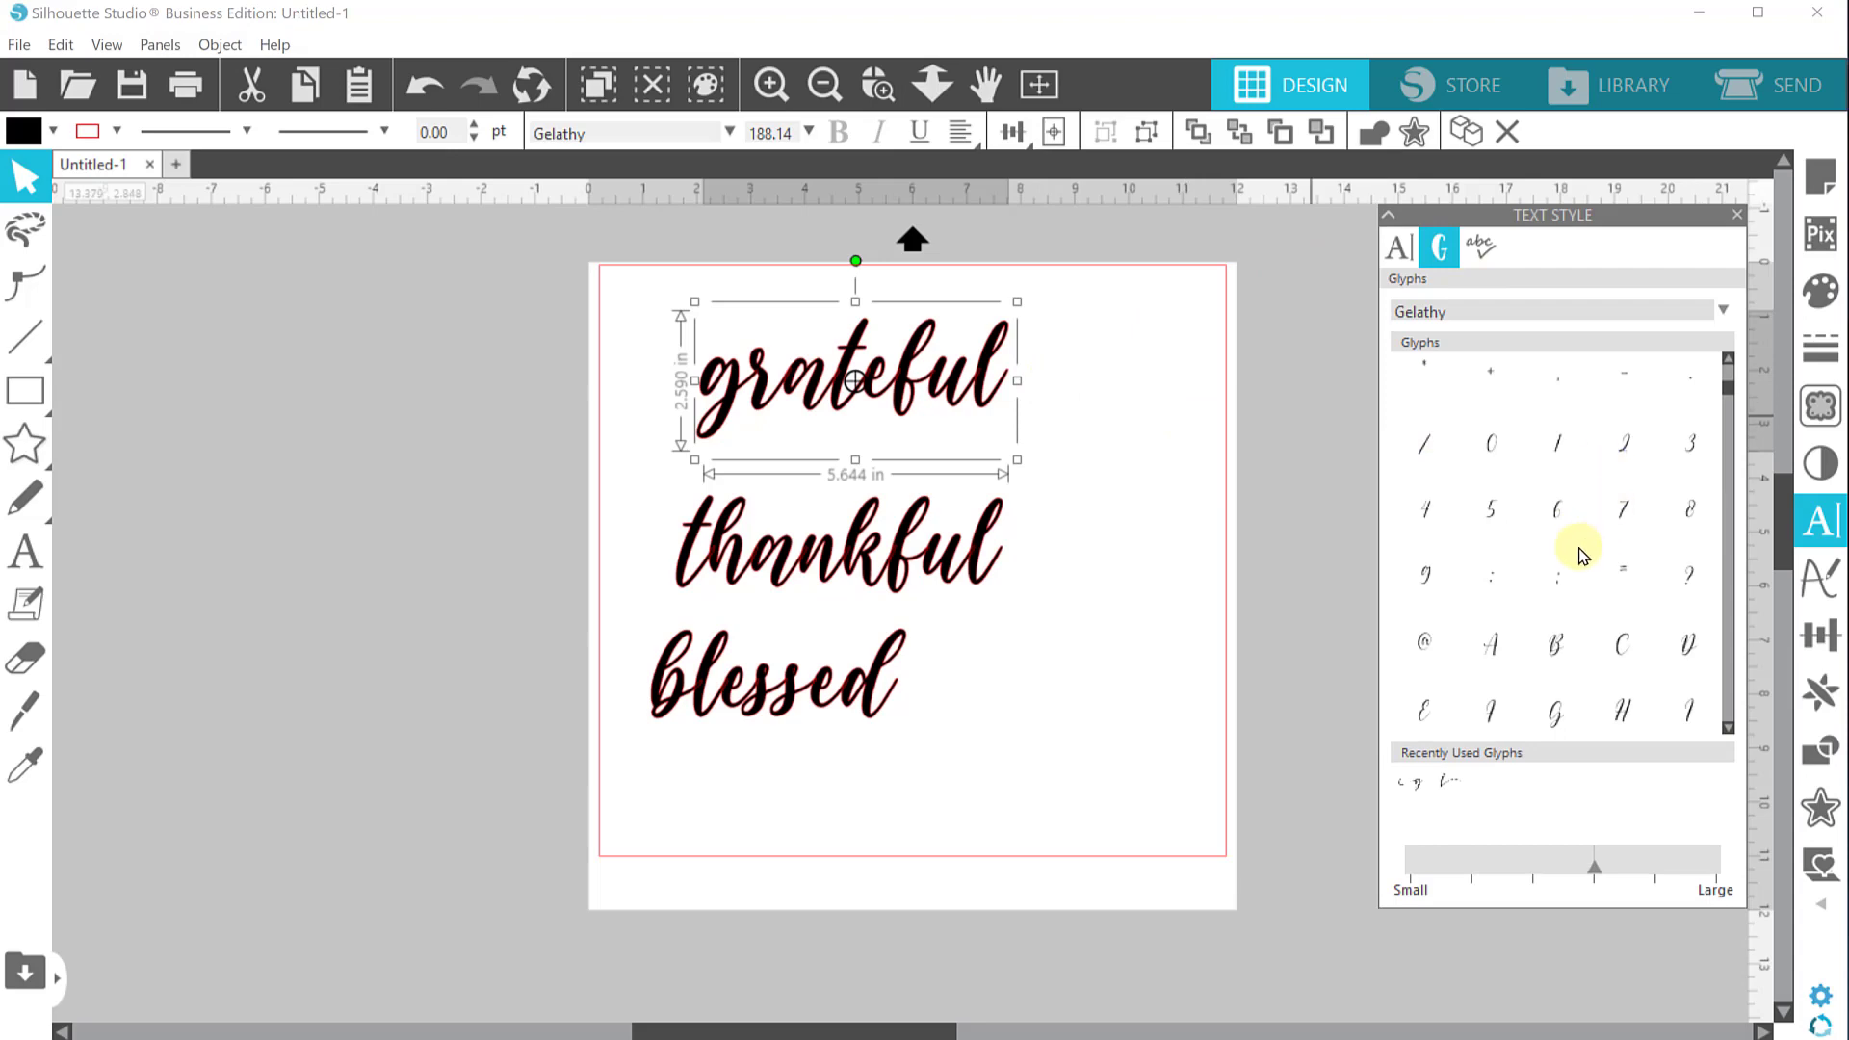
scroll(1579, 554, down, 10)
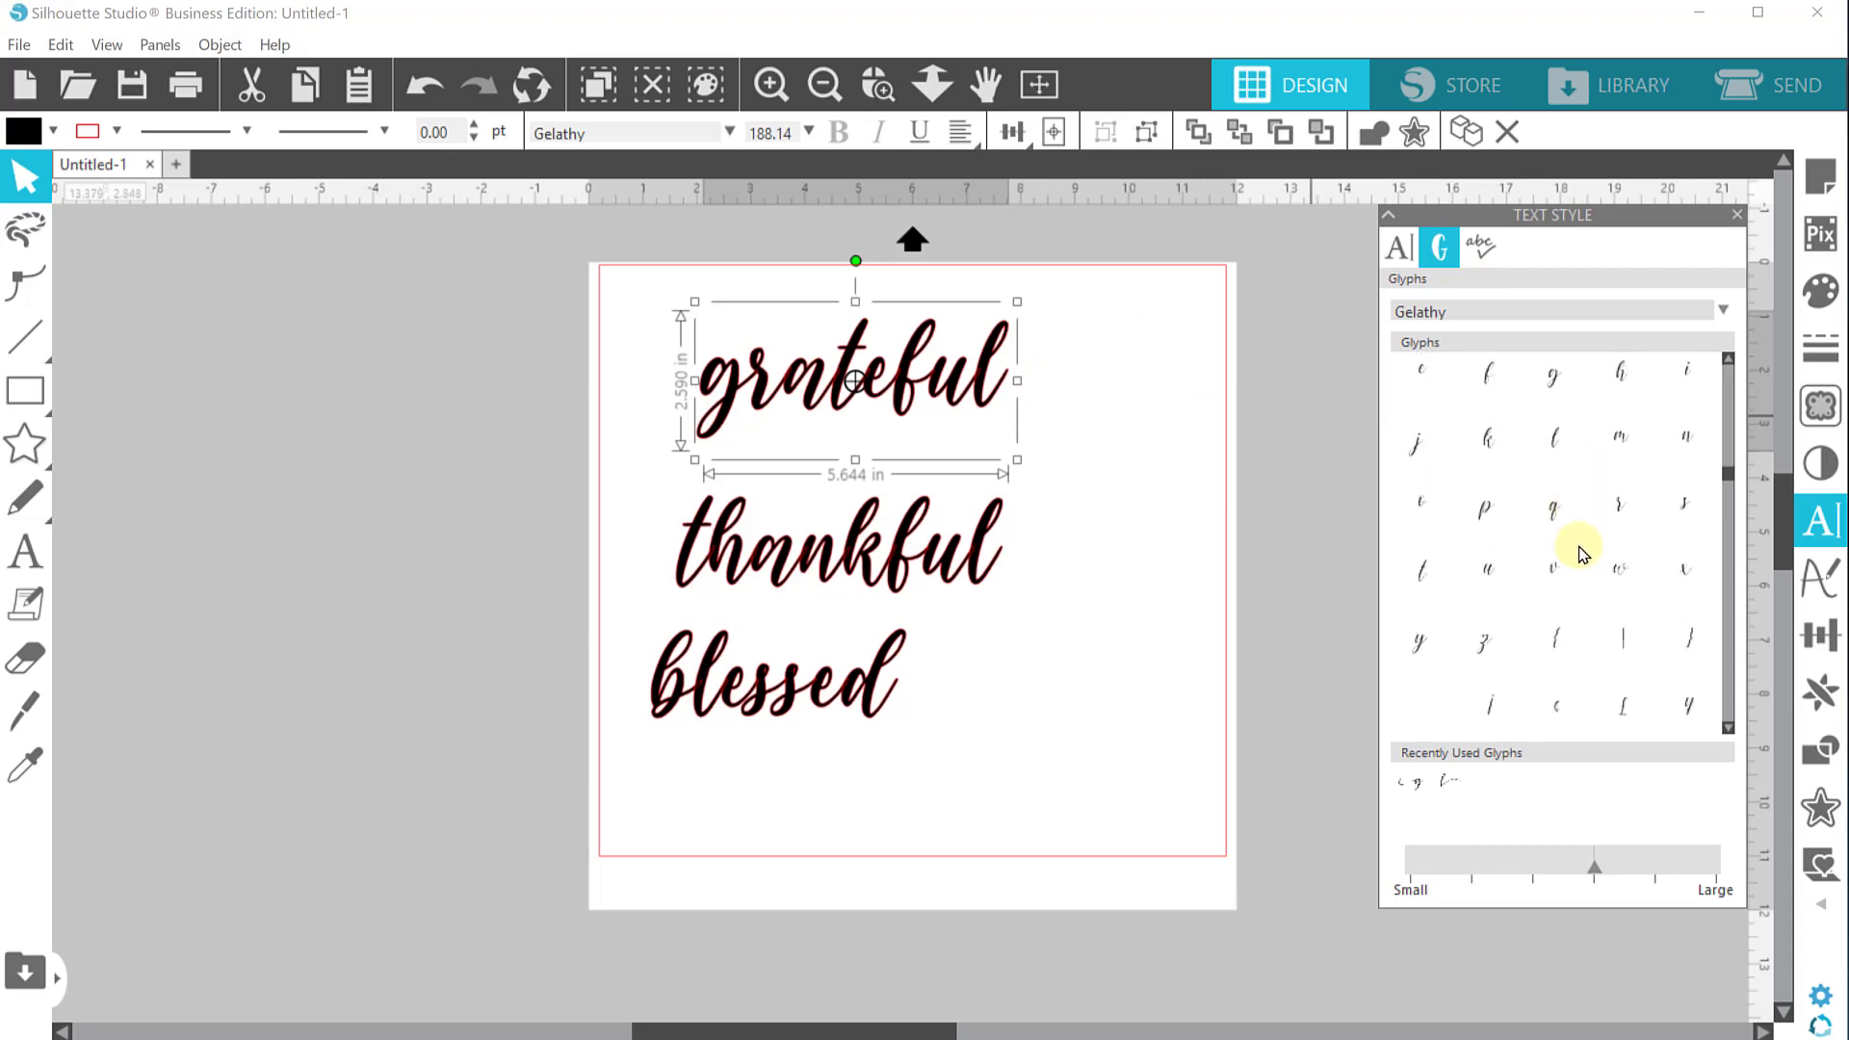
scroll(1579, 553, down, 5)
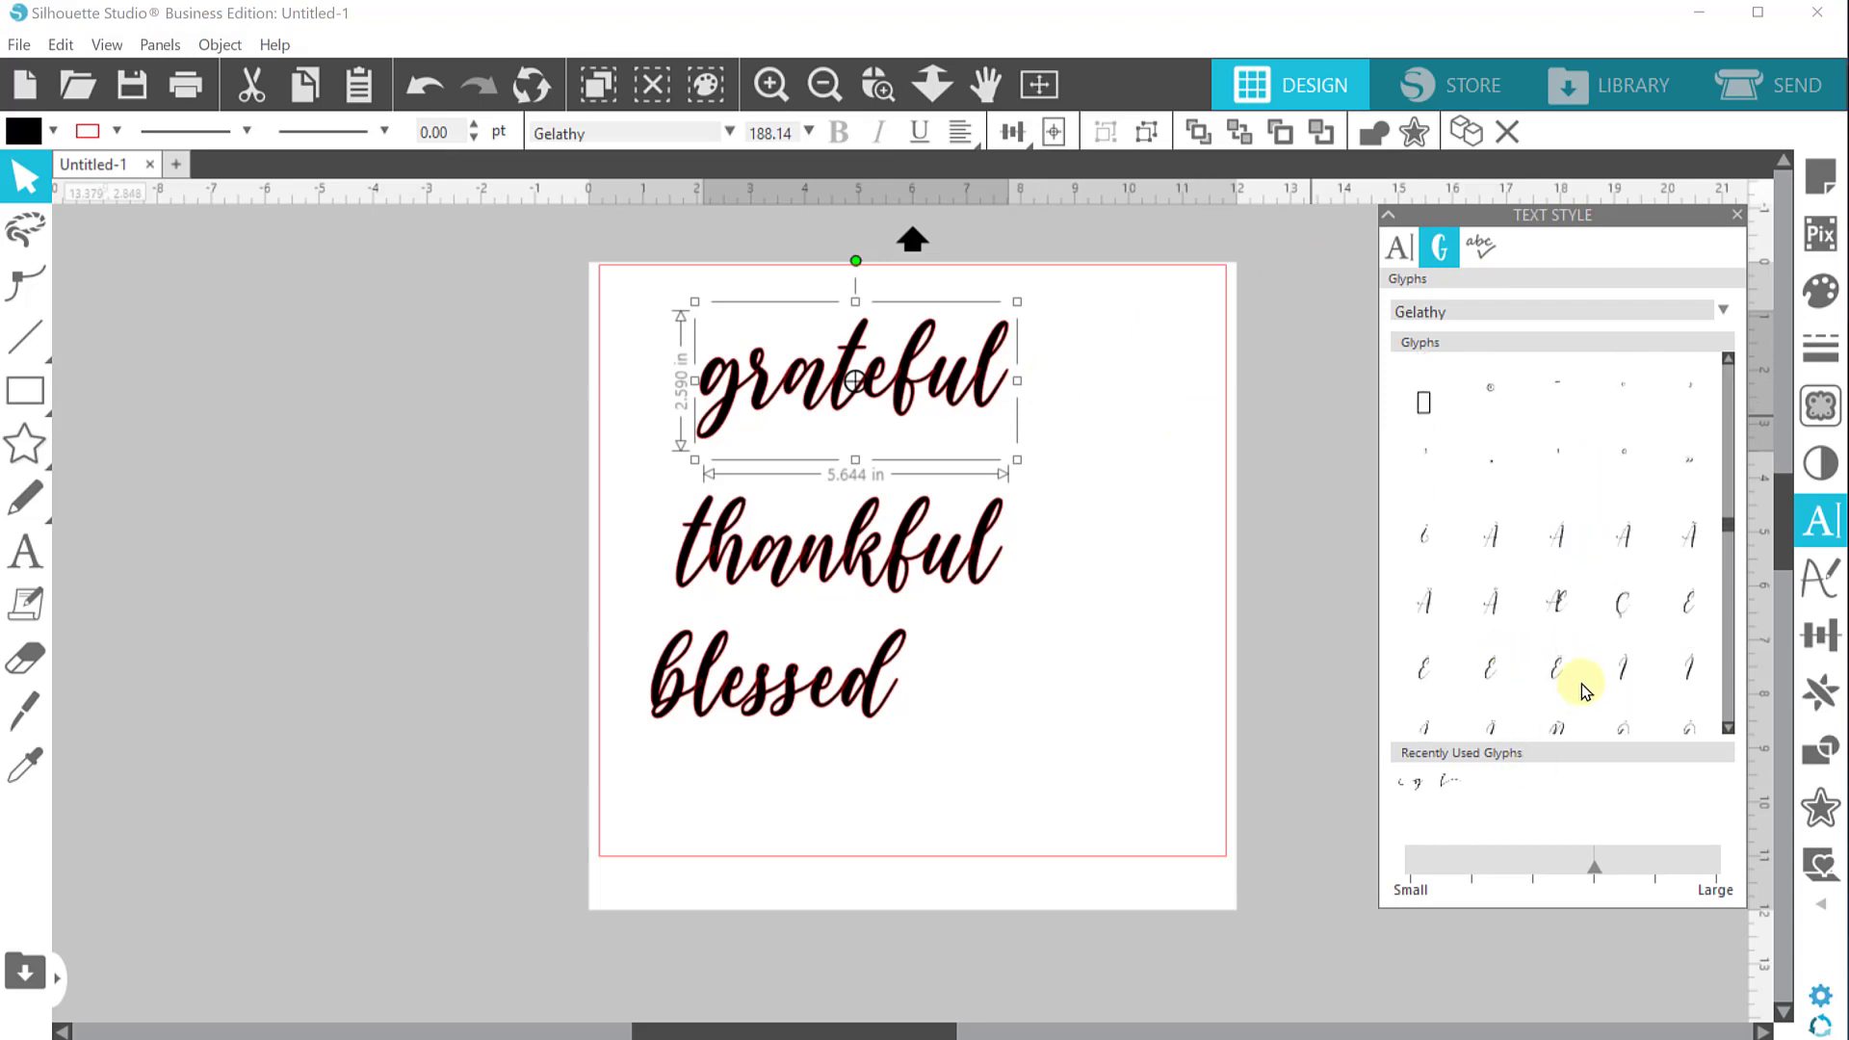
scroll(1582, 684, down, 6)
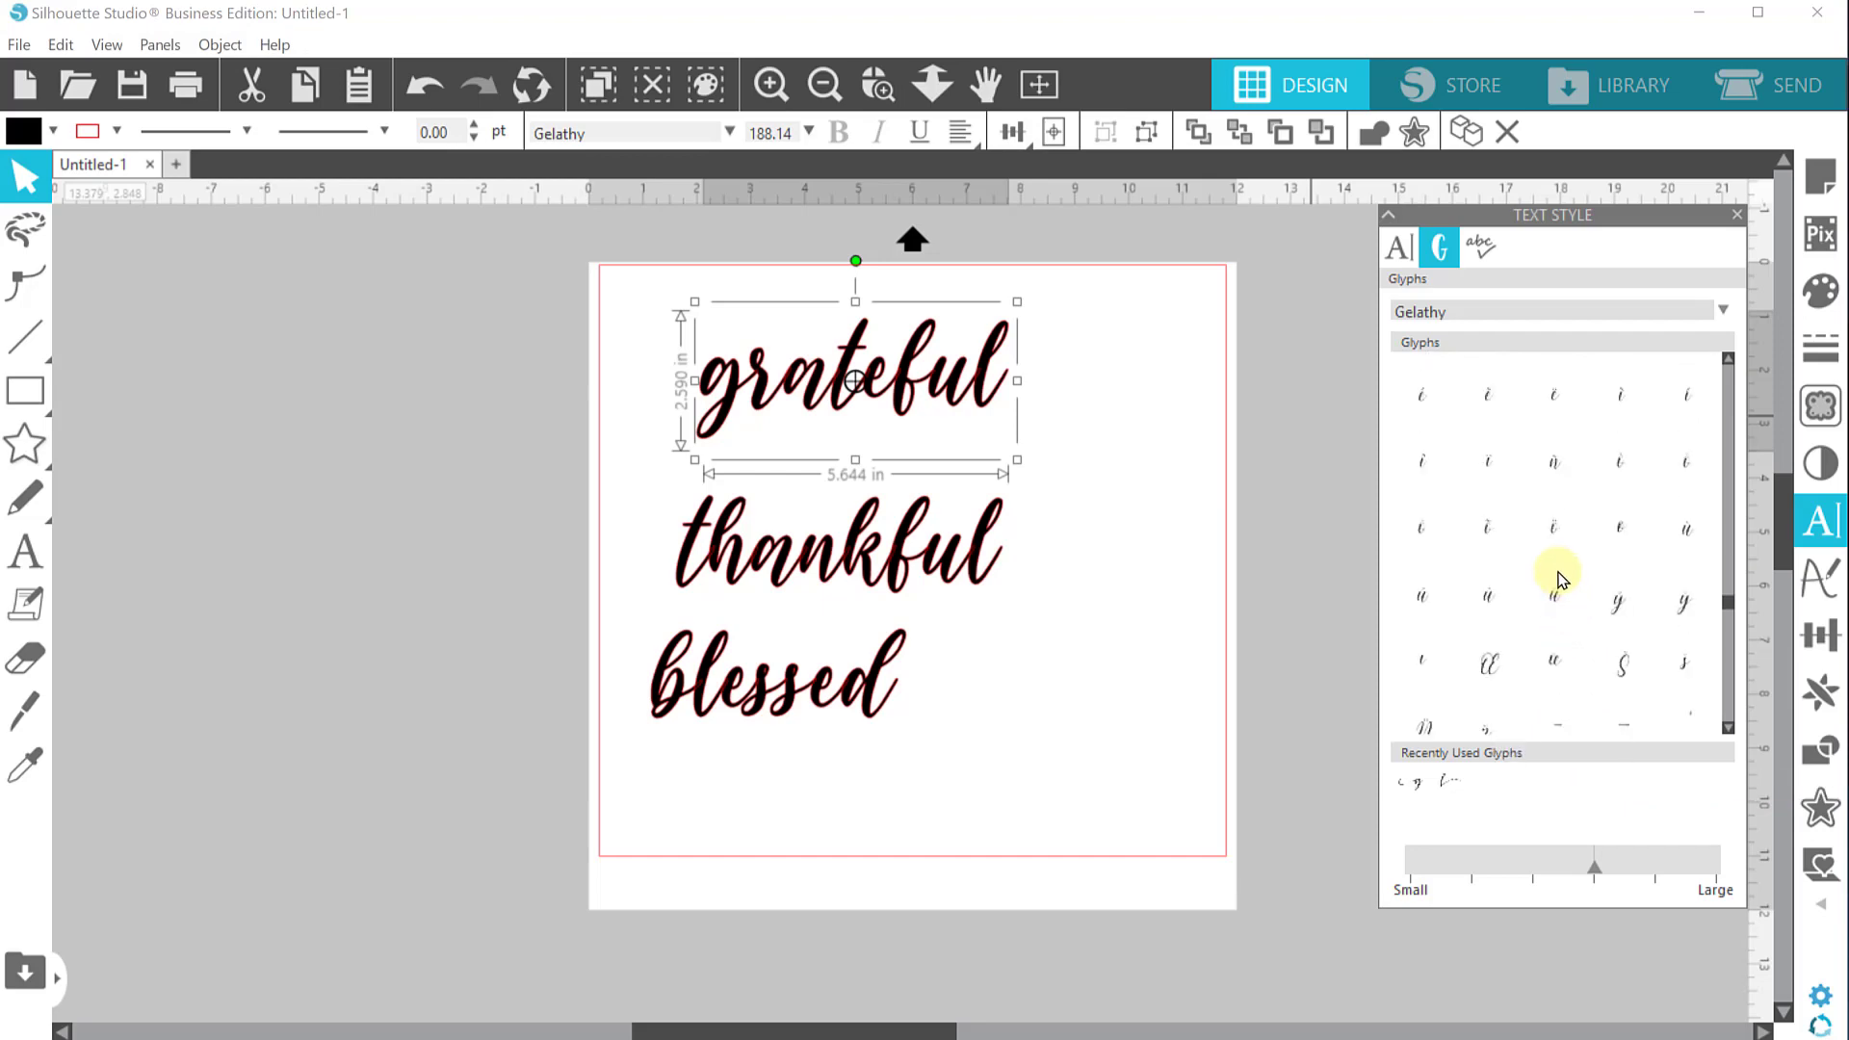
scroll(1560, 578, down, 5)
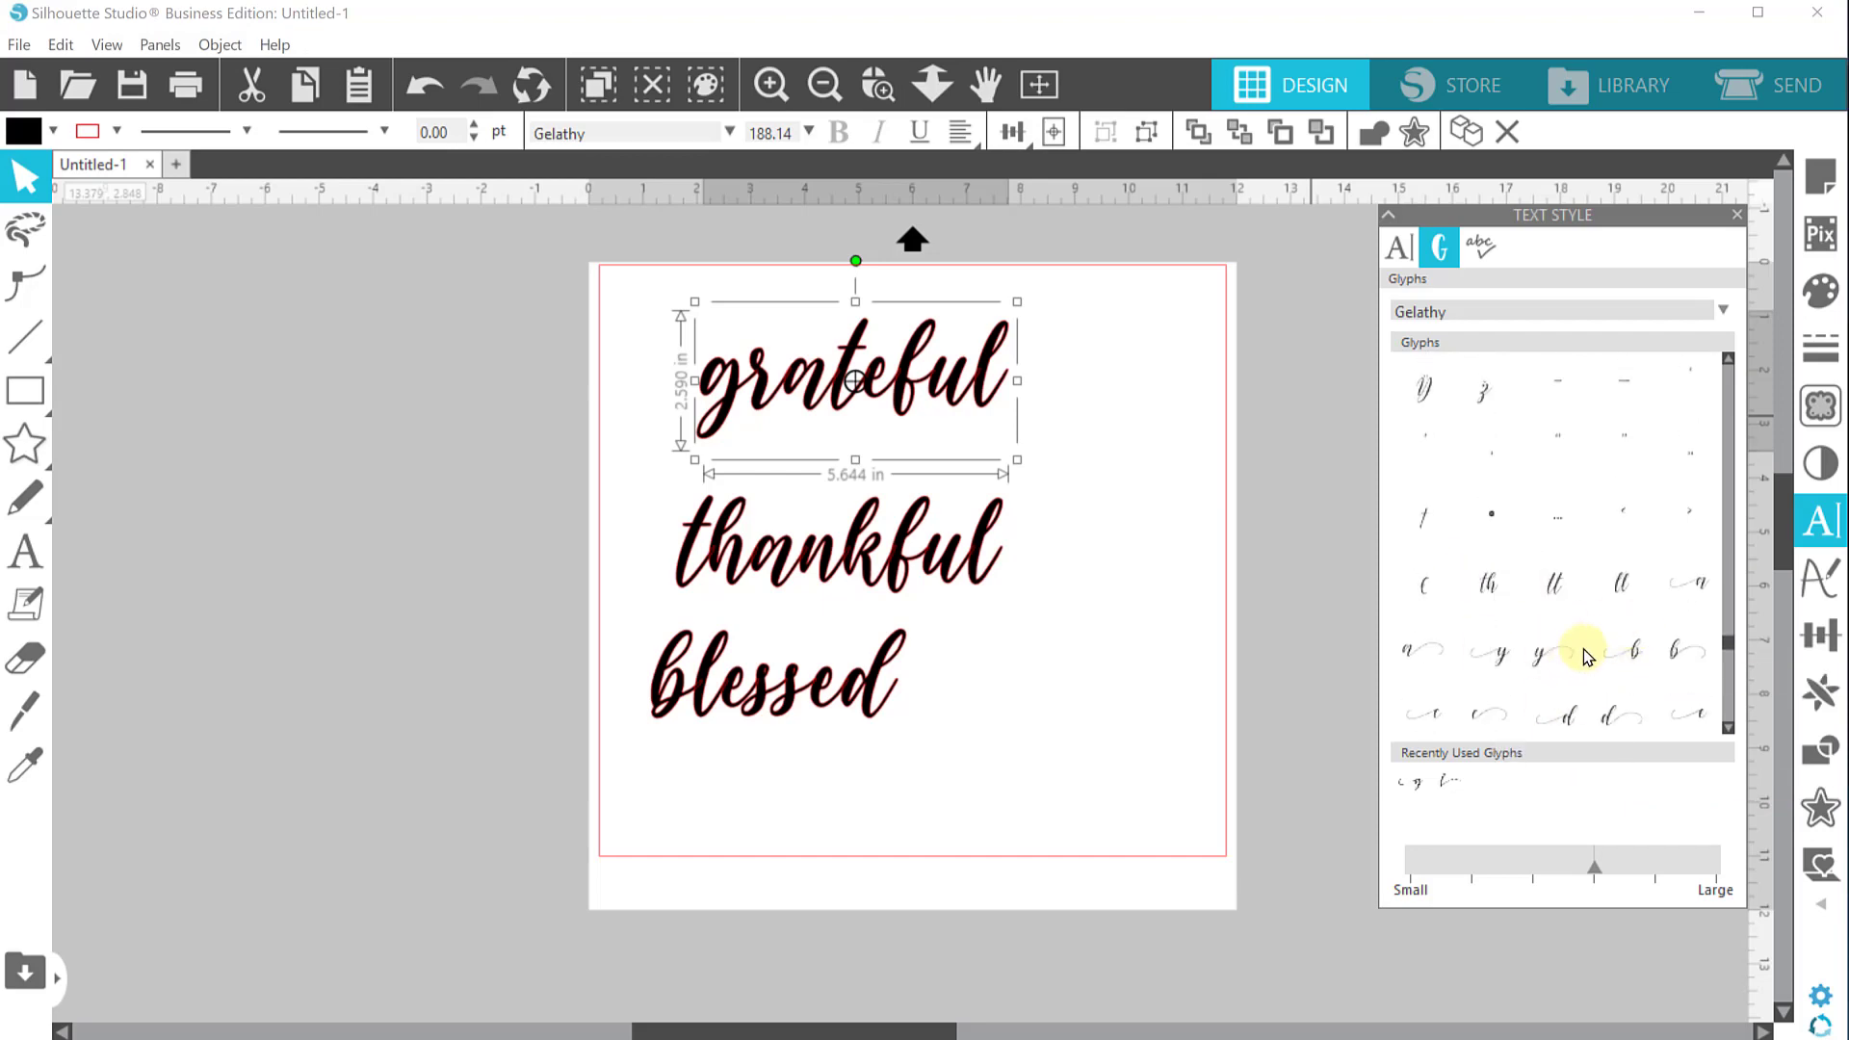
scroll(1583, 649, down, 2)
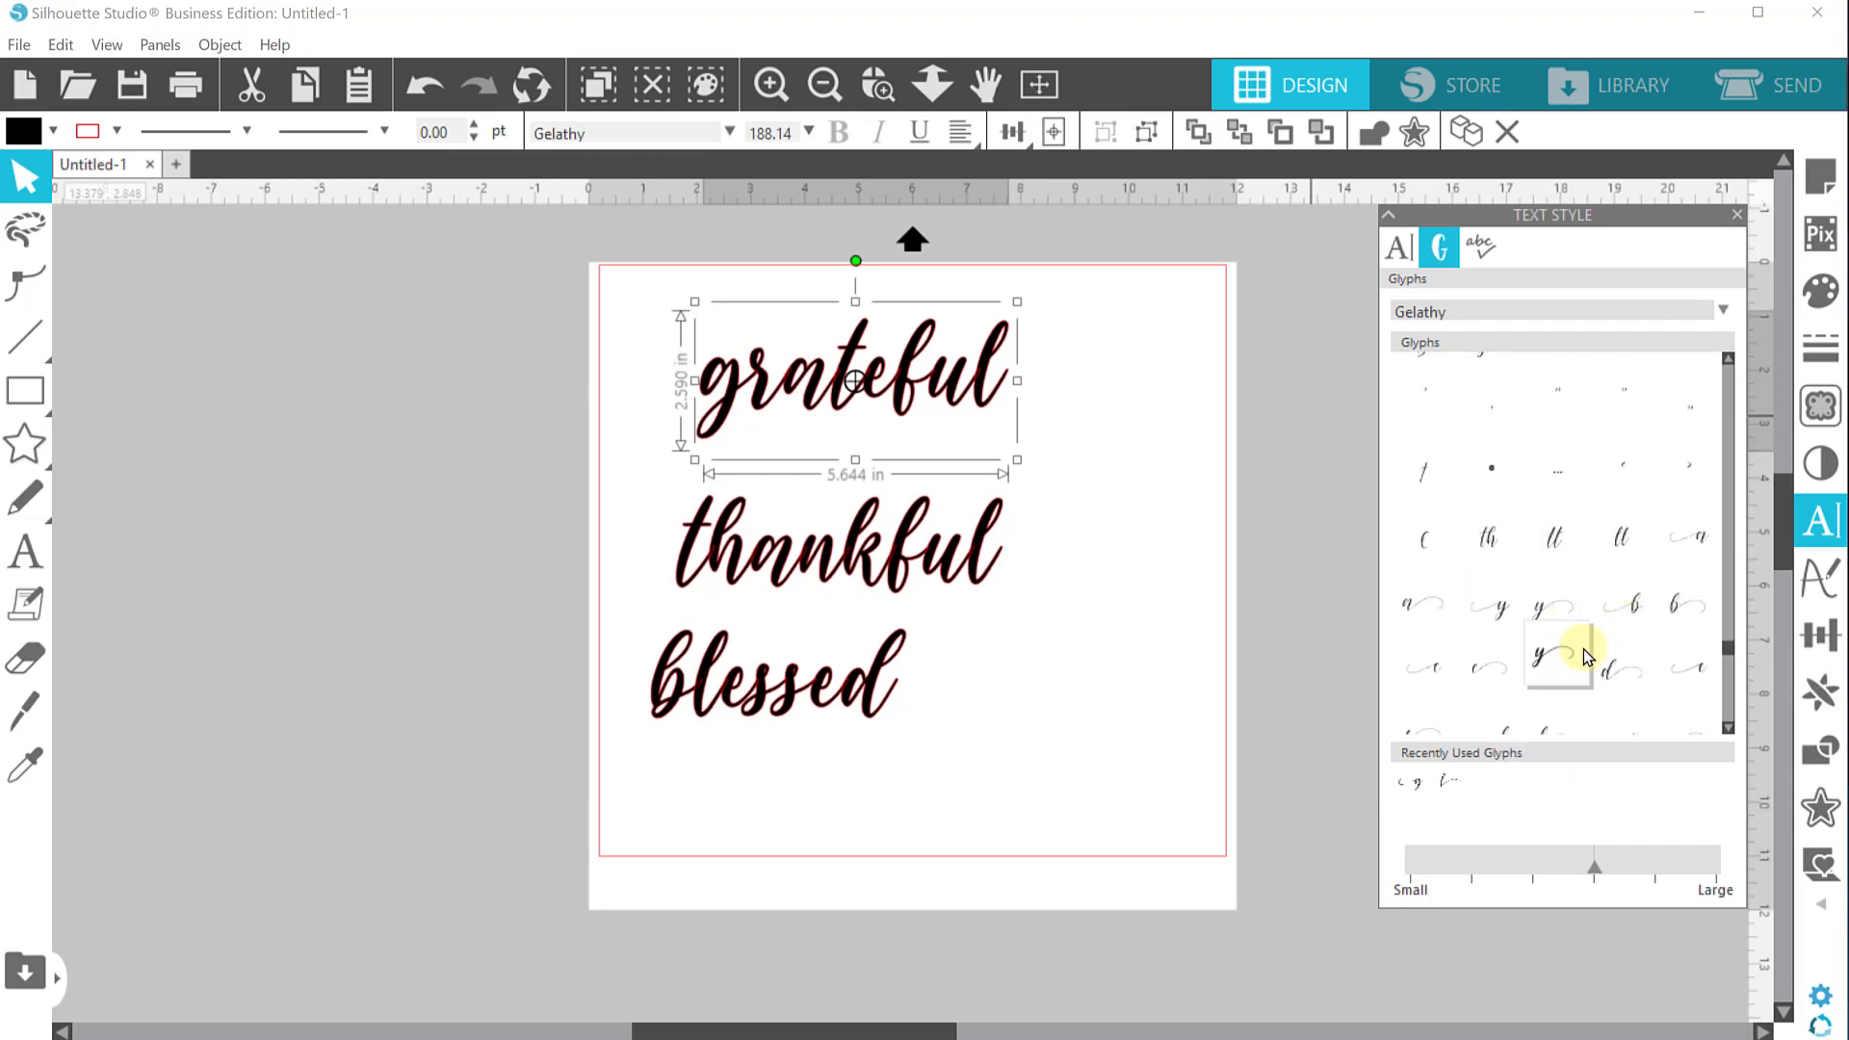
Replace the final "l" of "grateful" with a swash-tailed "l" glyph
double_click(973, 369)
key(shift+Right)
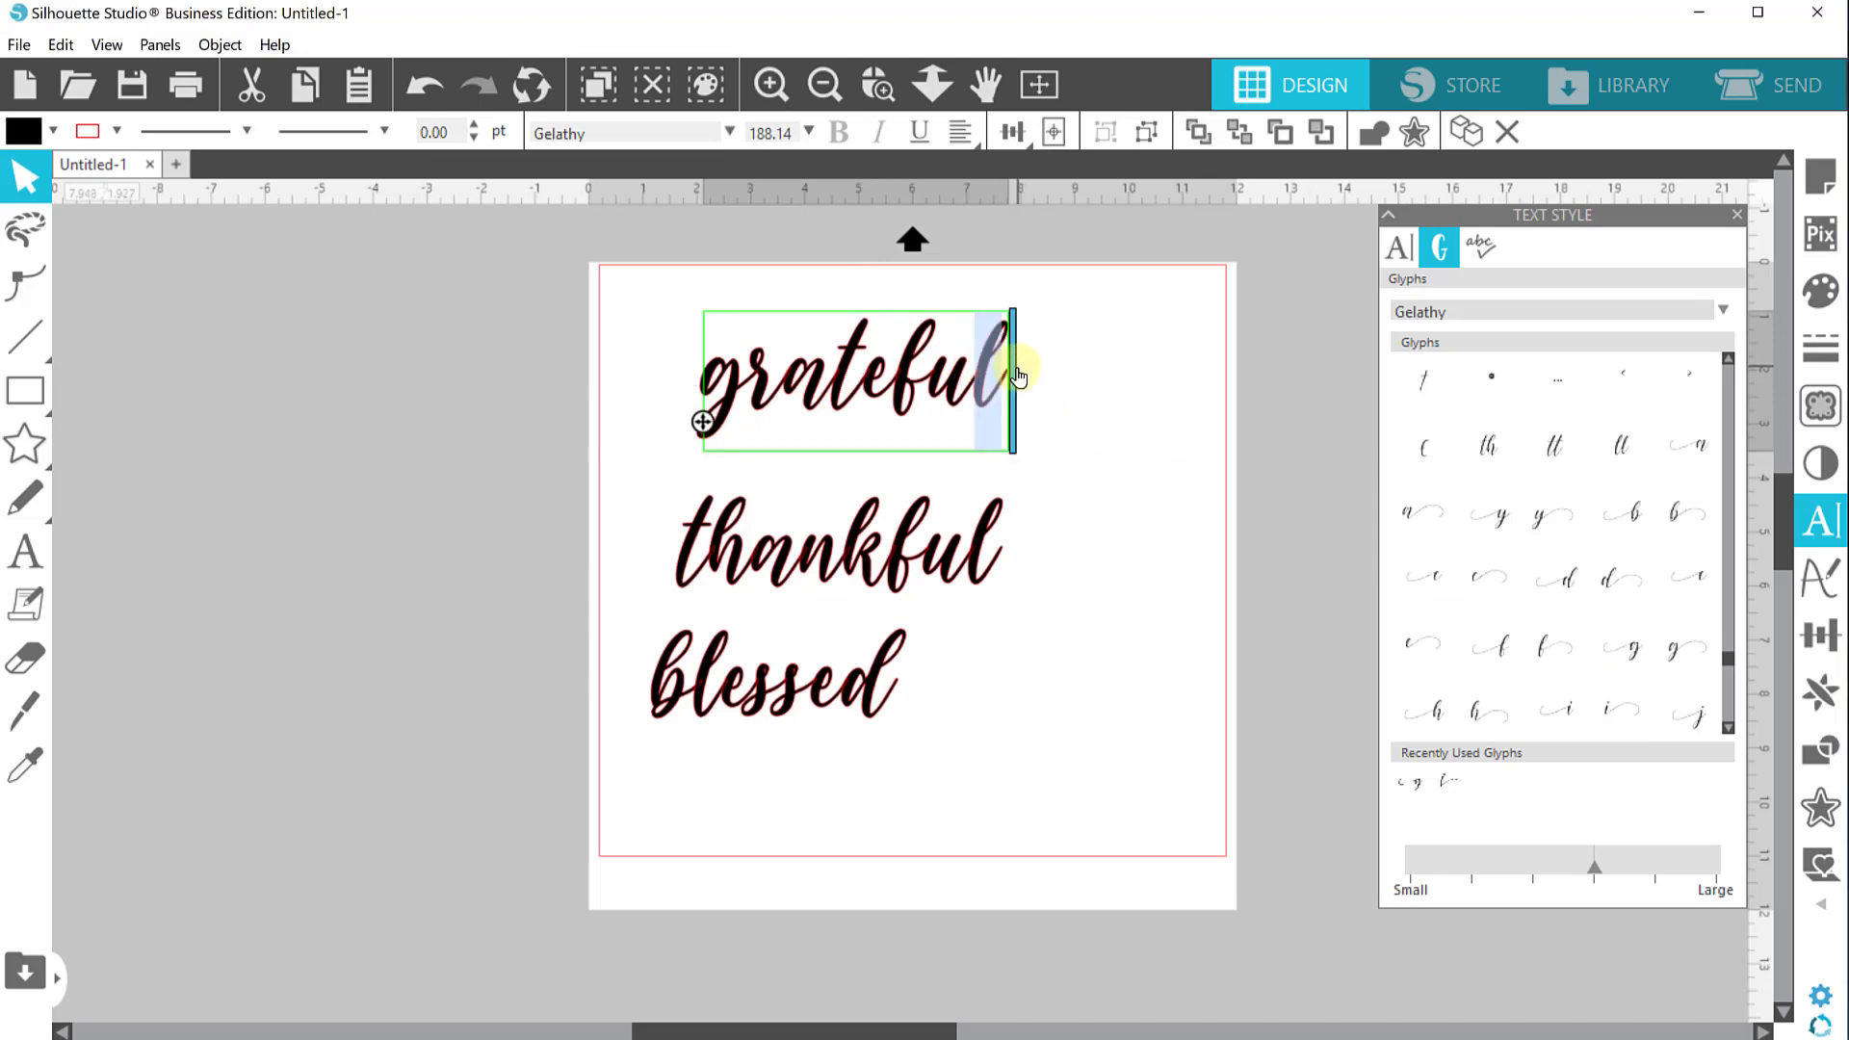
scroll(1596, 583, down, 2)
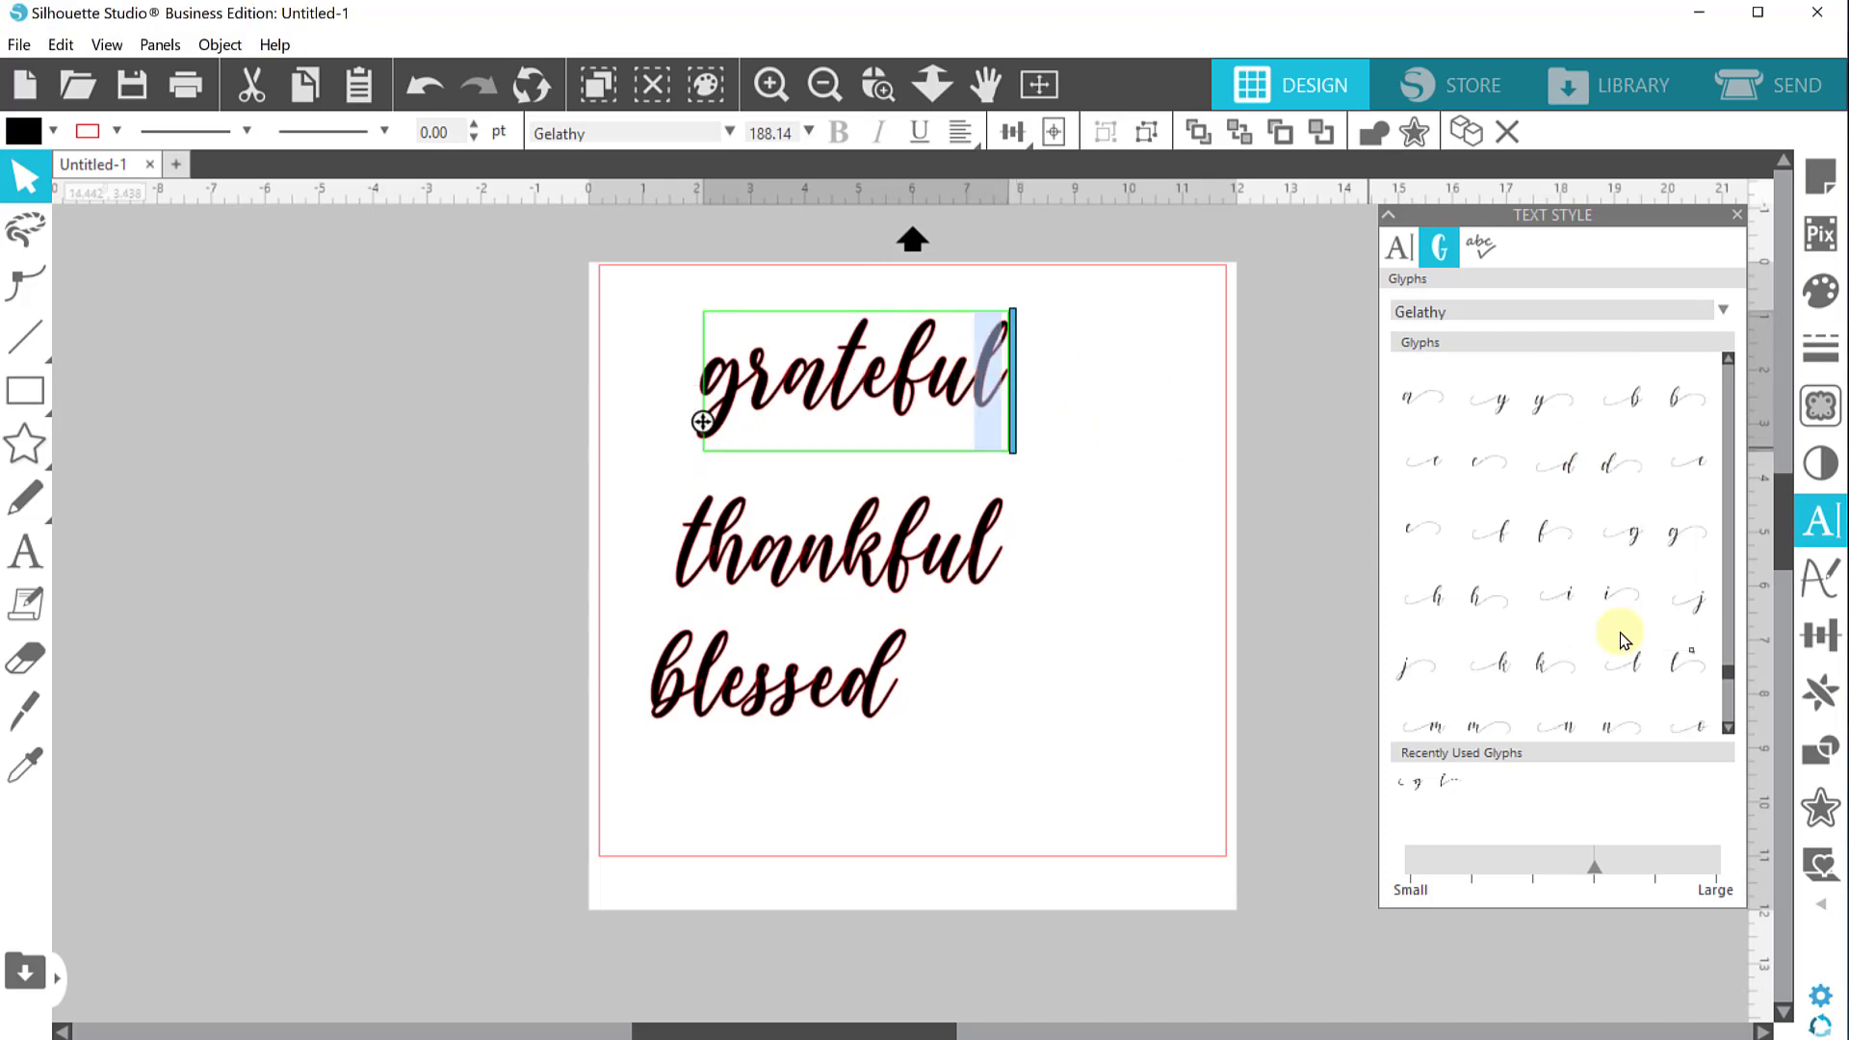
click(1676, 669)
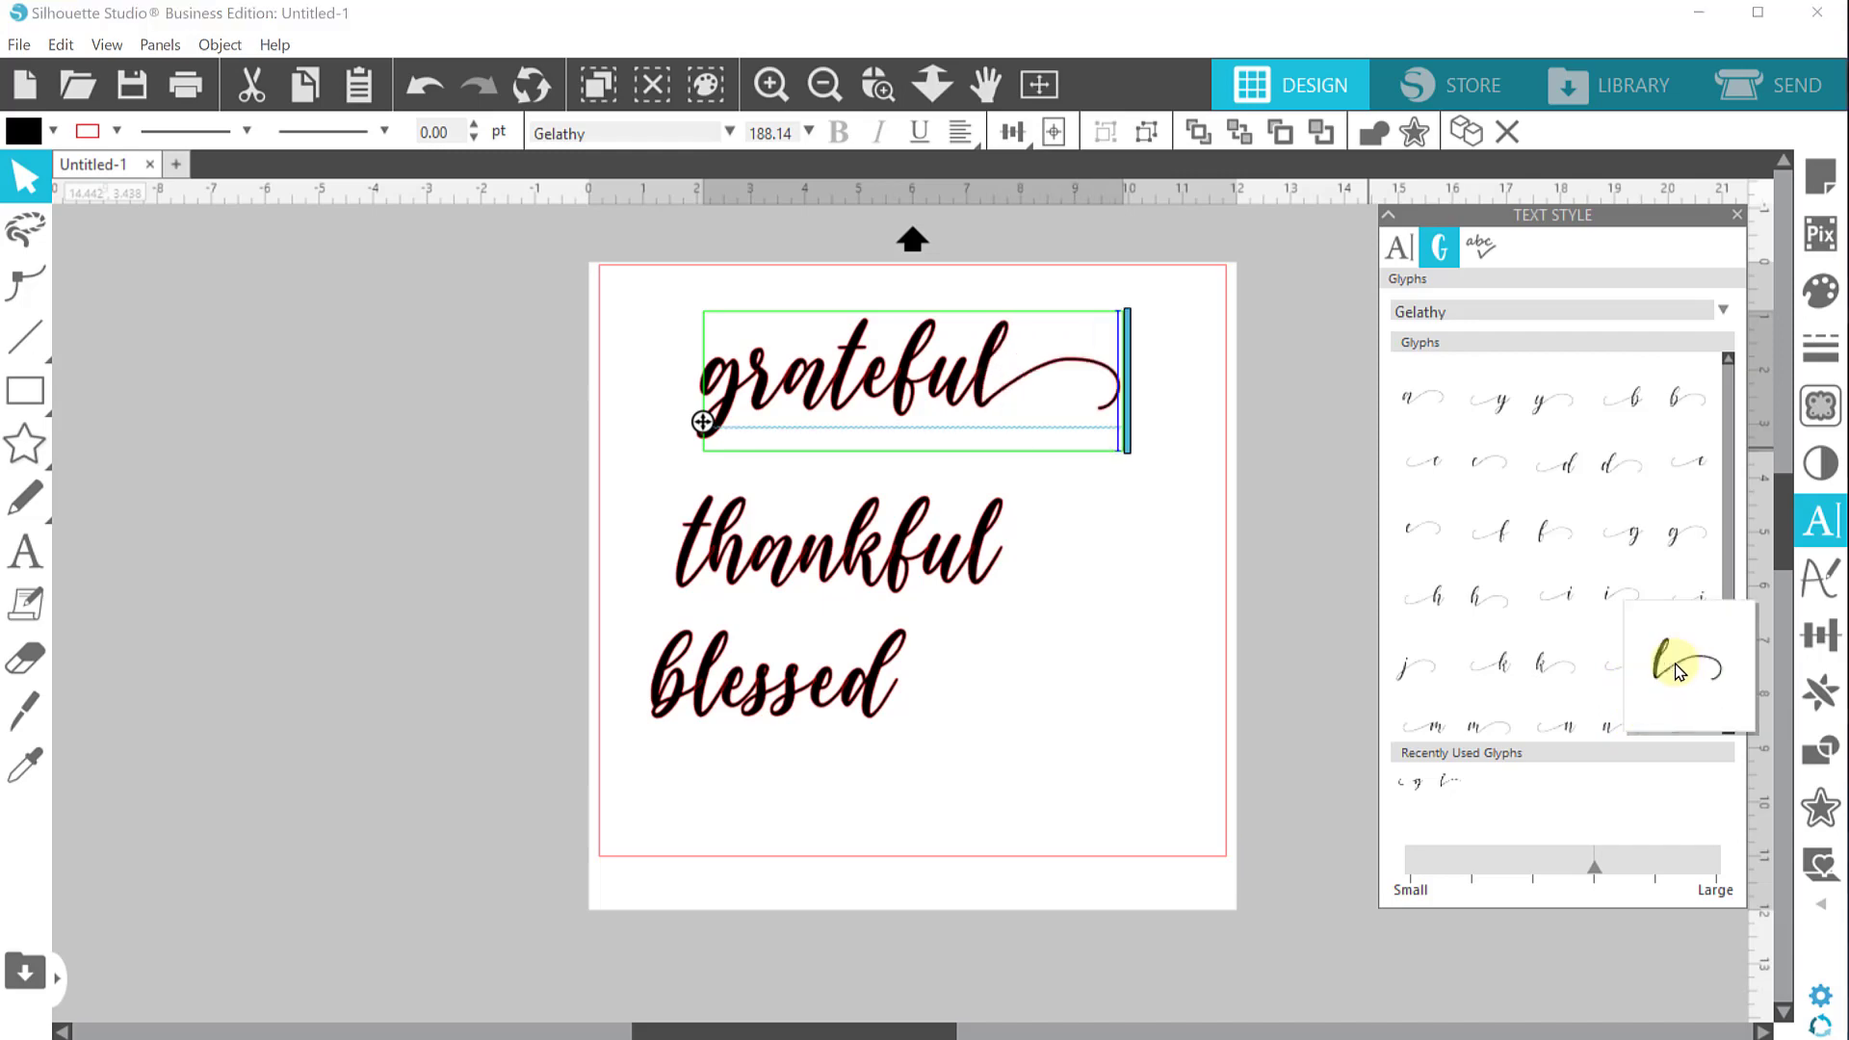
Replace the initial "g" of "grateful" with a "g" glyph that has a leading swash
click(738, 385)
key(shift+Left)
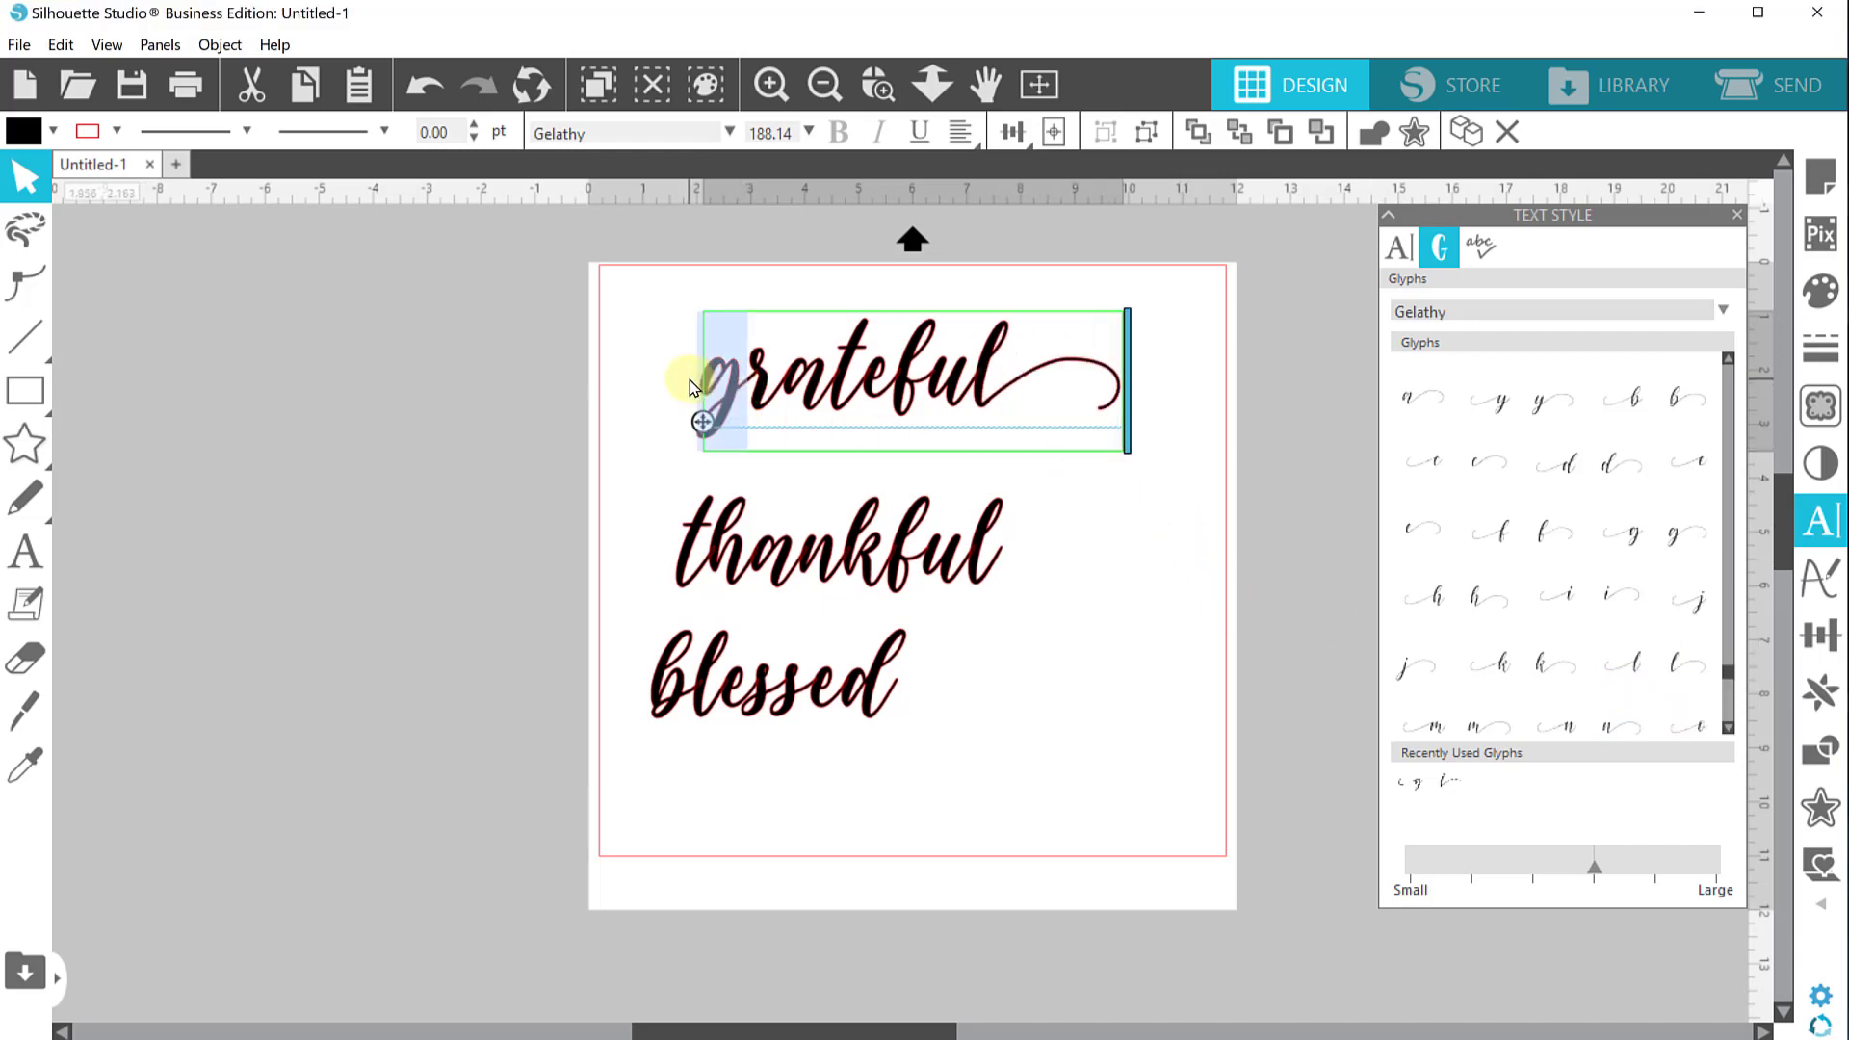
click(1636, 534)
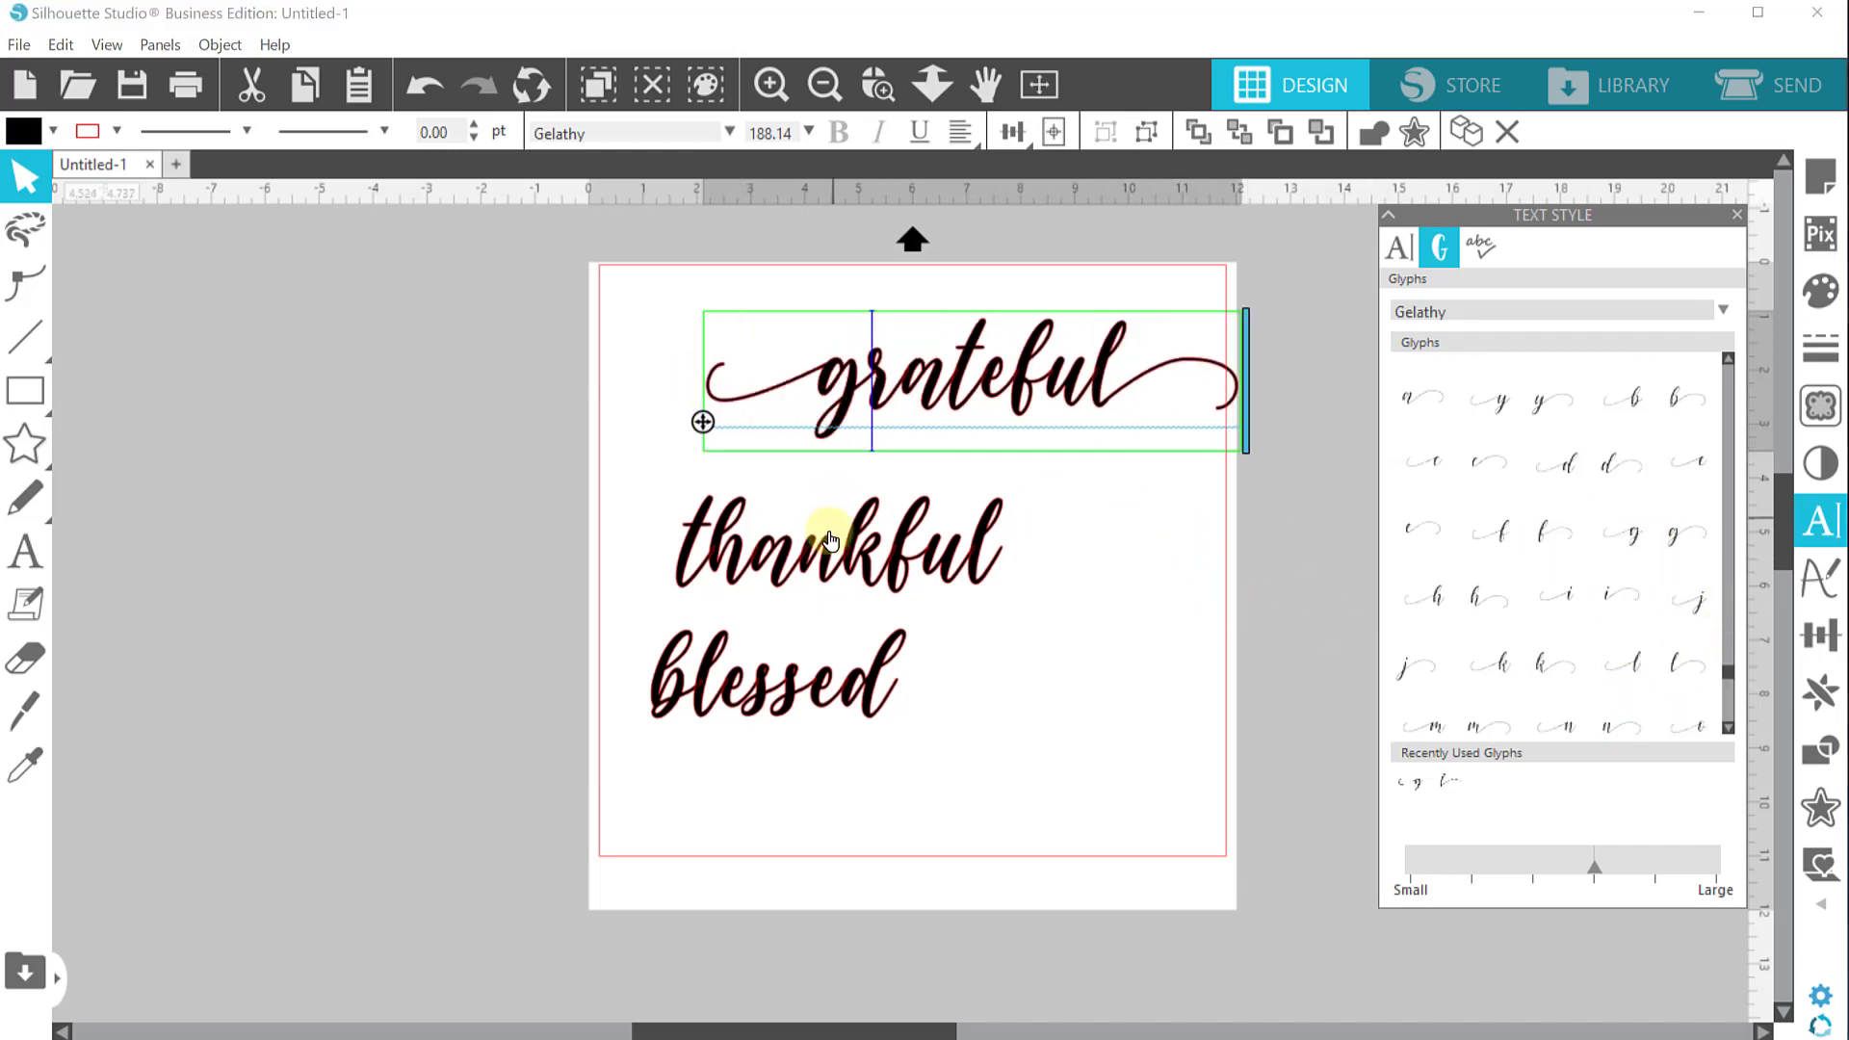
Replace the final "l" of "thankful" with a swash-tailed "l" glyph
double_click(958, 537)
drag(971, 540, 1003, 516)
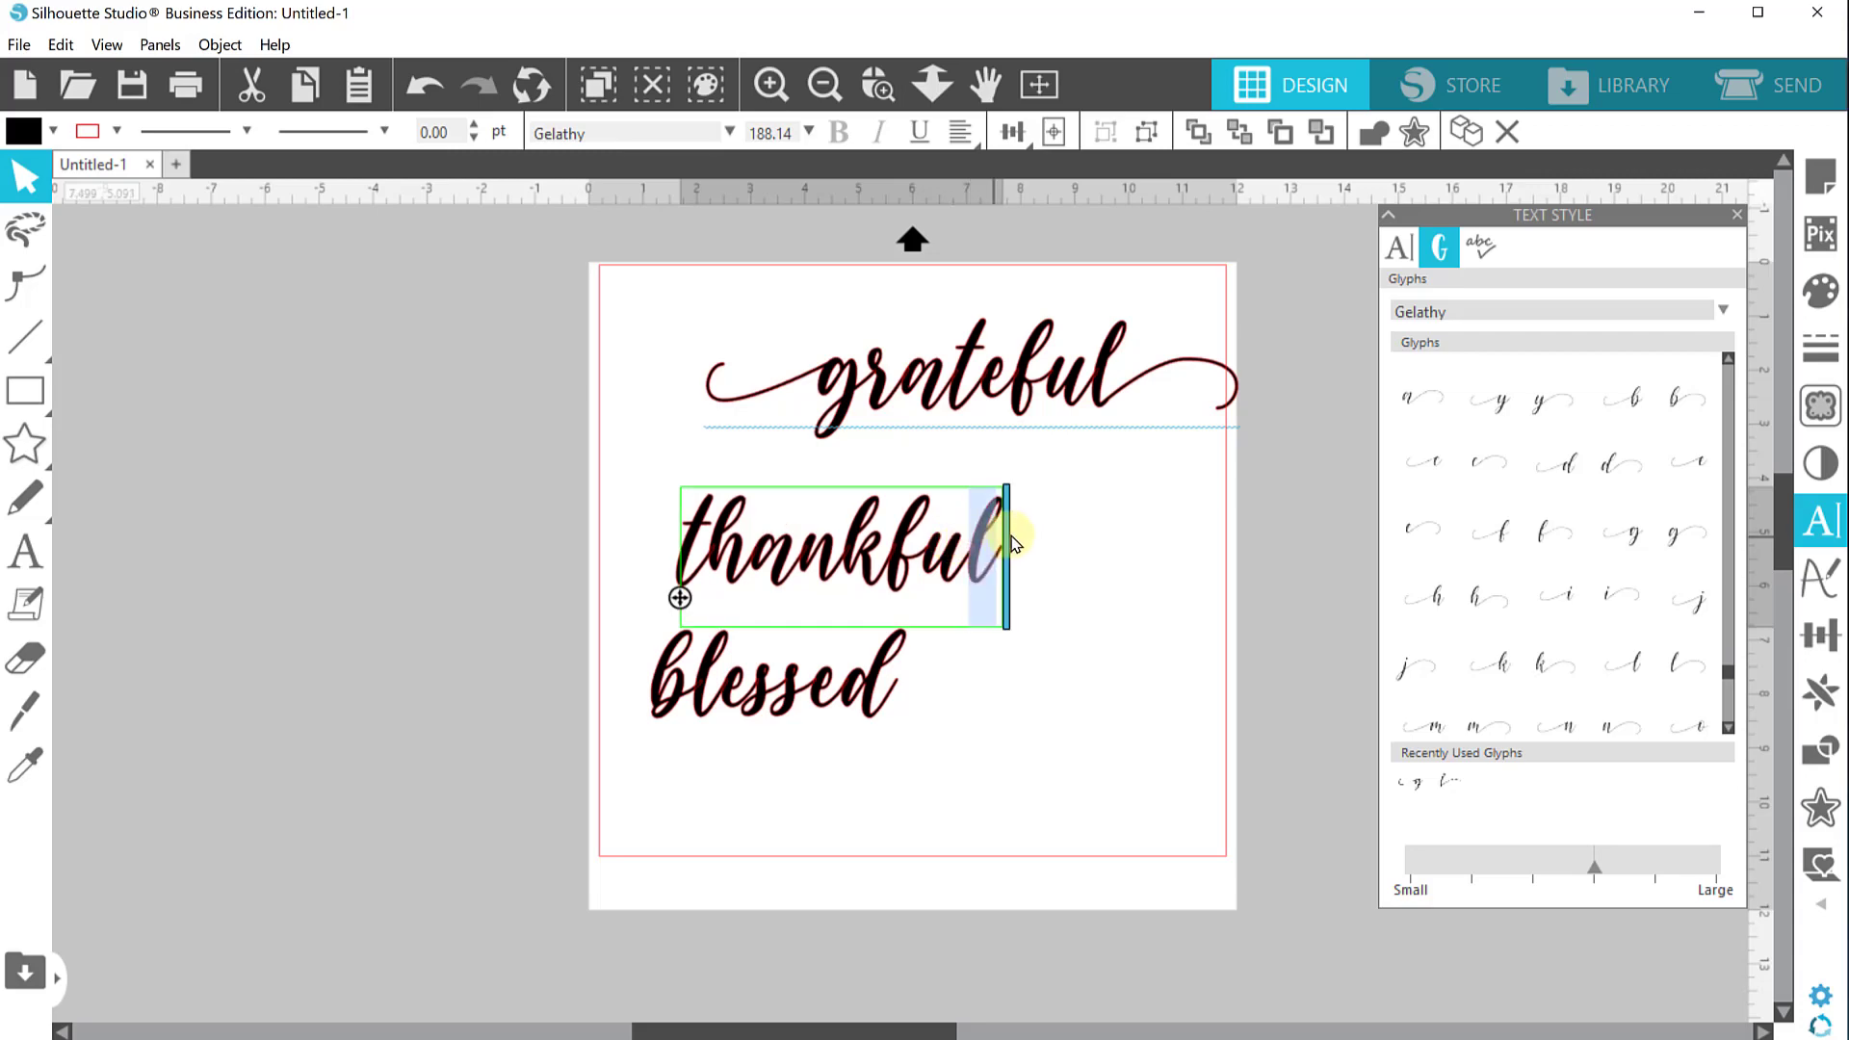
click(1674, 661)
Replace the initial "t" of "thankful" with a "t" glyph that has a leading swash
drag(742, 557, 639, 536)
scroll(1598, 636, down, 1)
scroll(1590, 631, down, 4)
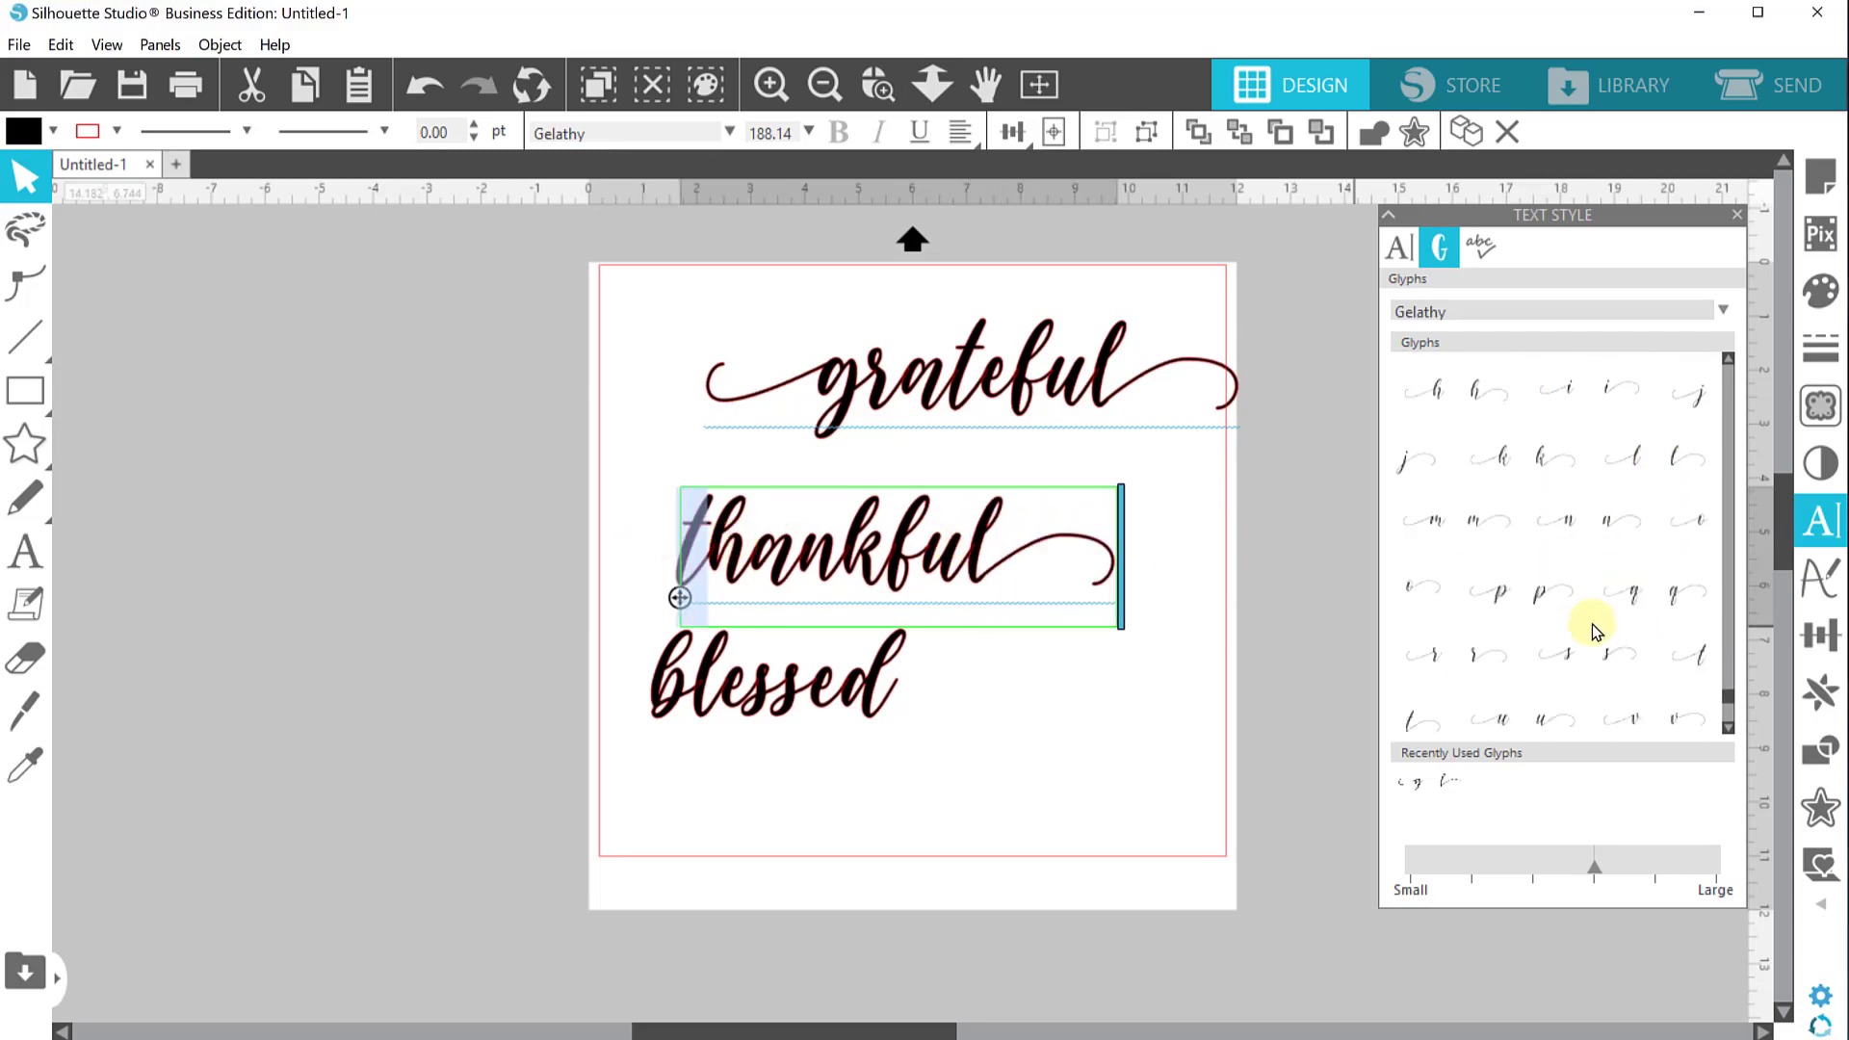
click(1695, 569)
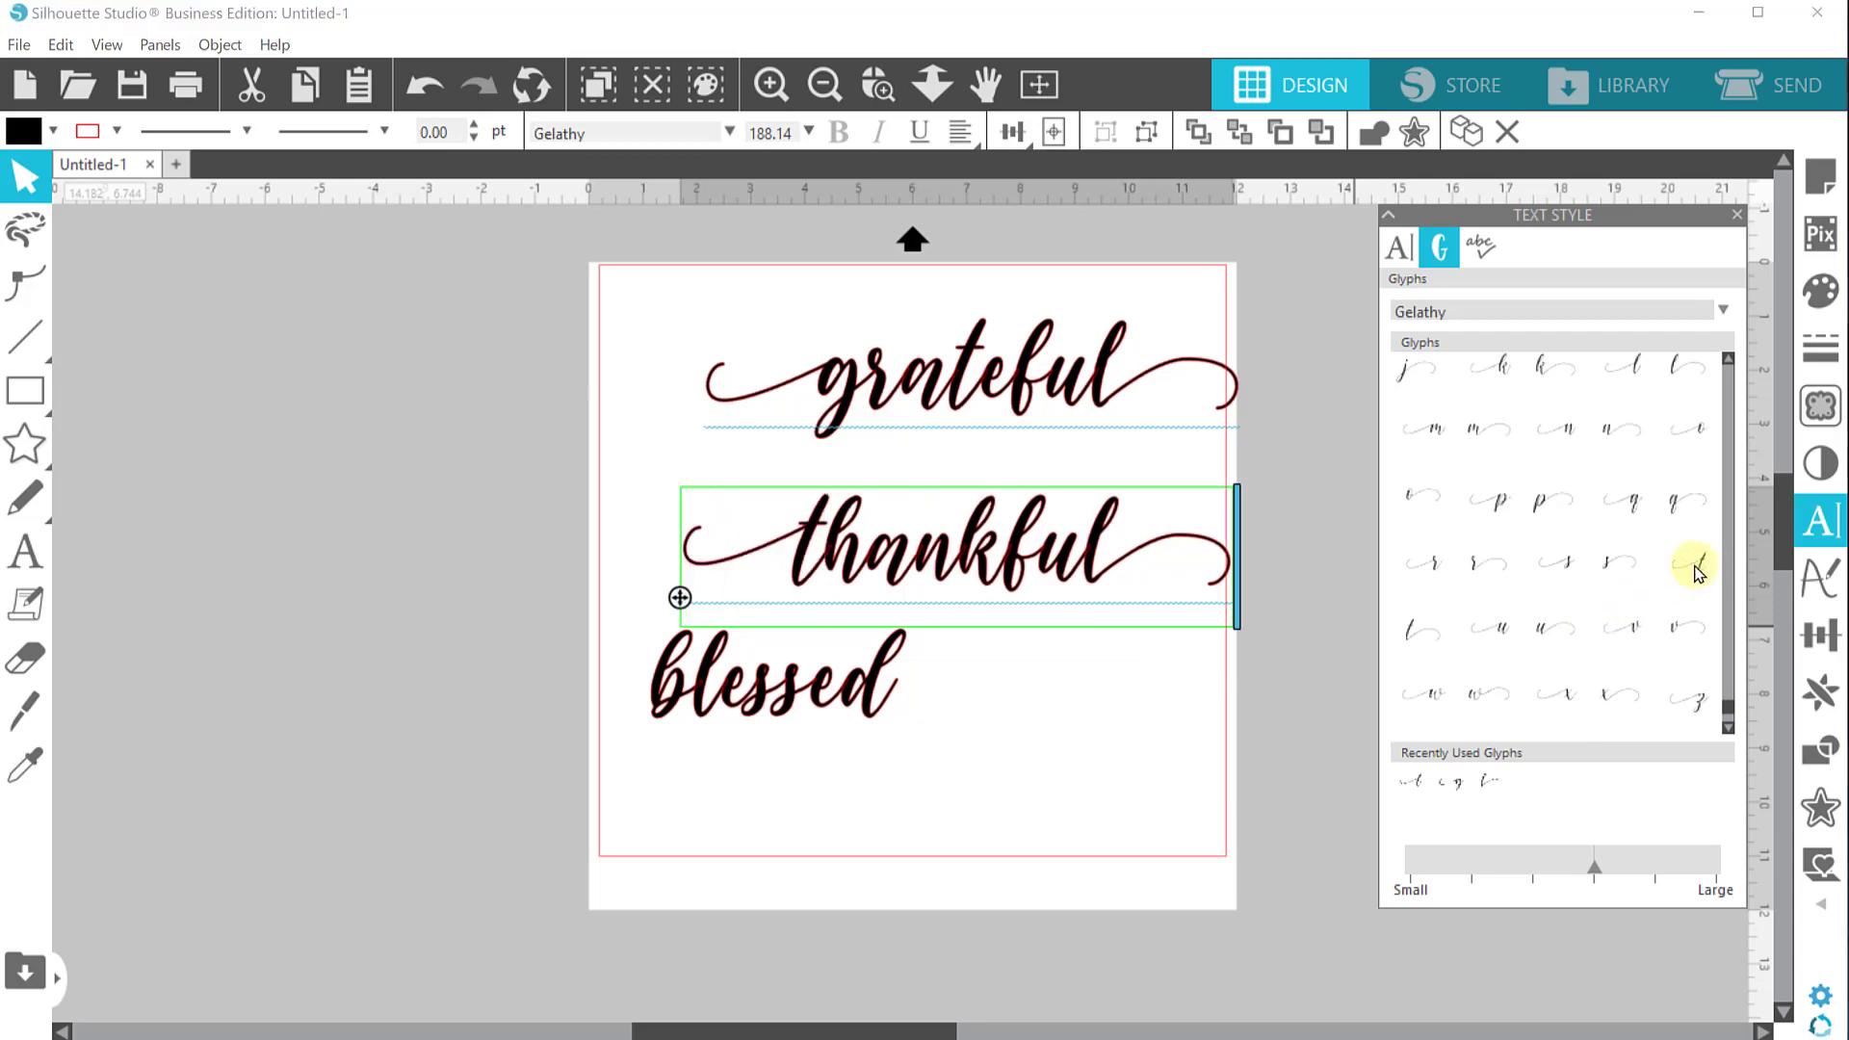
Replace the final "d" of "blessed" with a swash-tailed "d" glyph
click(858, 669)
double_click(867, 673)
drag(847, 674, 905, 677)
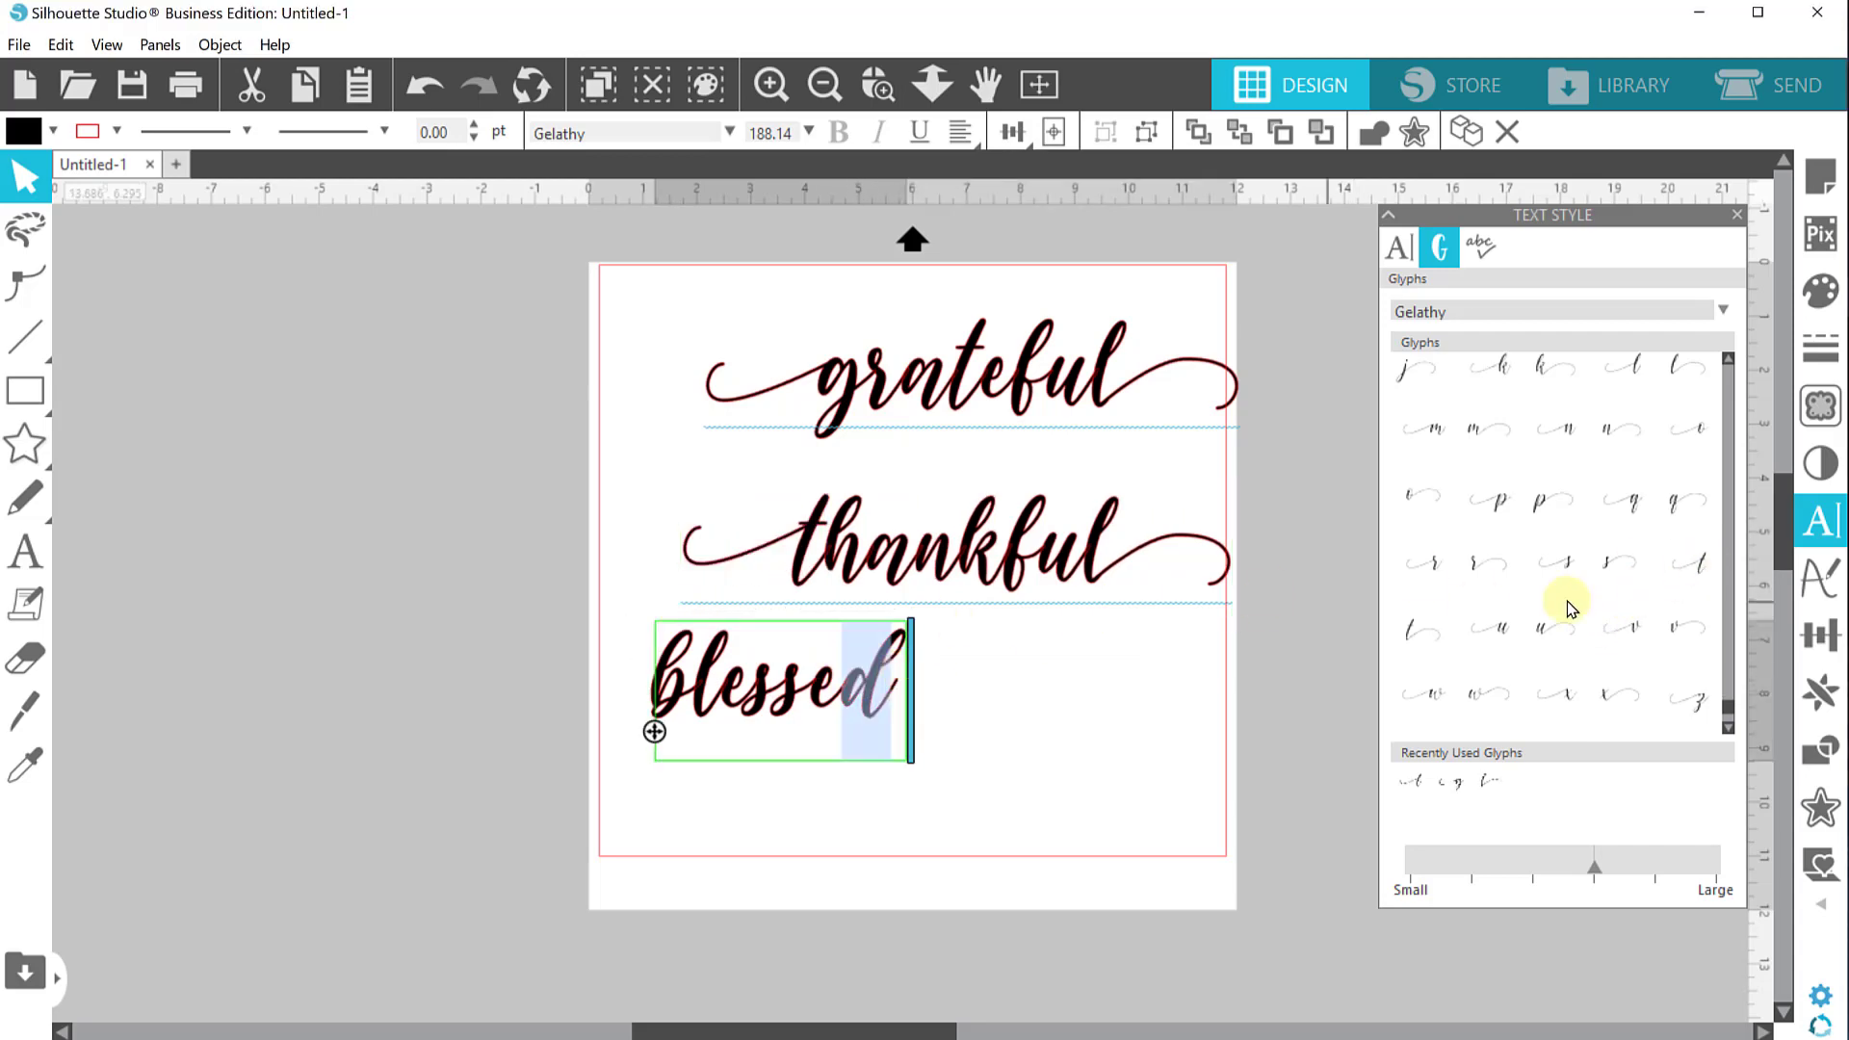
scroll(1565, 610, up, 5)
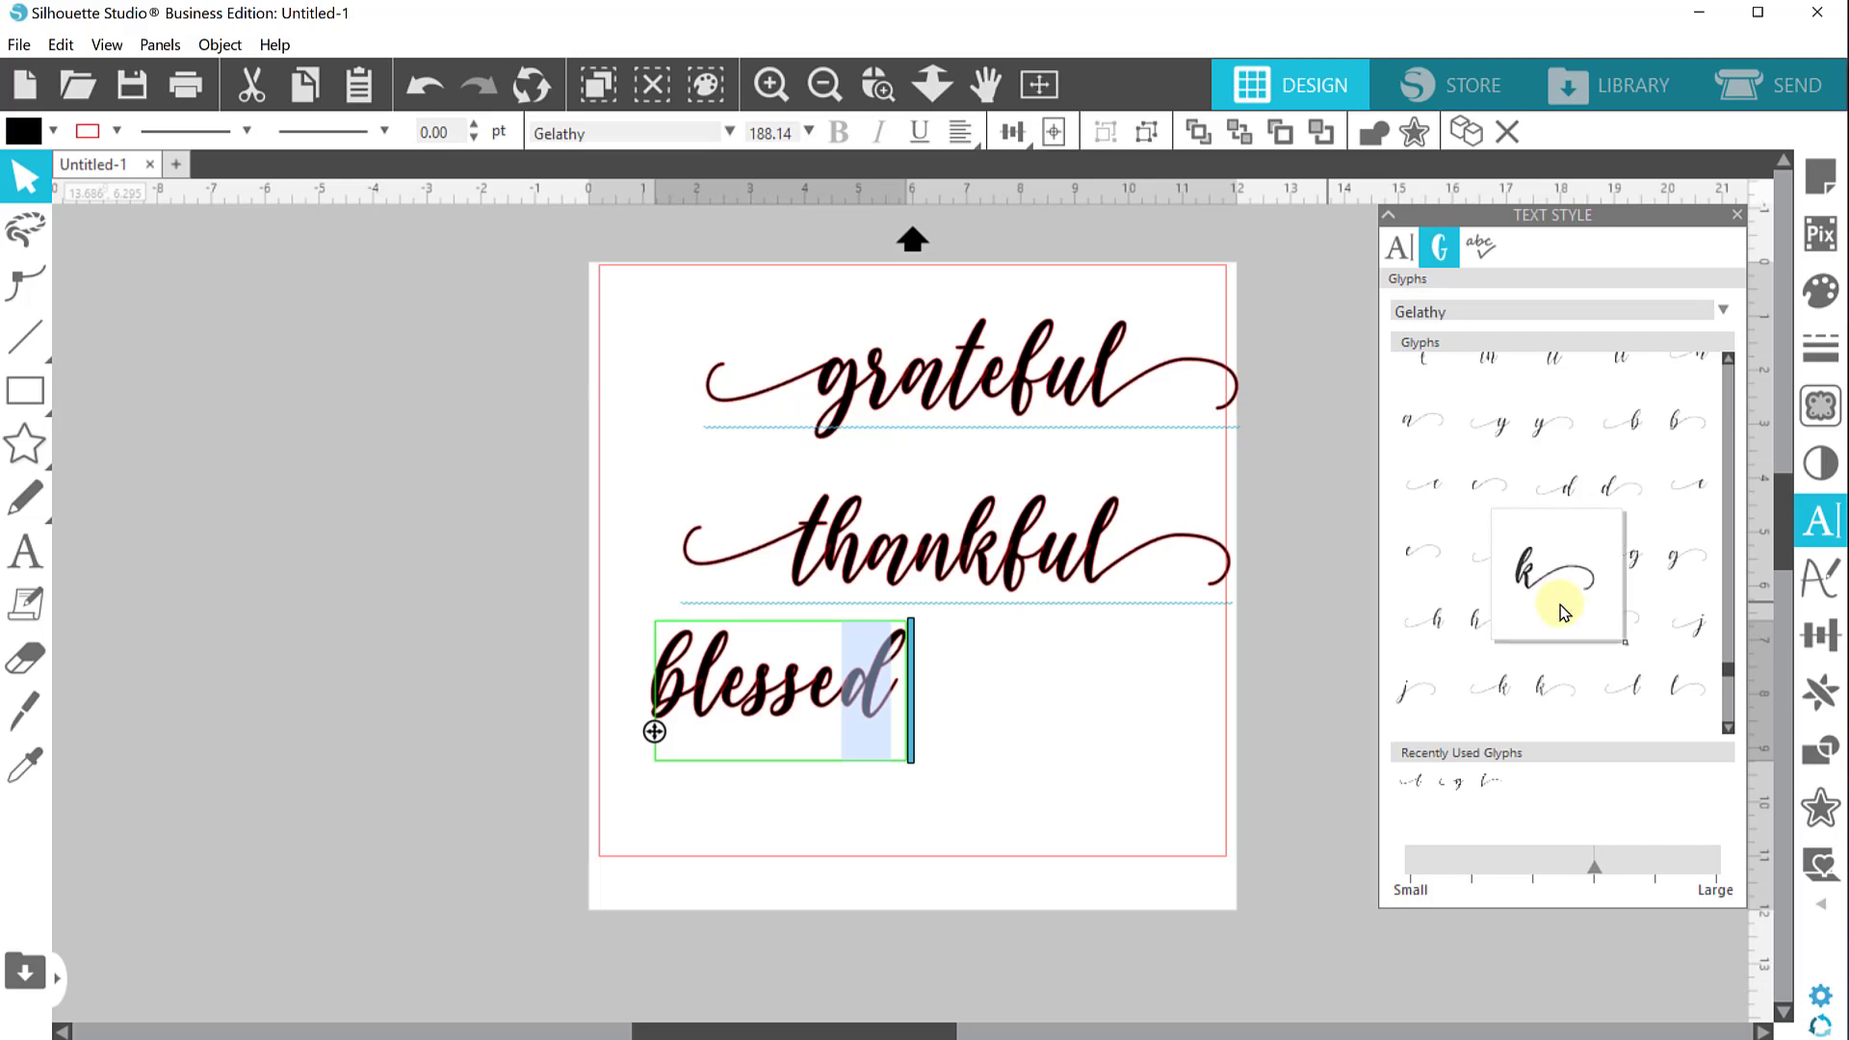
scroll(1560, 605, up, 1)
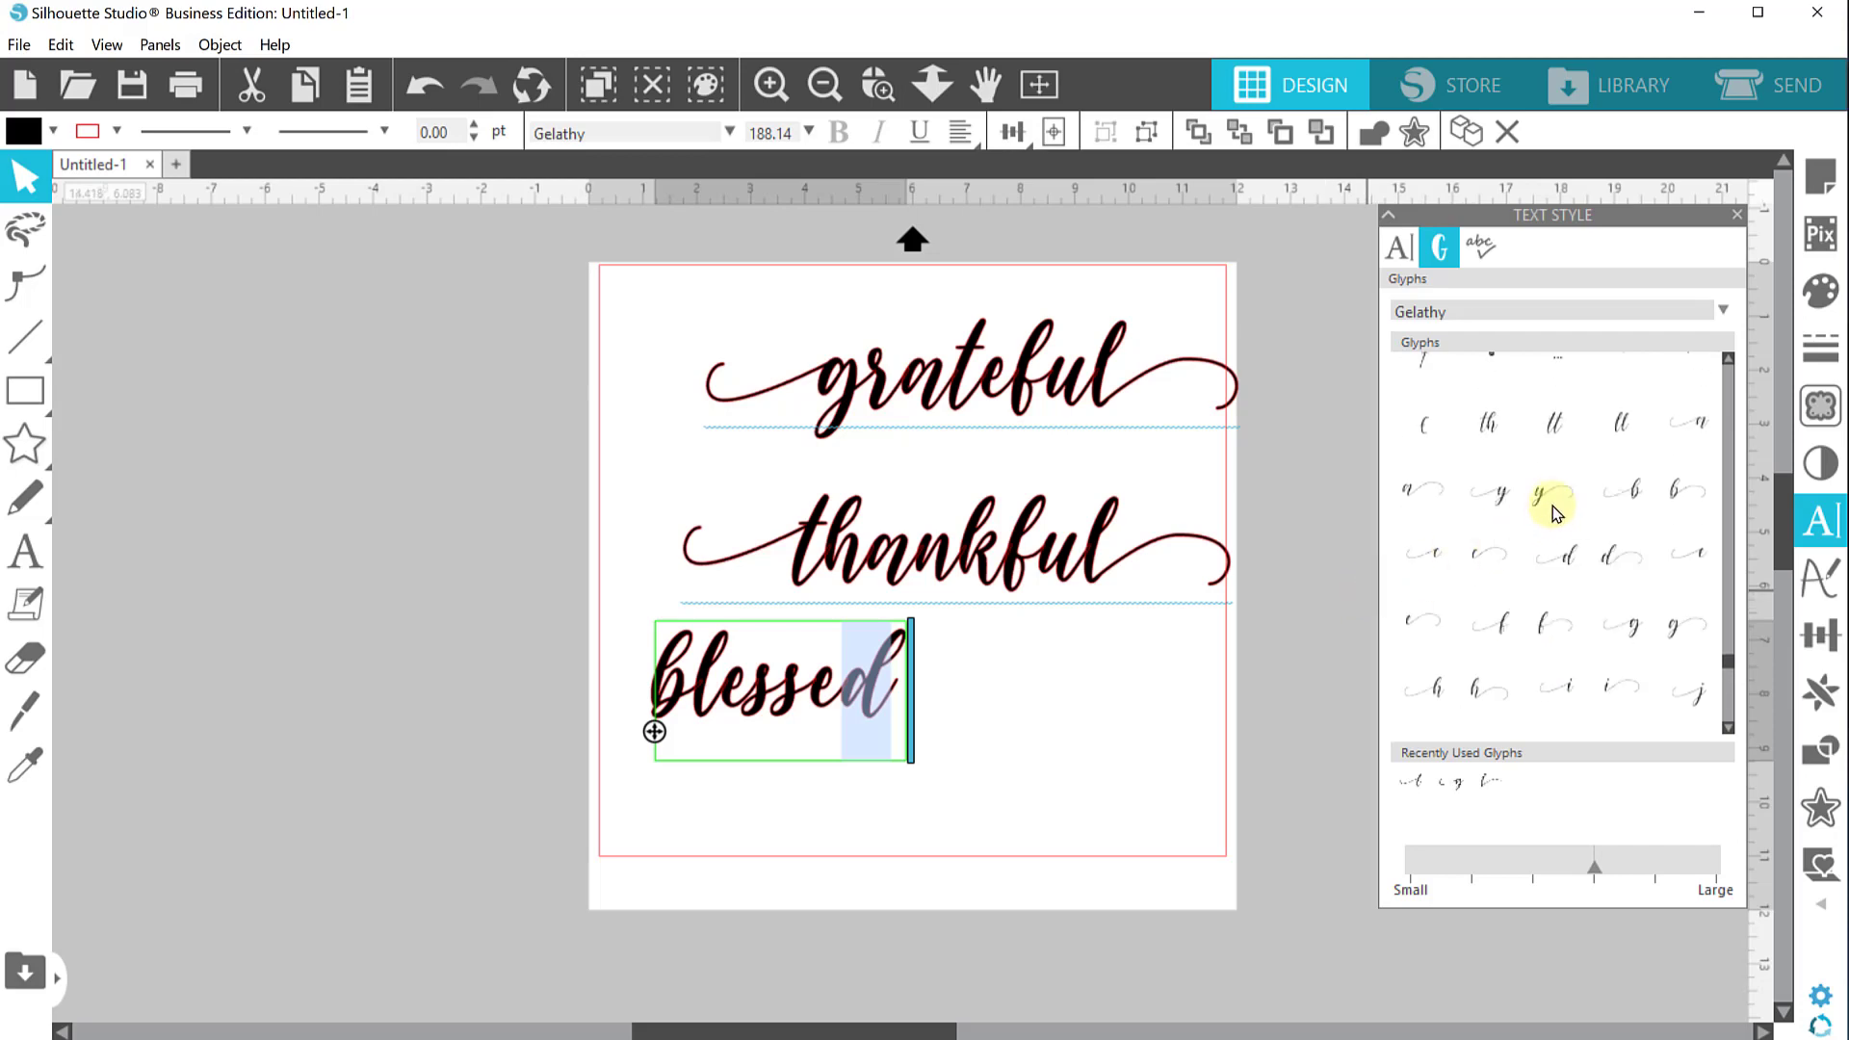
click(1598, 556)
Replace the initial "b" of "blessed" with a "b" glyph that has a leading swash, then deselect
drag(680, 698, 627, 699)
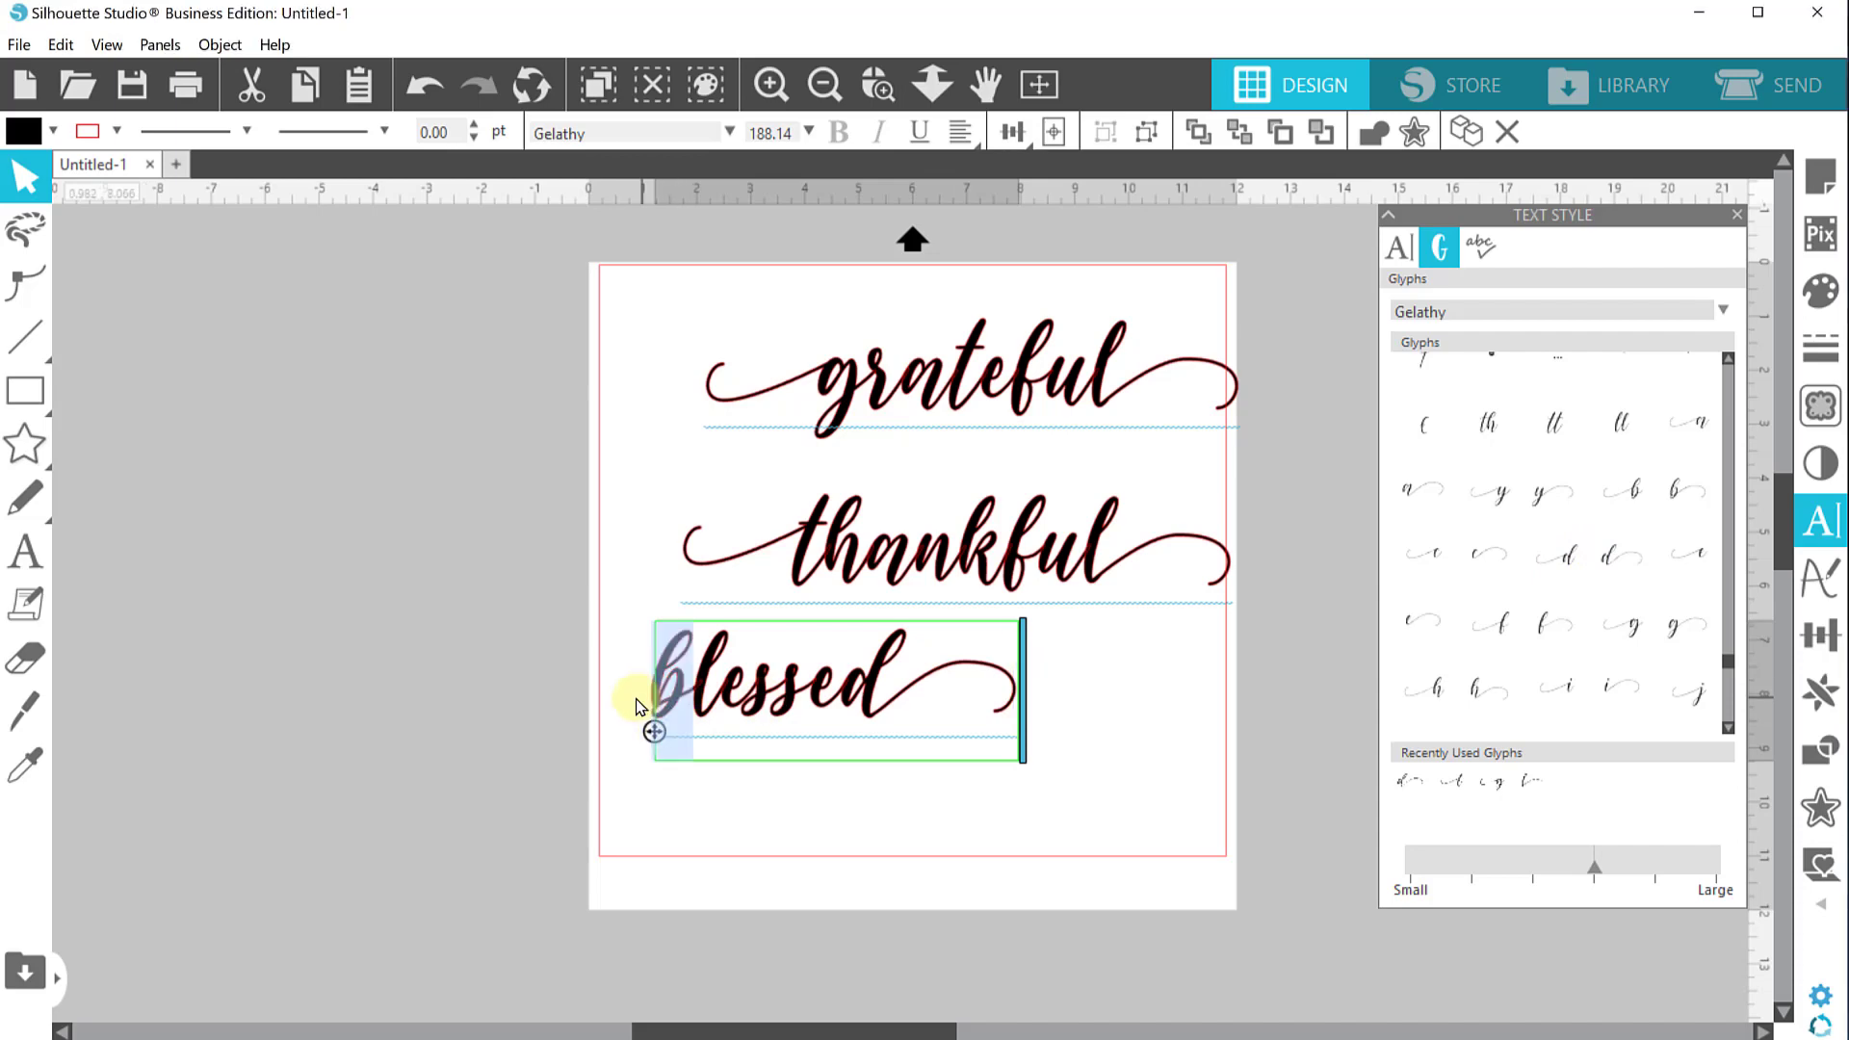
click(1626, 493)
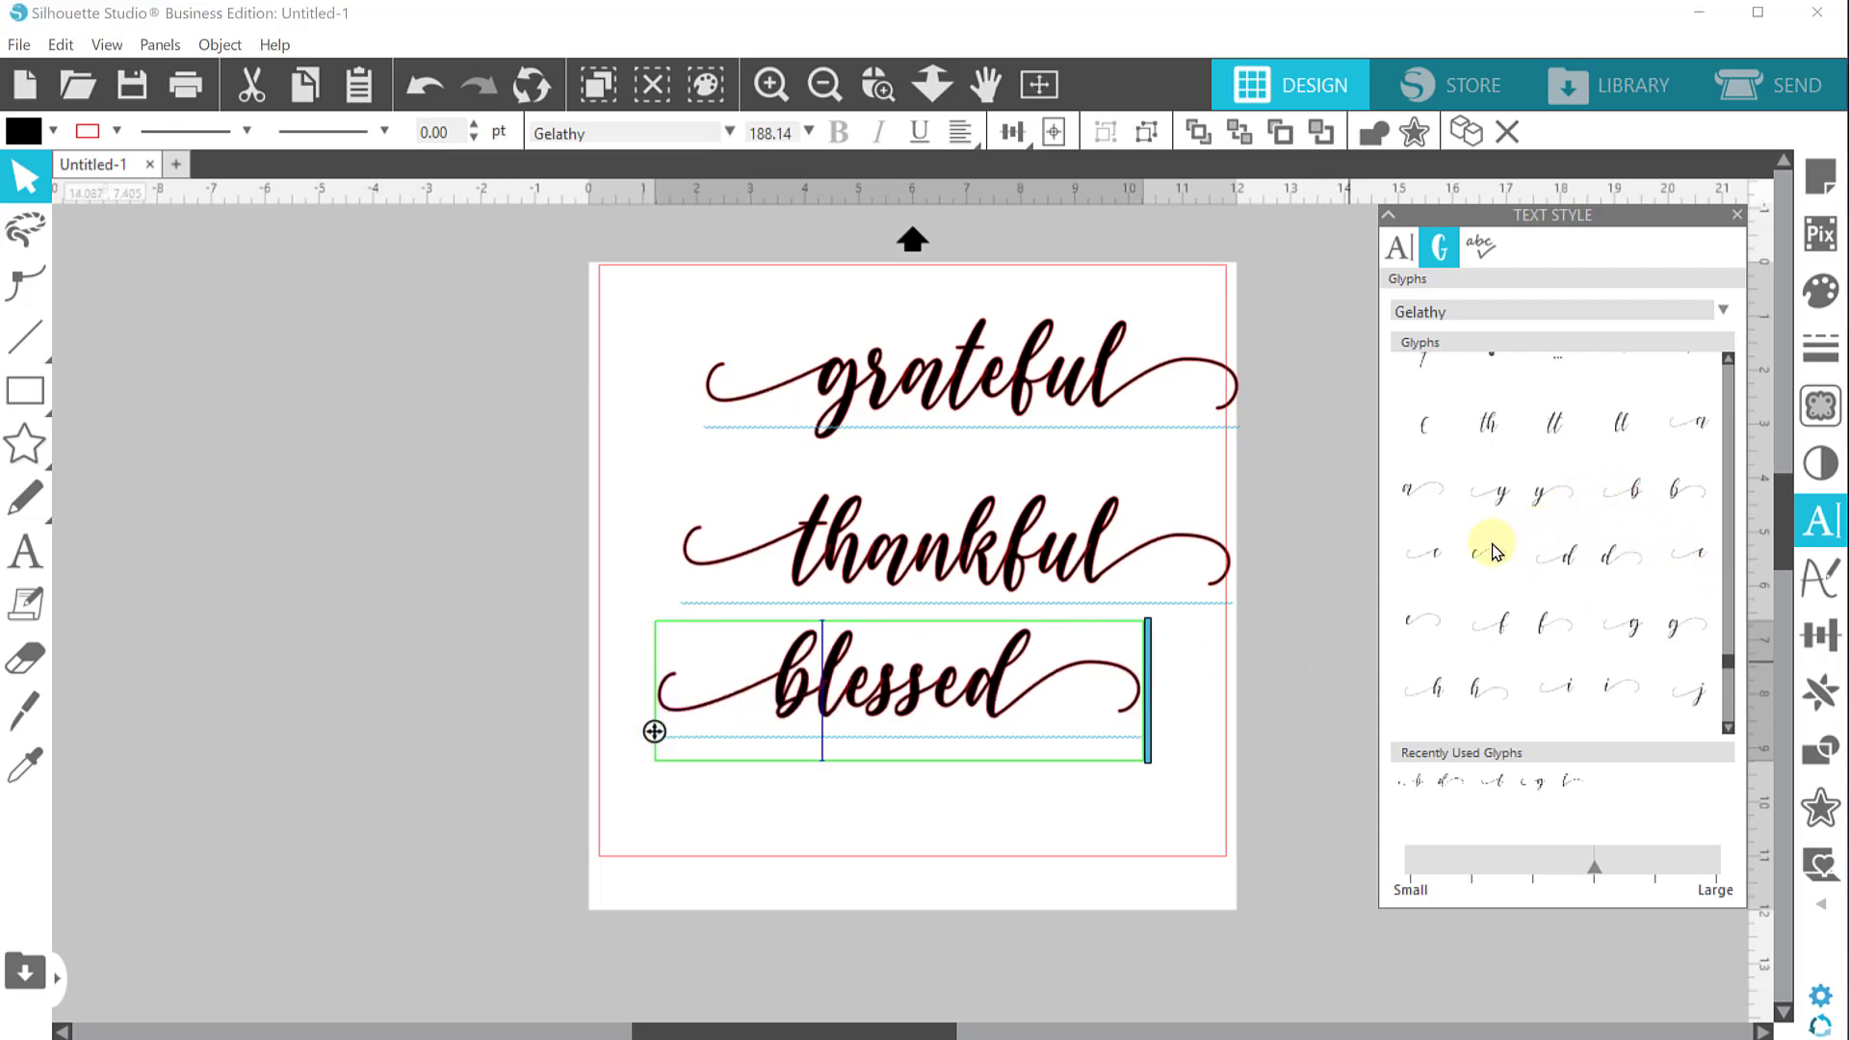
click(1125, 845)
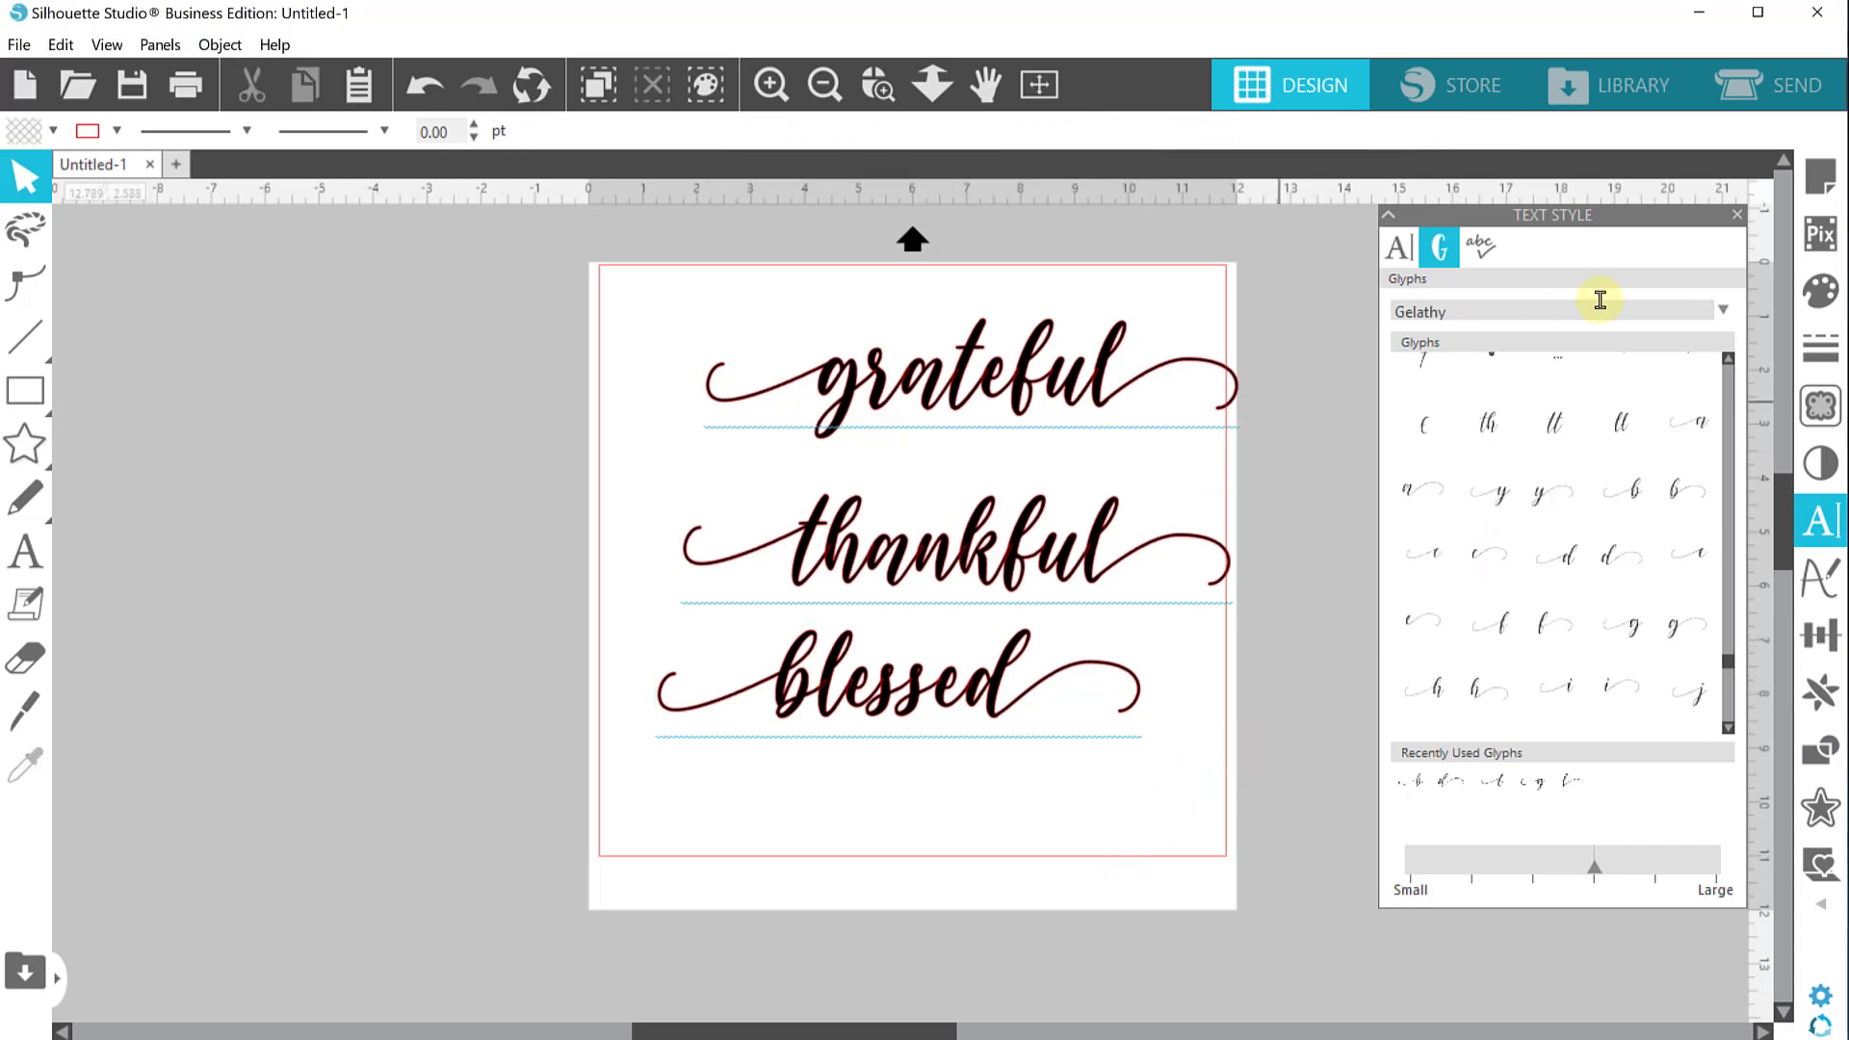
Move the three words closer together into a tighter stacked layout, then deselect
drag(902, 349, 851, 357)
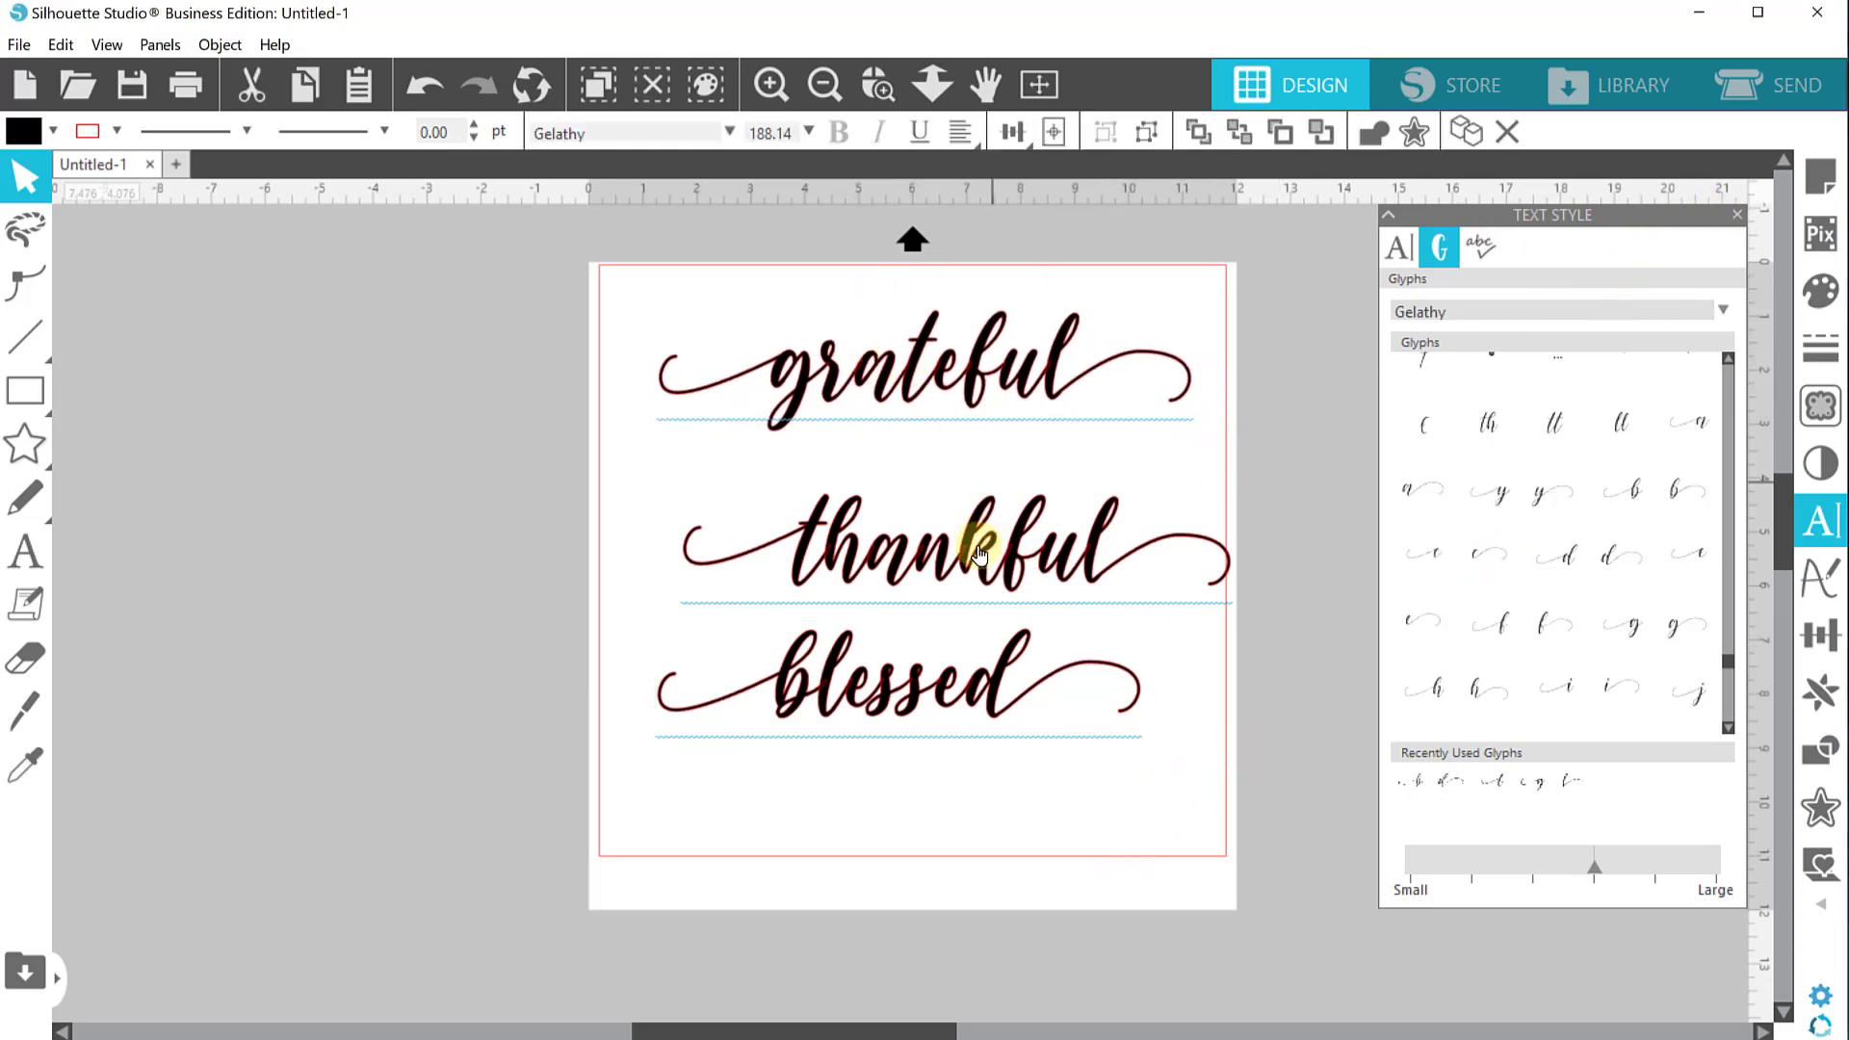
drag(979, 554, 945, 491)
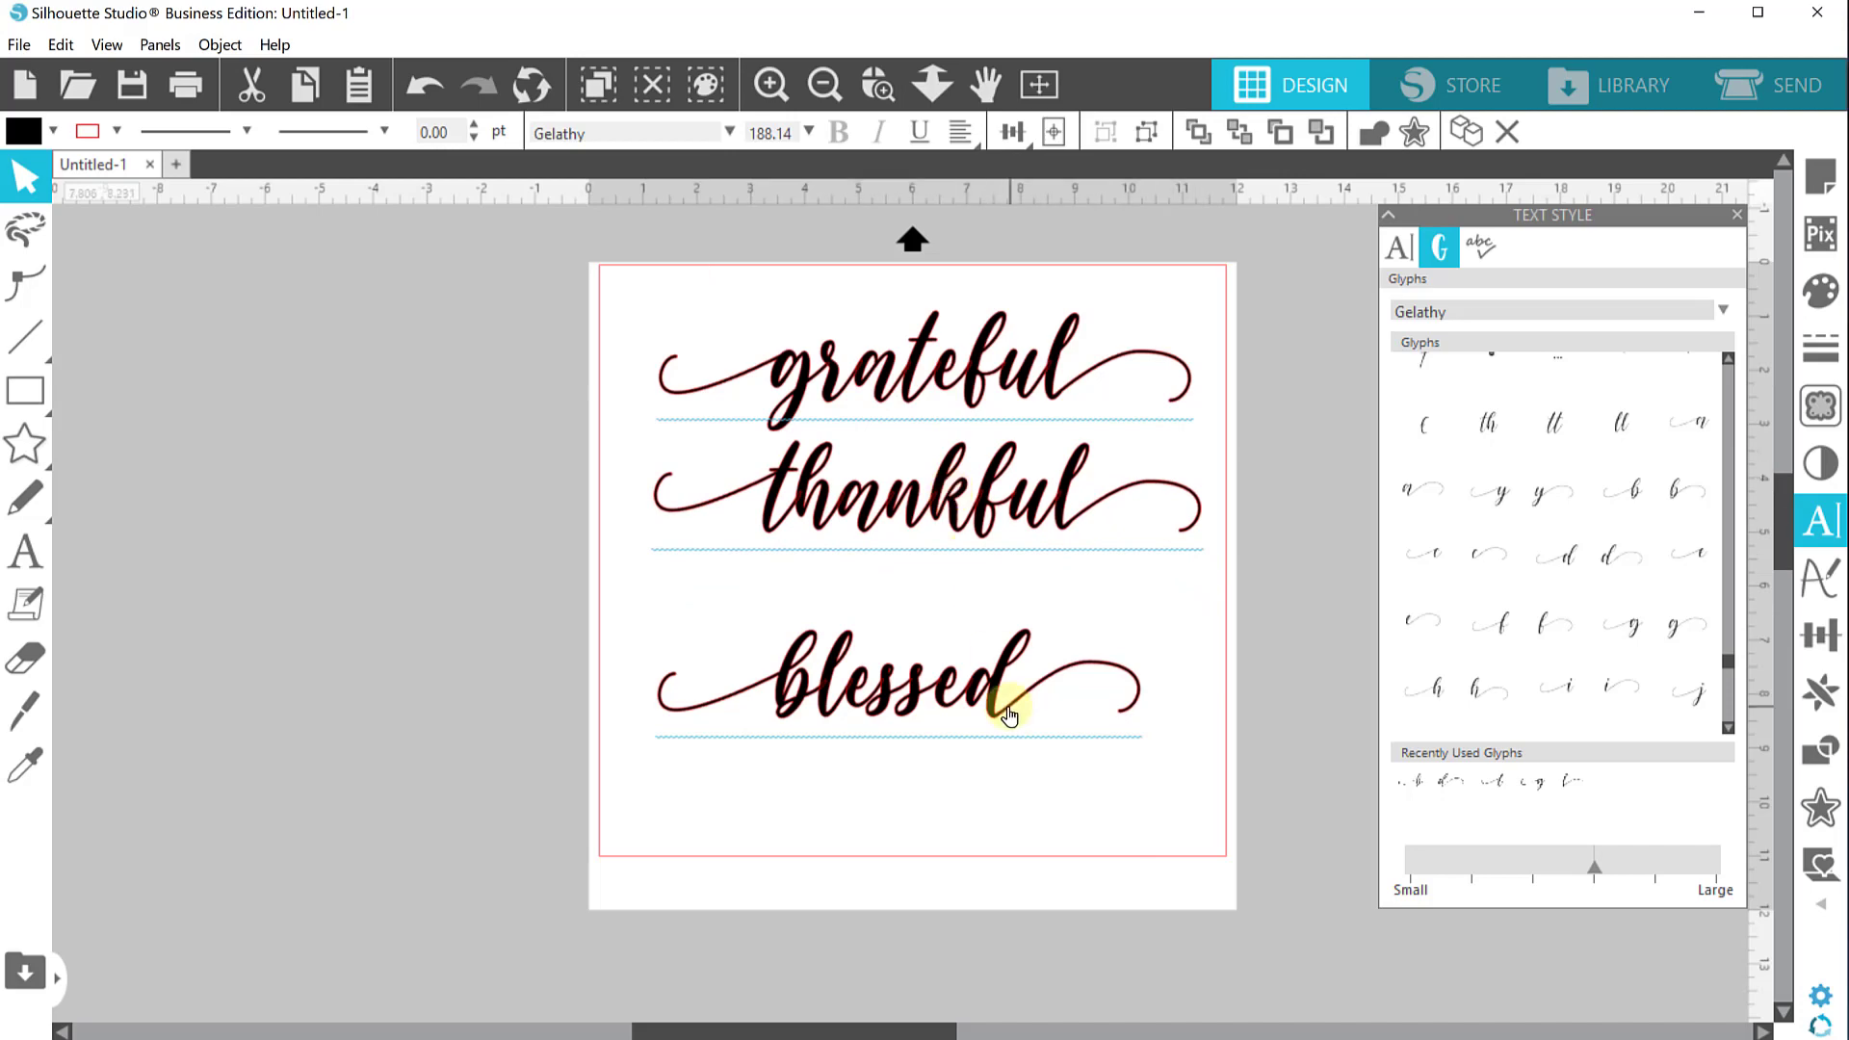
drag(1008, 714, 1010, 657)
click(1024, 785)
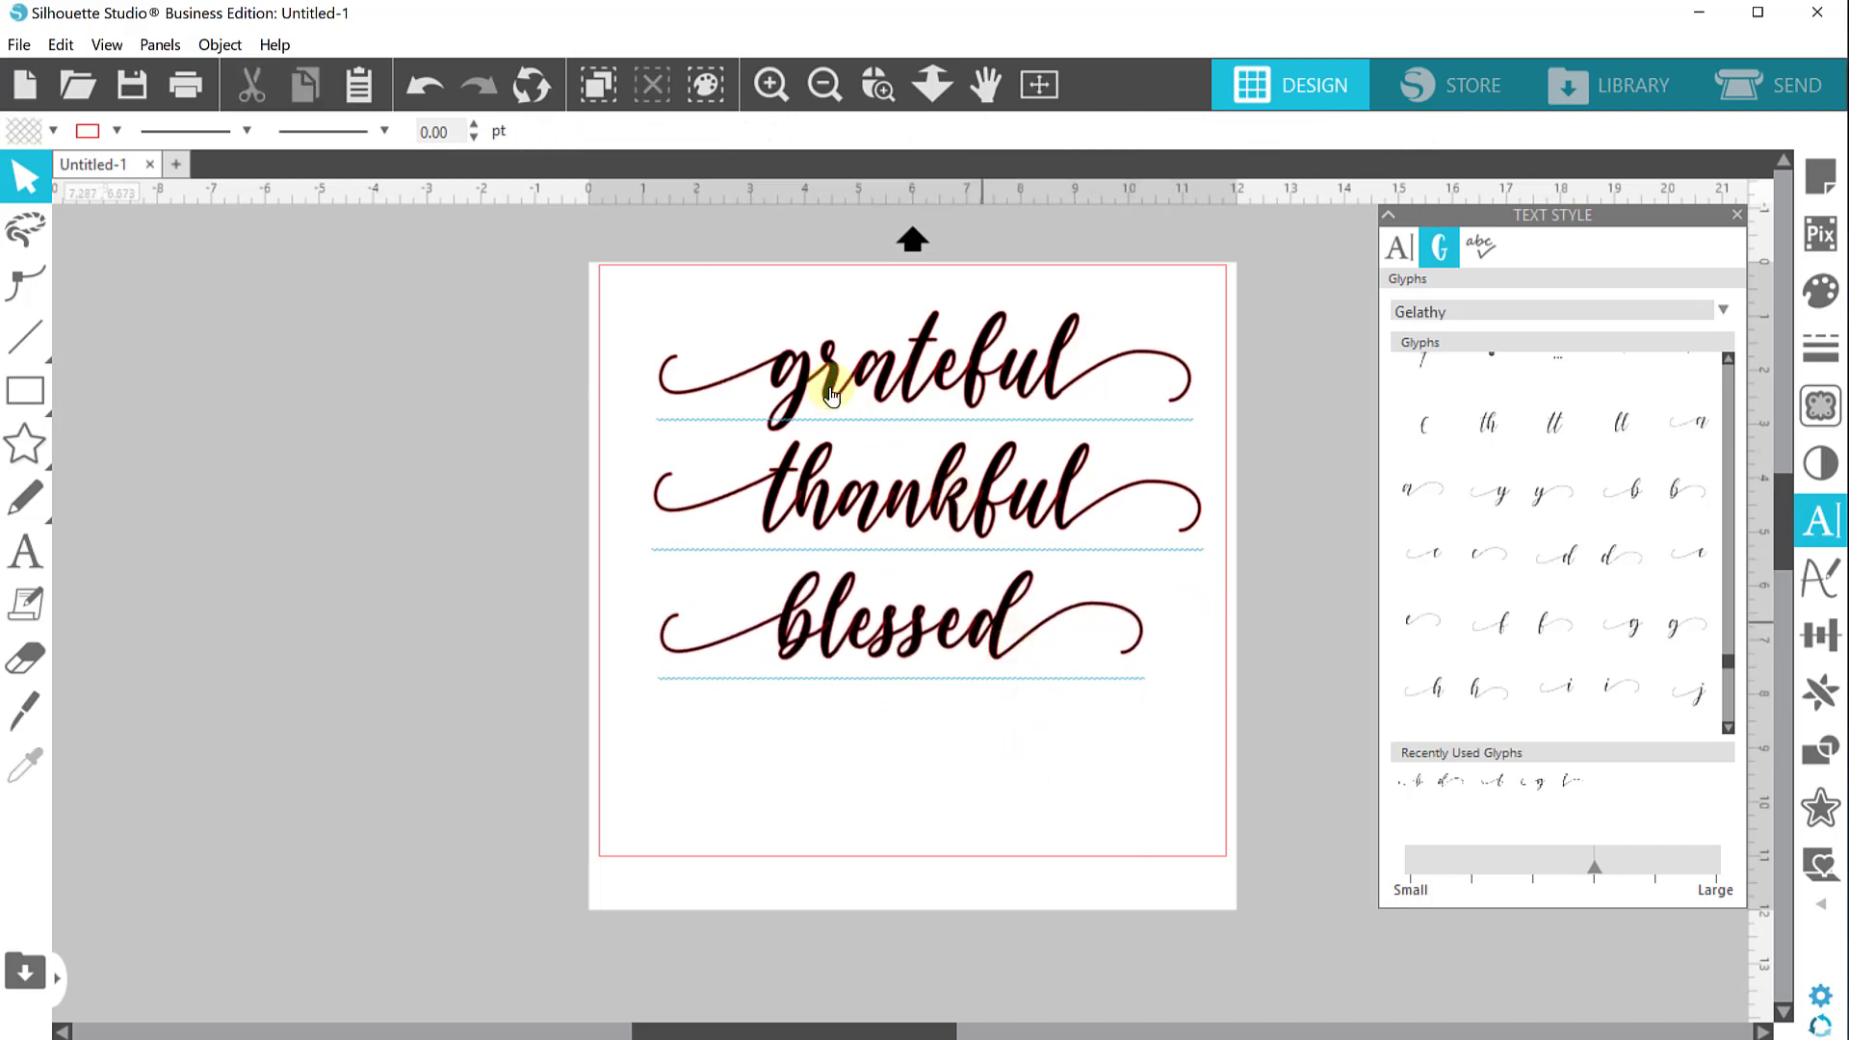
Remove the fill from "grateful" so only its letter outlines show
click(924, 364)
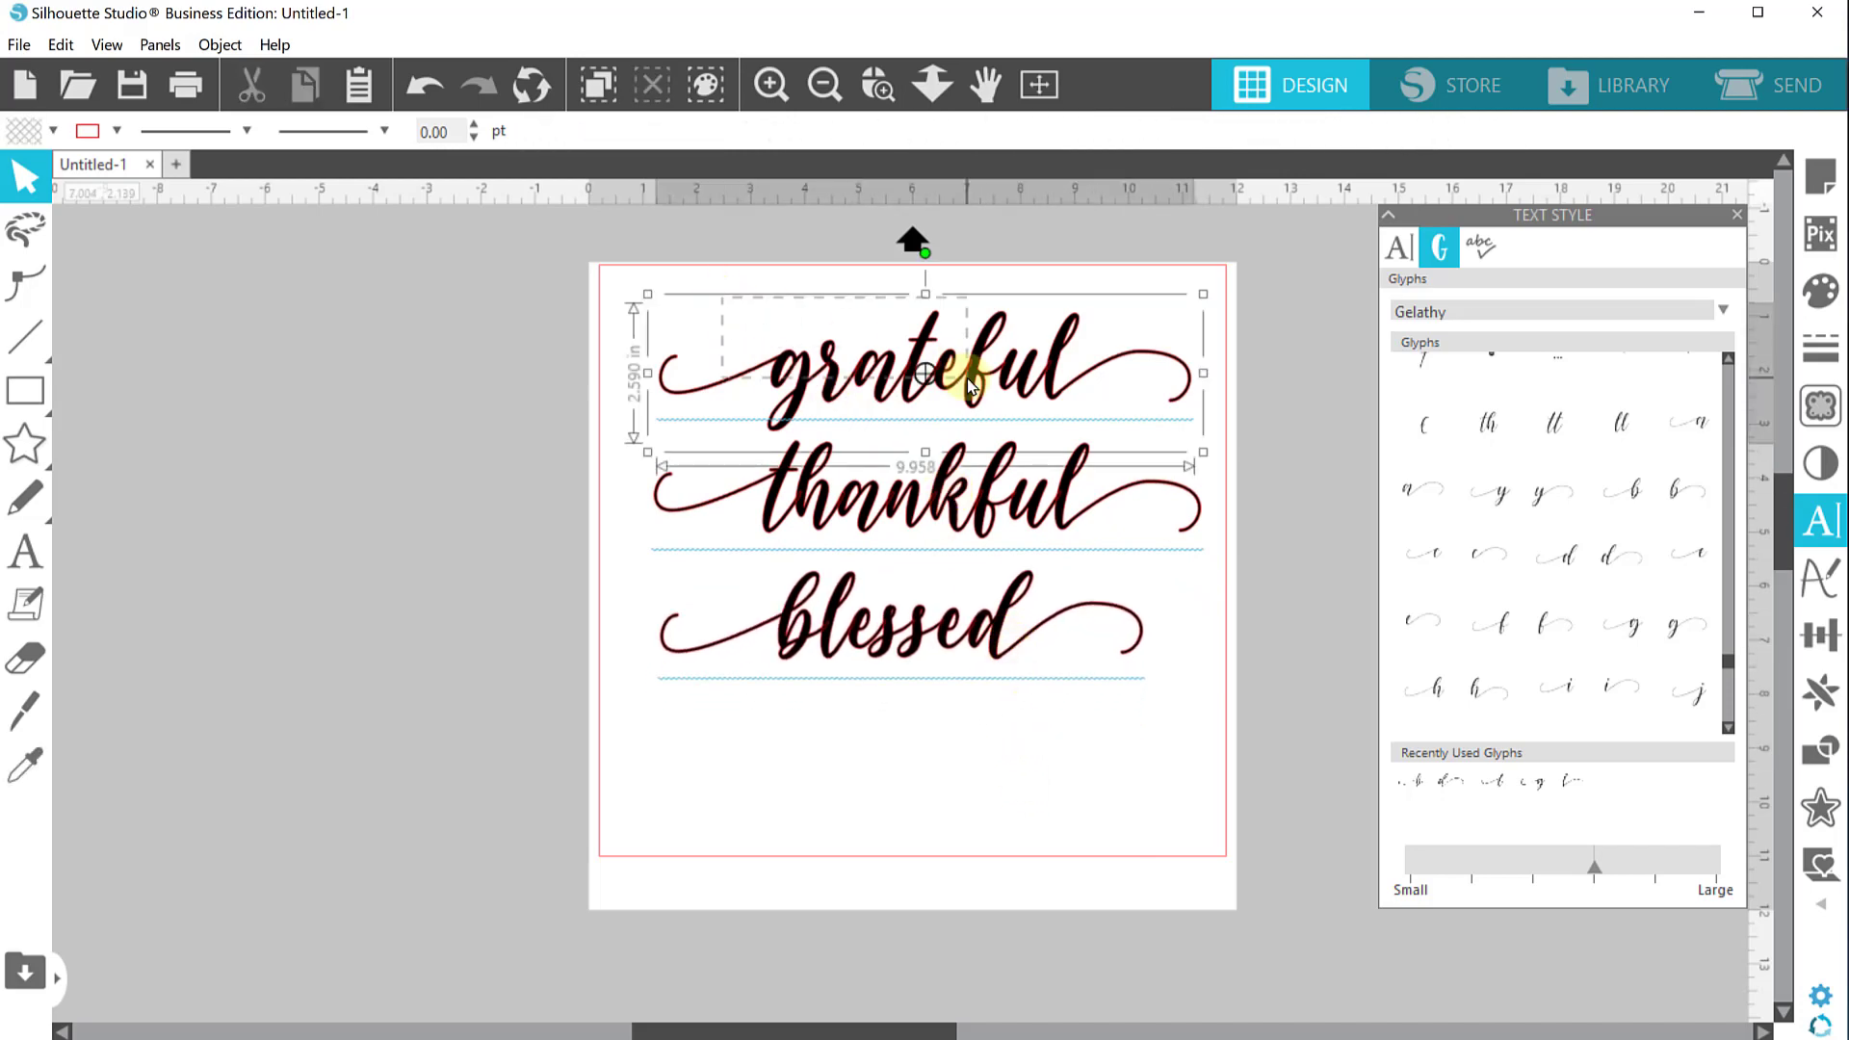
click(53, 132)
click(162, 169)
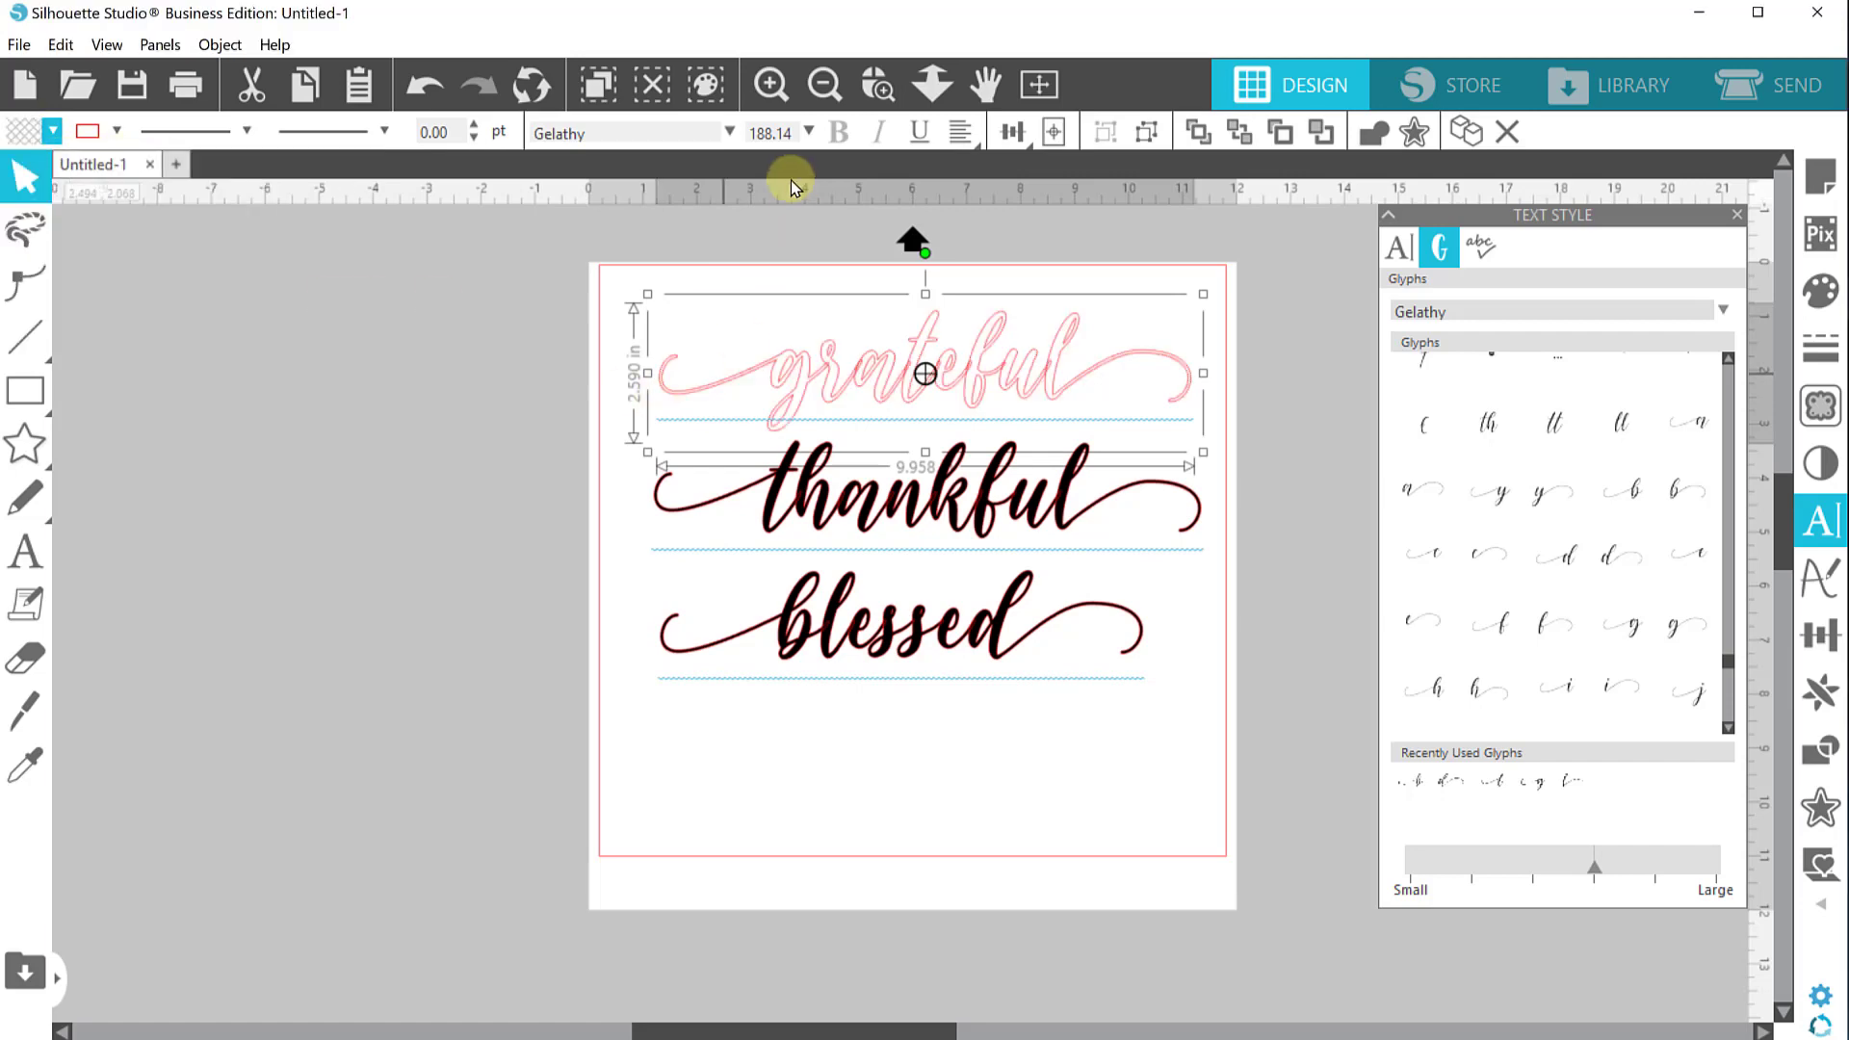
Inspect the overlapping letters of "grateful" up close, then weld the word into one shape
click(871, 85)
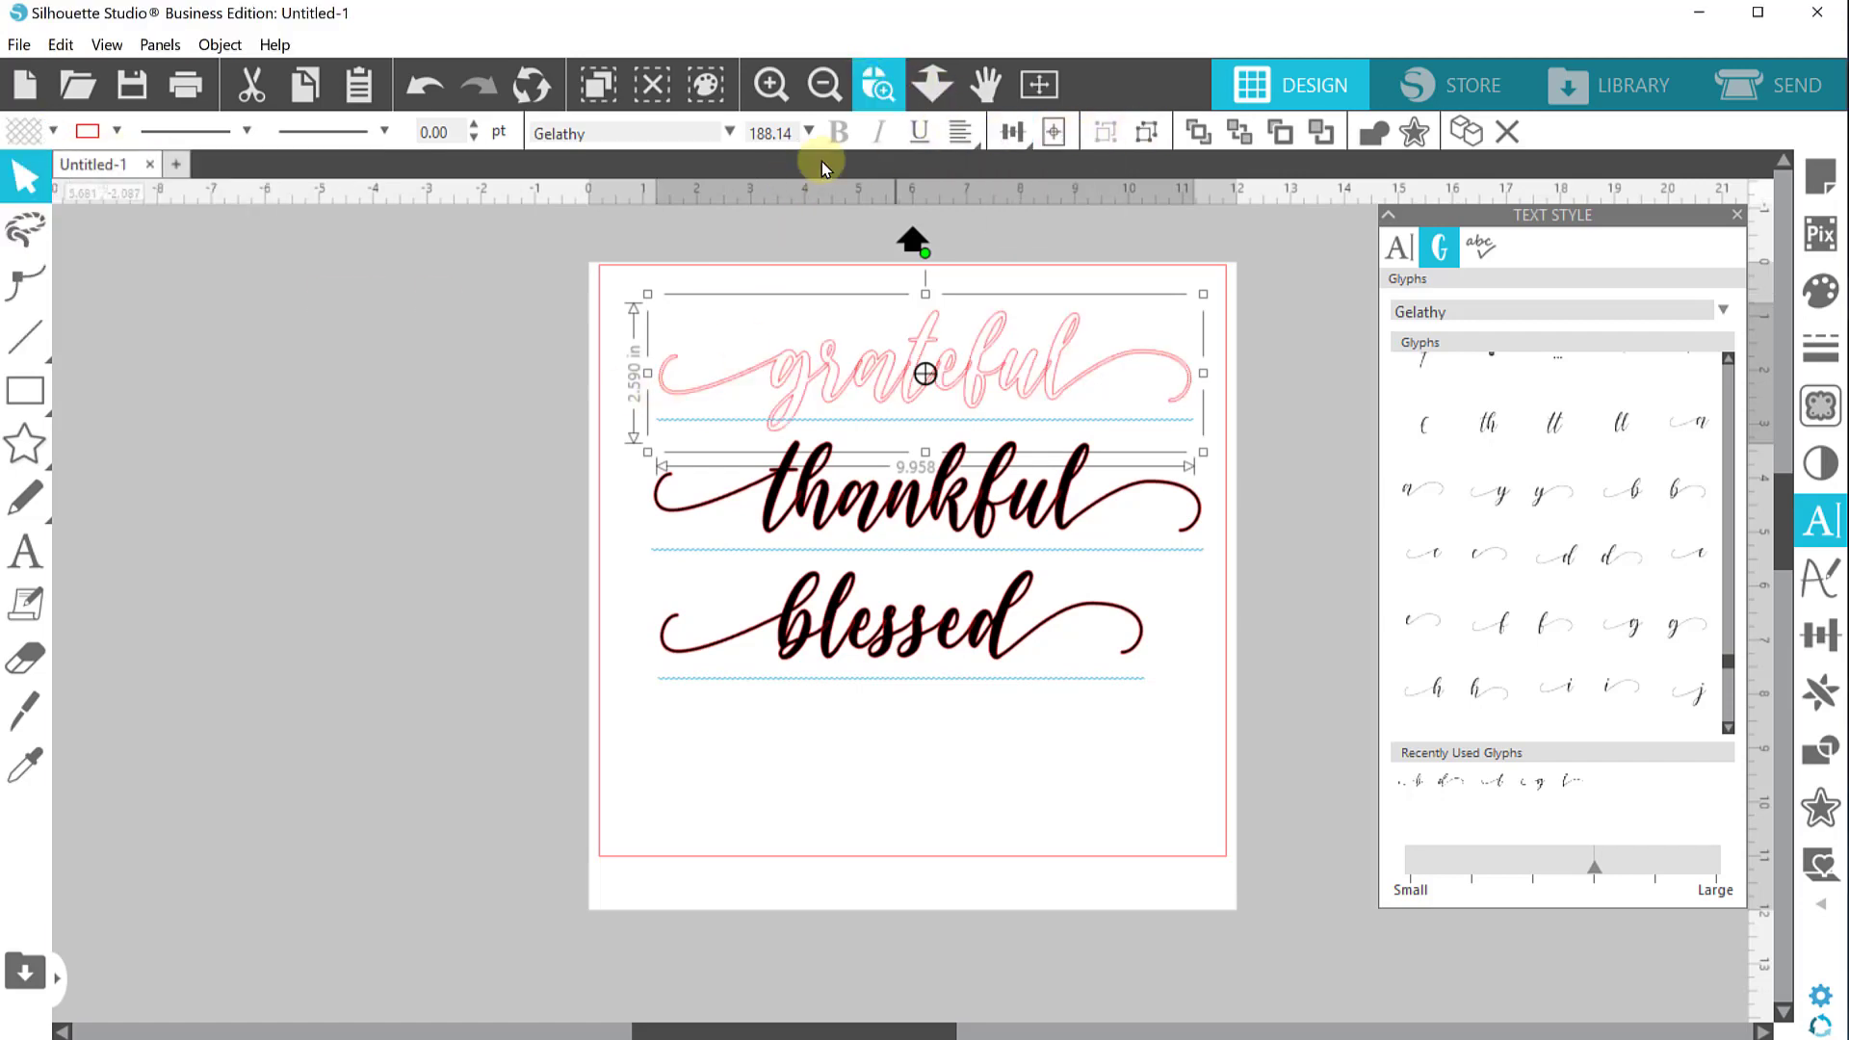
click(964, 424)
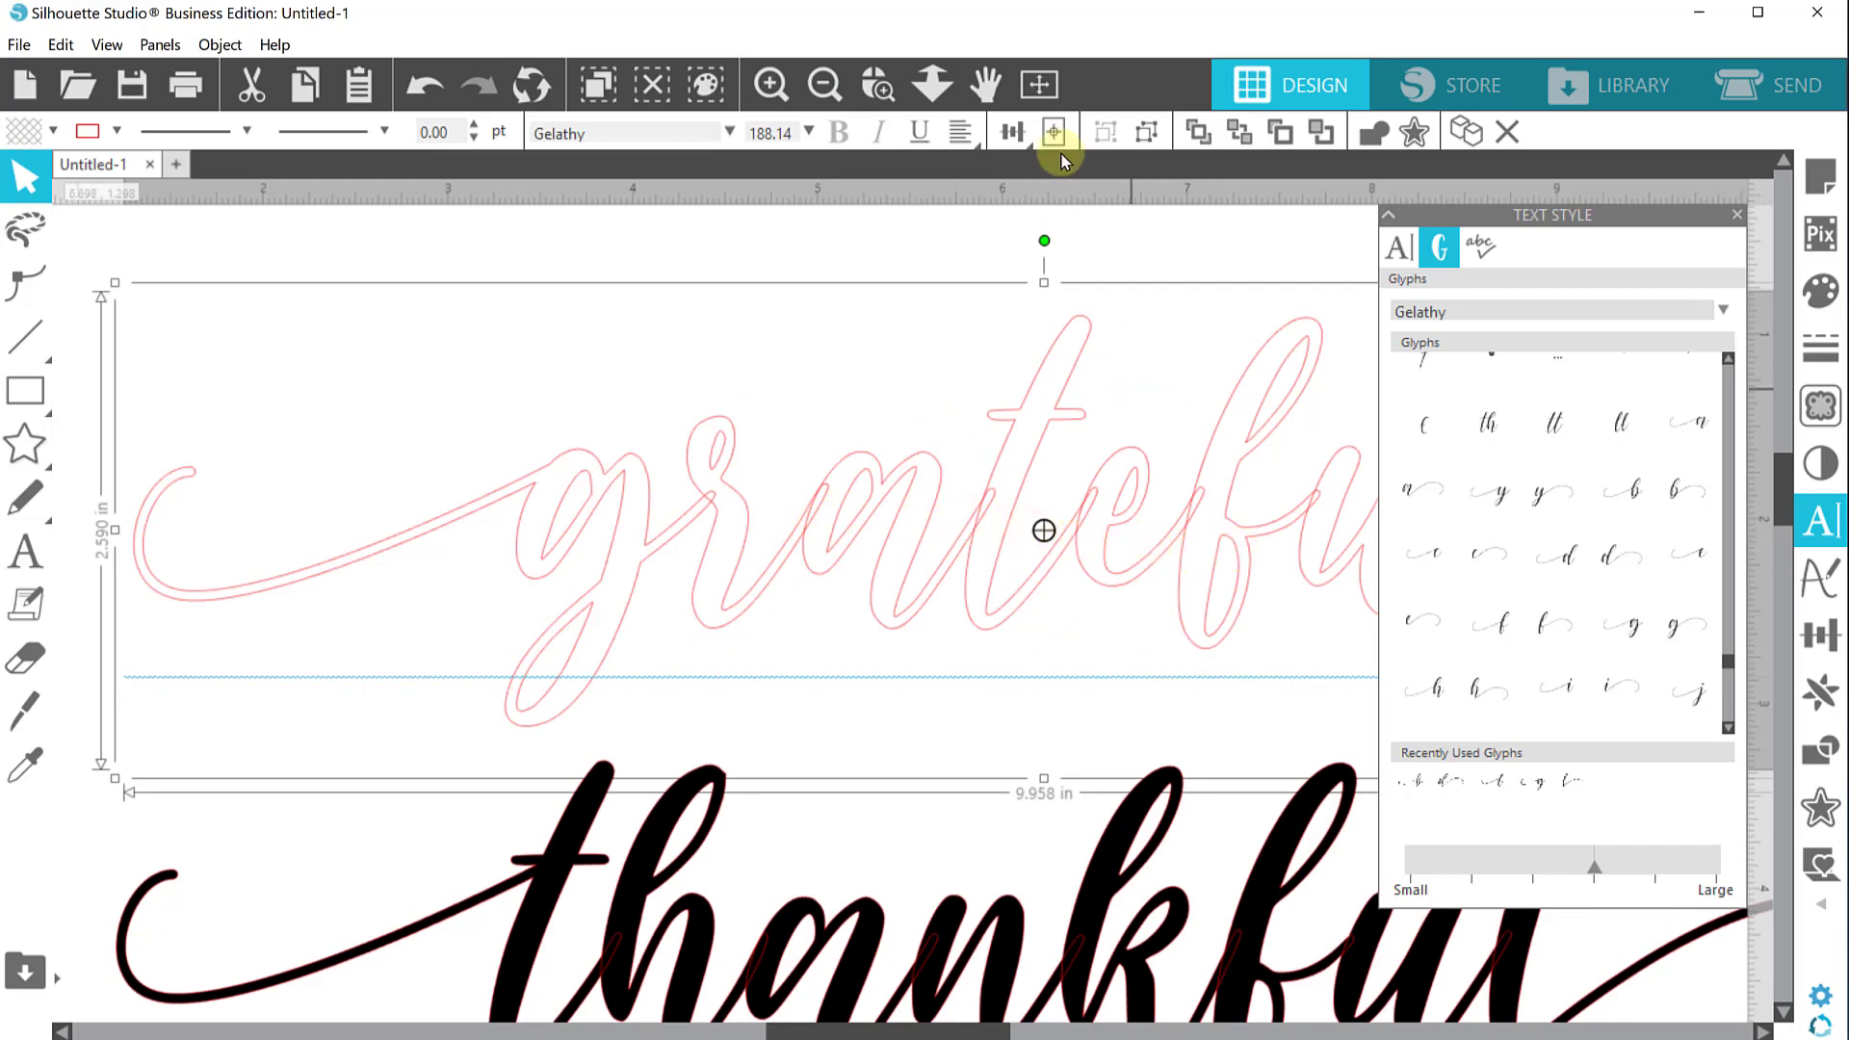
click(1039, 85)
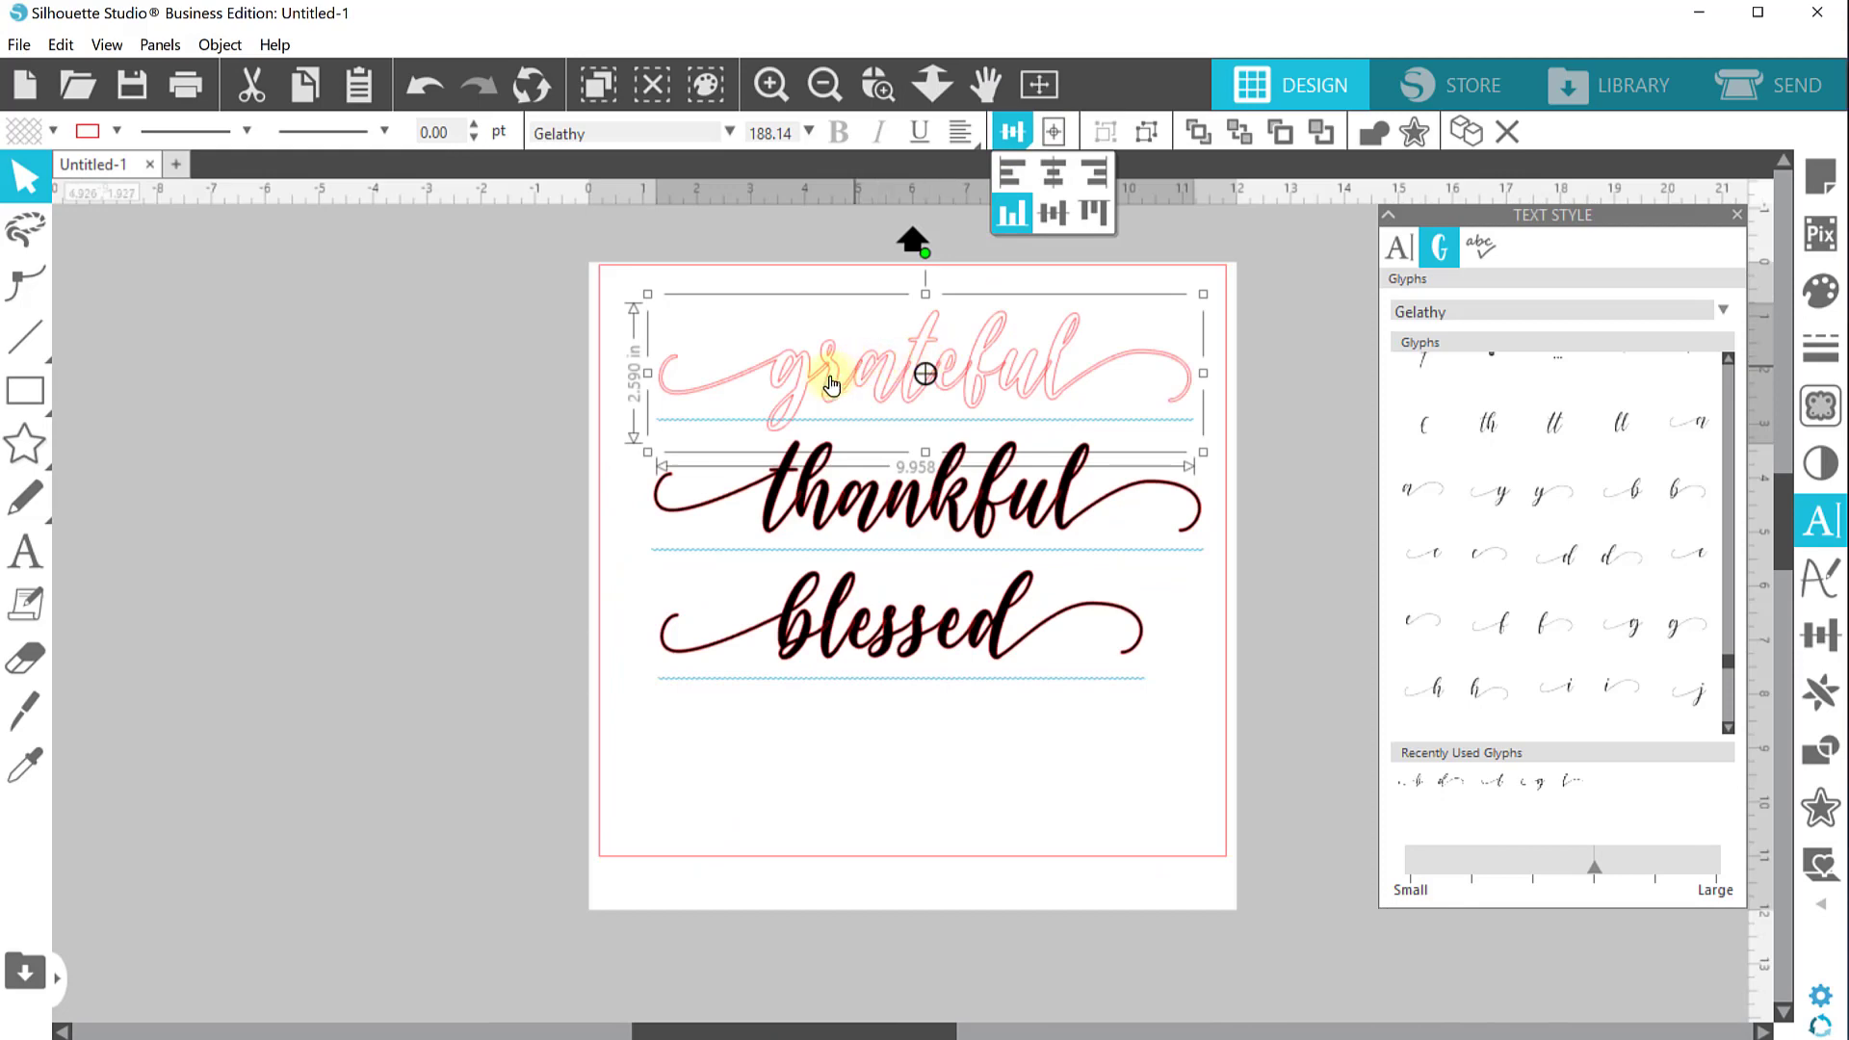
click(1375, 134)
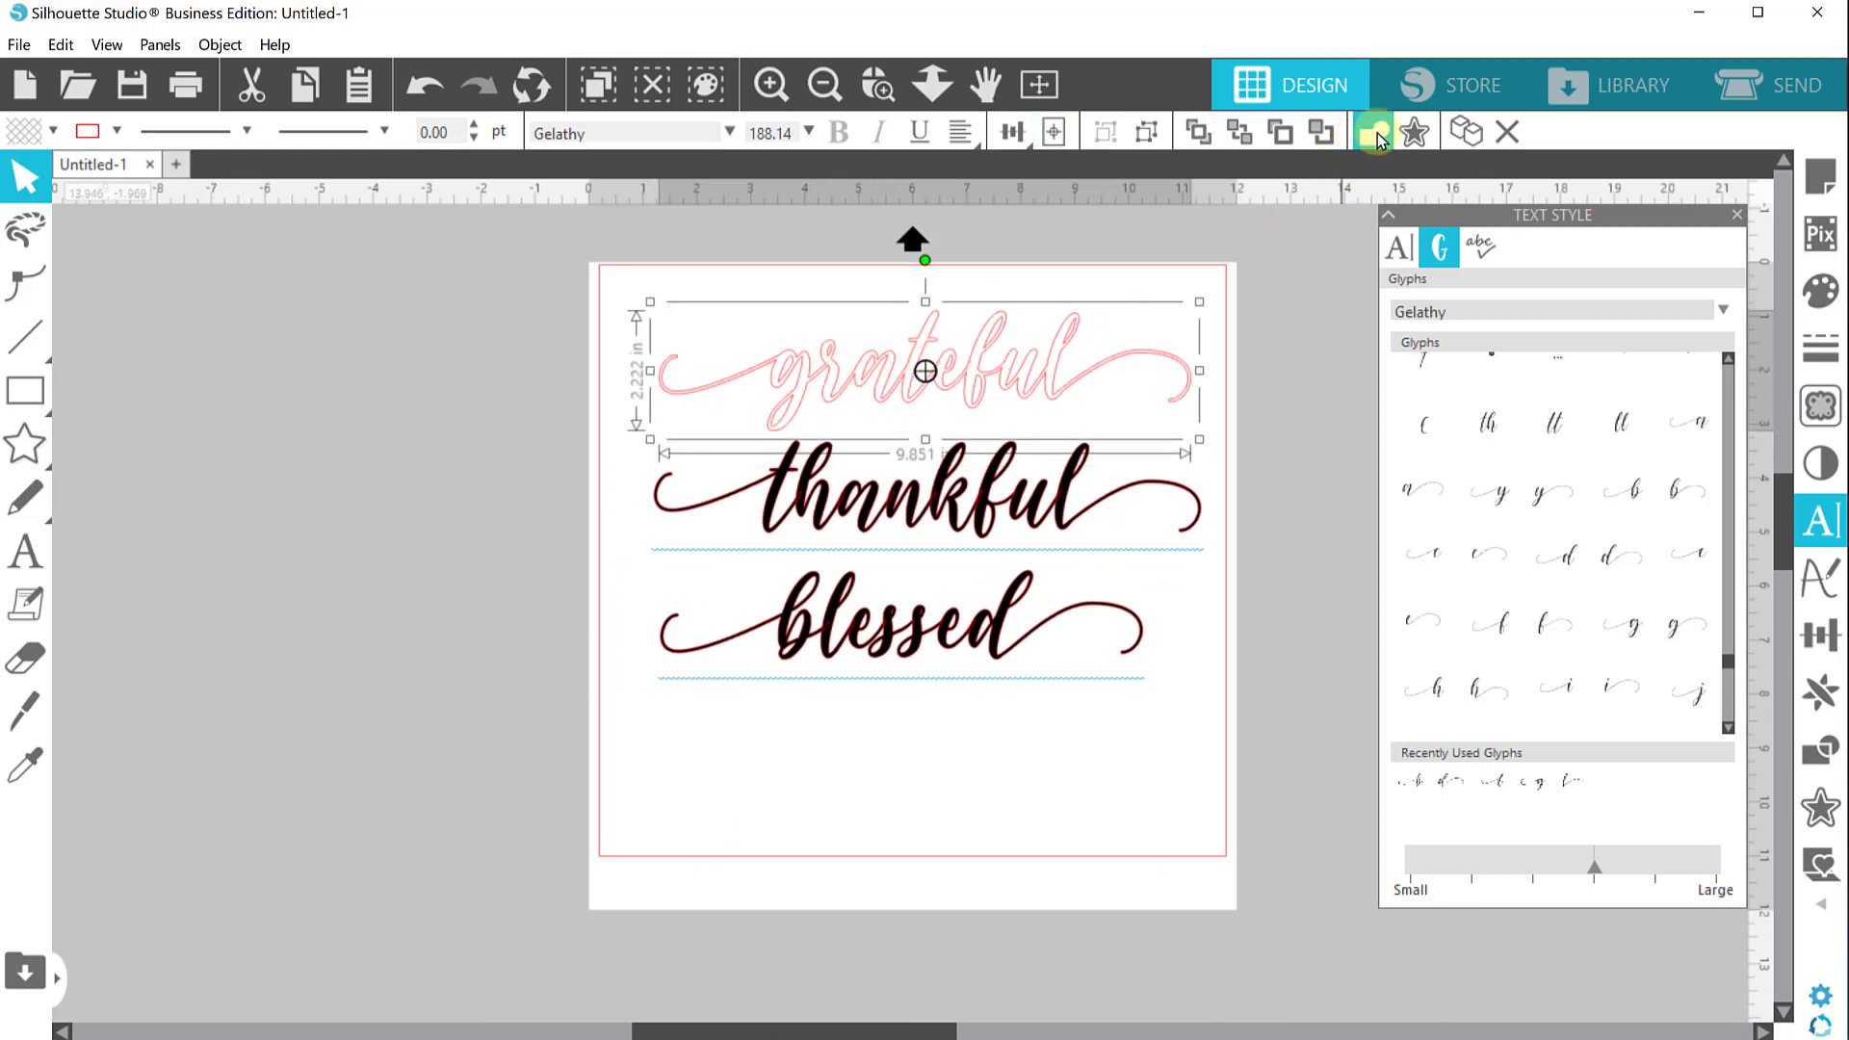
Select "thankful" and "blessed" together and remove their fill
click(787, 424)
drag(1044, 776, 851, 503)
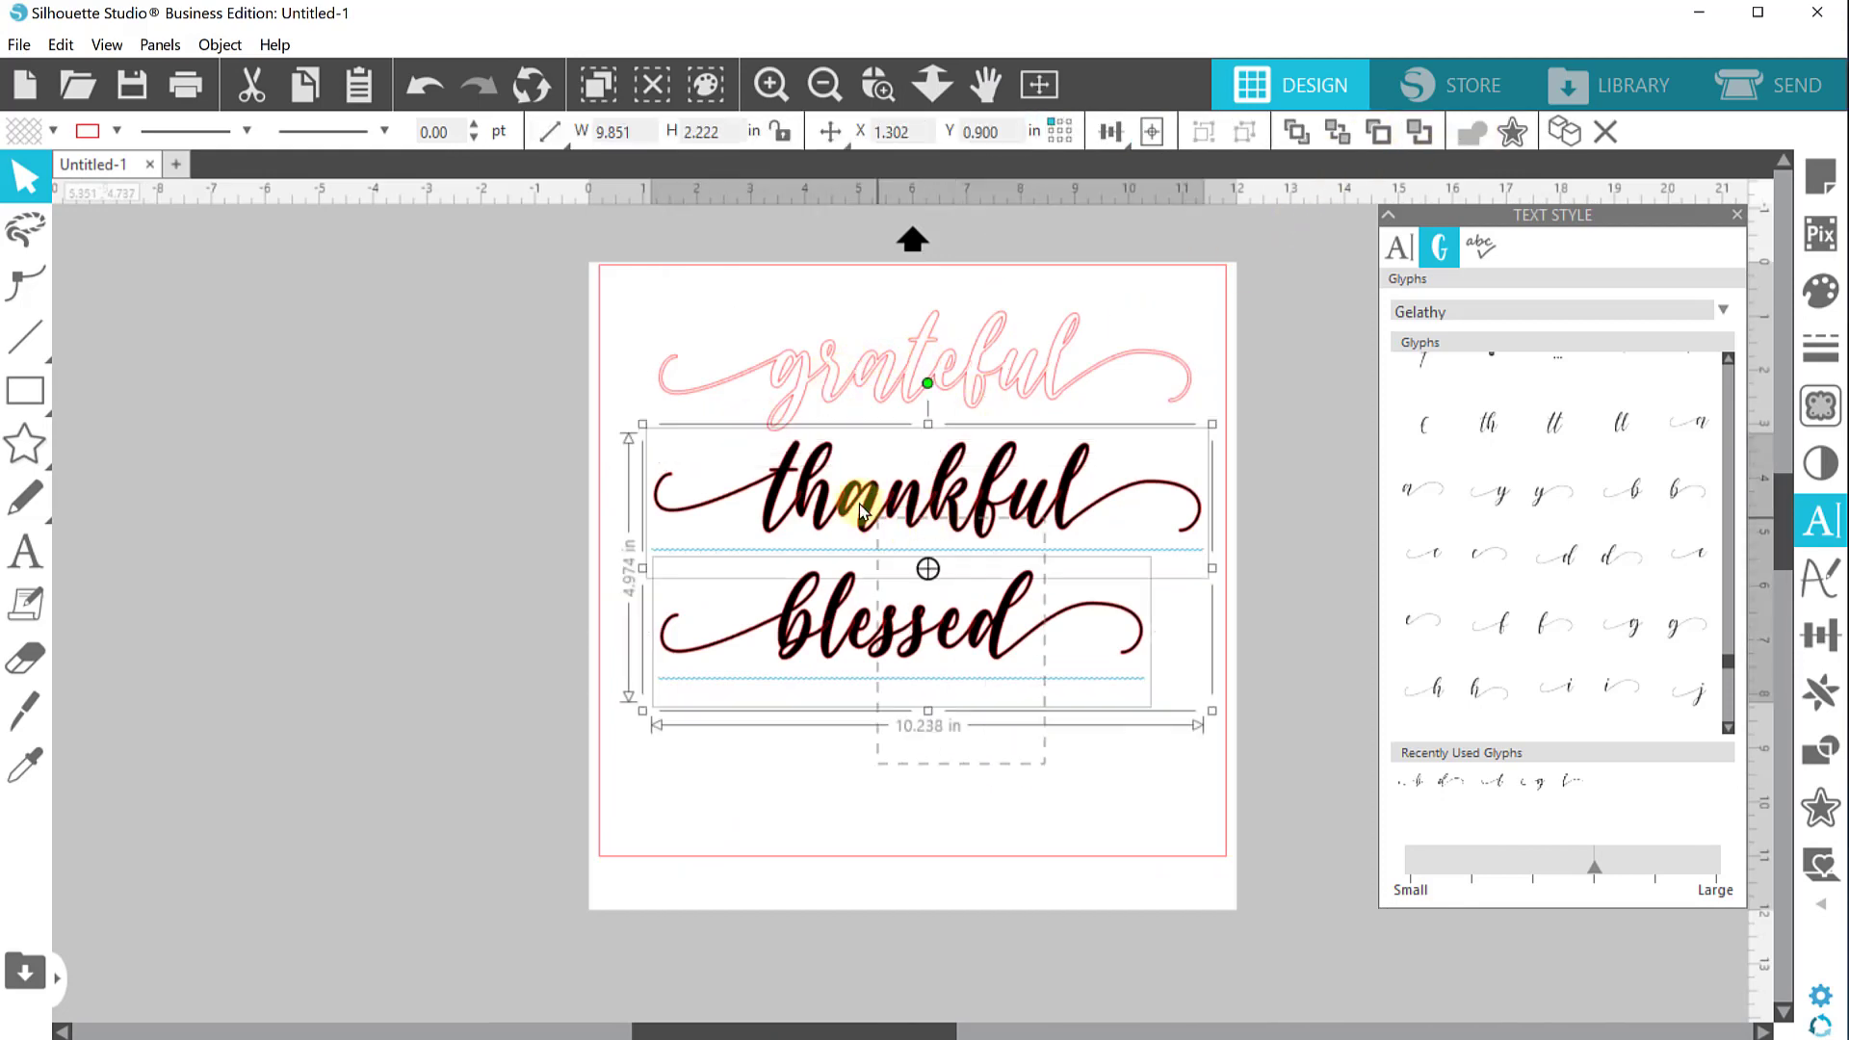
click(54, 135)
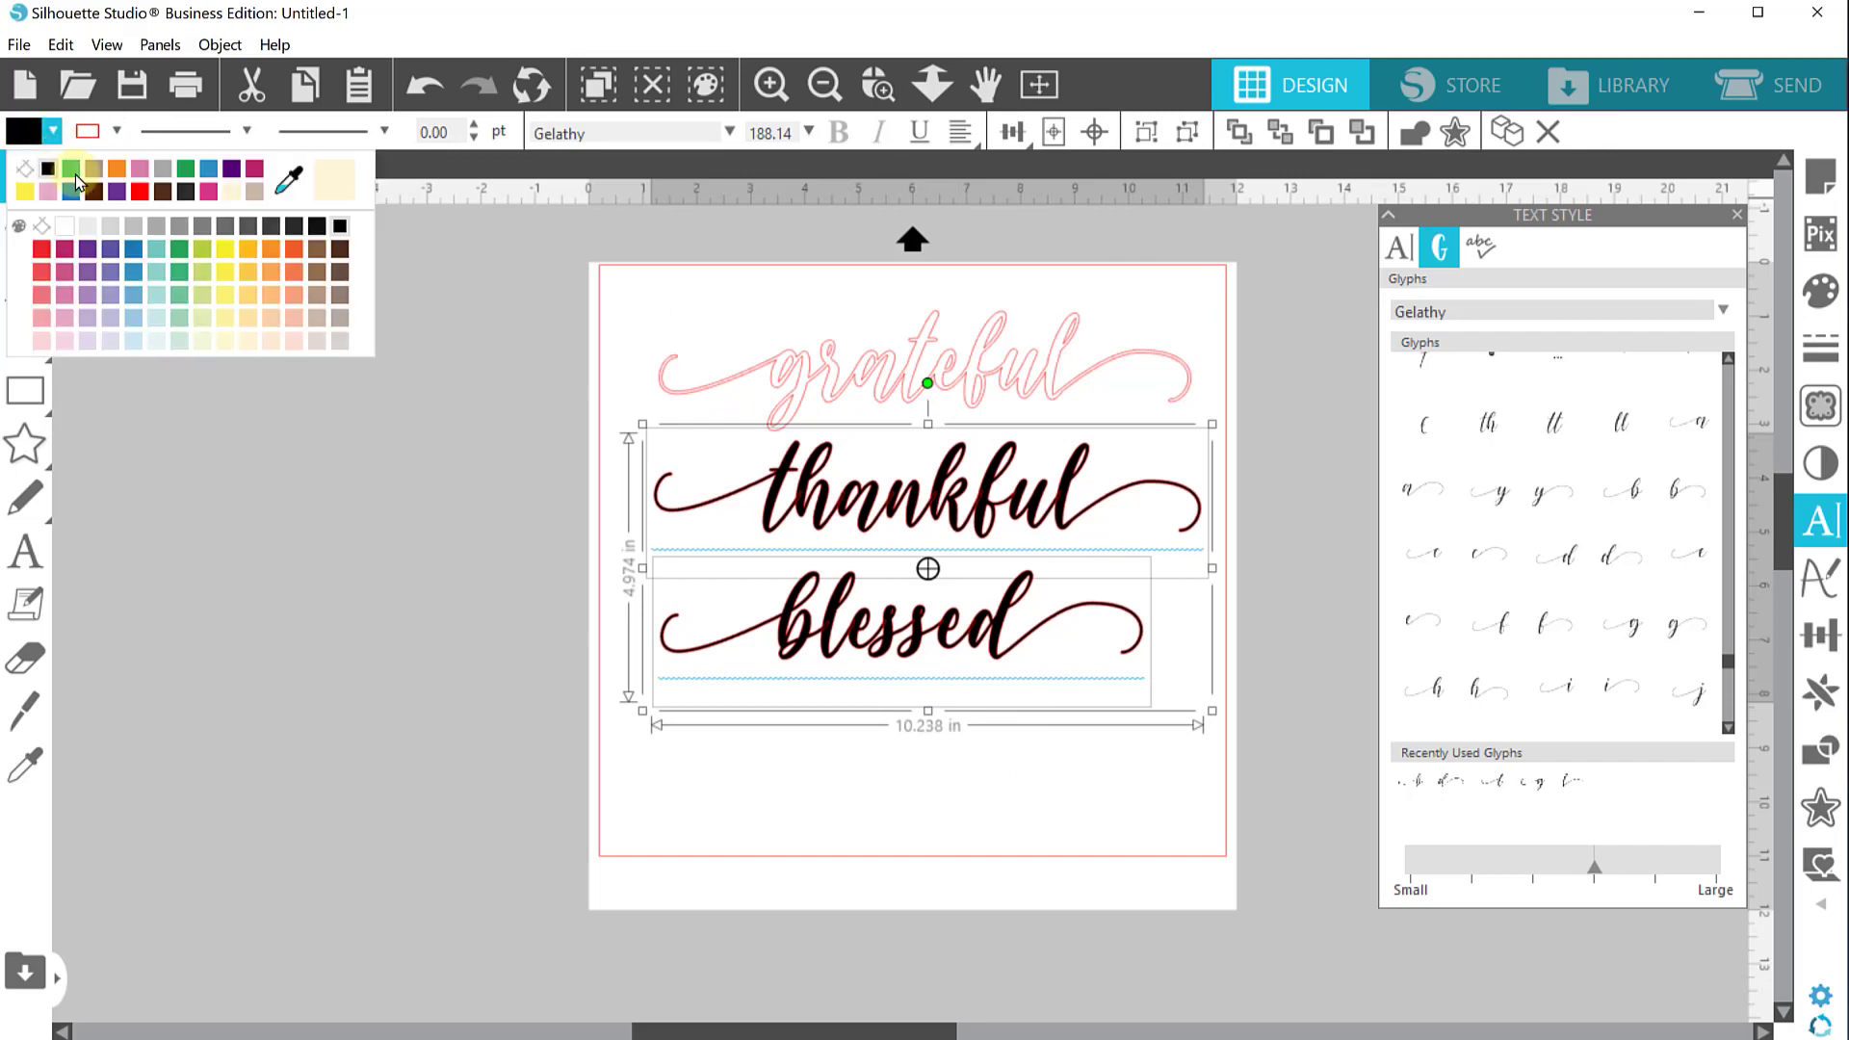
click(25, 173)
Weld "thankful" and "blessed" each into a single shape, then deselect
click(986, 578)
click(949, 524)
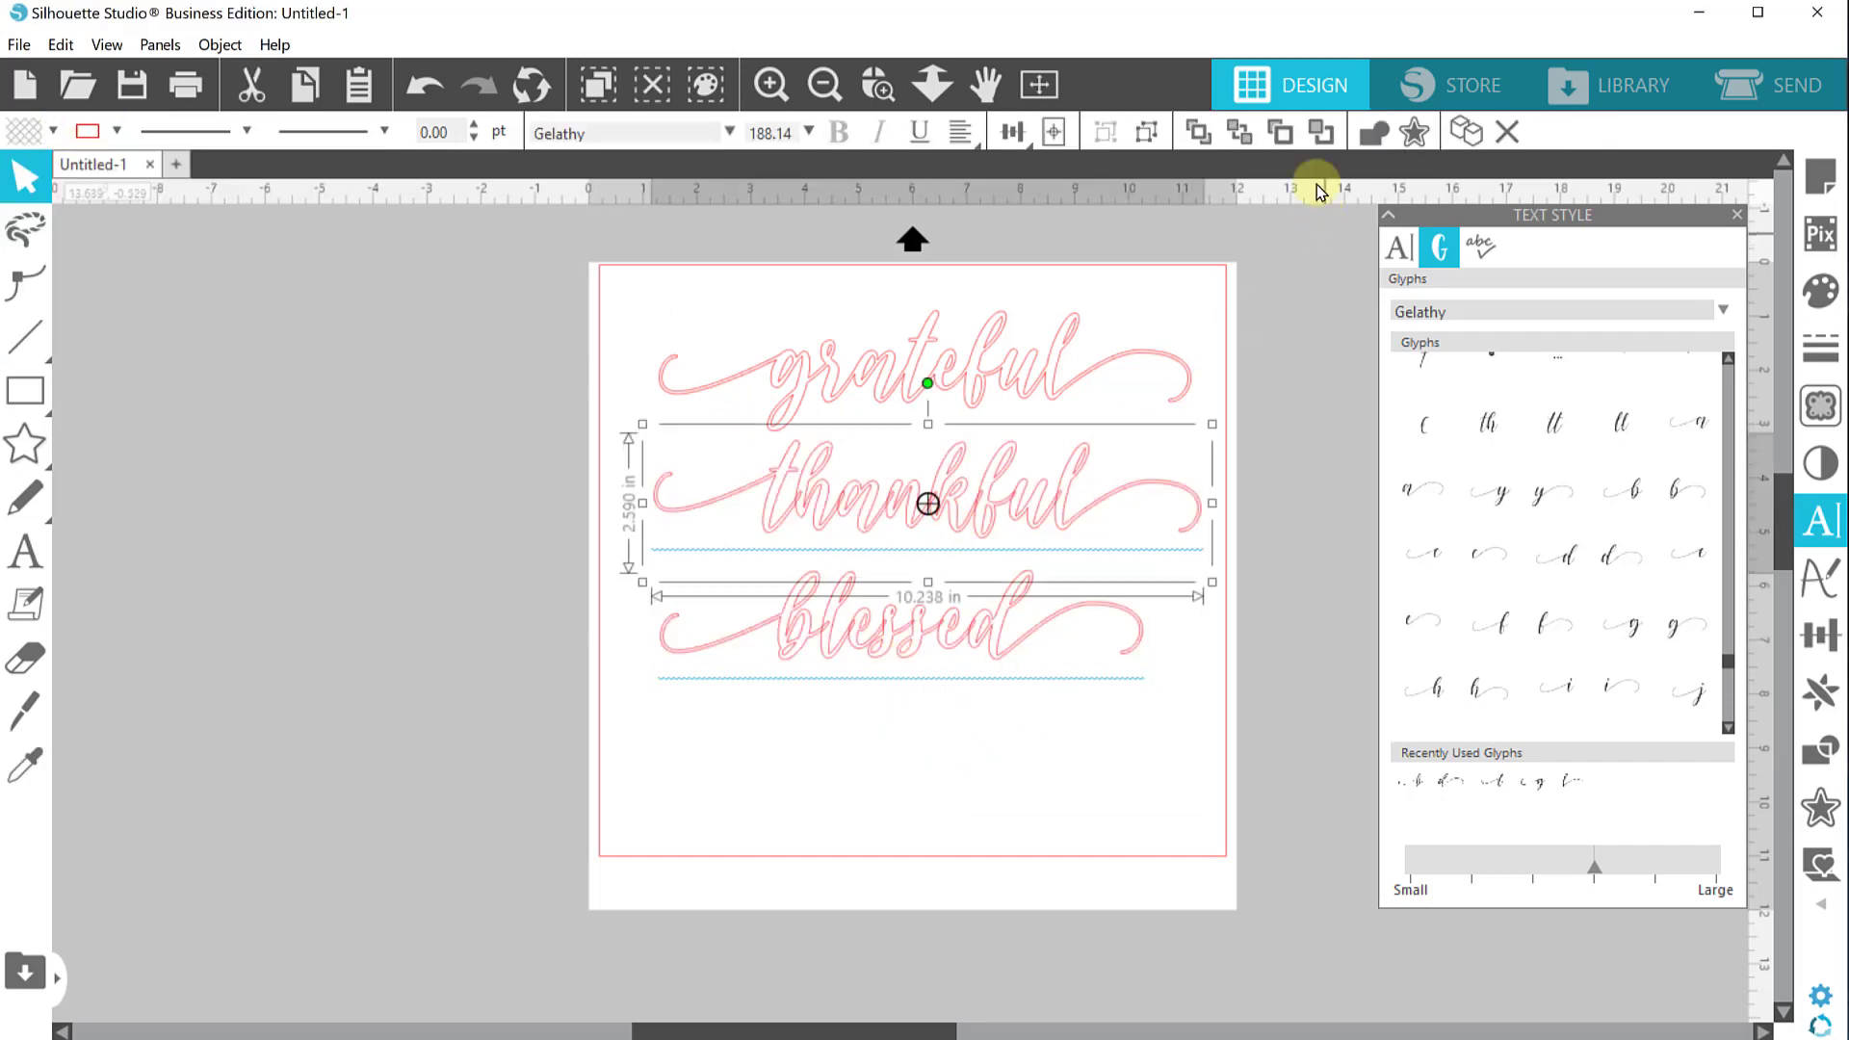
click(879, 639)
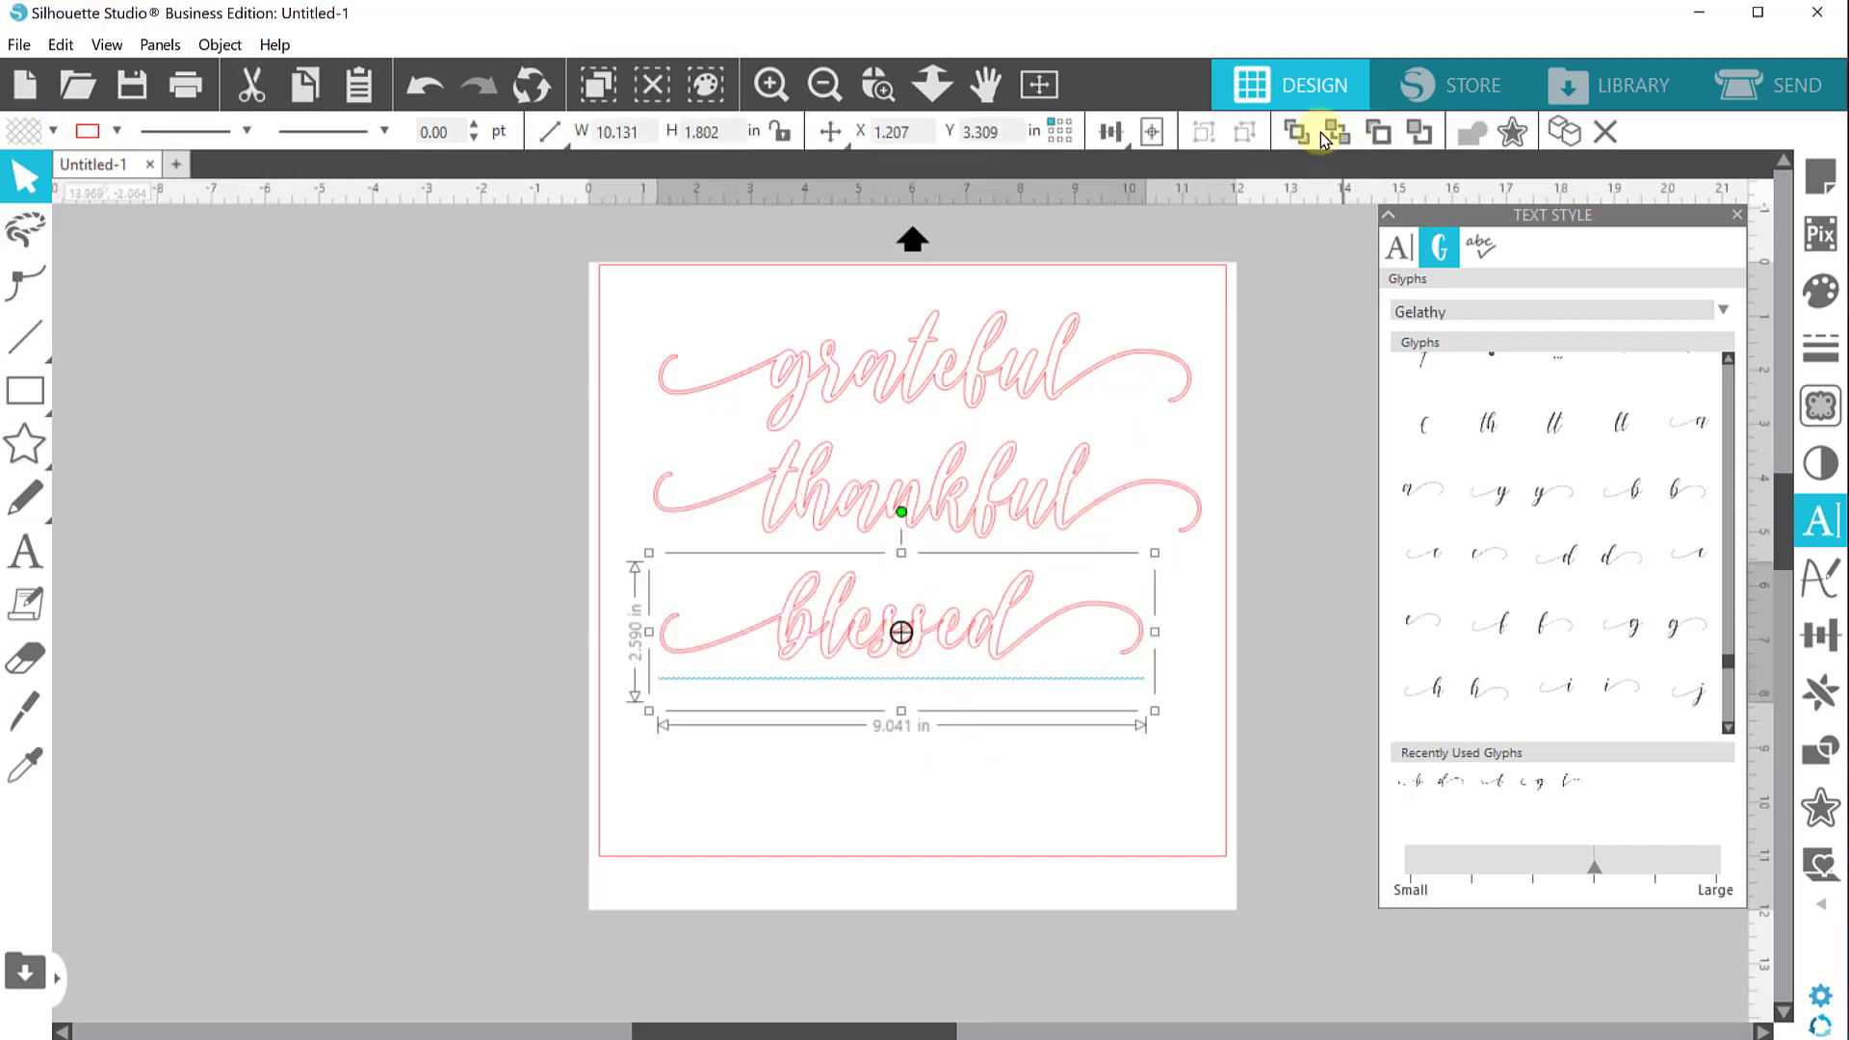
click(1377, 135)
click(1125, 773)
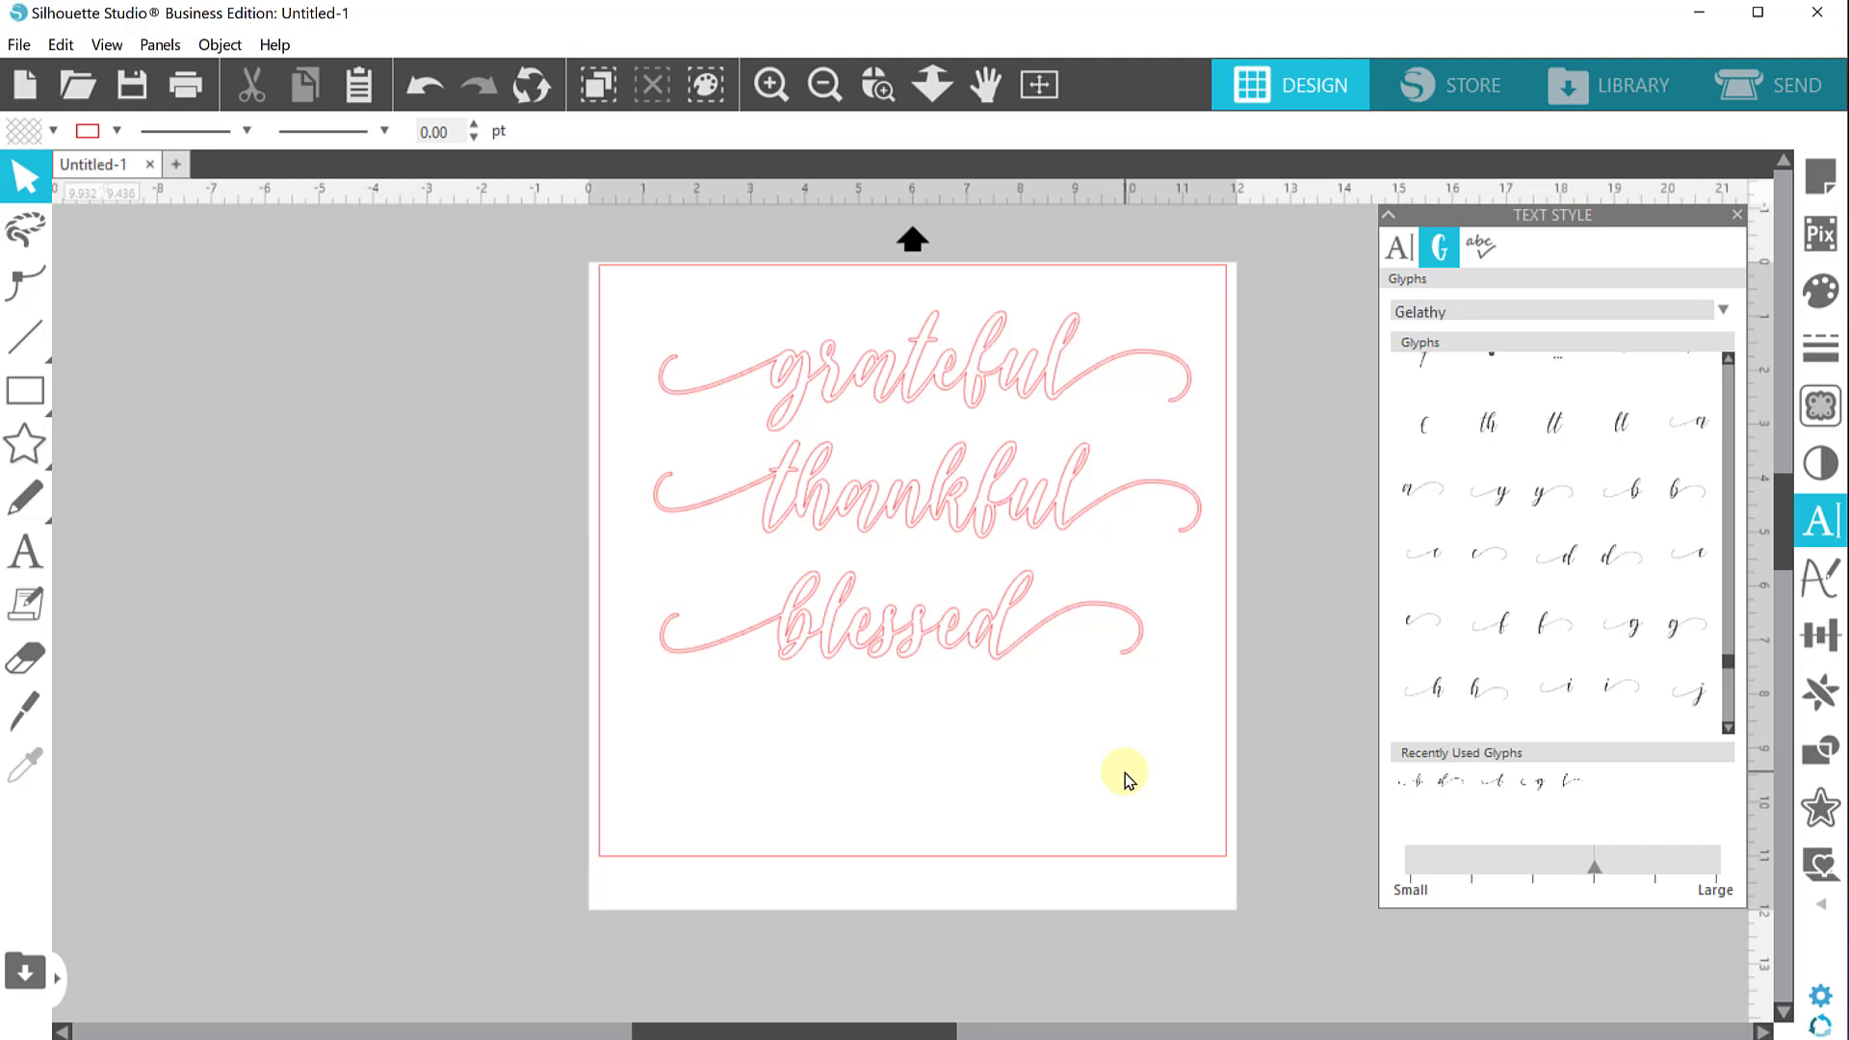
Select all three words and fill them with black
drag(585, 270, 866, 673)
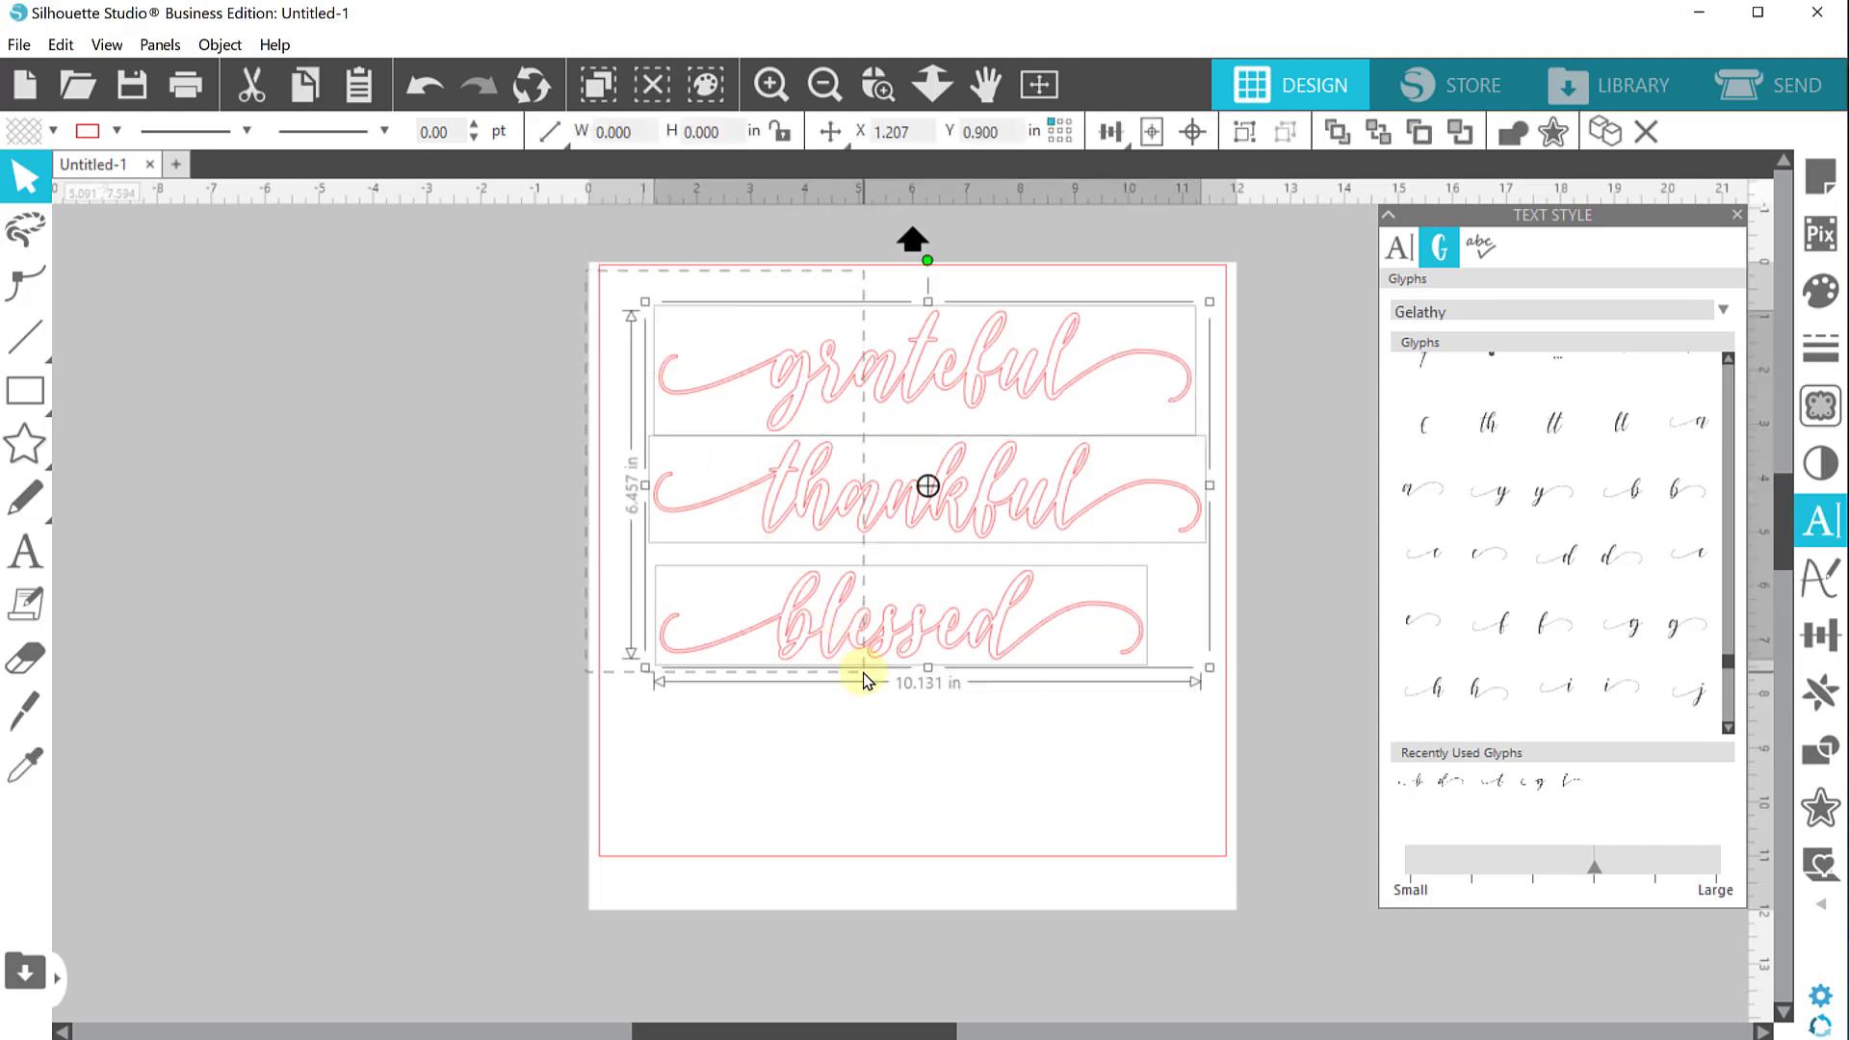
click(53, 129)
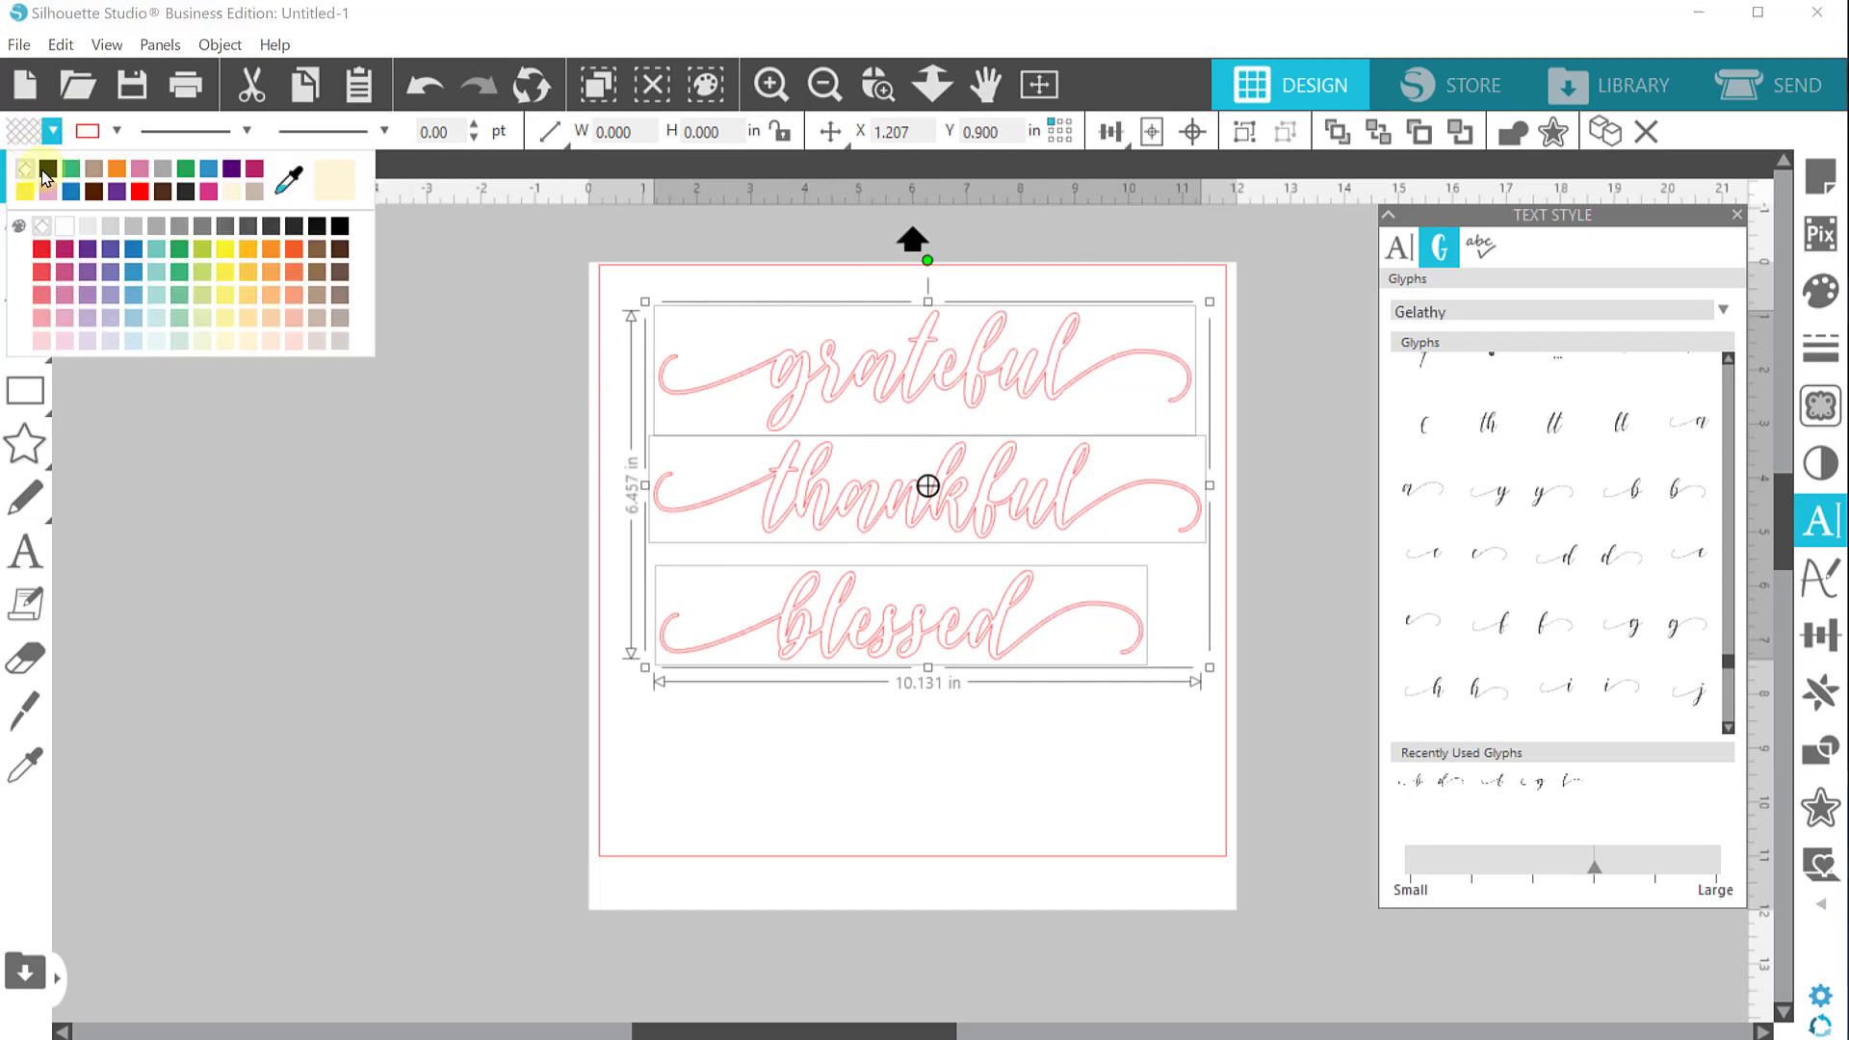
click(48, 183)
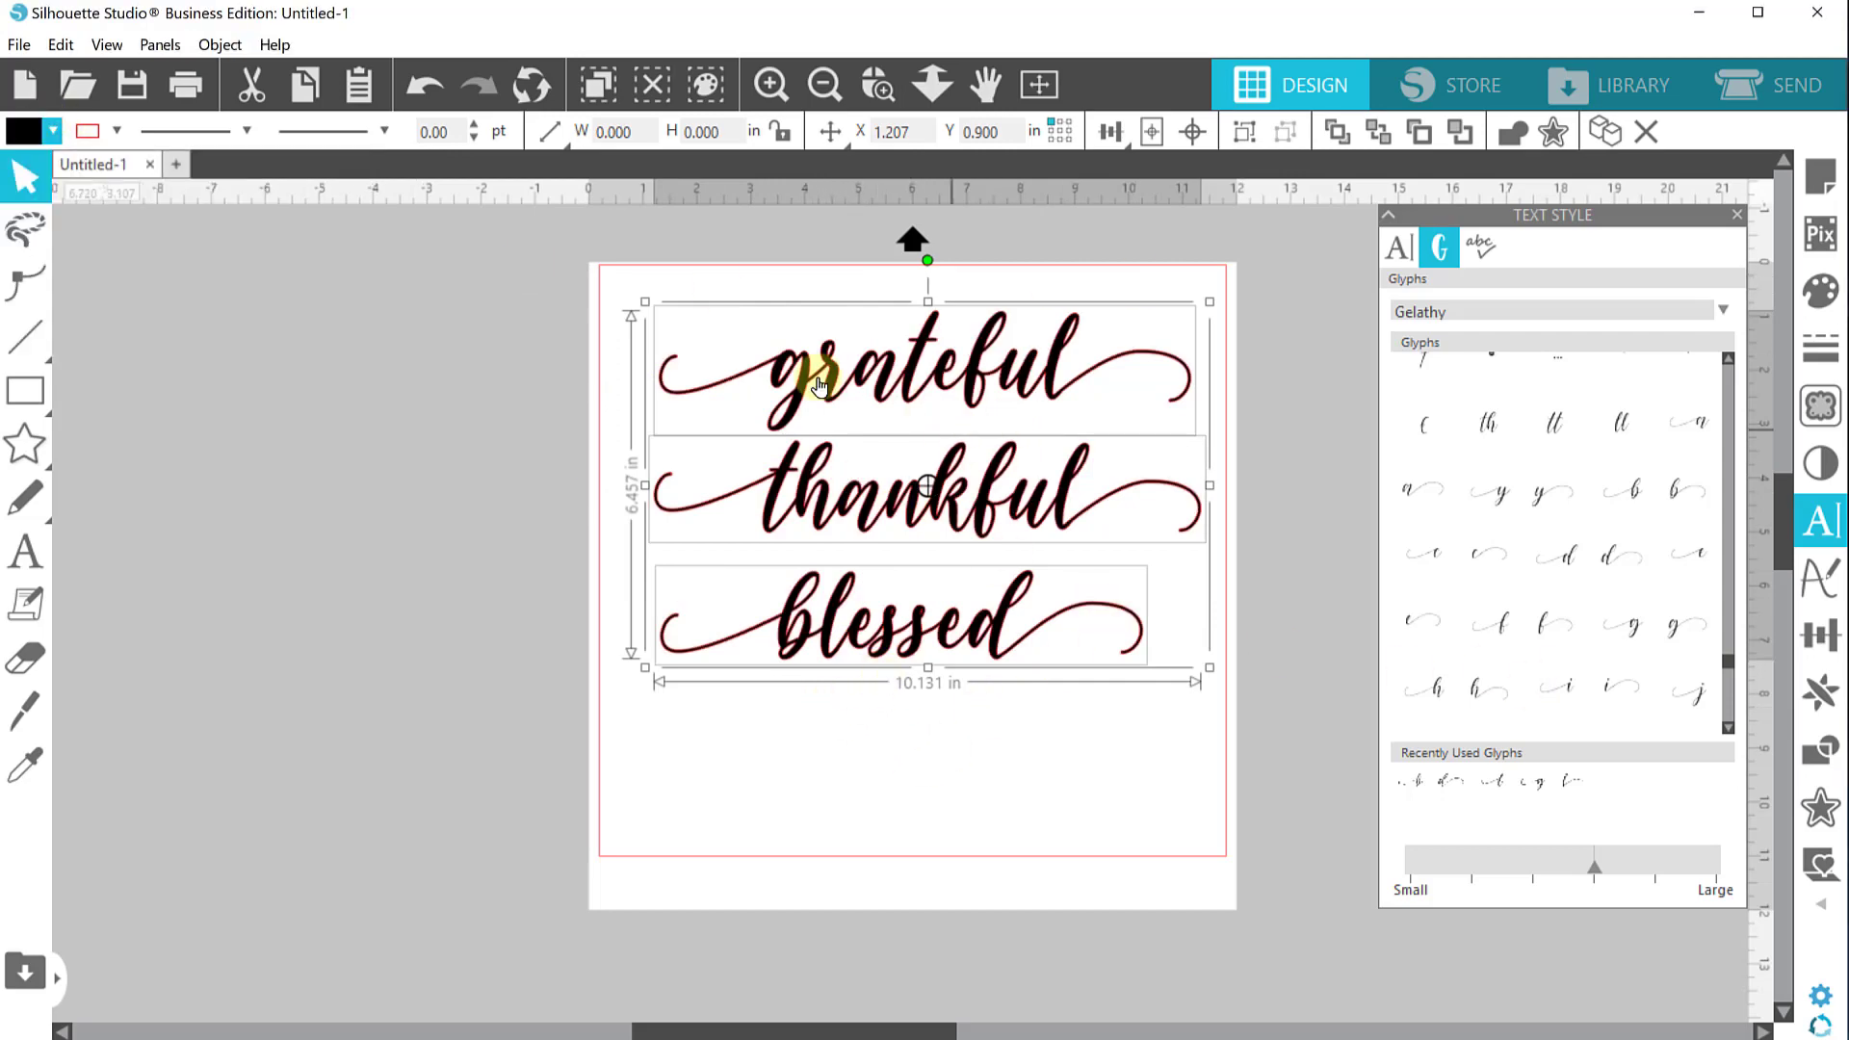
Apply an outer offset of 0.020 in with rounded corners around all three words
click(1819, 823)
click(1452, 280)
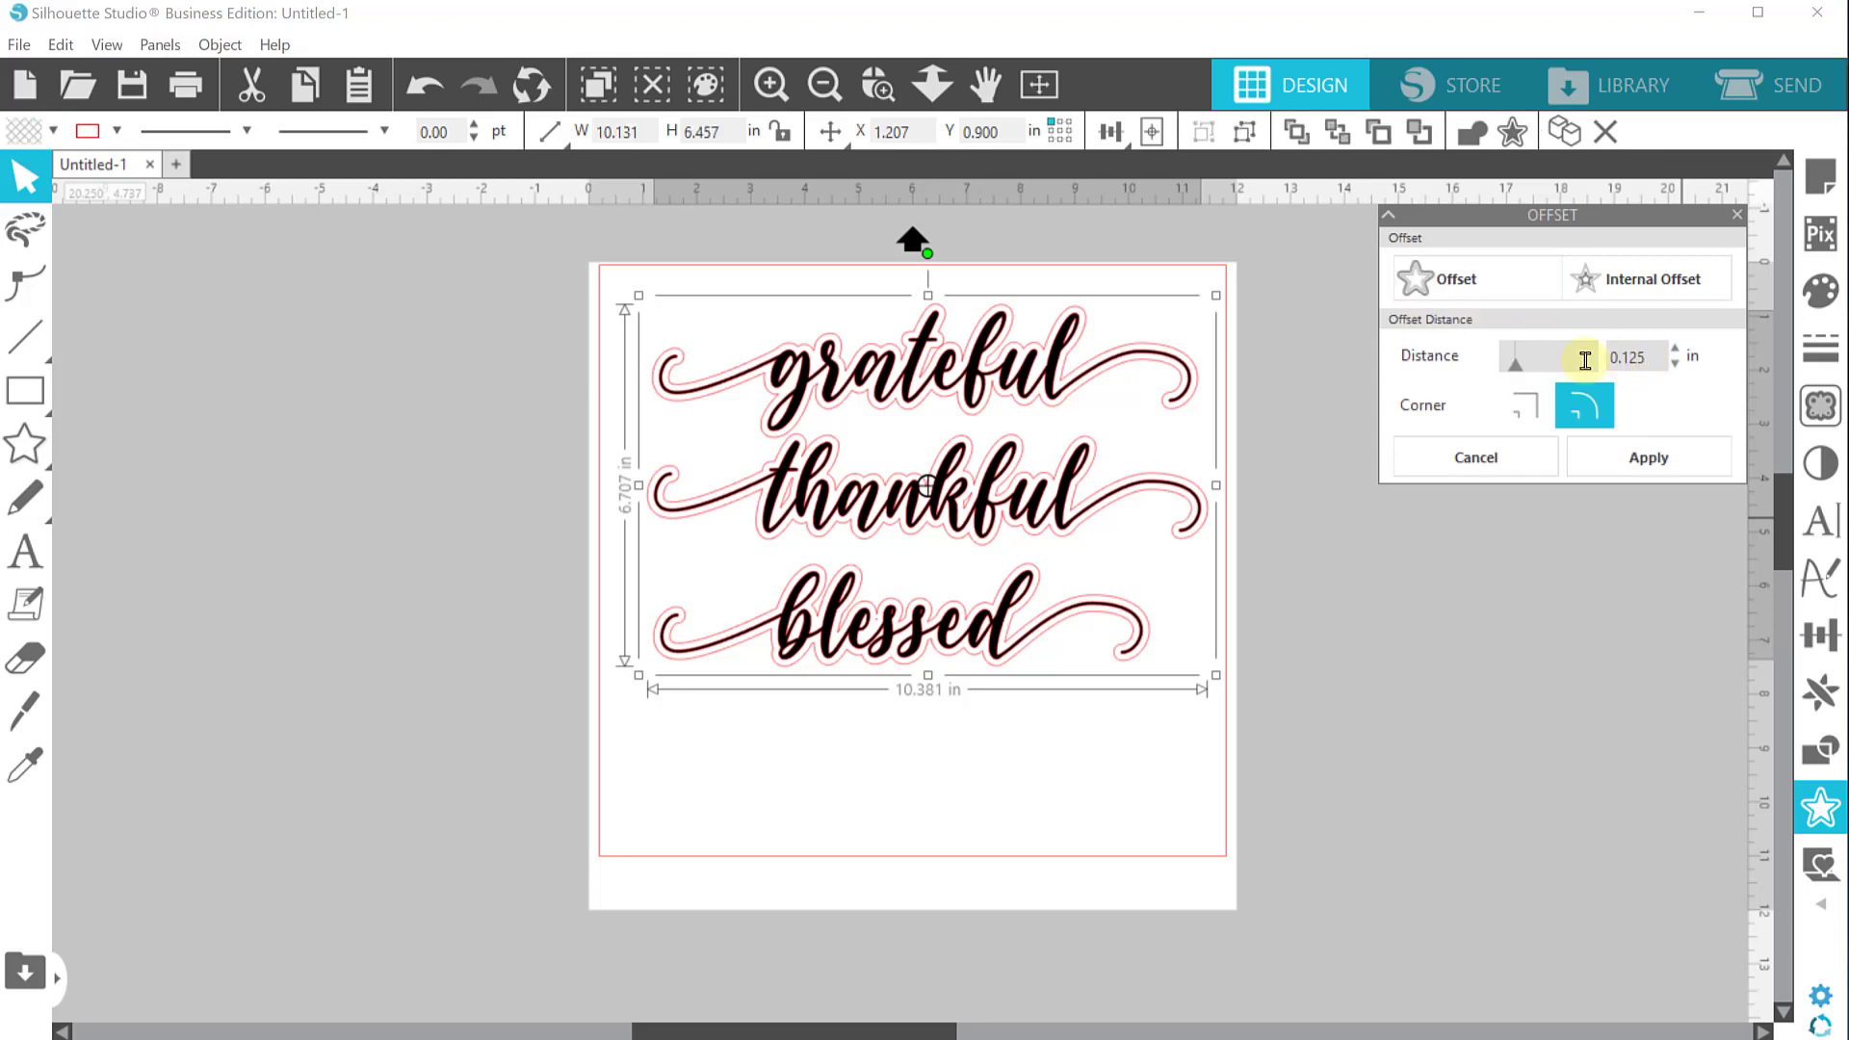
text(.02)
key(Return)
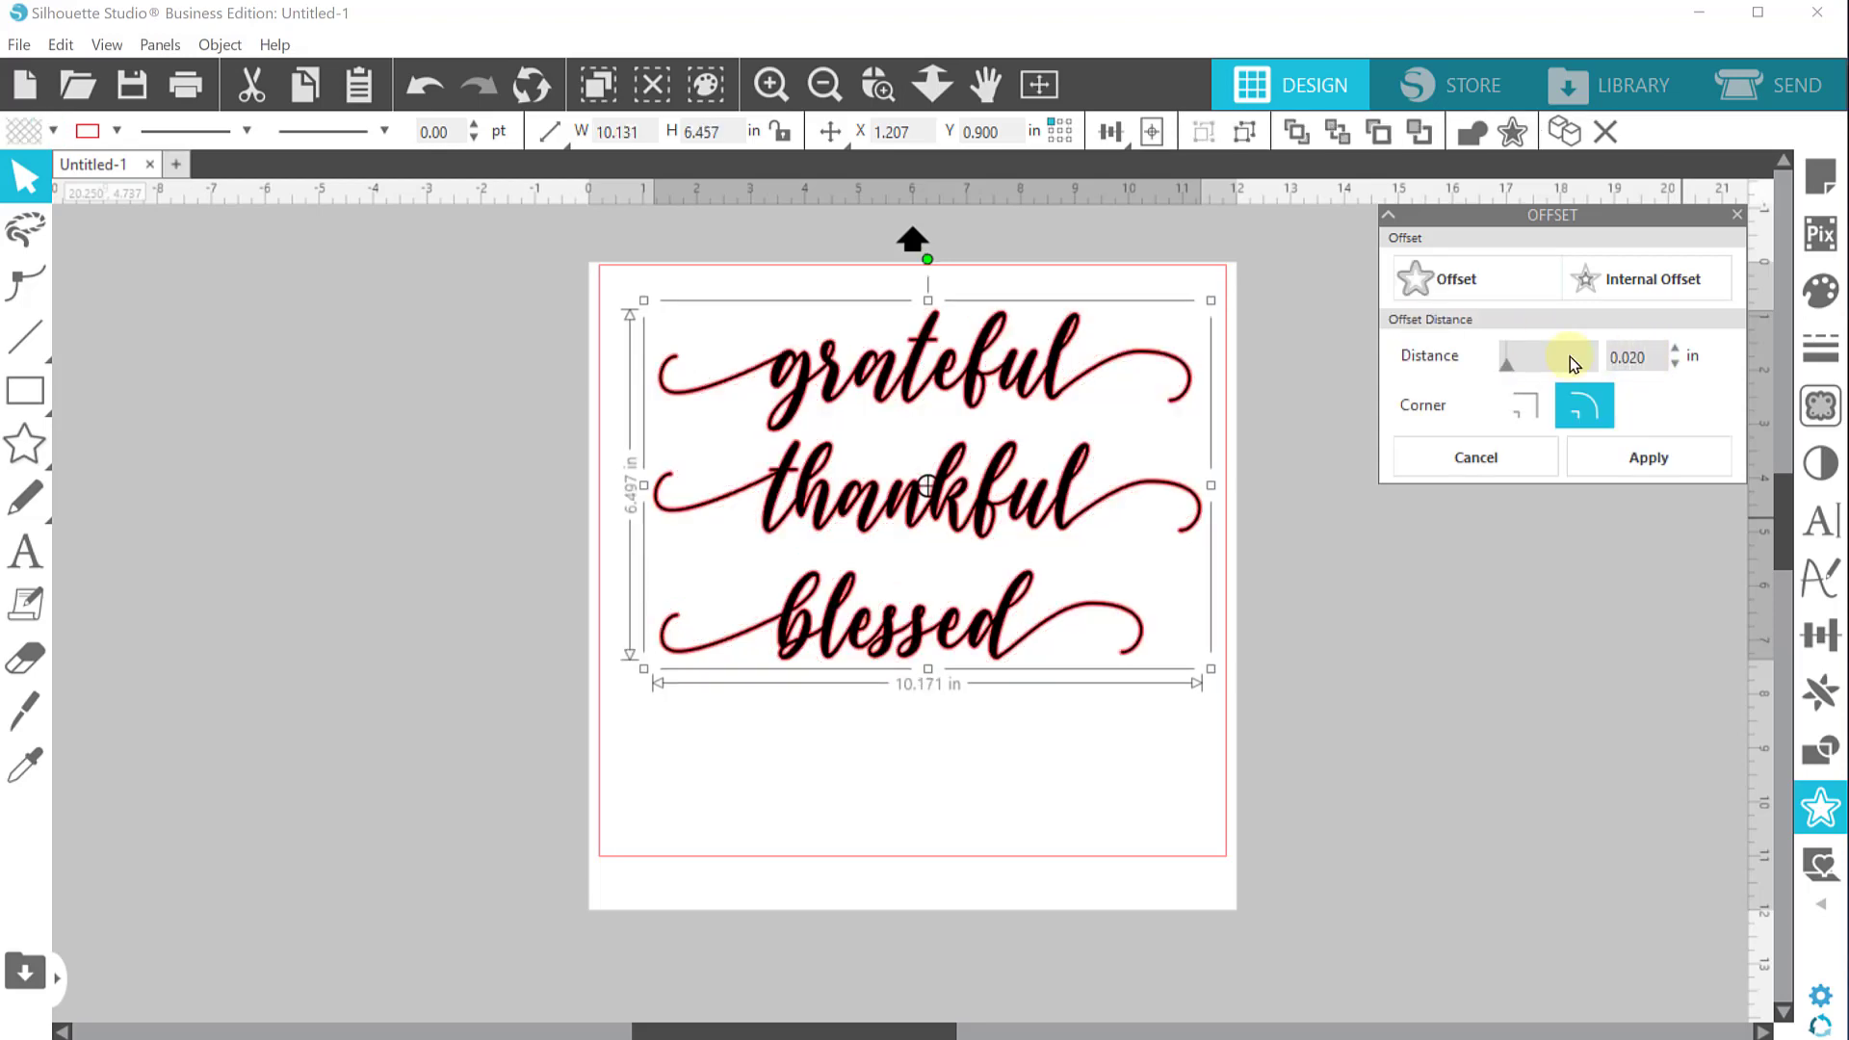
click(1661, 460)
Move the original filled words off the mat and rearrange the offset outlines in the order thankful, blessed, grateful
drag(941, 503, 223, 590)
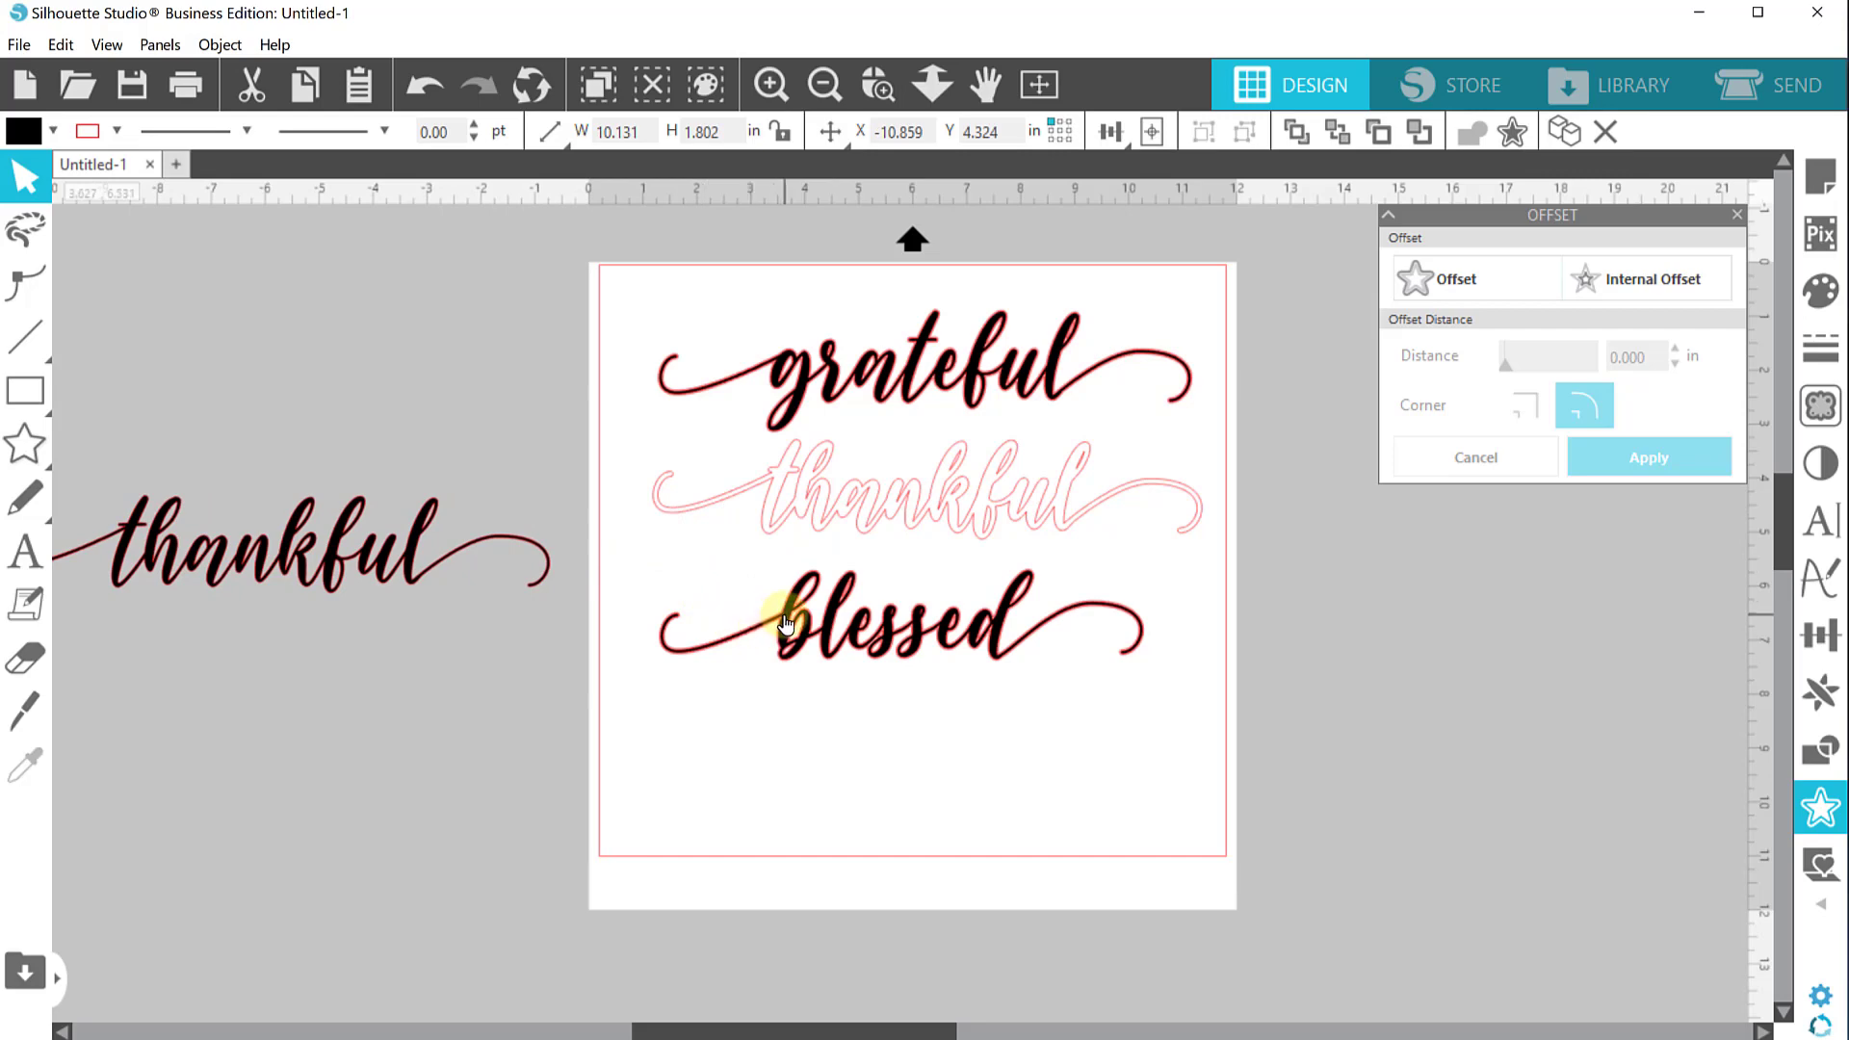
drag(785, 611, 671, 678)
drag(461, 719, 289, 692)
drag(900, 359, 899, 743)
drag(1044, 318, 366, 496)
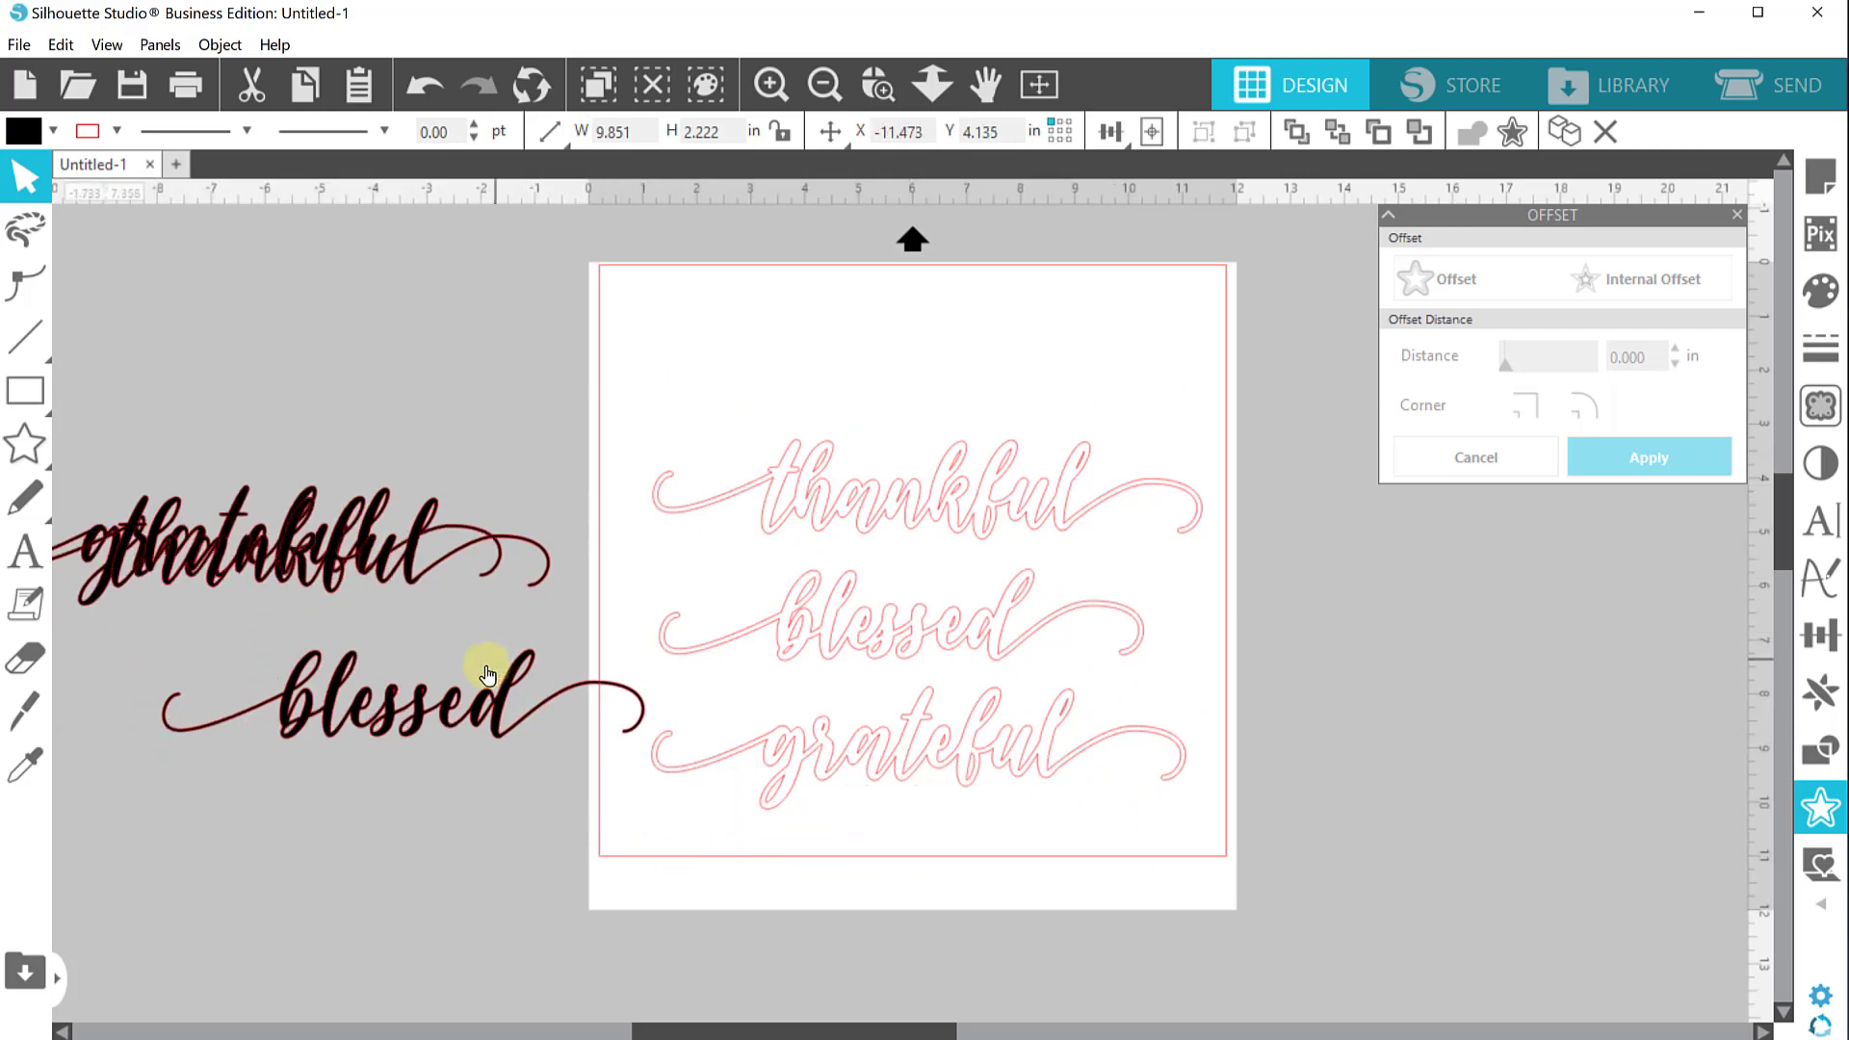
drag(505, 691, 400, 687)
Select the three offset outline words and fill them with green
click(916, 690)
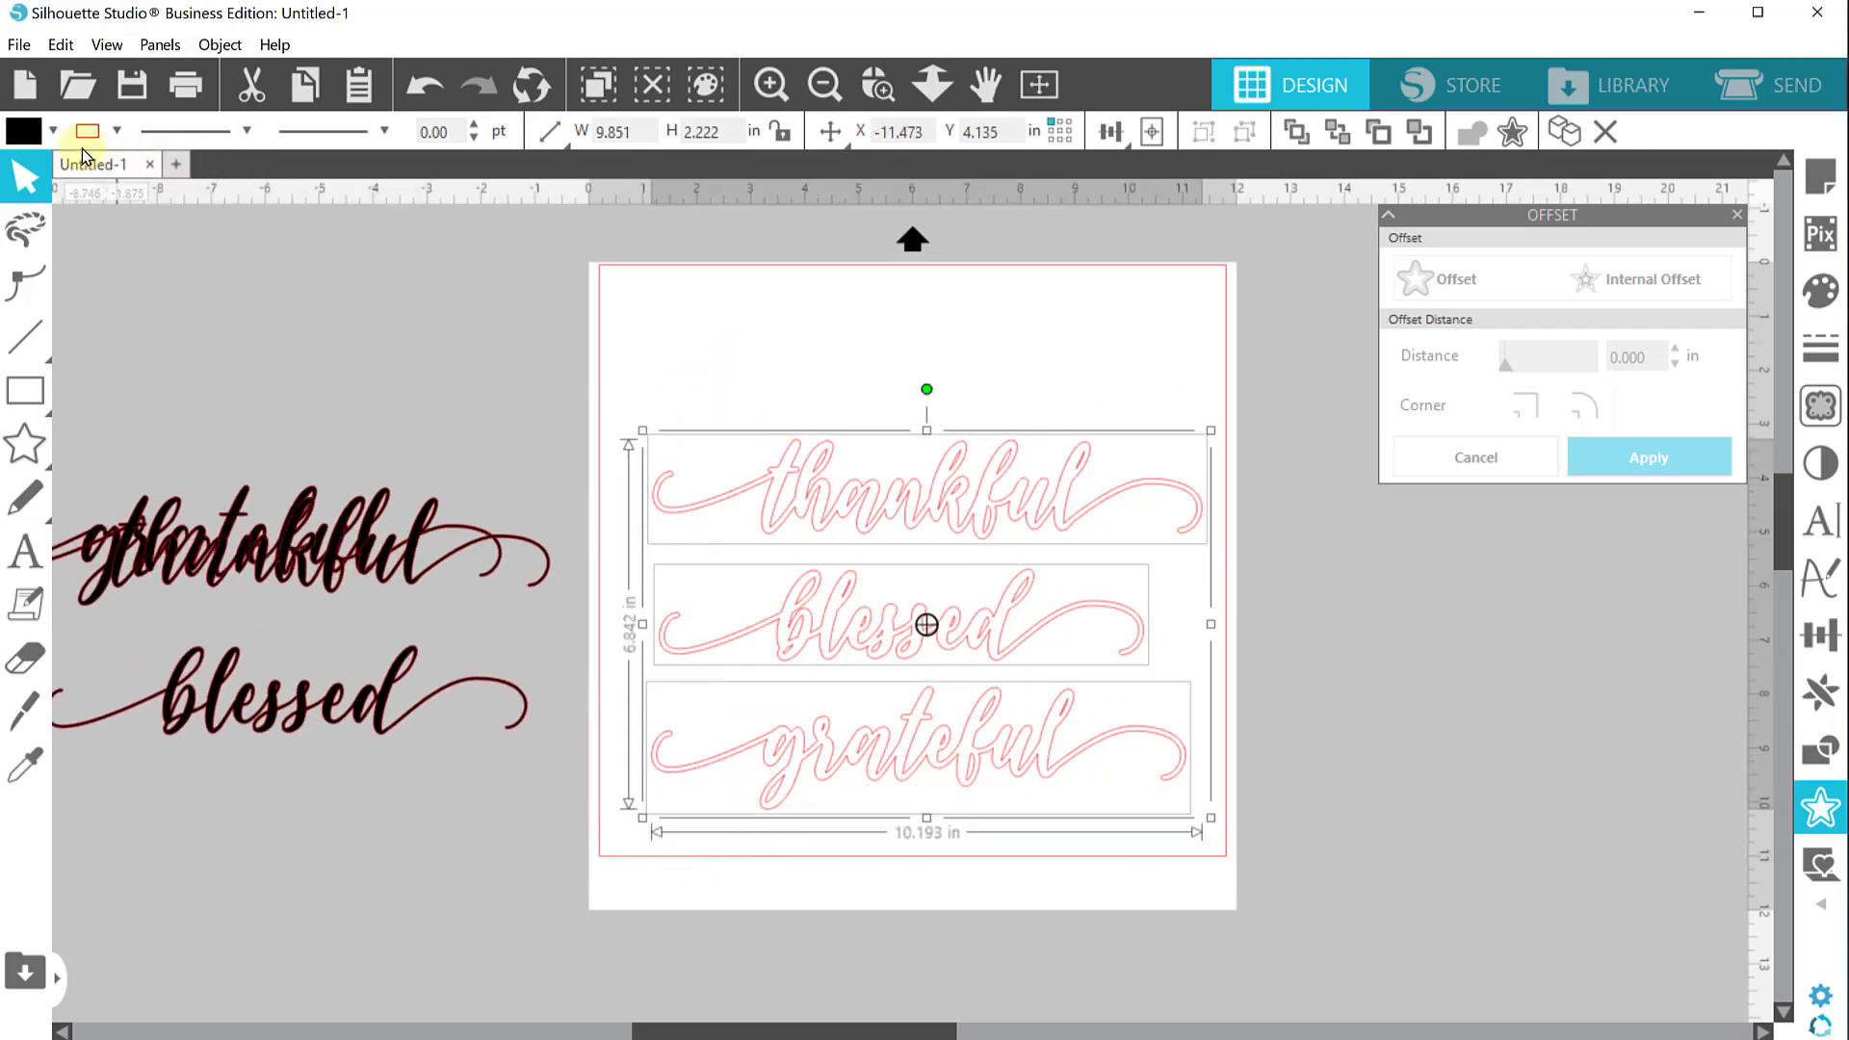
click(54, 130)
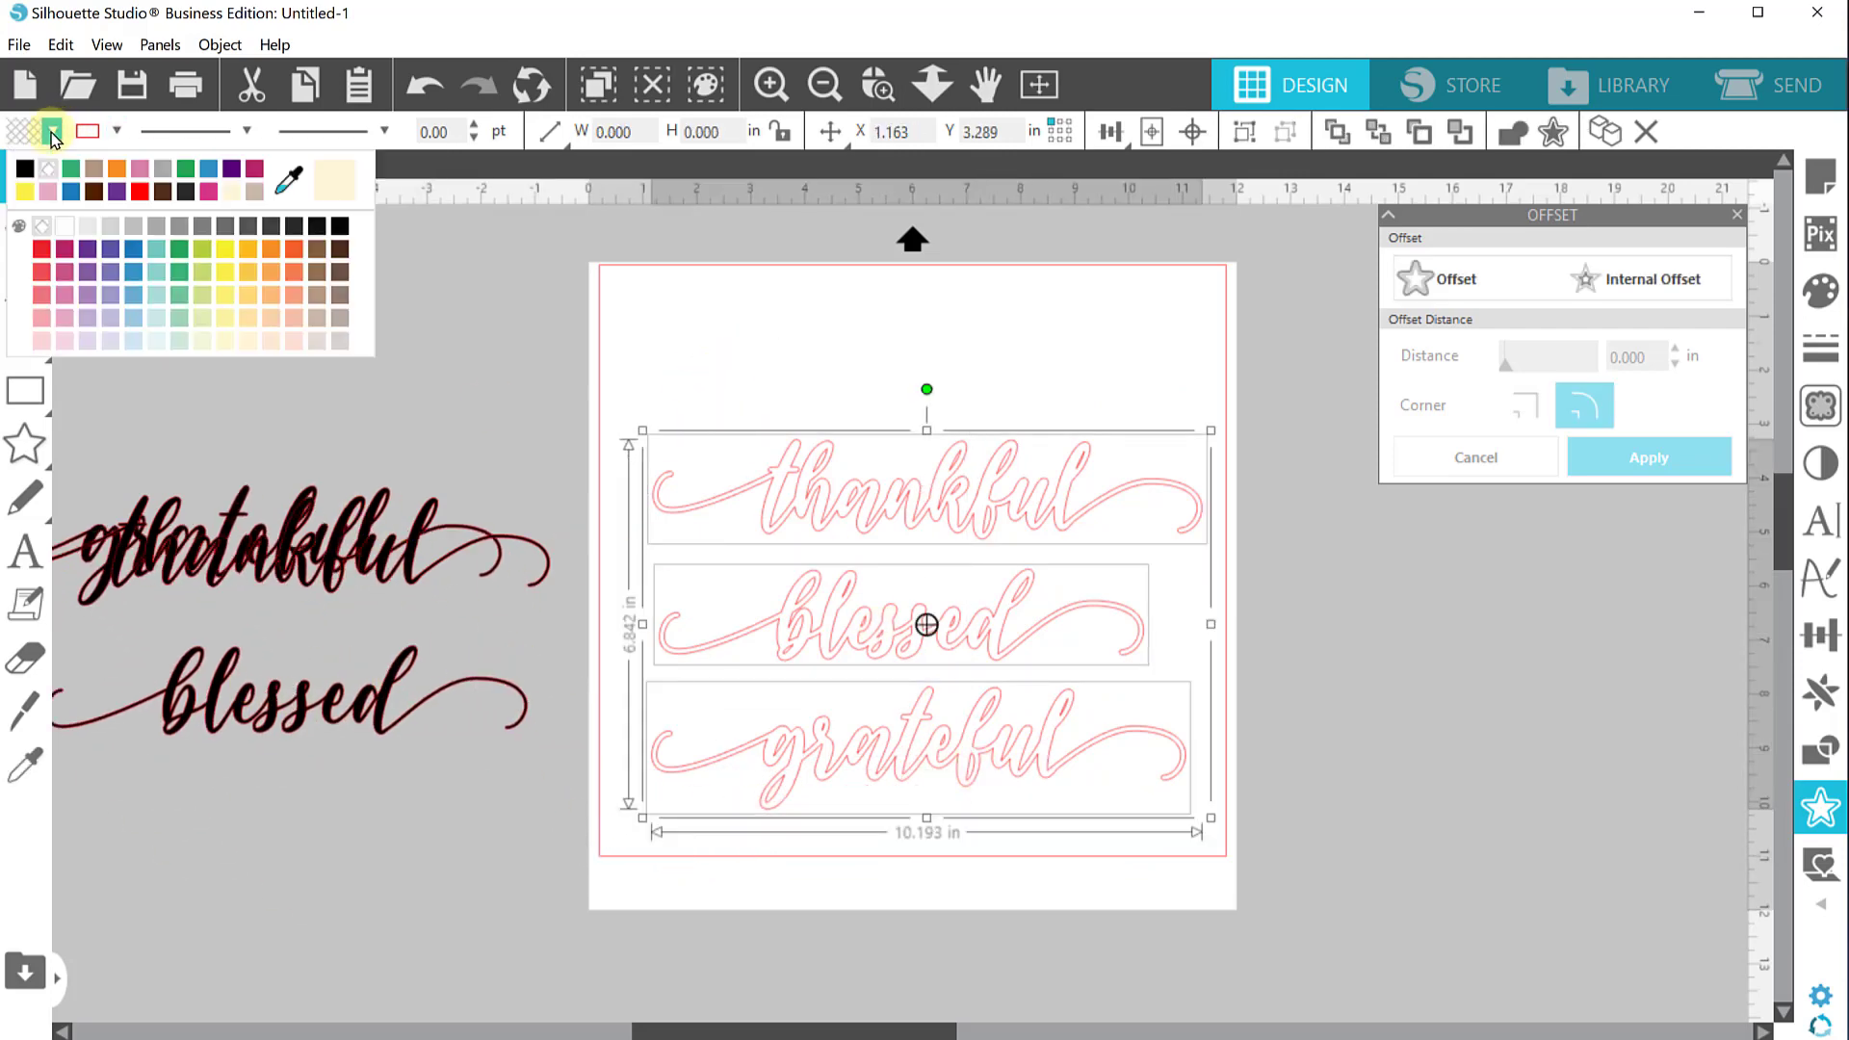
click(185, 173)
Move the stacked offset words up toward the top of the page
click(921, 280)
click(965, 776)
drag(984, 758, 971, 620)
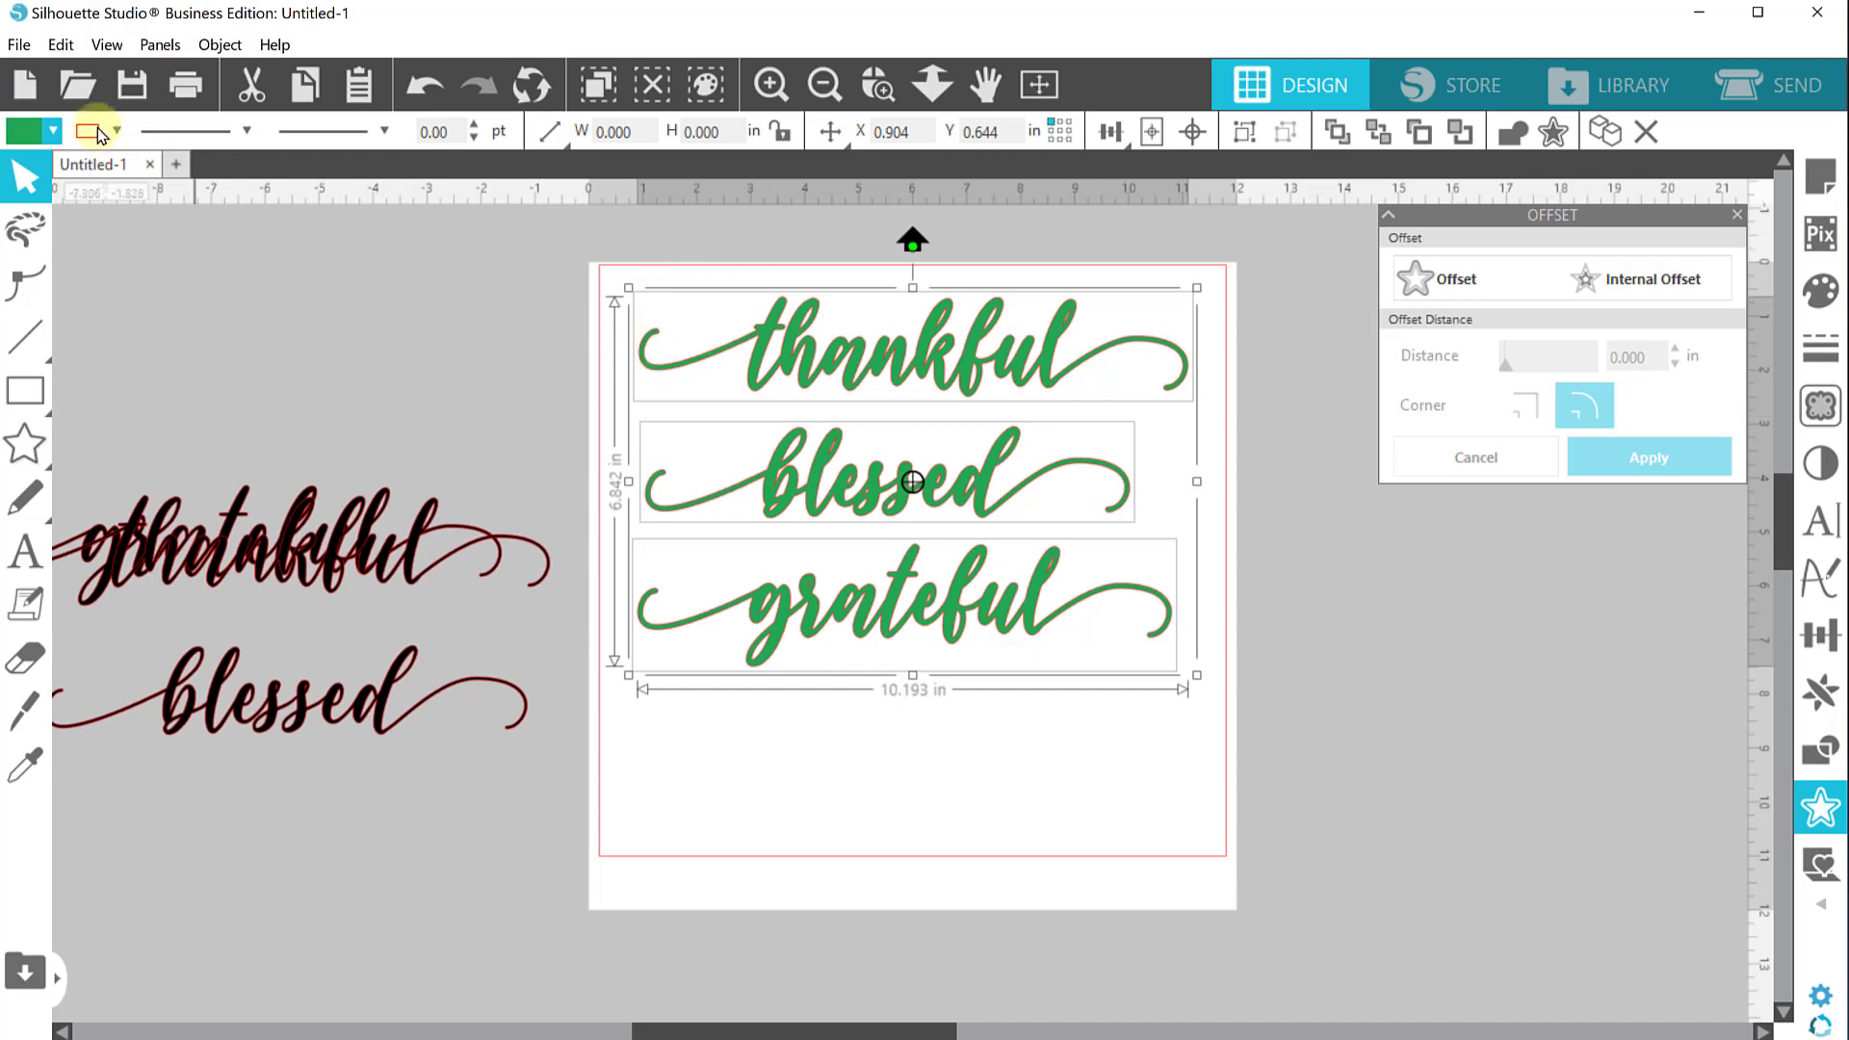
Switch to the Glowforge design and delete the star shape from the board
click(19, 46)
mouse_move(94, 315)
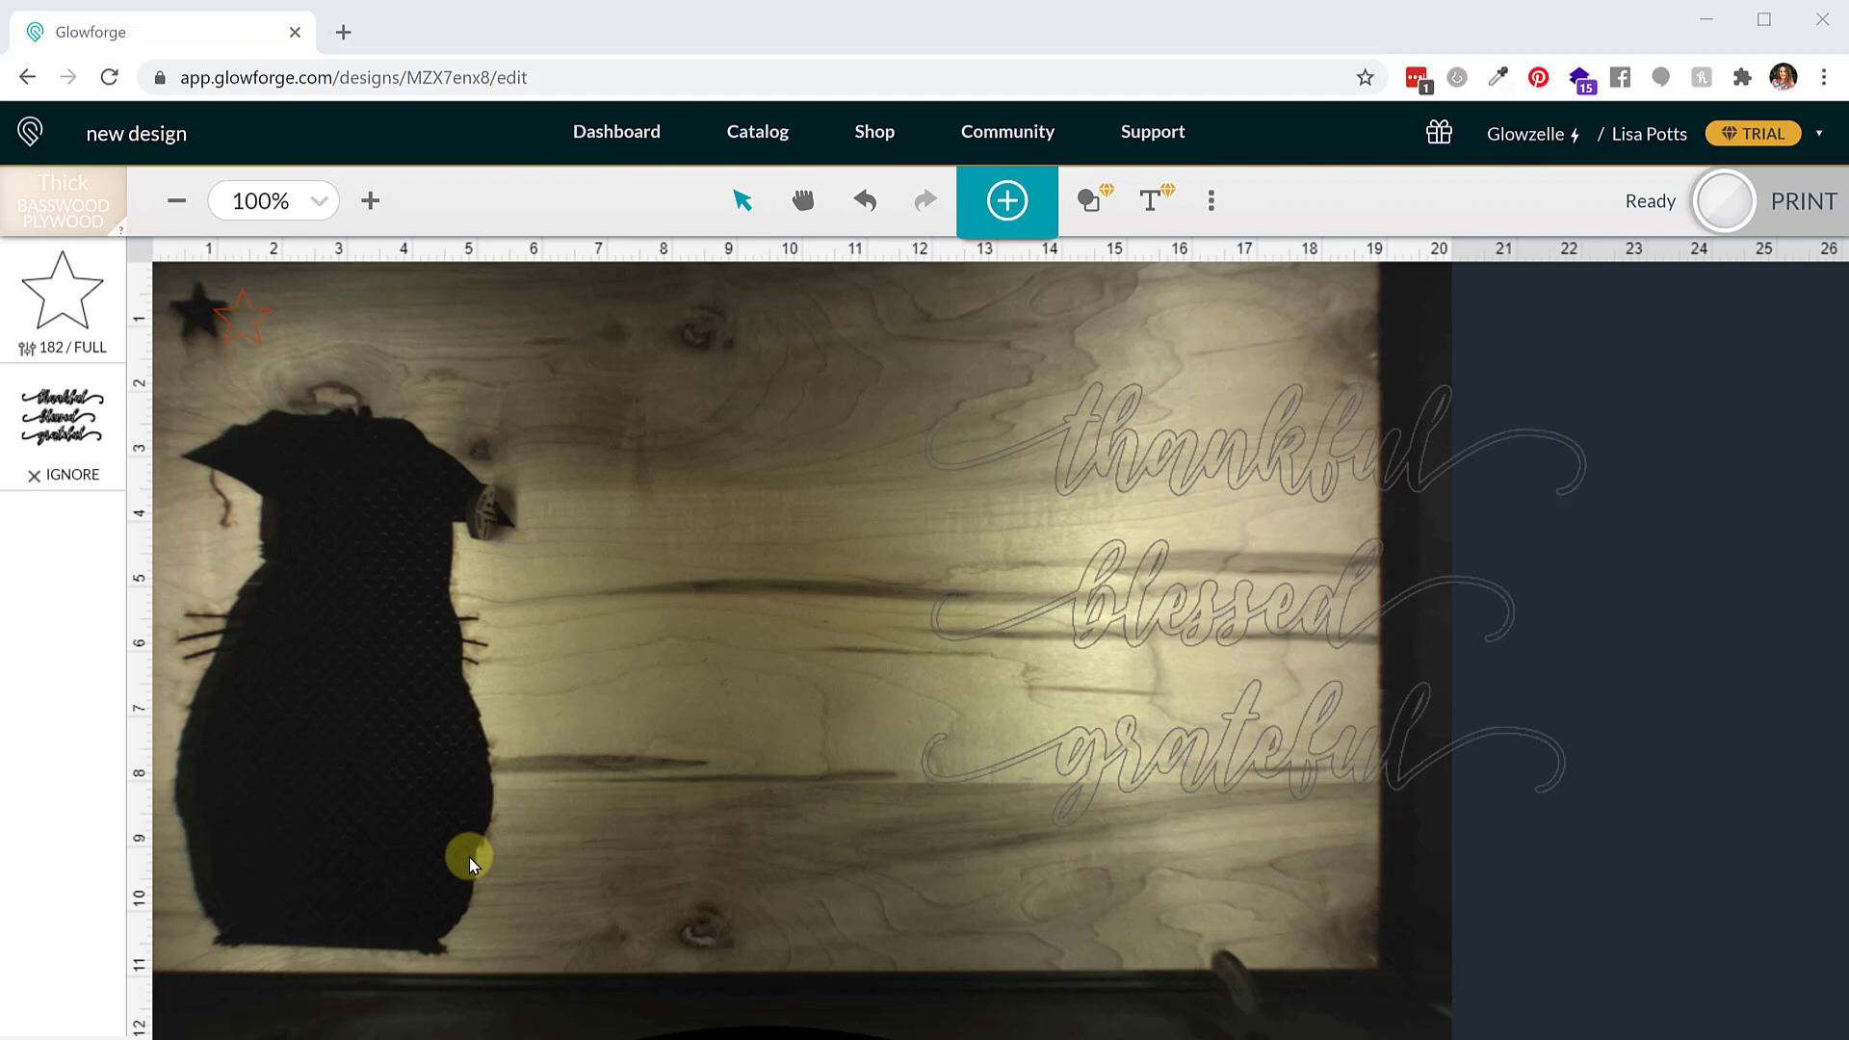
click(266, 326)
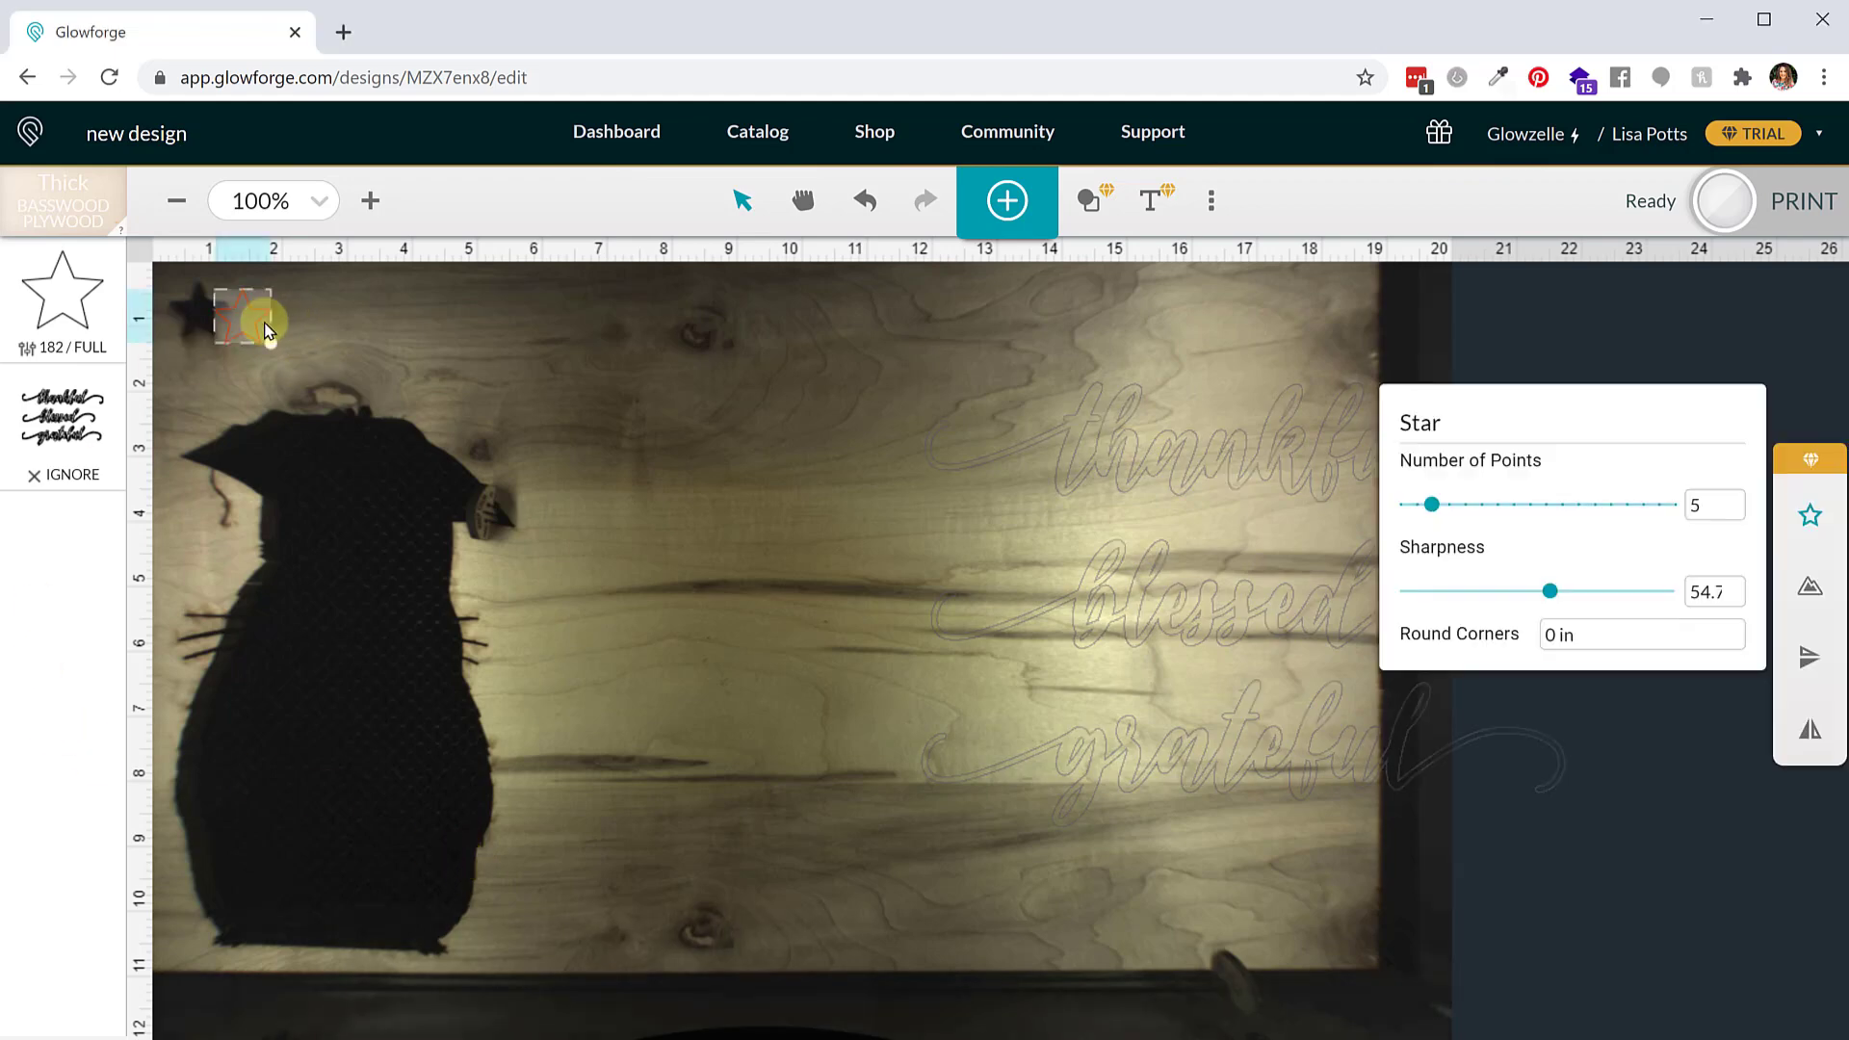
key(Delete)
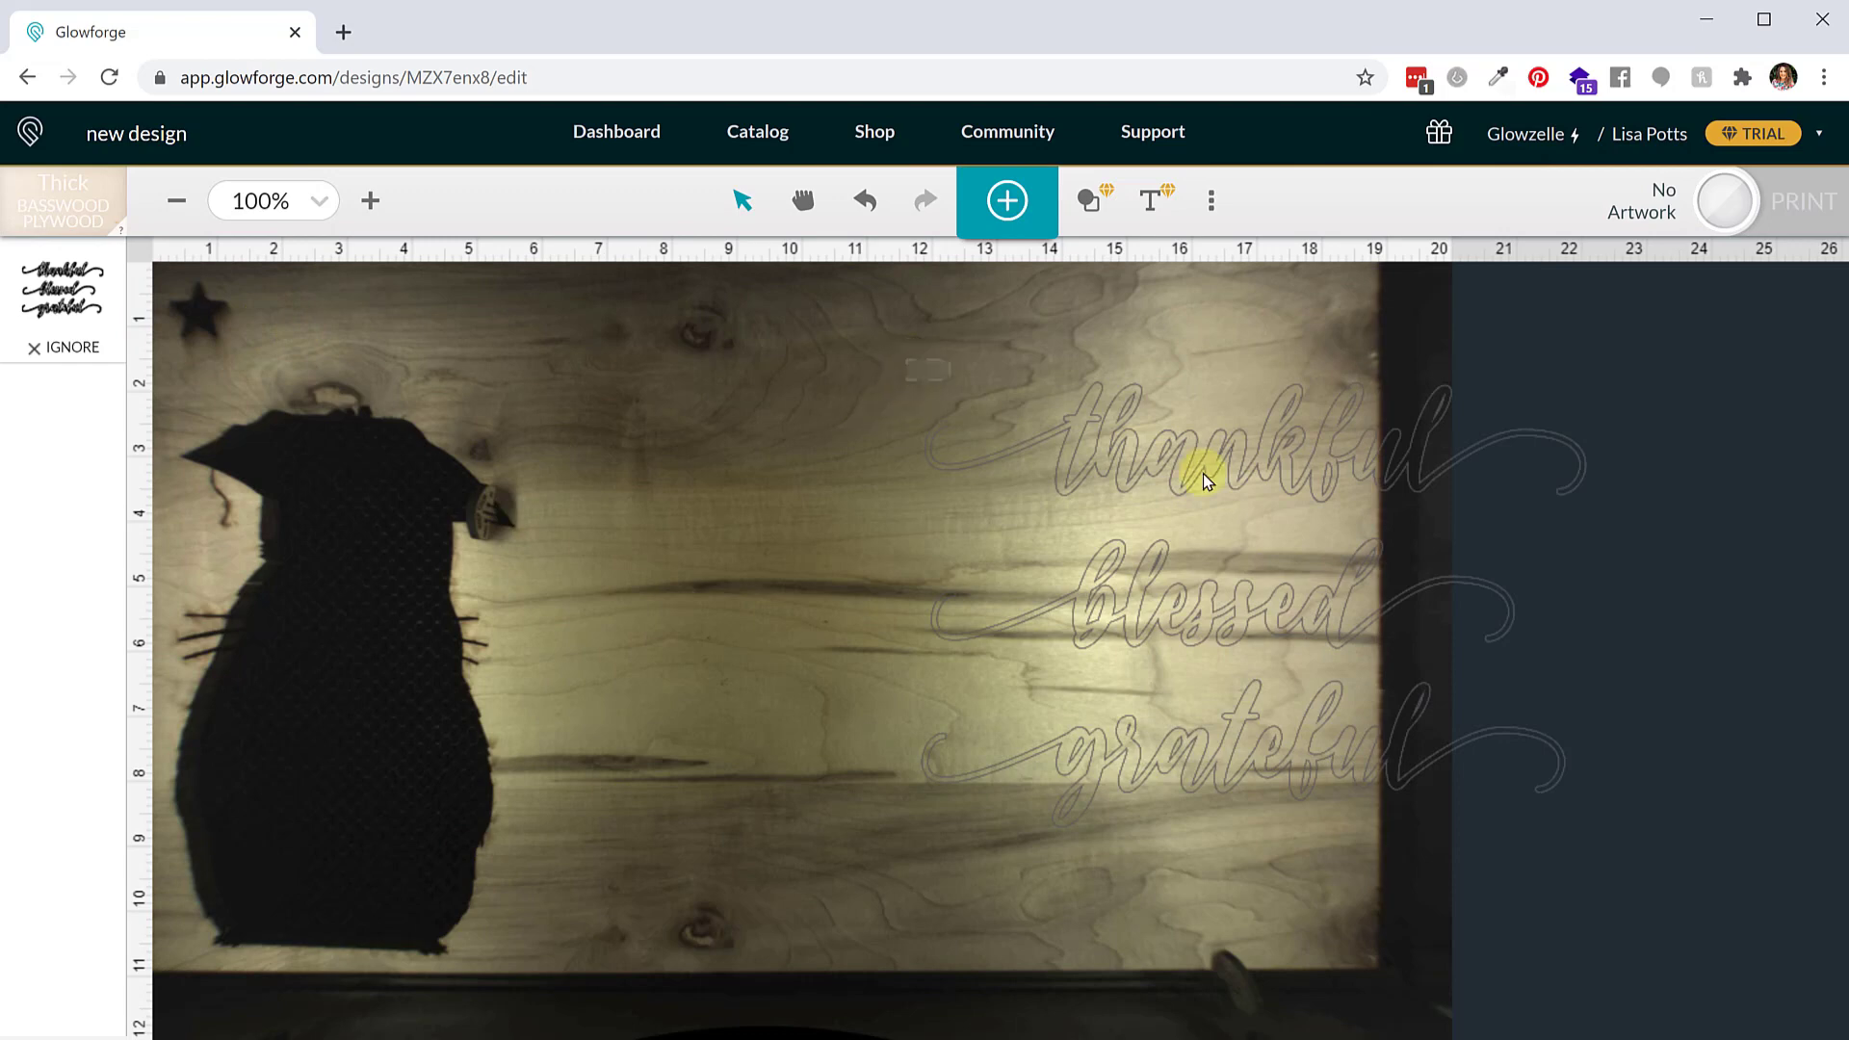
Set the word artwork's operation to Cut using the custom Test Thick material setting
click(1227, 496)
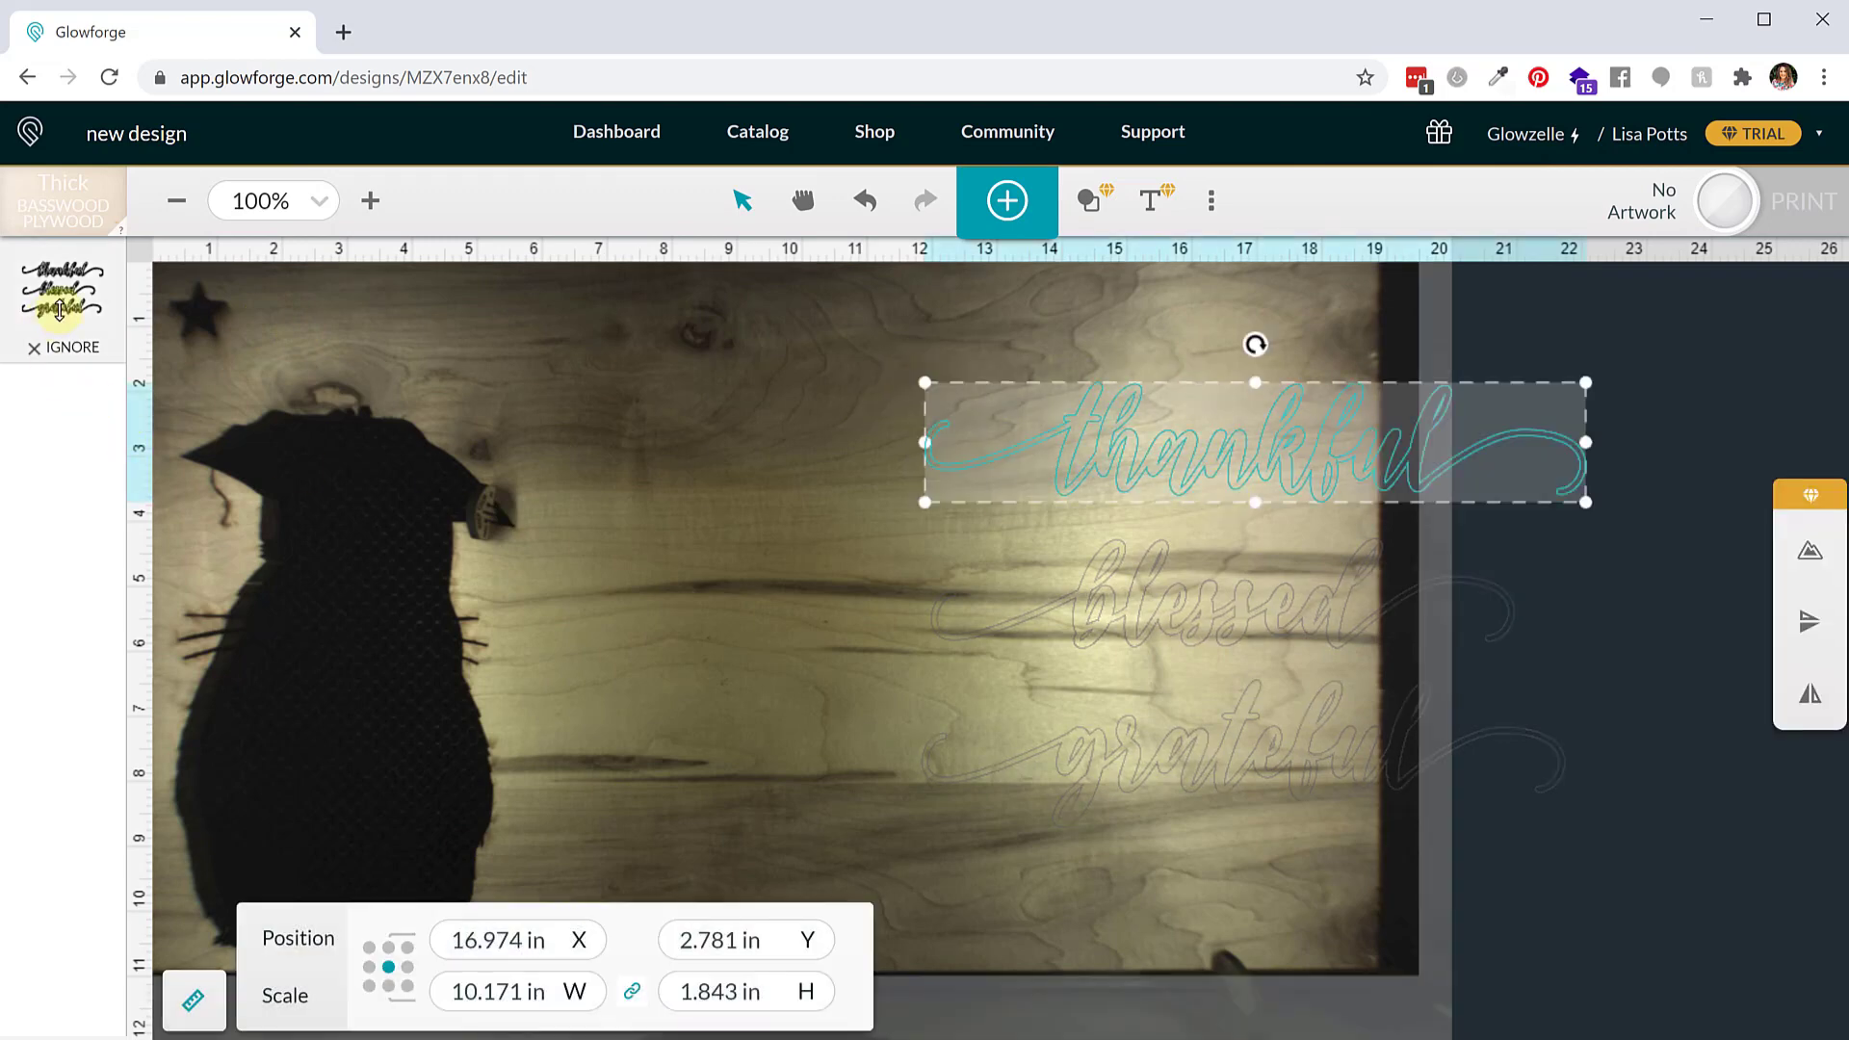
click(59, 310)
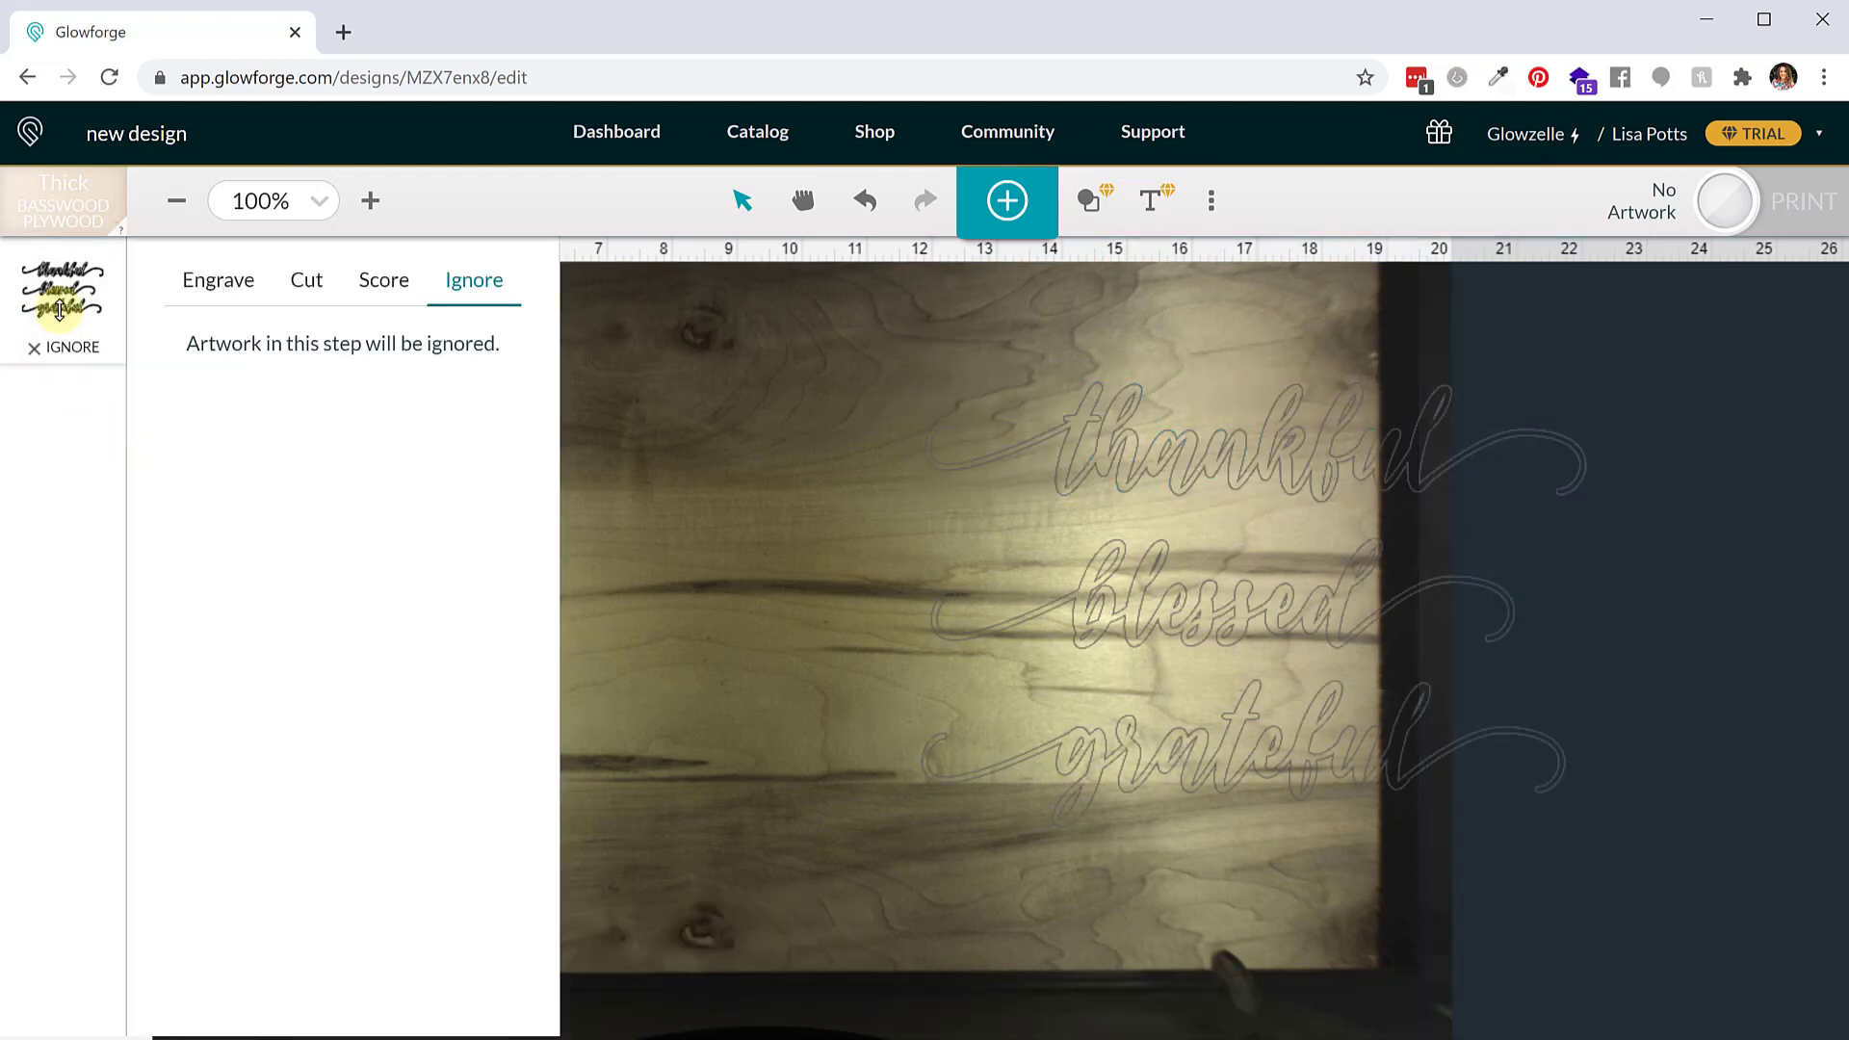
click(202, 292)
click(300, 281)
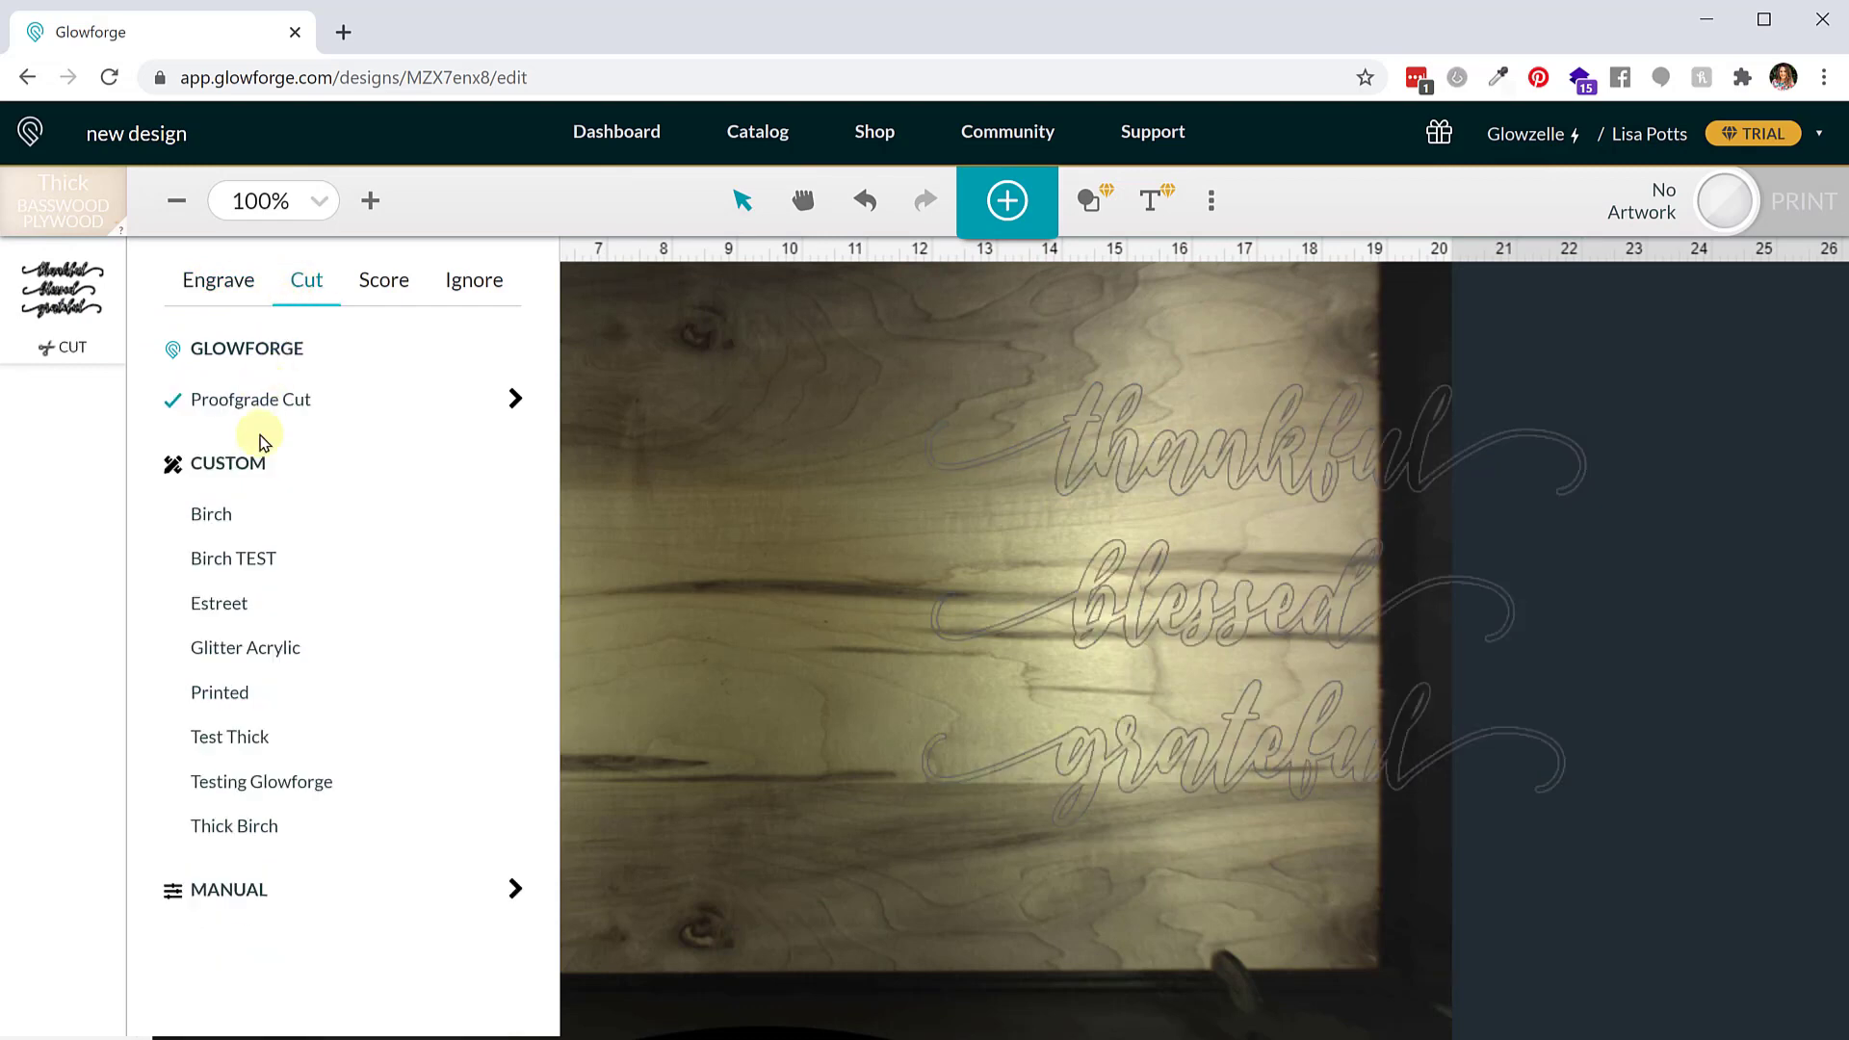
click(235, 737)
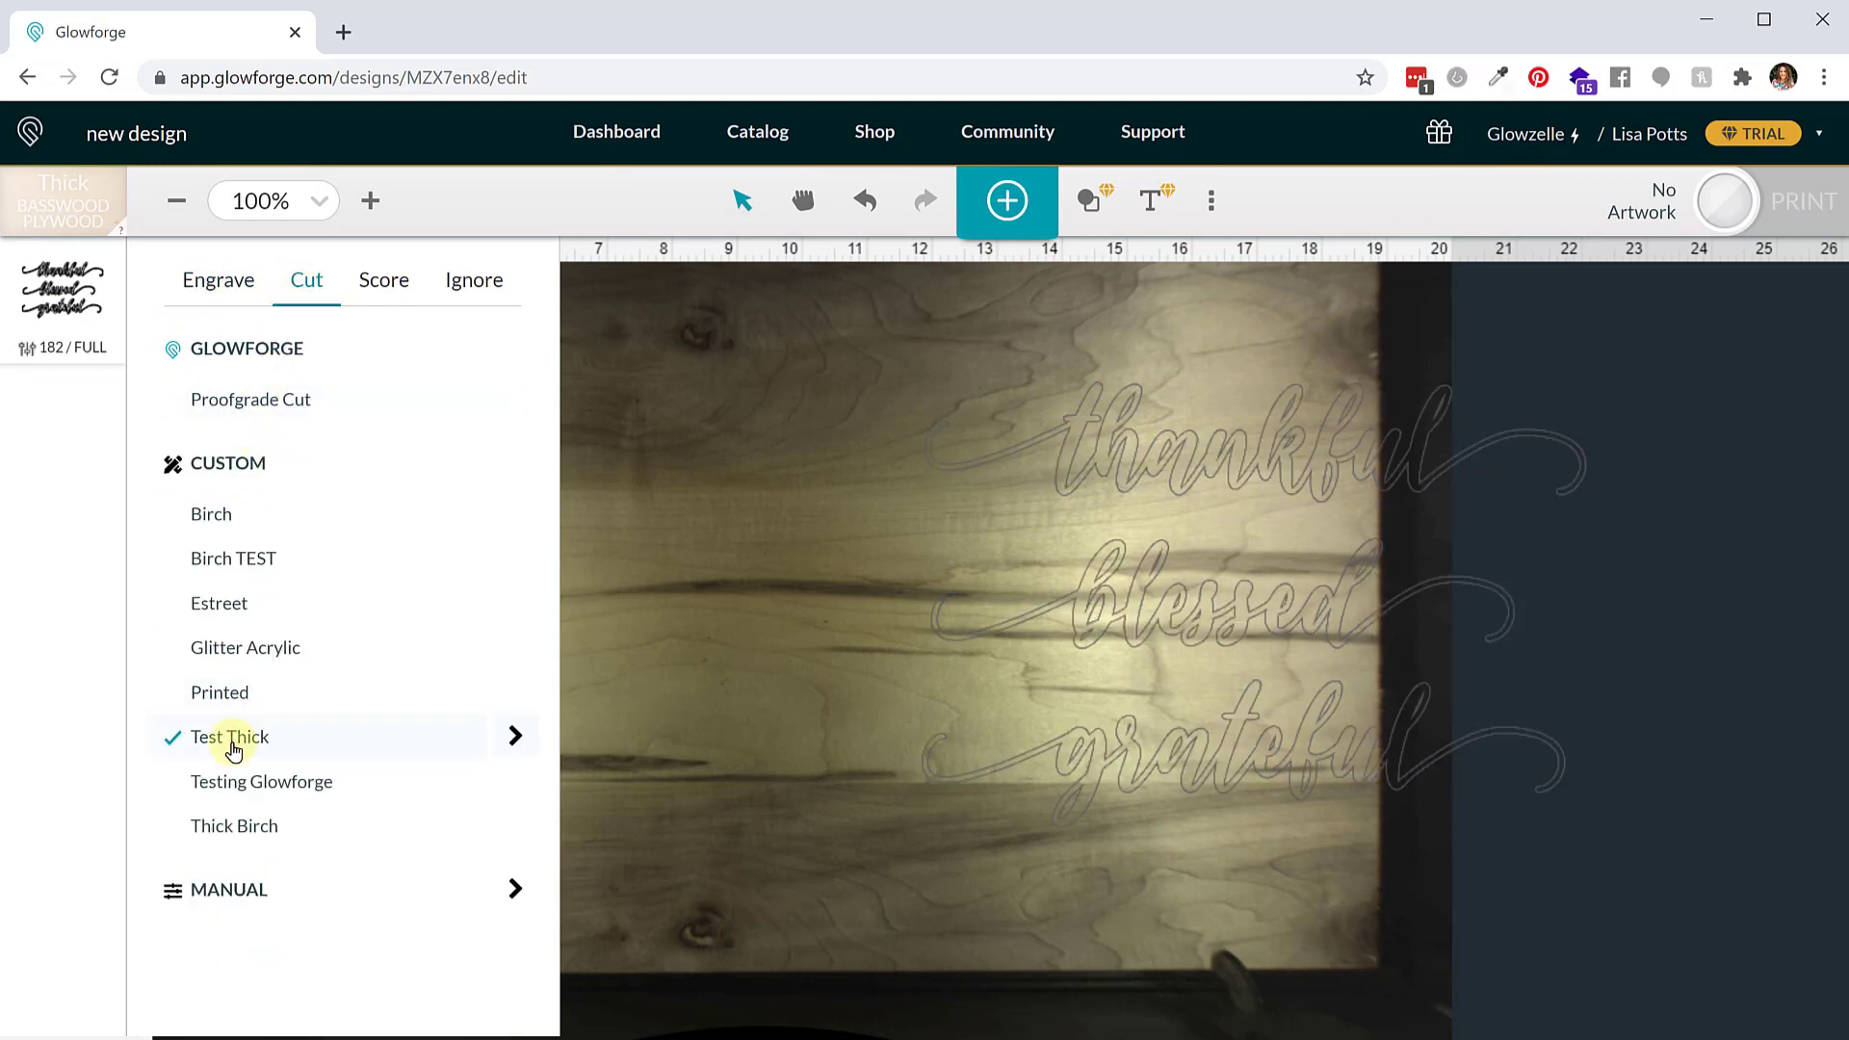
click(516, 737)
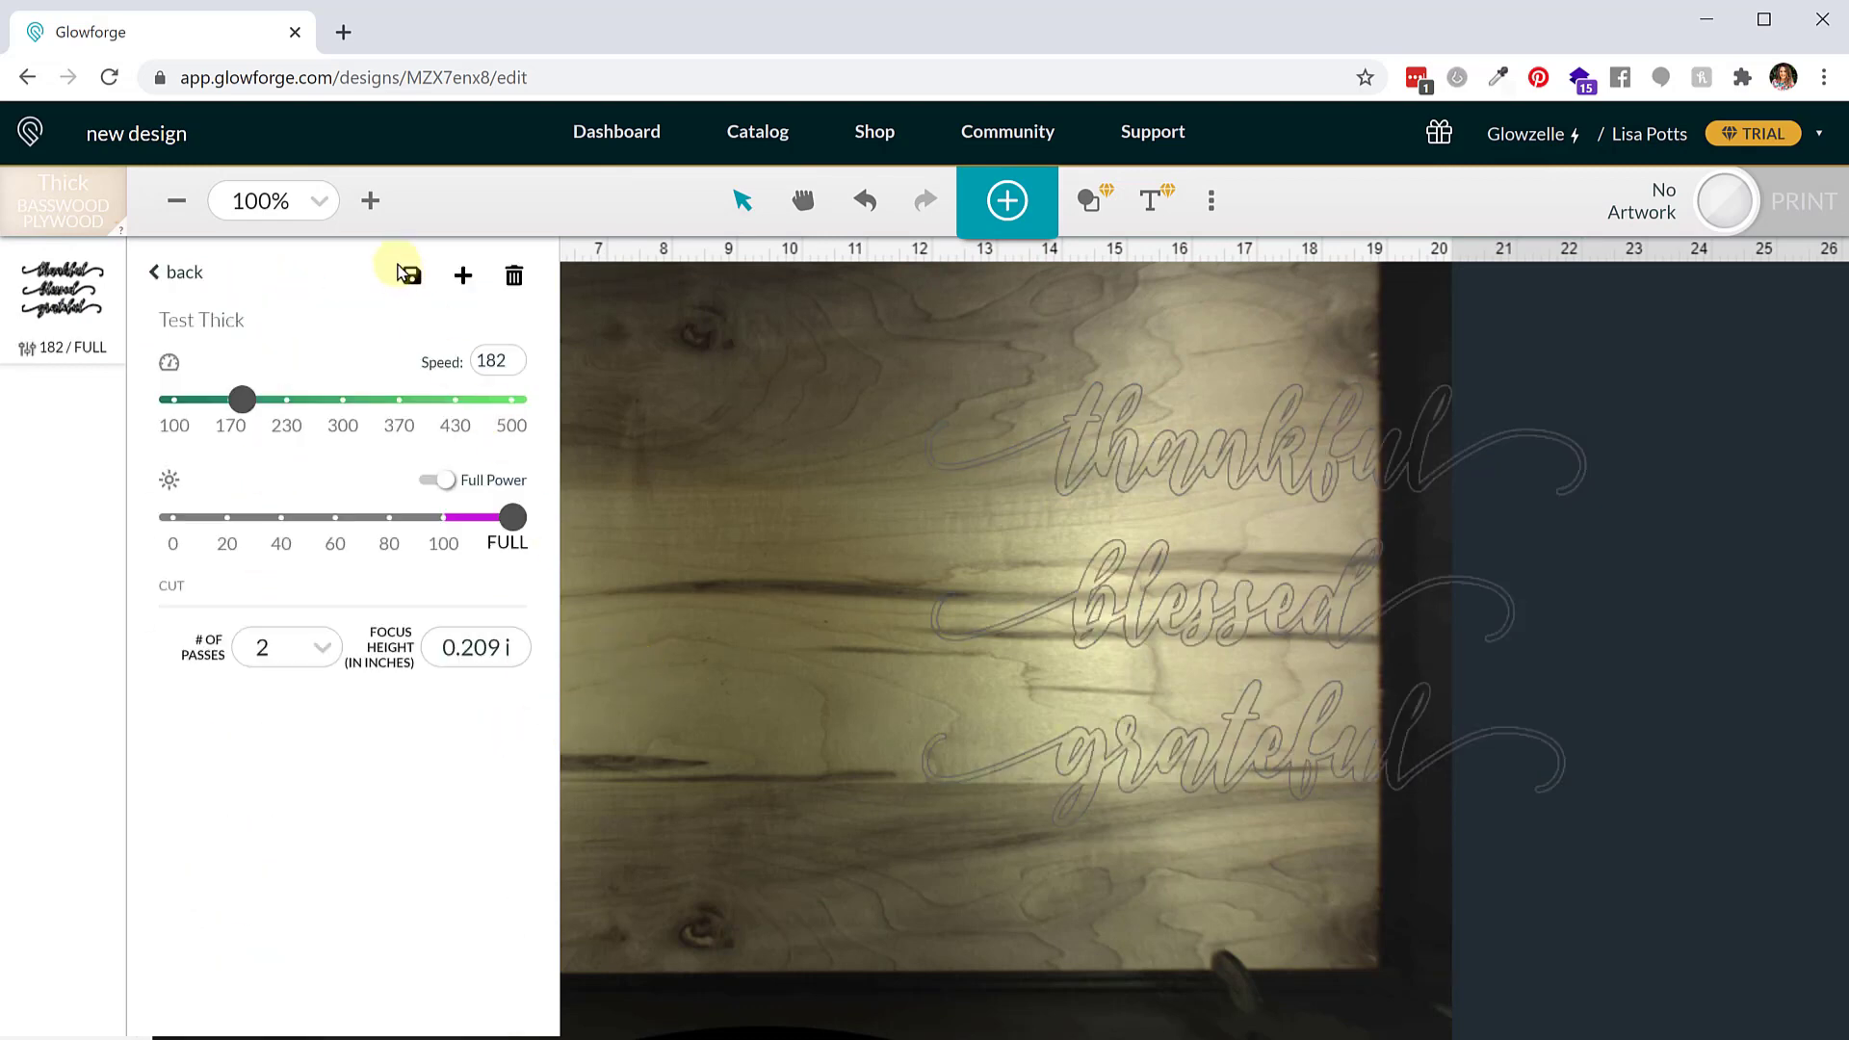
click(176, 273)
click(692, 481)
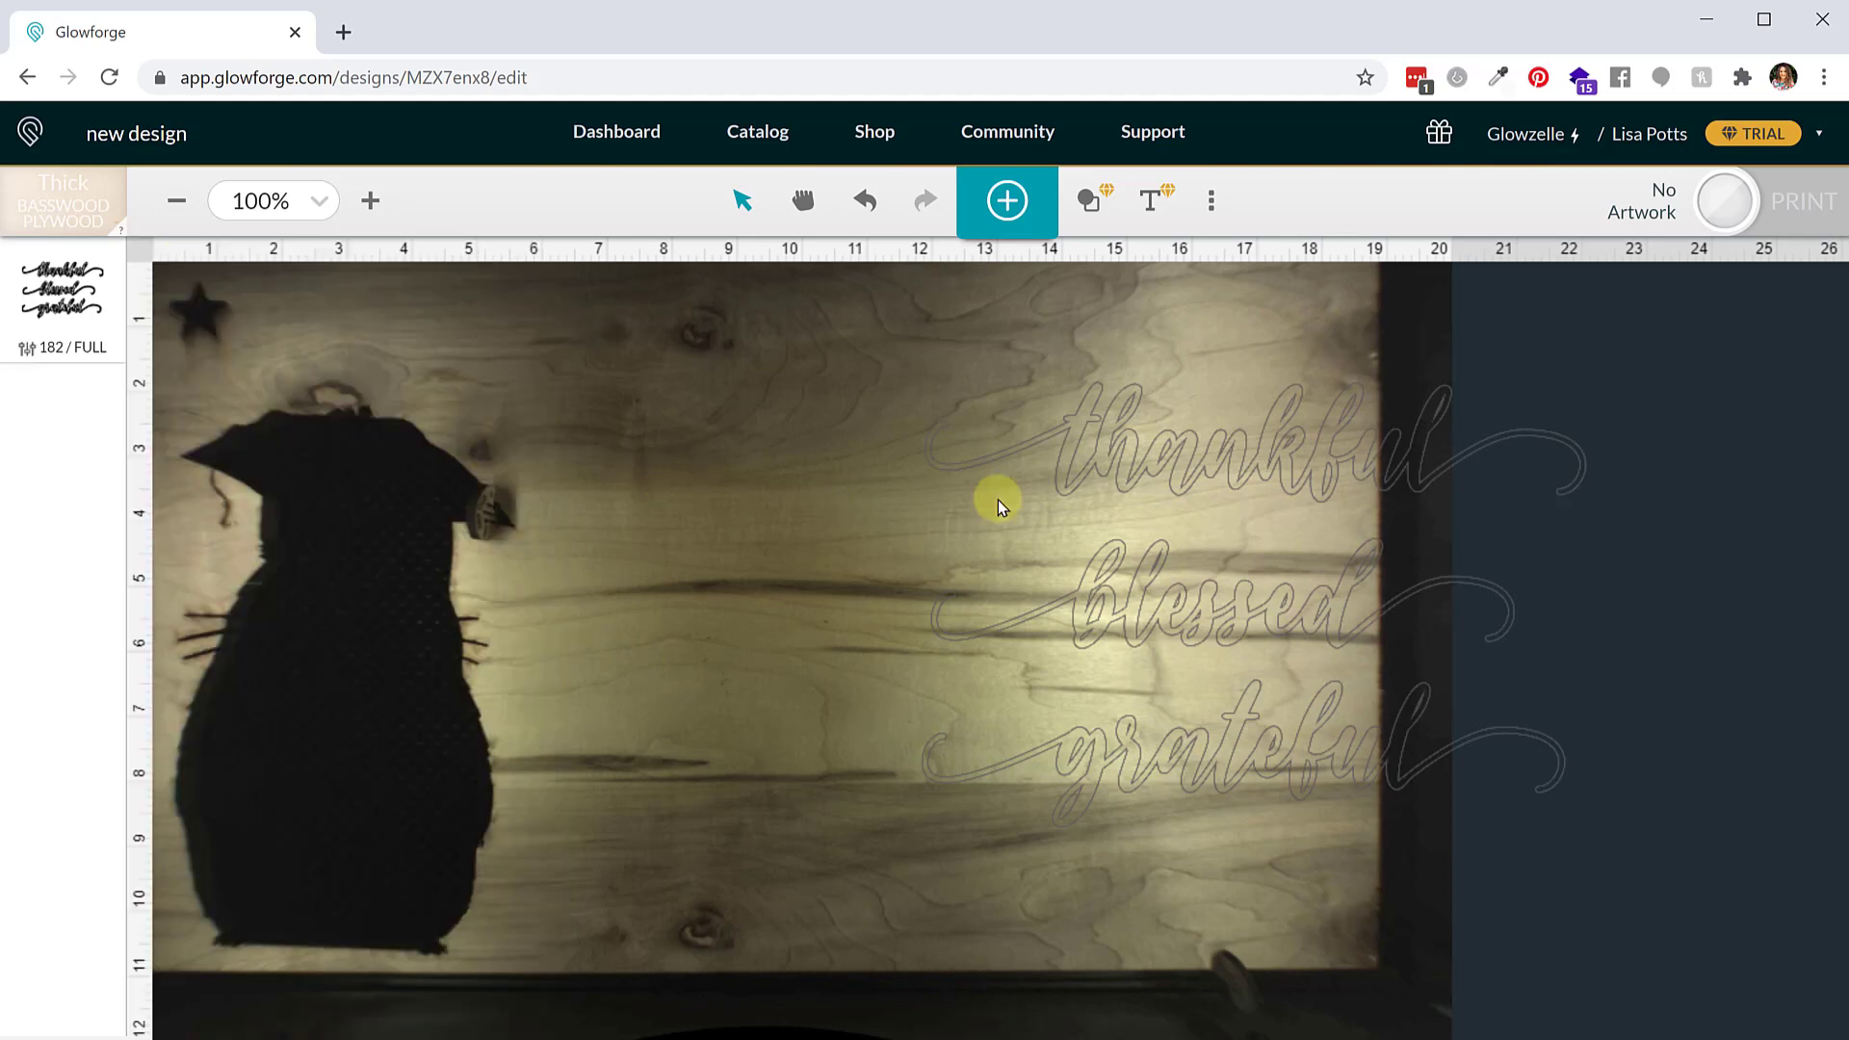
Move the thankful word left and set its width to 9 in
drag(1175, 466, 809, 421)
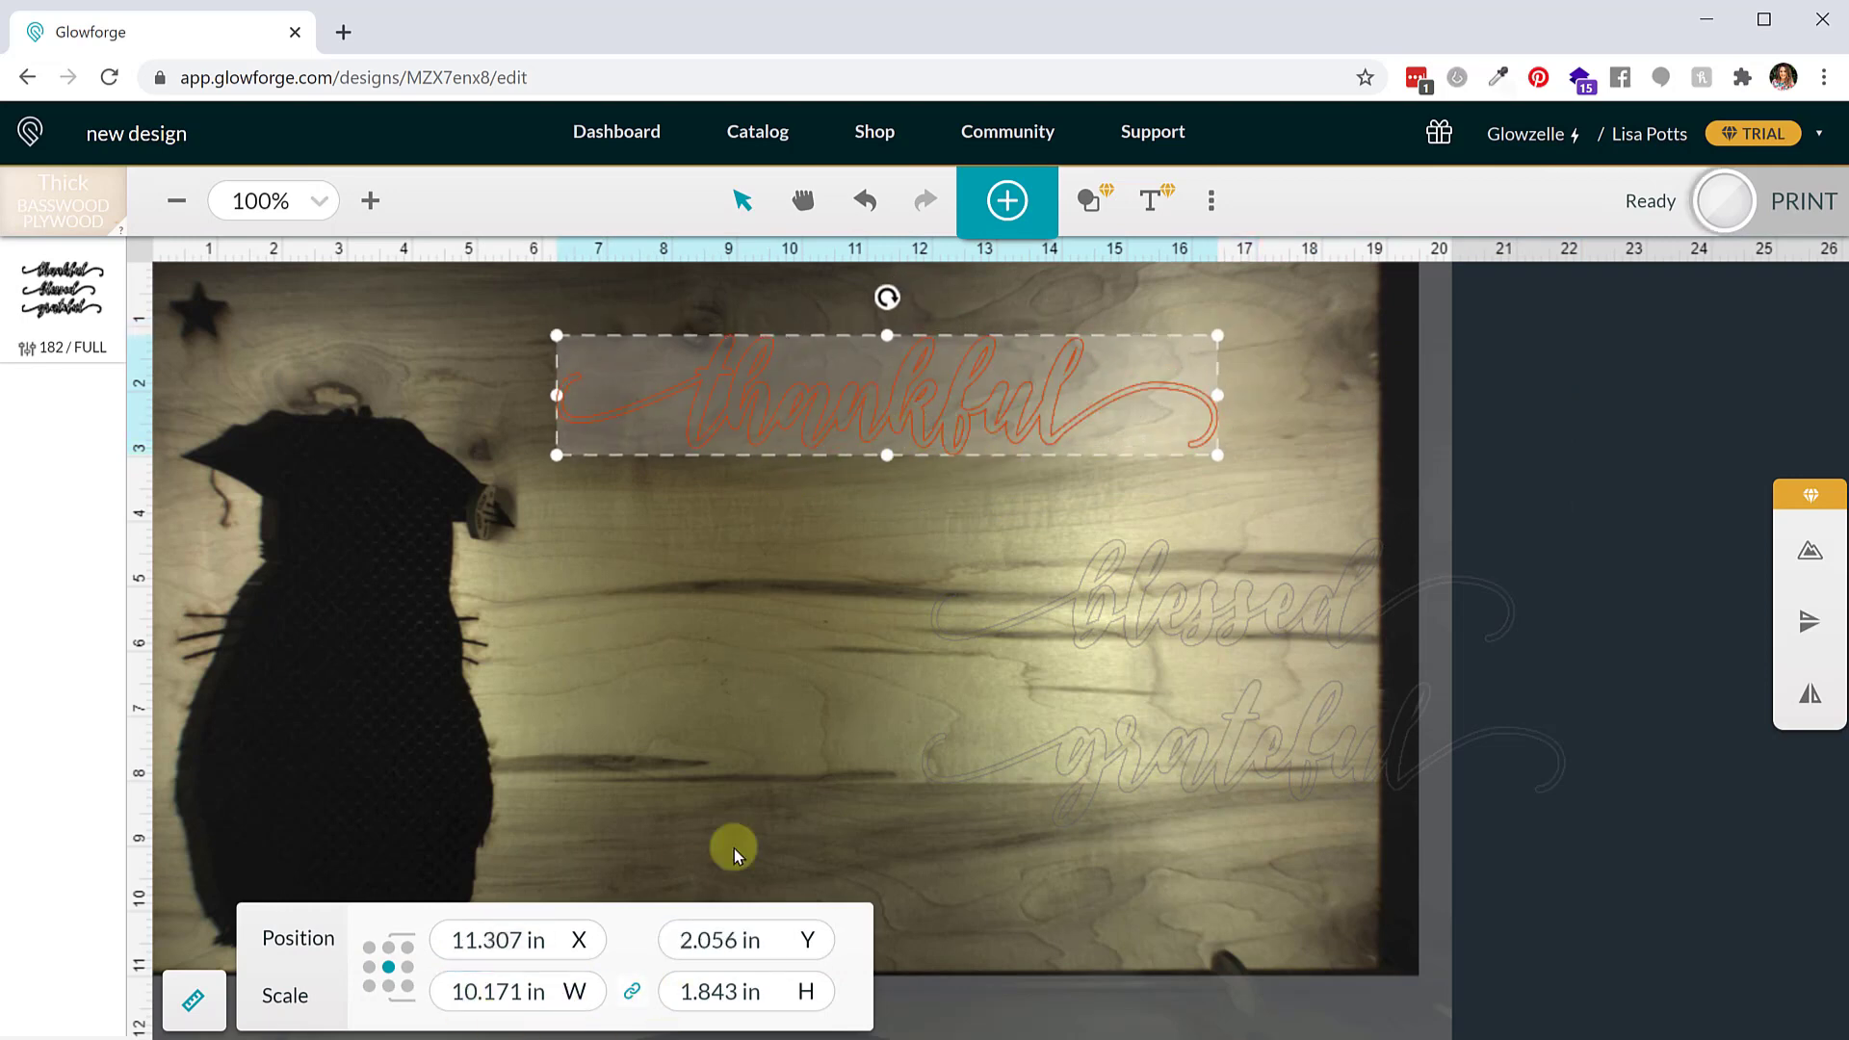
click(460, 1002)
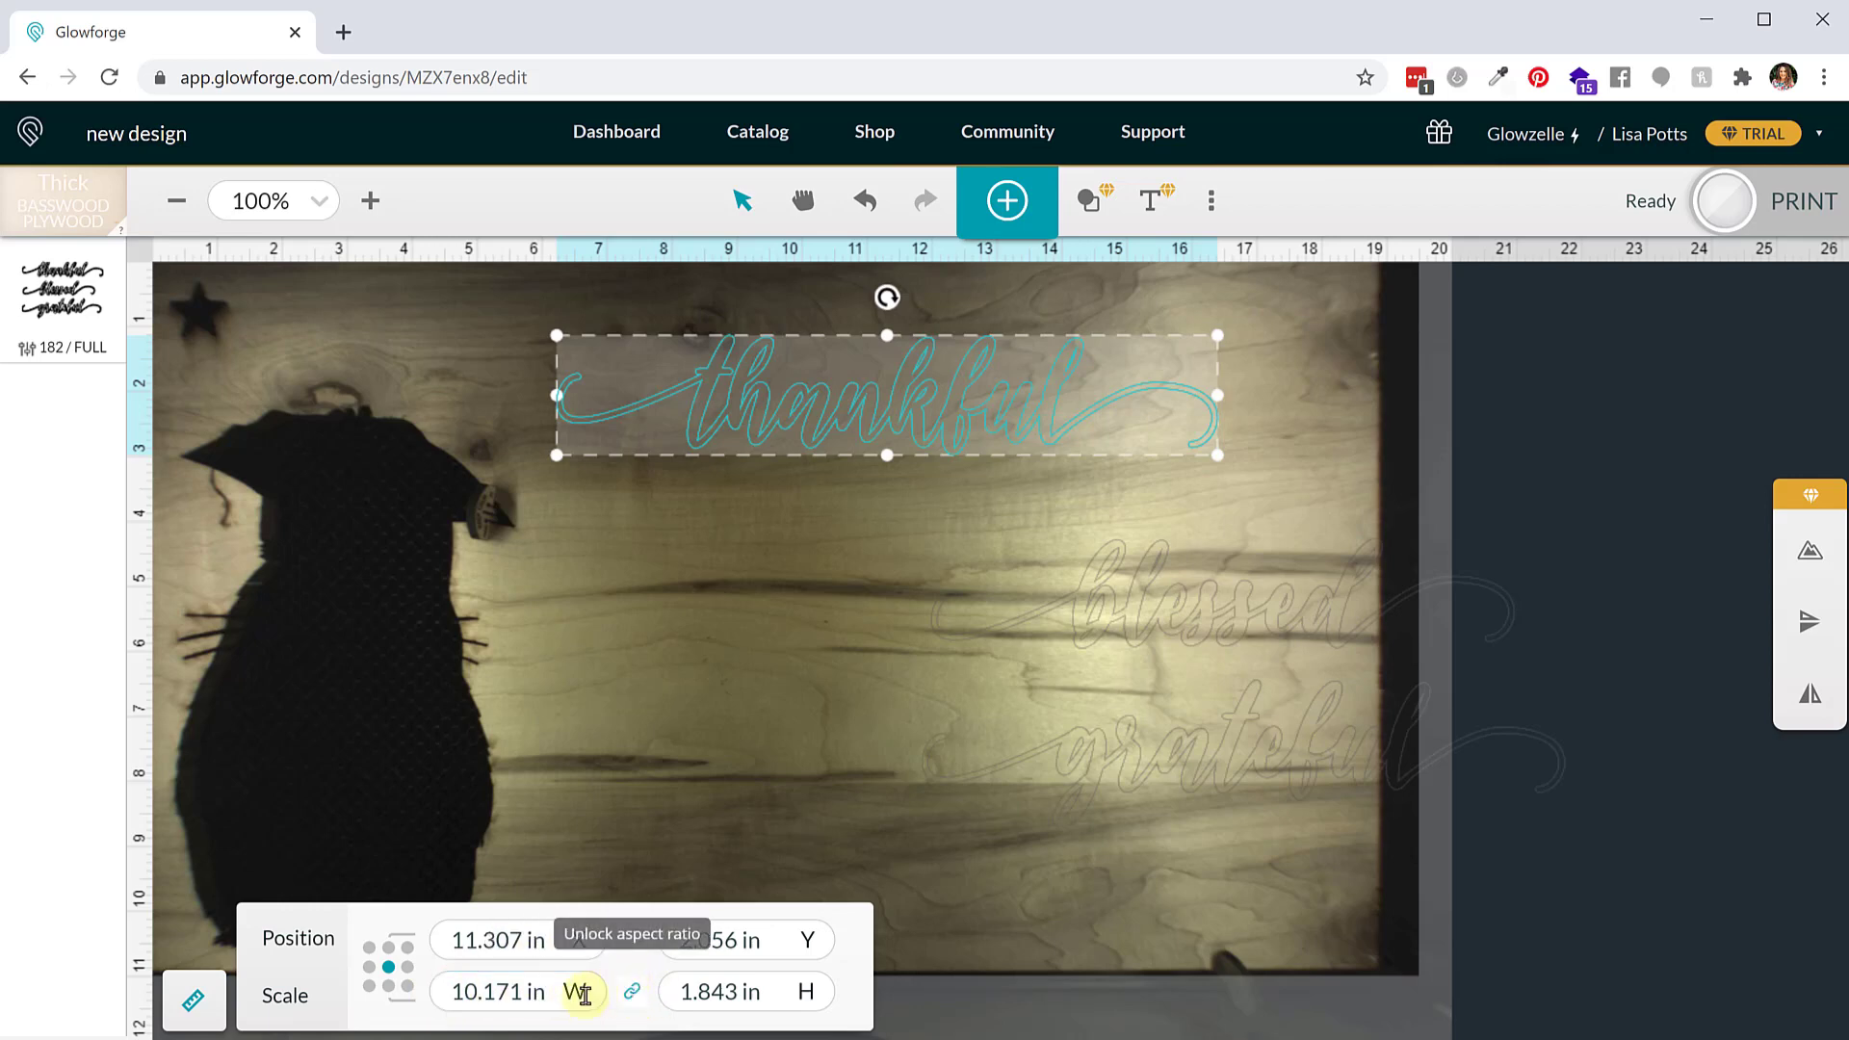
triple_click(517, 991)
text(9)
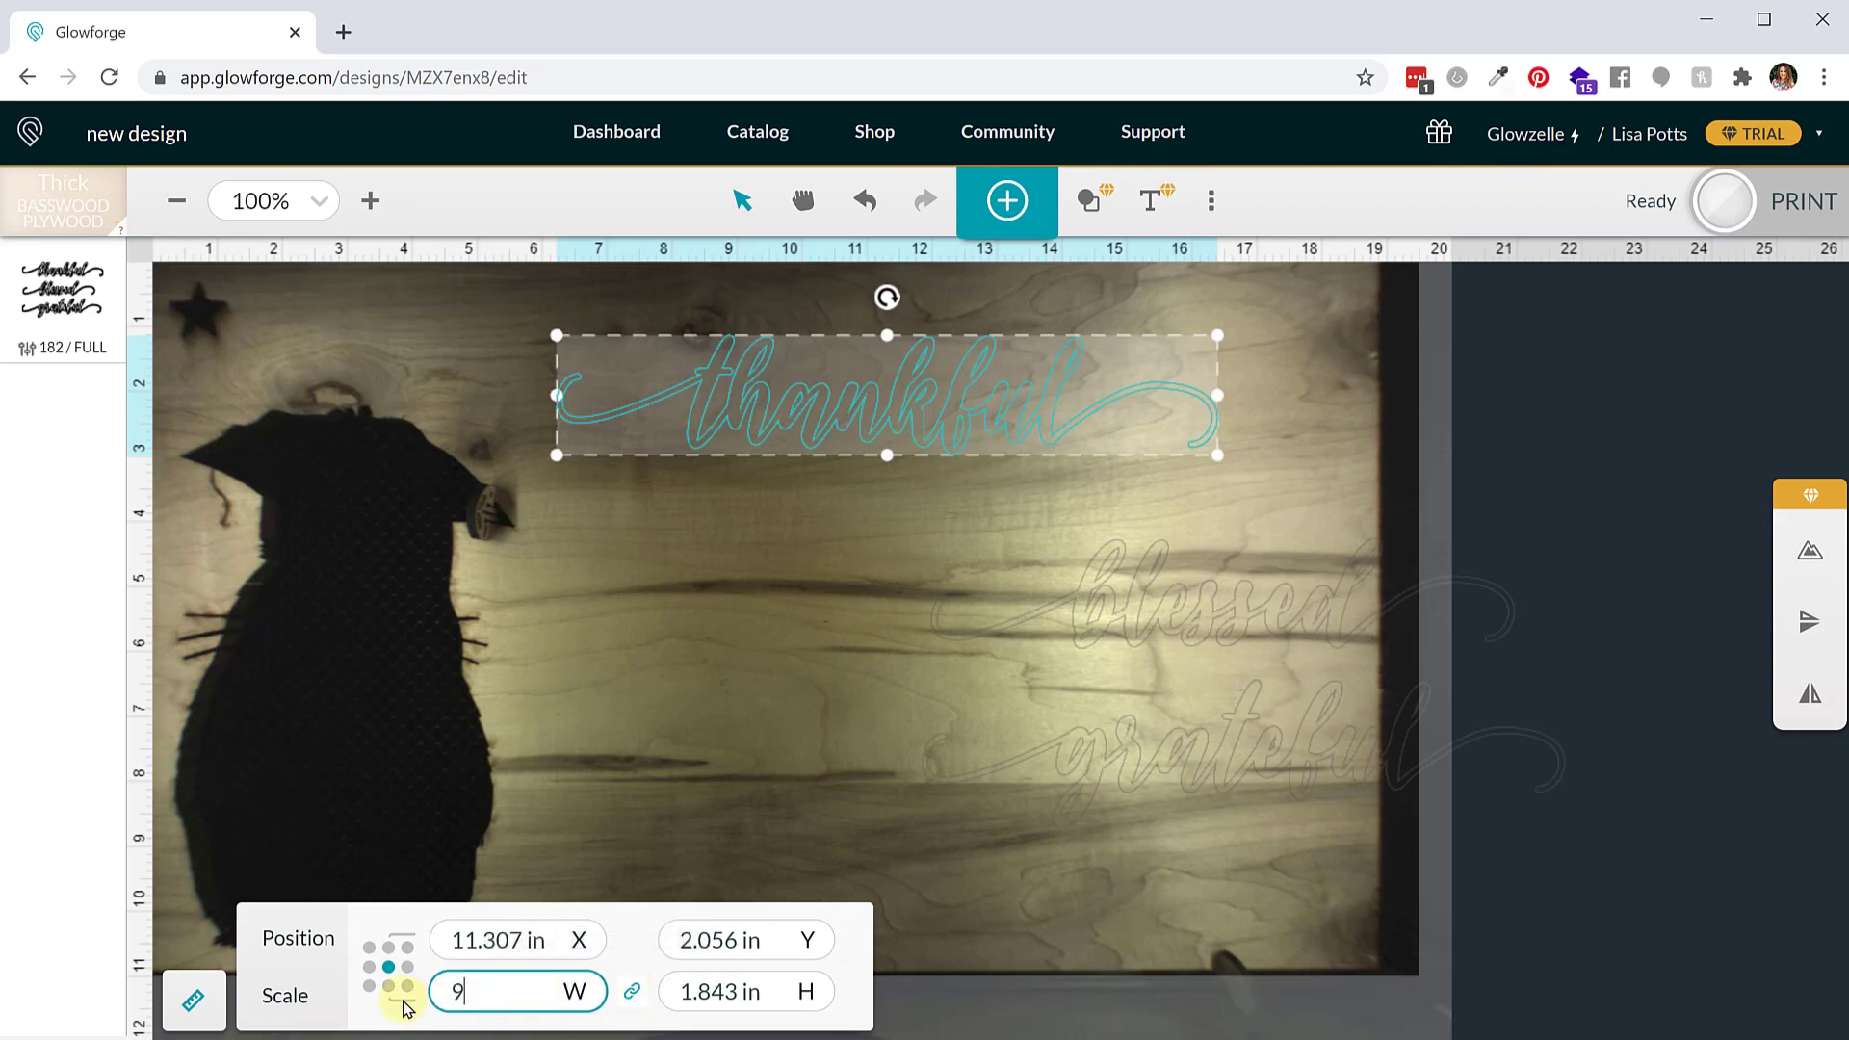
key(Return)
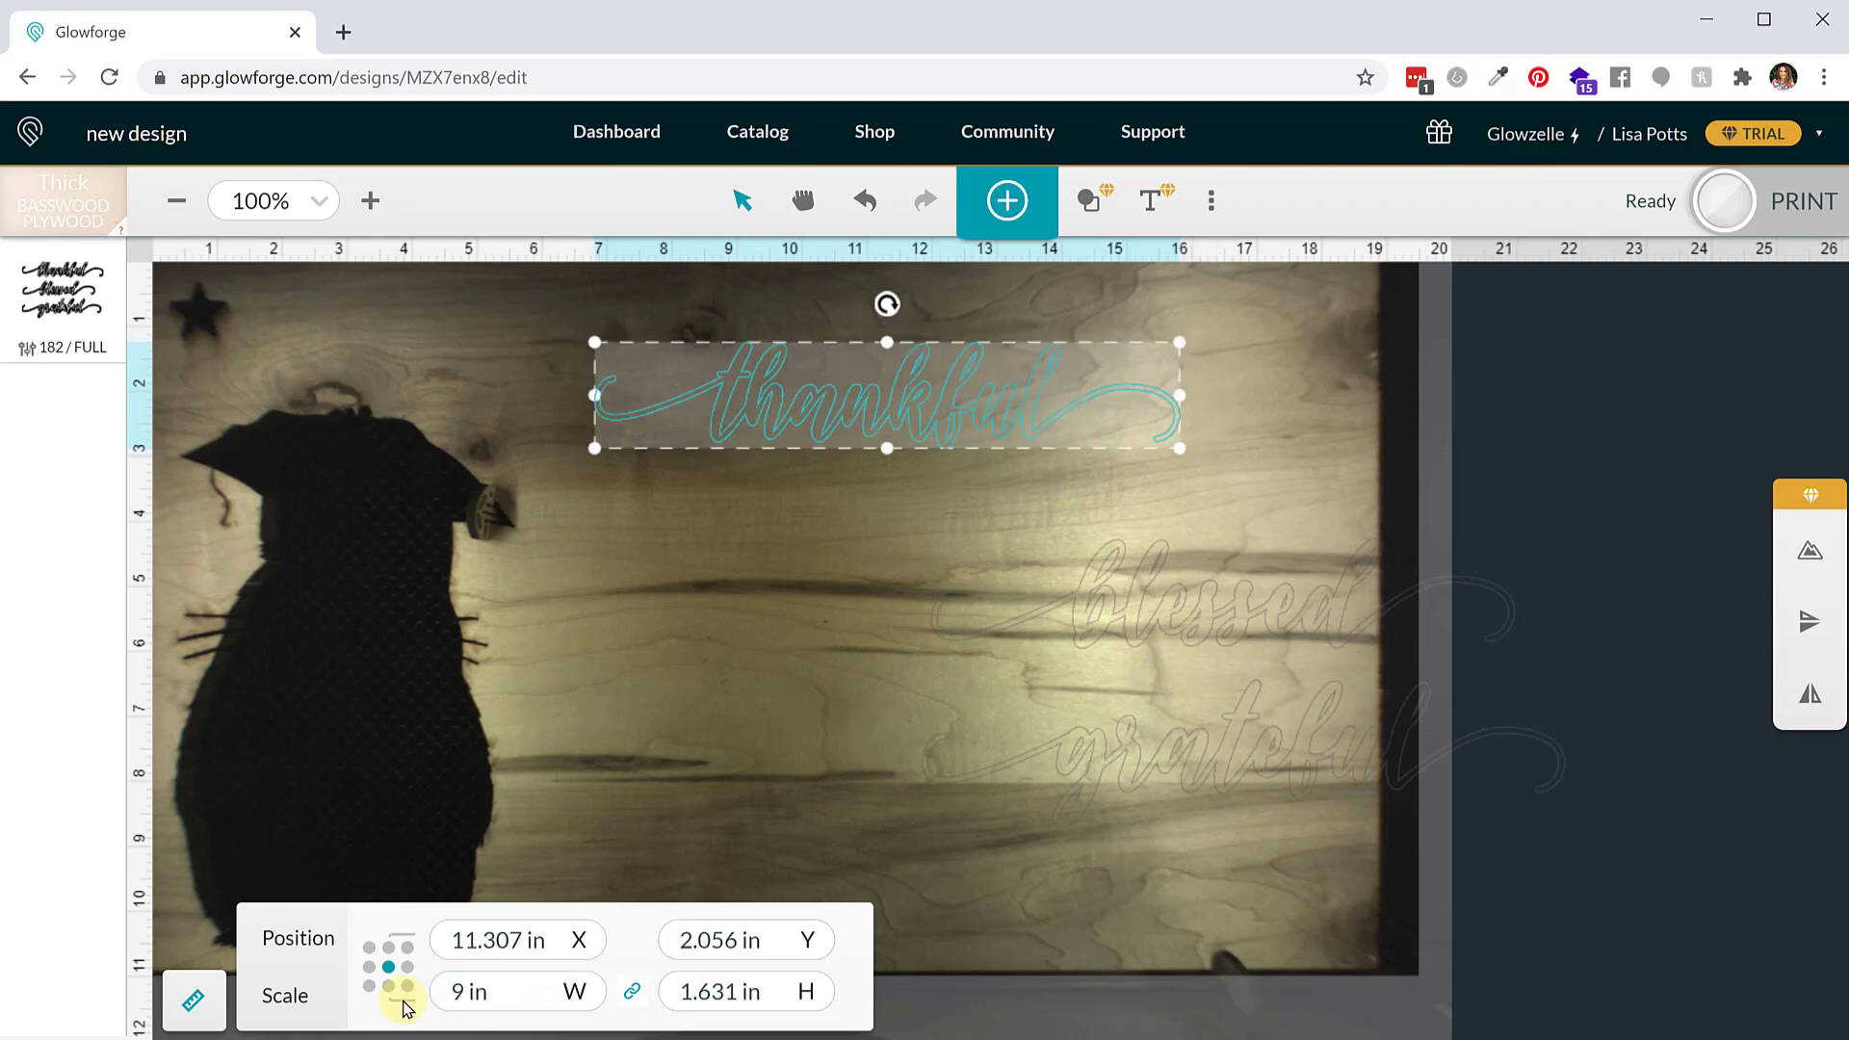
Set the blessed word's width to 9 in
click(1108, 622)
triple_click(529, 992)
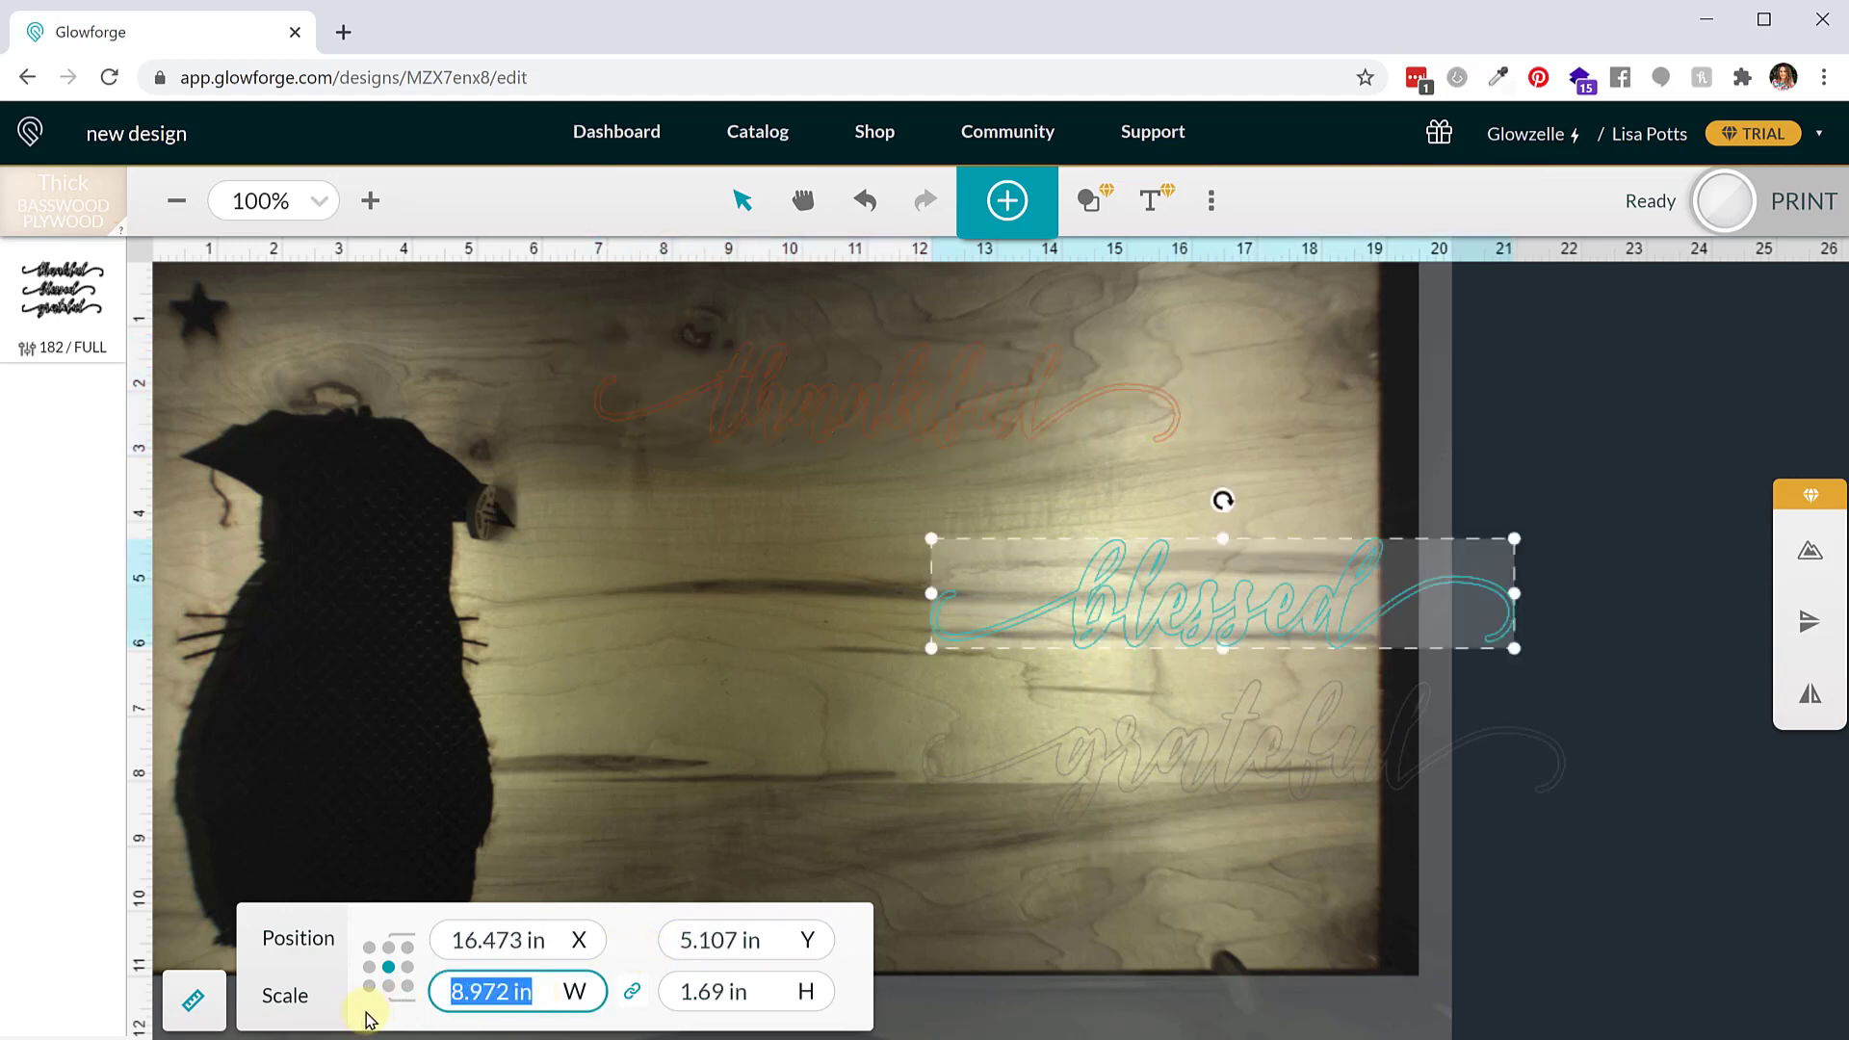
text(9)
key(Return)
Set the grateful word's width to 9 in
click(1094, 766)
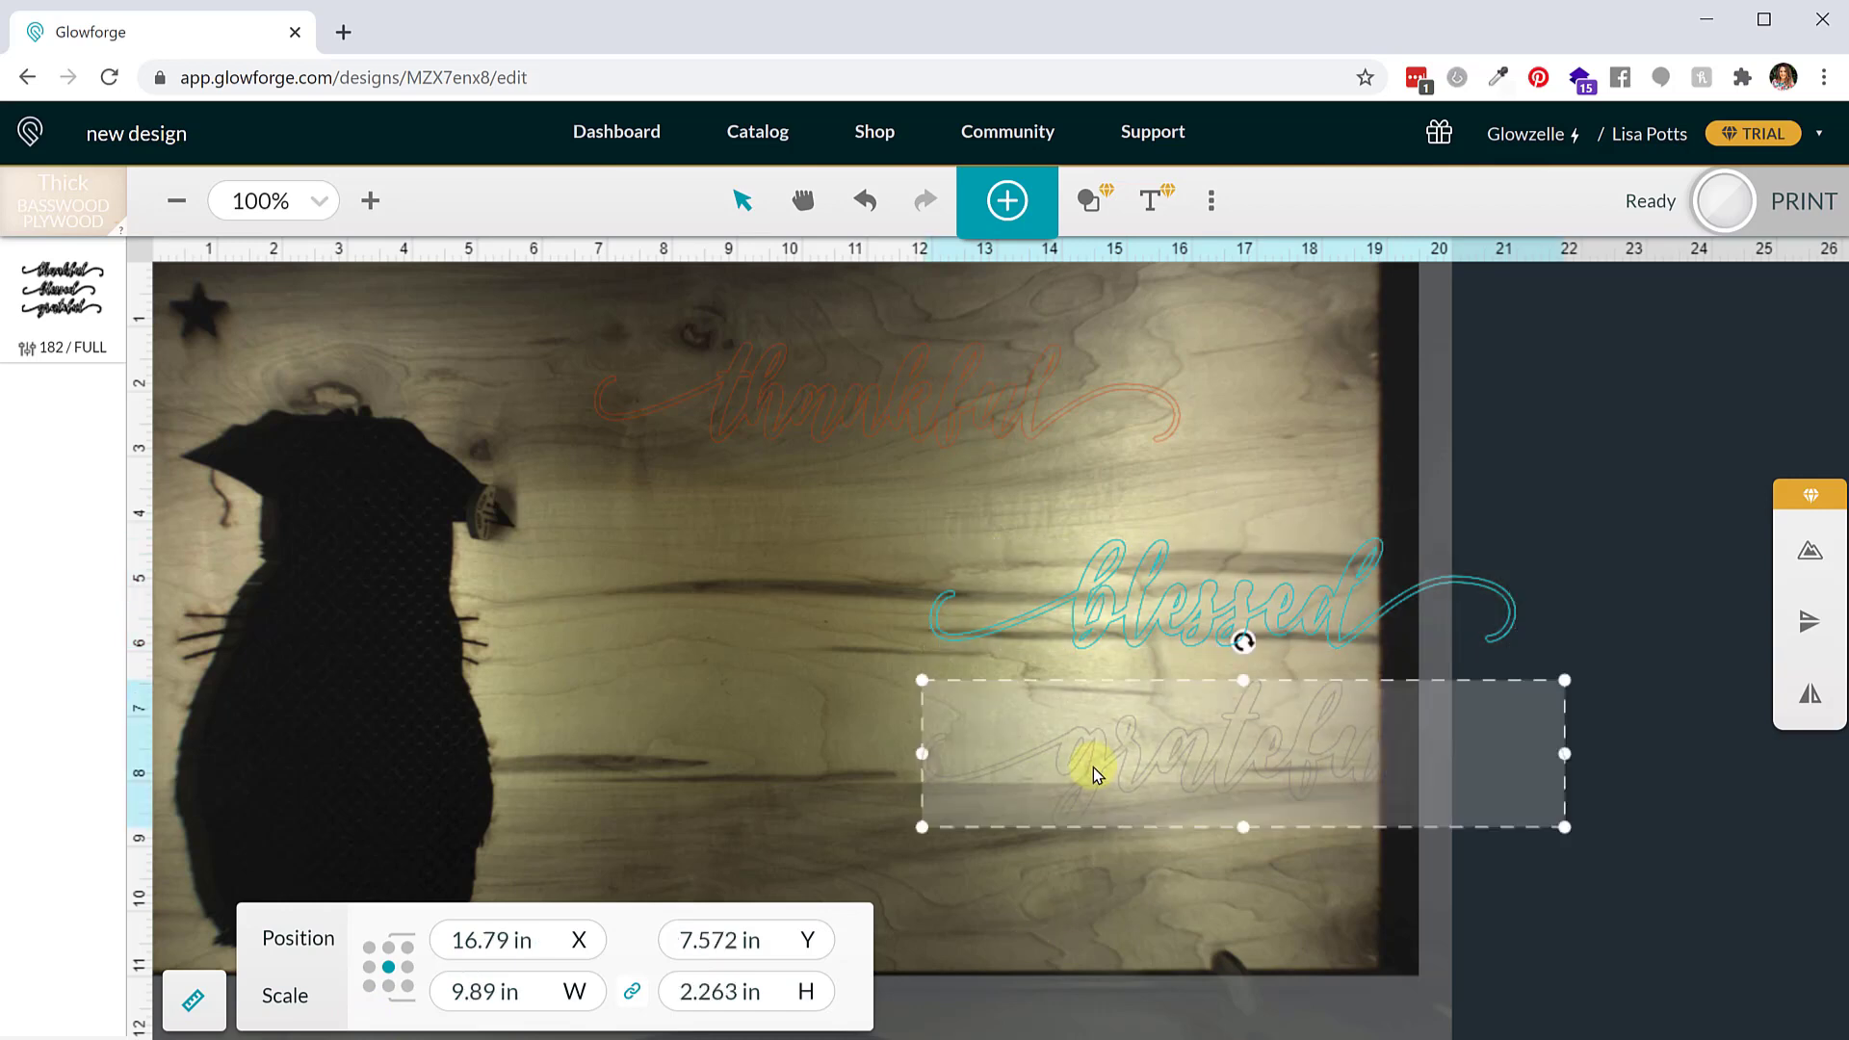
triple_click(514, 987)
text(9)
key(Return)
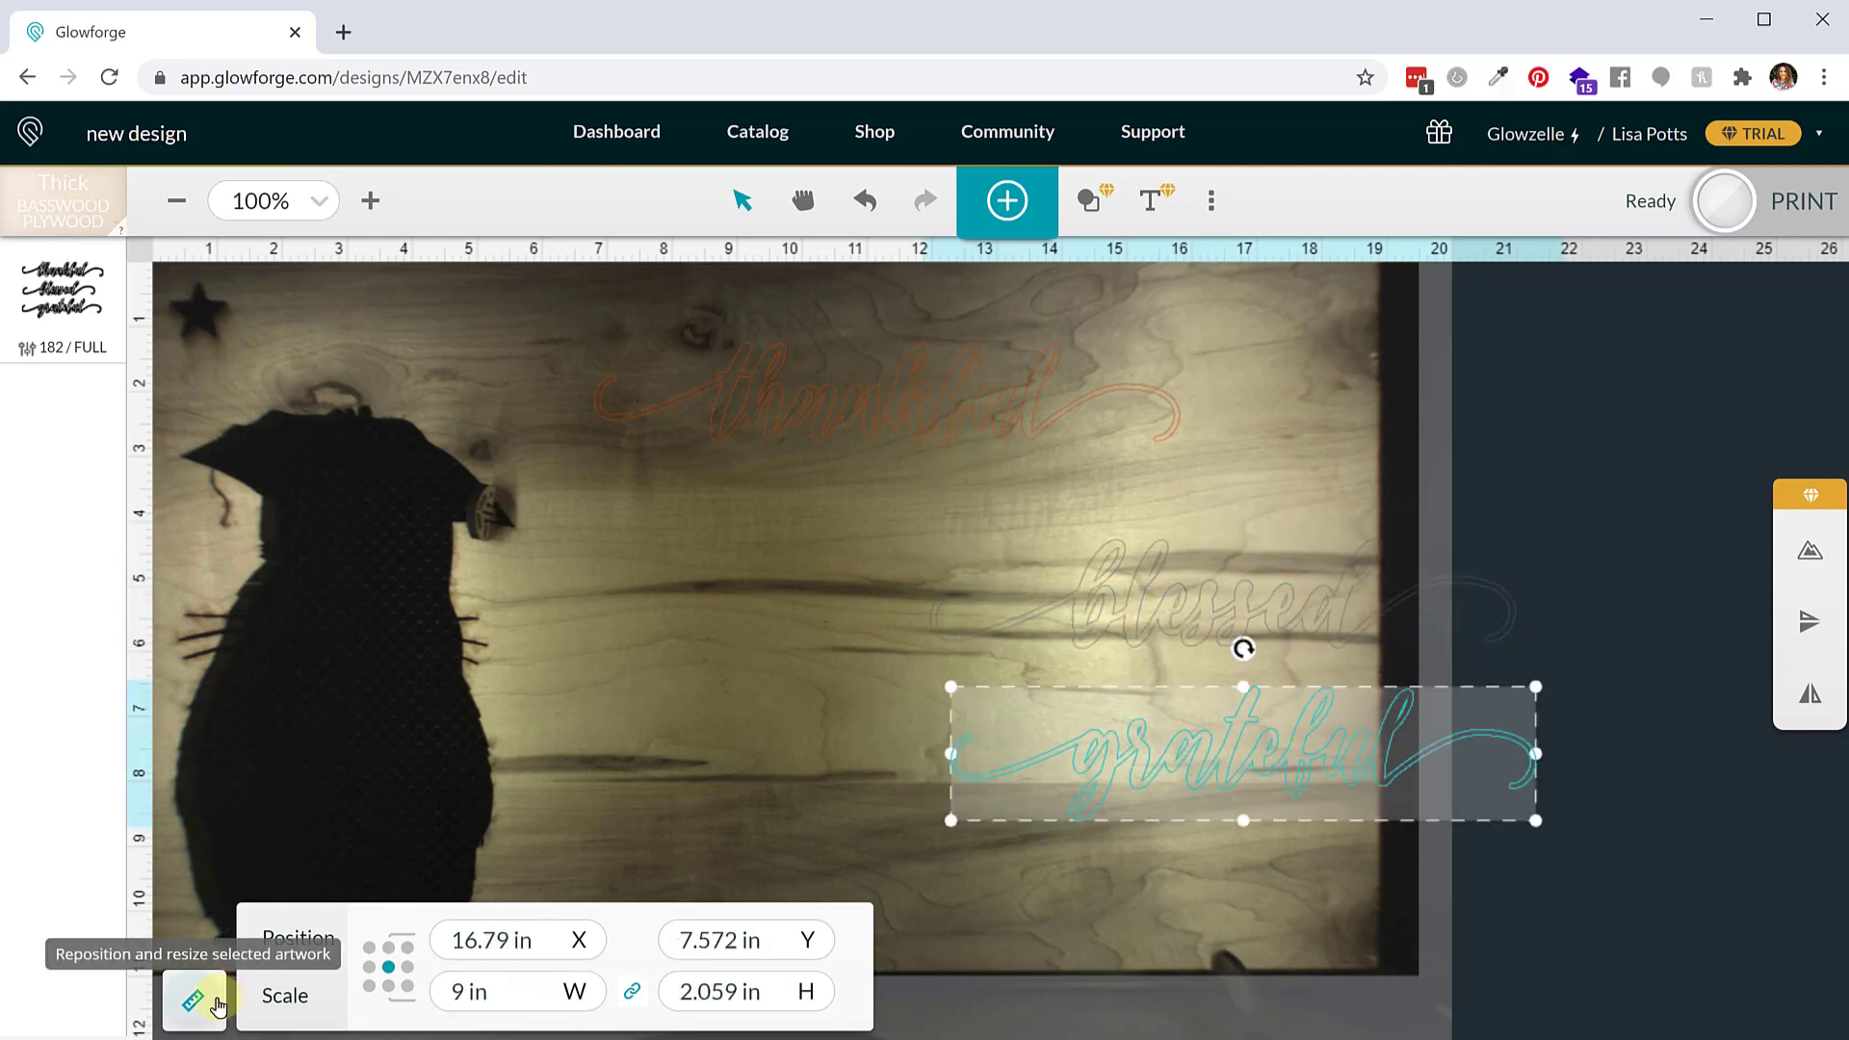
Move the thankful word to the top-left corner of the bed
click(672, 710)
drag(940, 395, 584, 339)
click(724, 482)
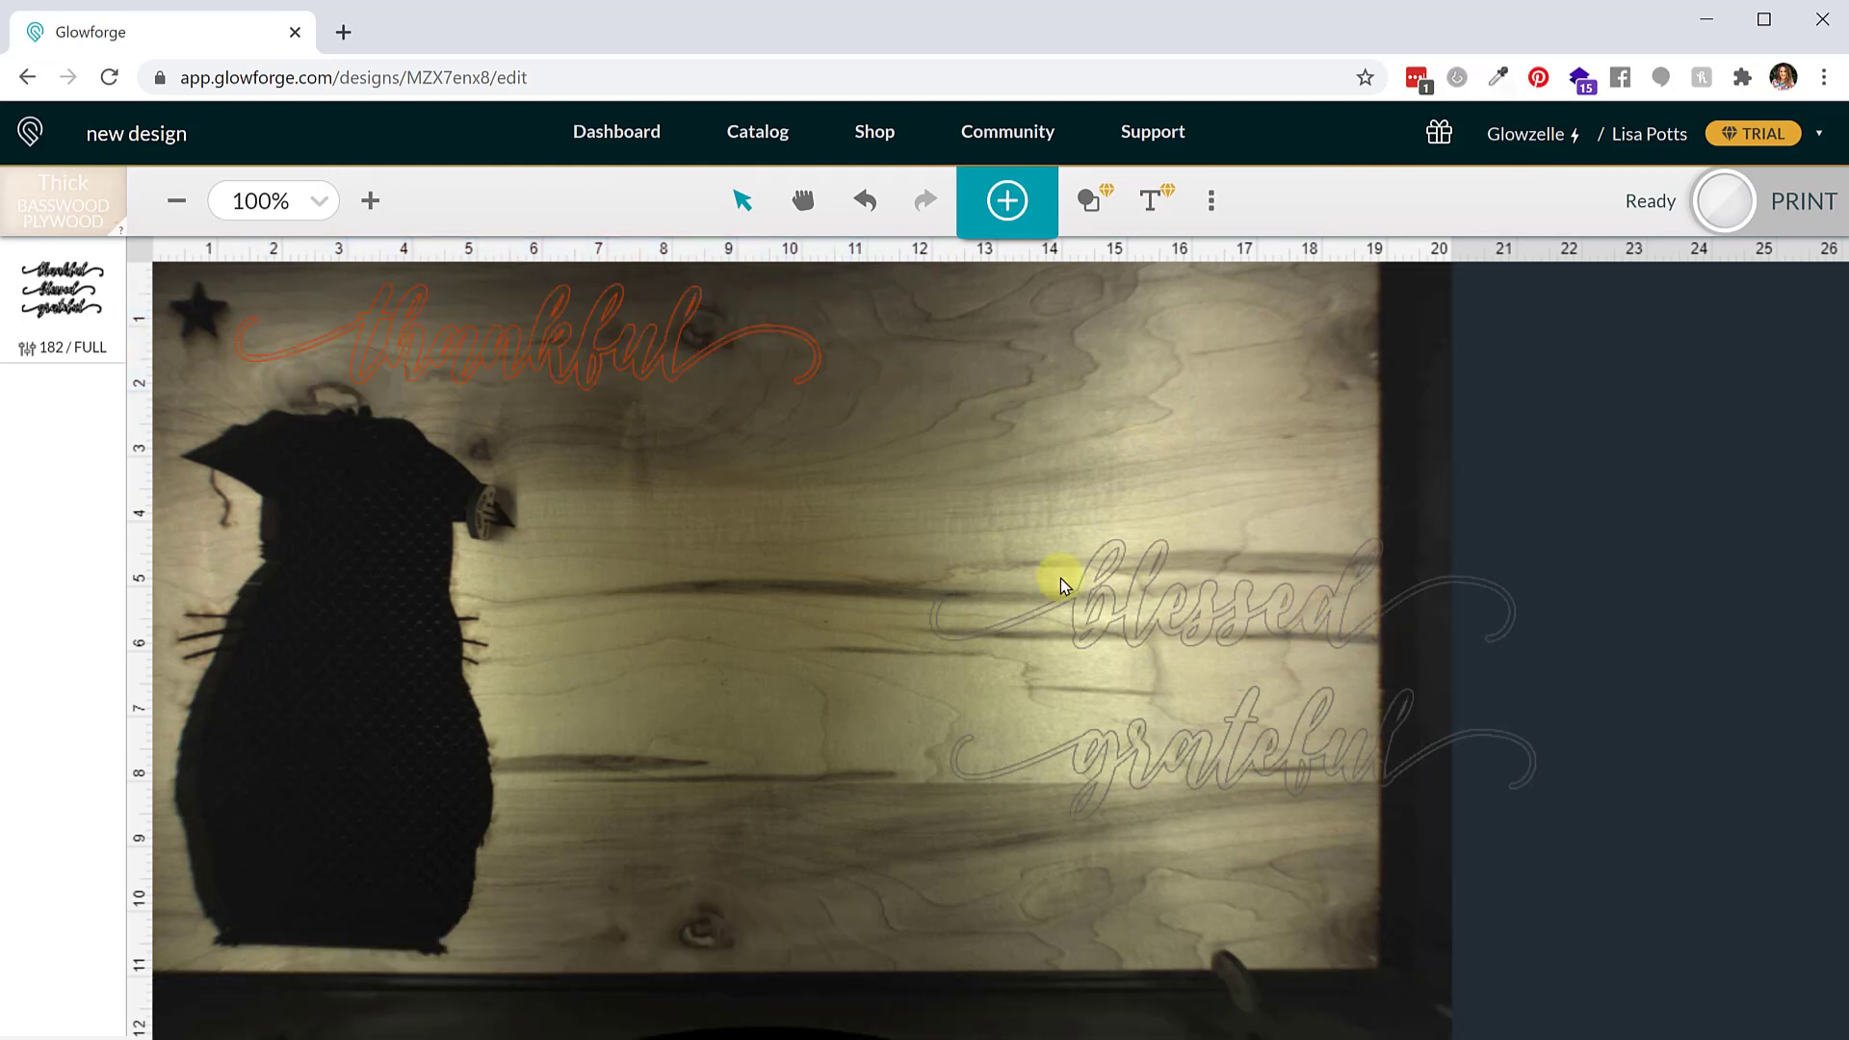
Try rotating the blessed word to a vertical orientation and back to horizontal
drag(1060, 578, 793, 586)
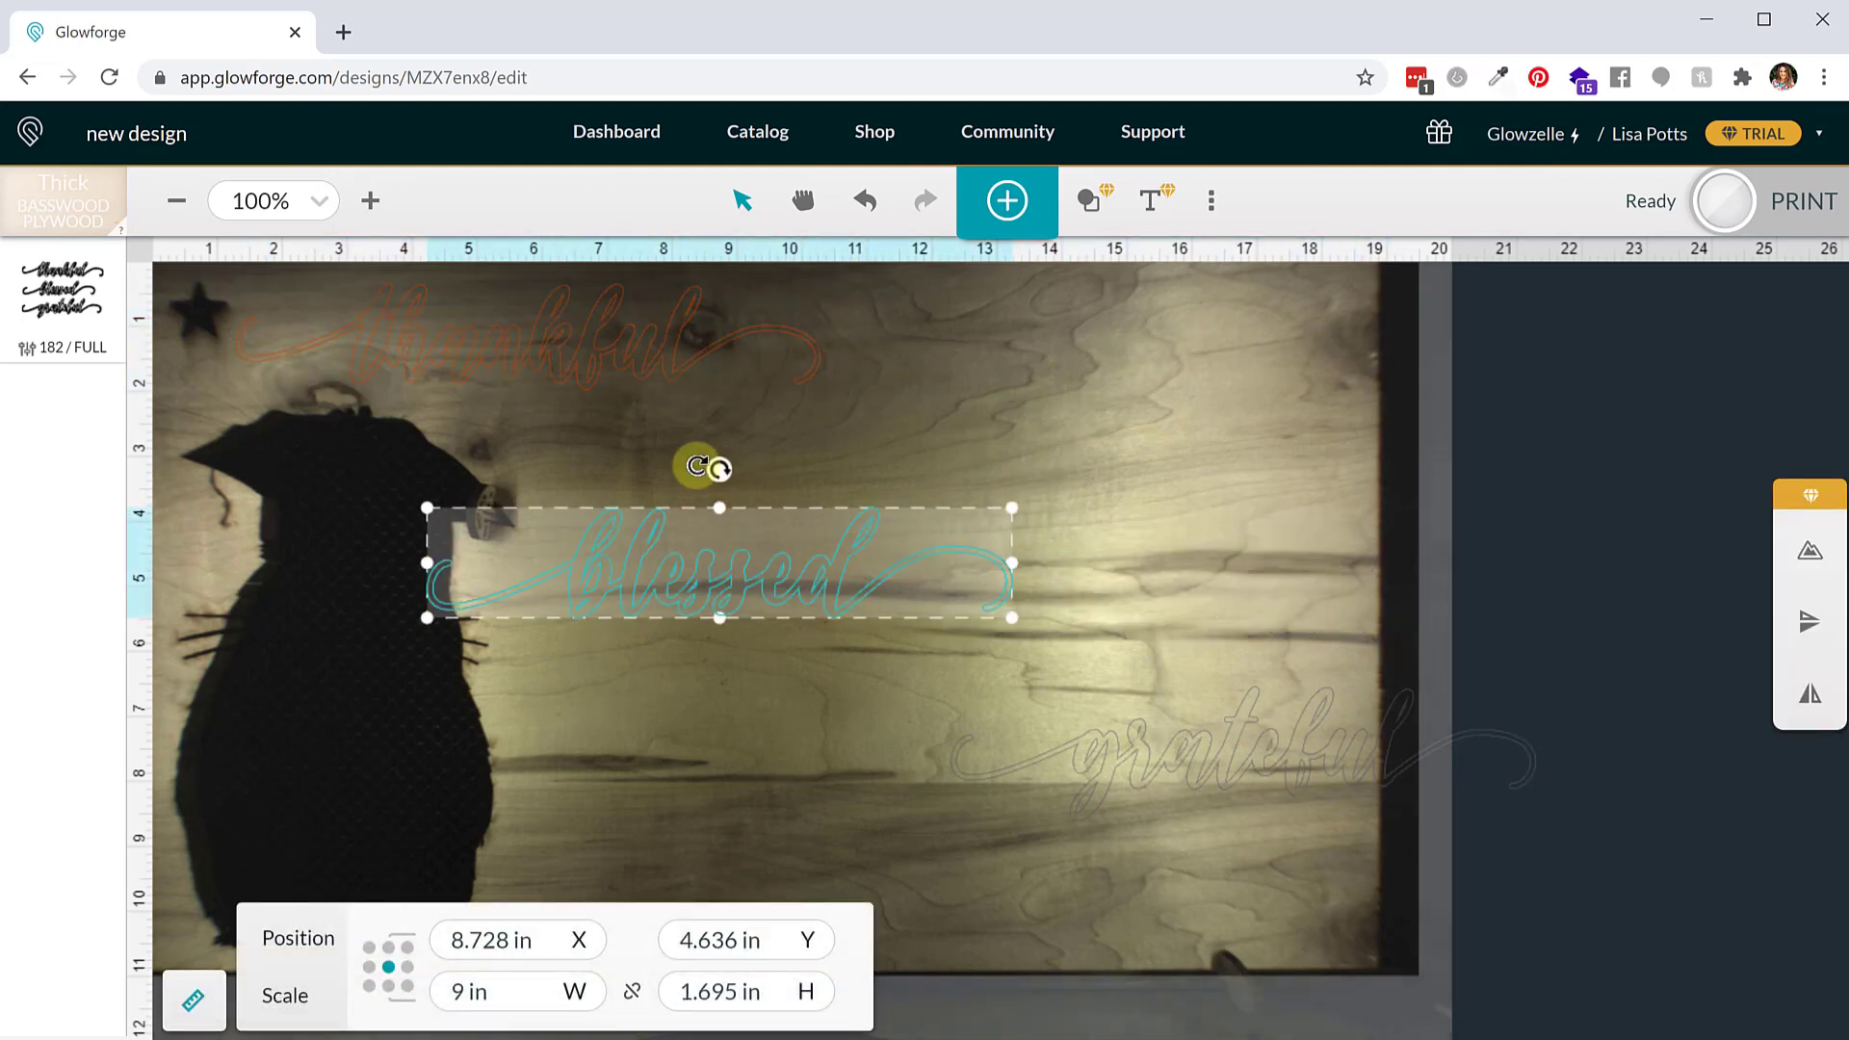
drag(714, 469, 519, 565)
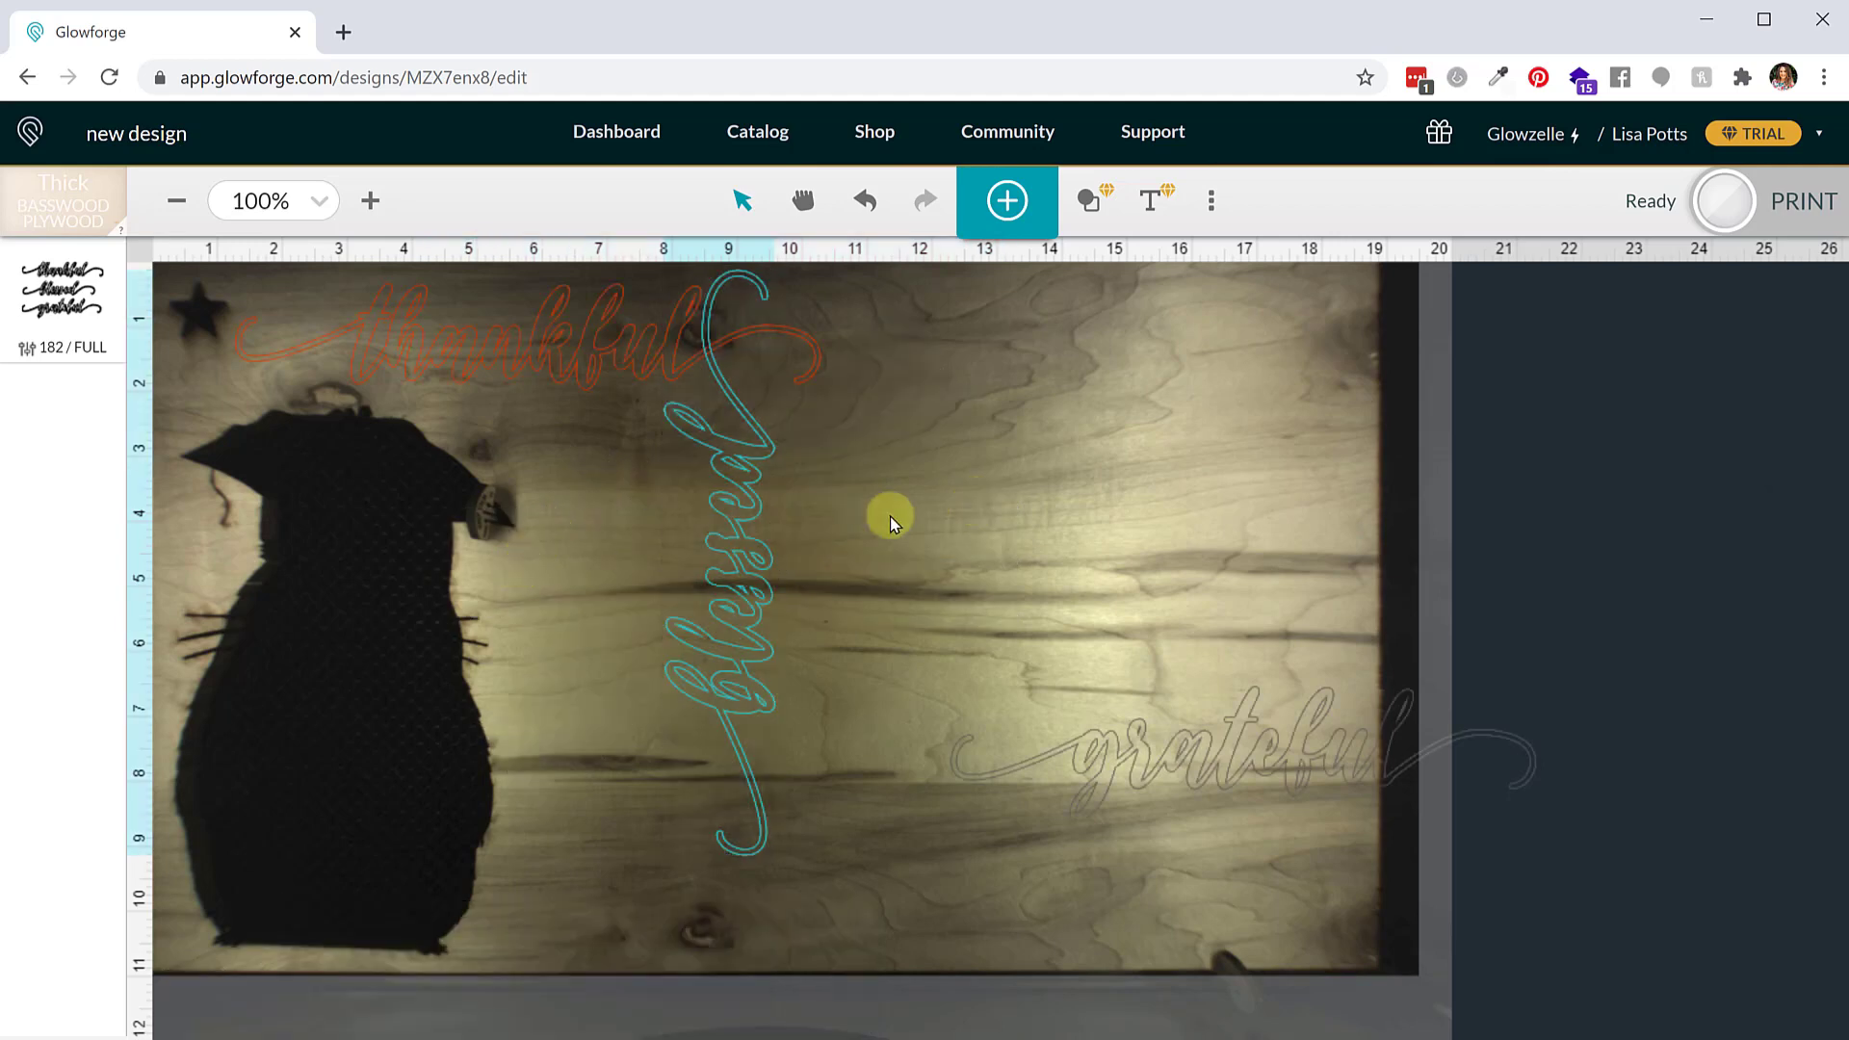
drag(716, 572, 759, 537)
drag(706, 286, 935, 569)
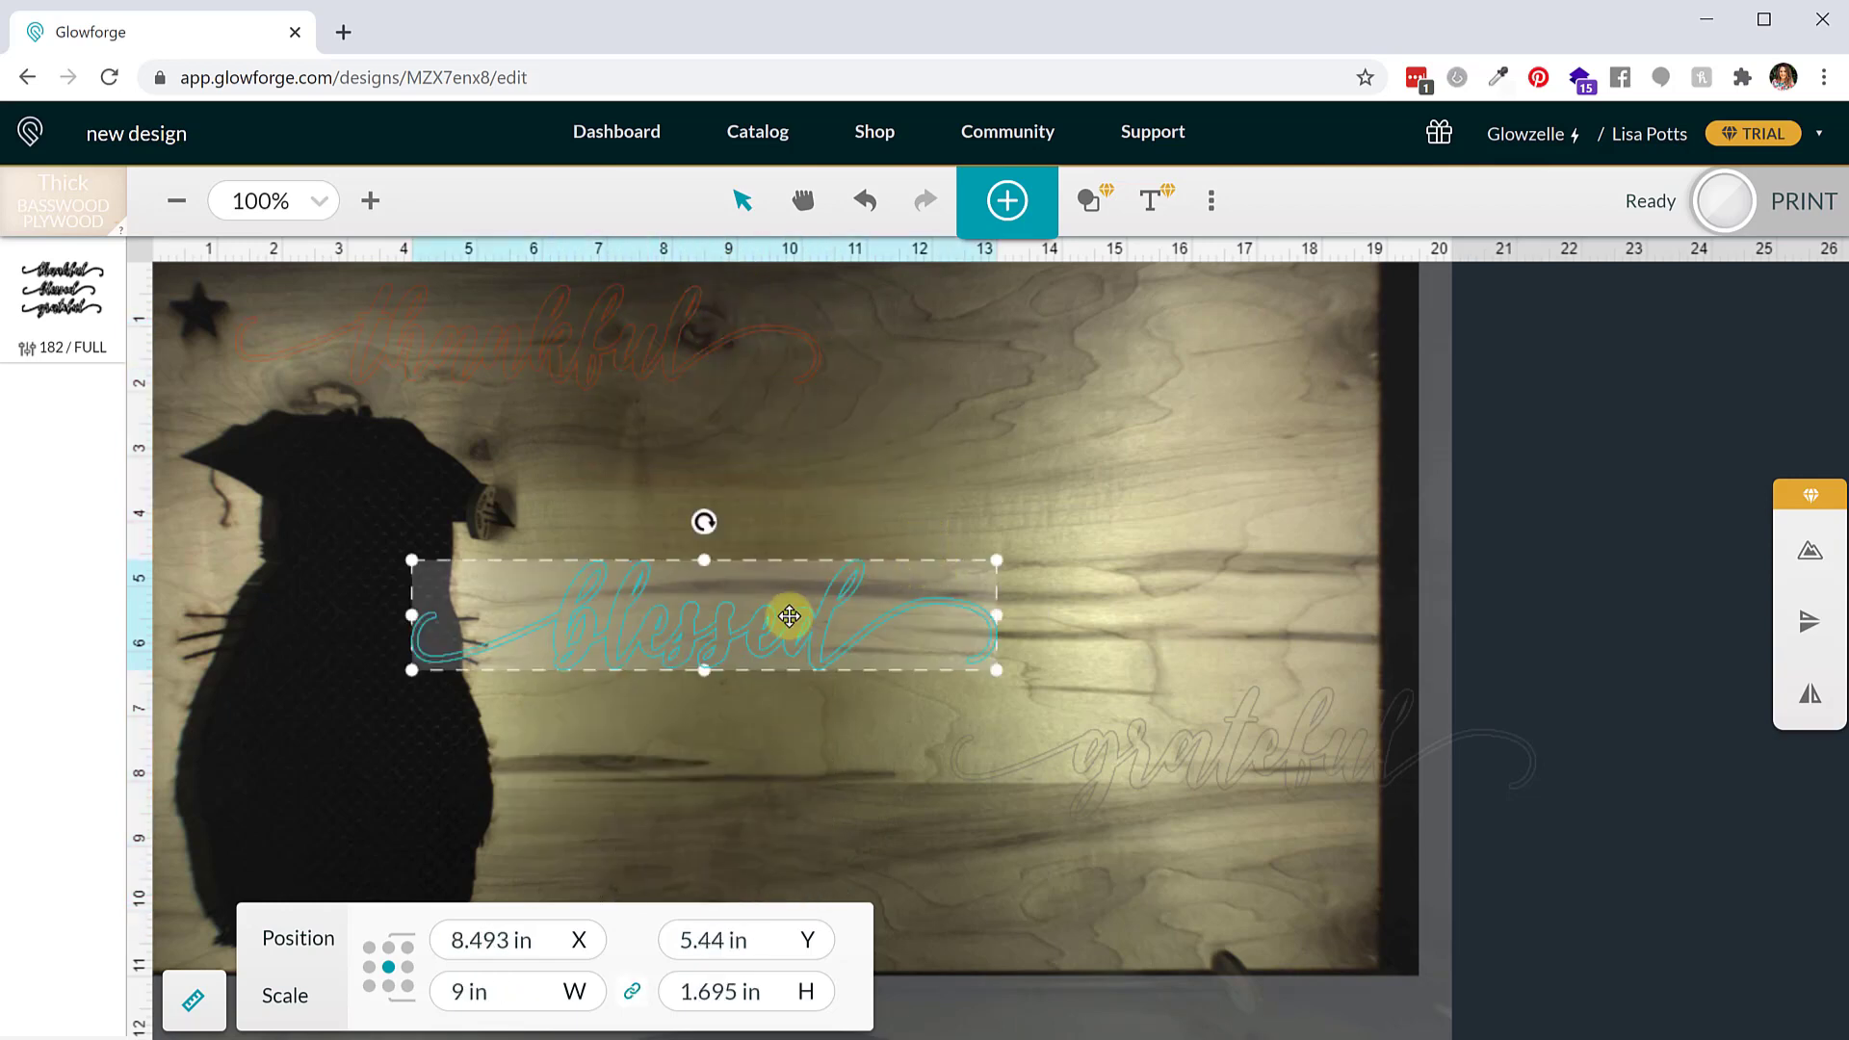
Move the blessed word down to the bottom of the bed
drag(784, 614, 858, 879)
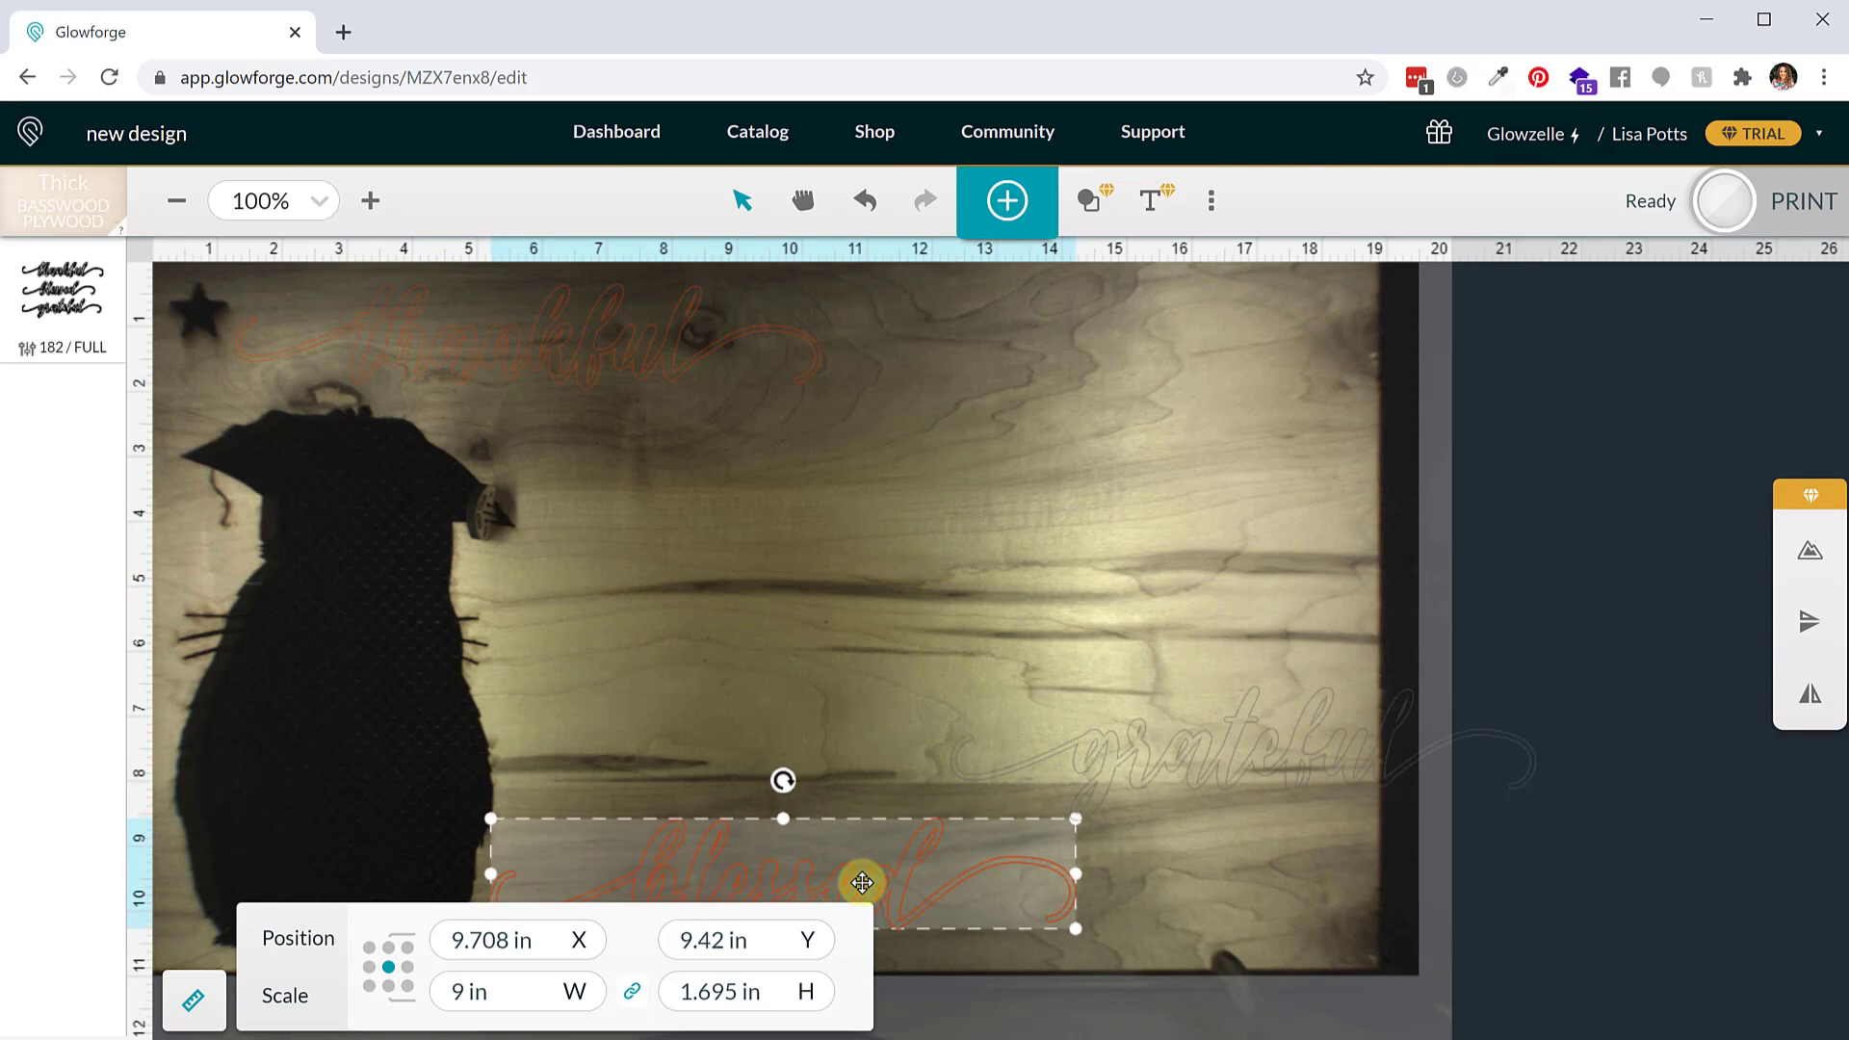
click(193, 1000)
drag(648, 900, 679, 908)
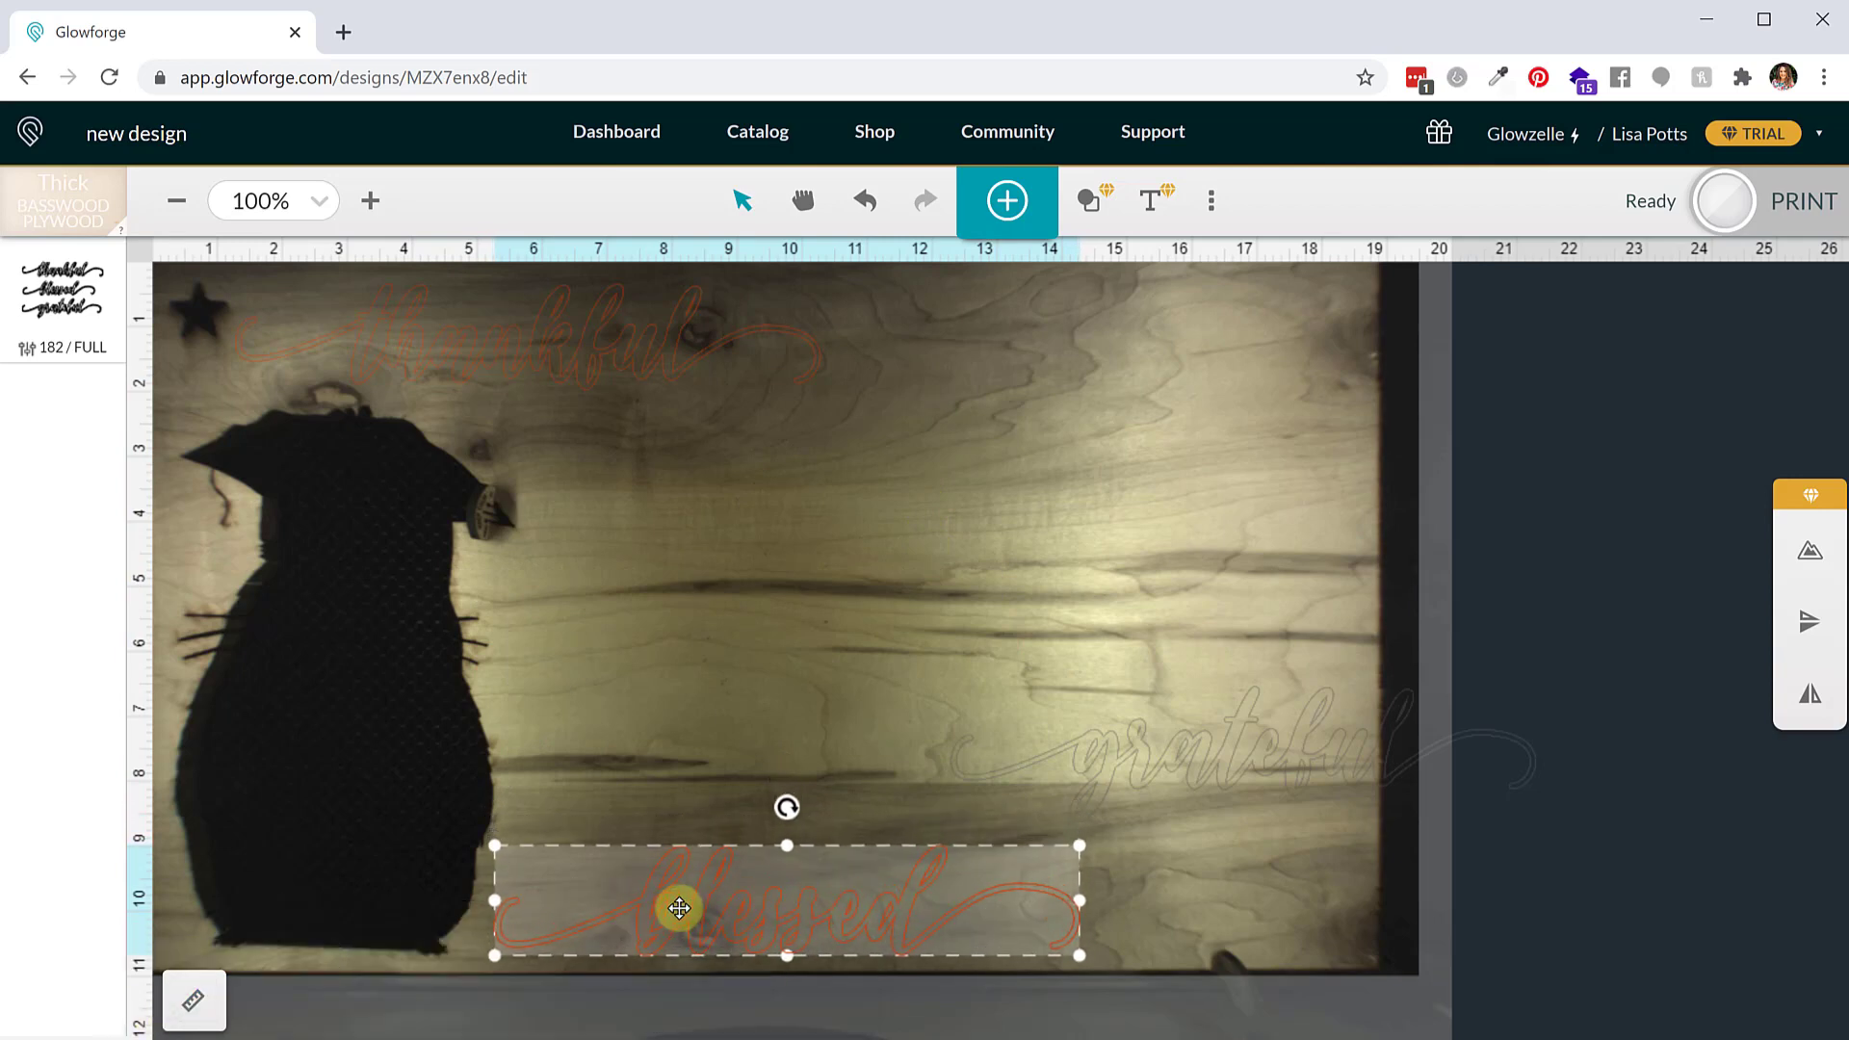
Move the grateful word just above blessed near the bottom of the bed
drag(1015, 747, 797, 798)
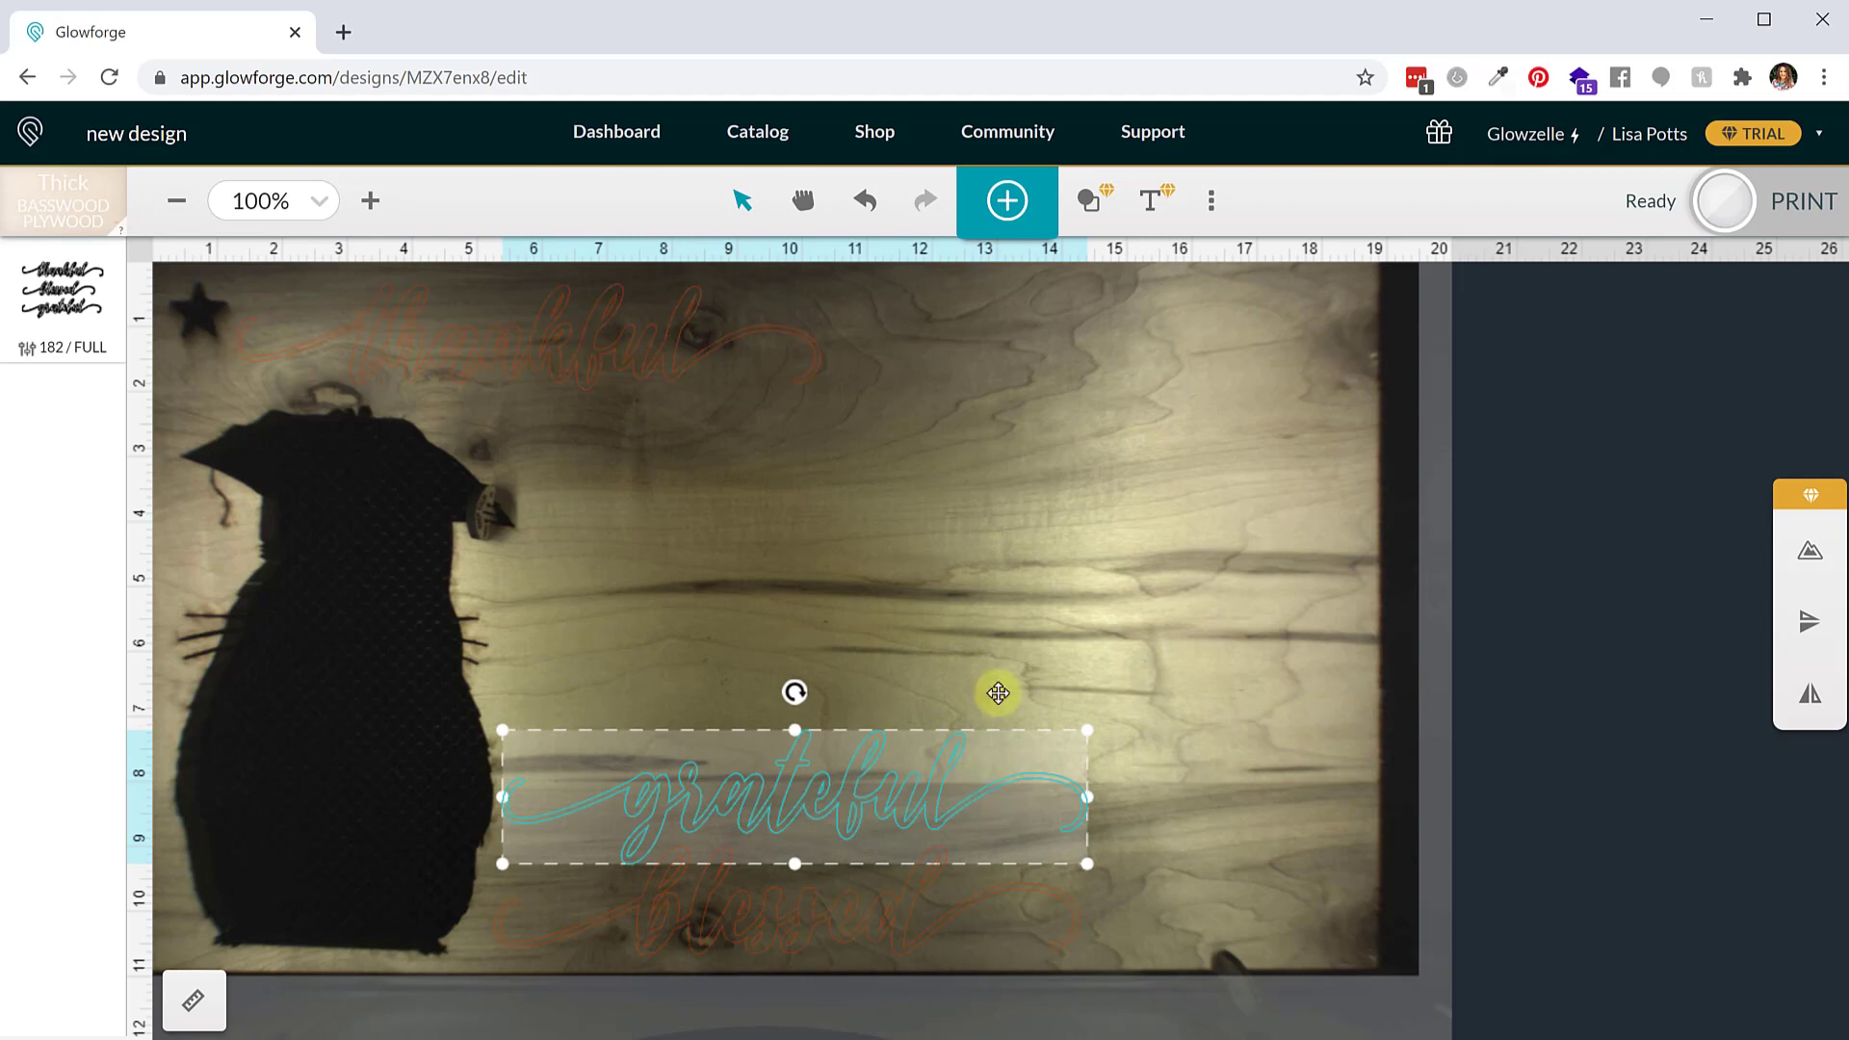
click(1031, 557)
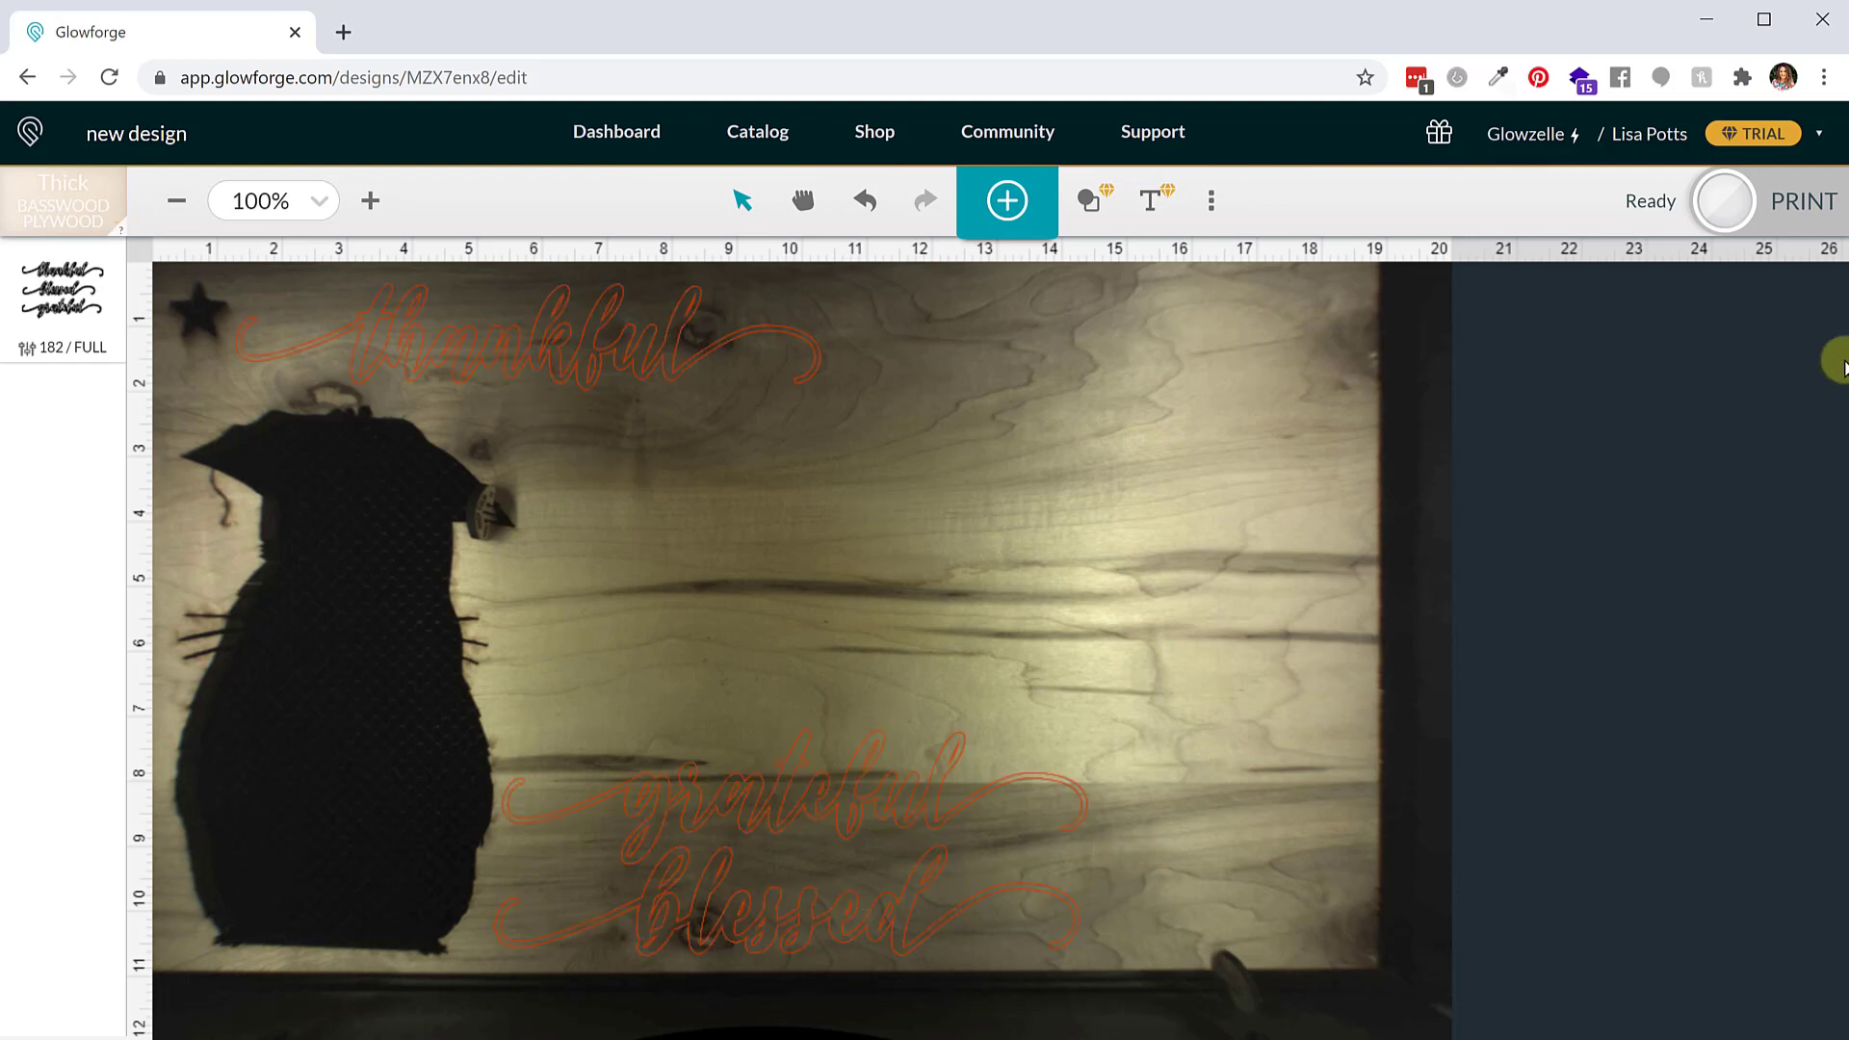
click(1802, 199)
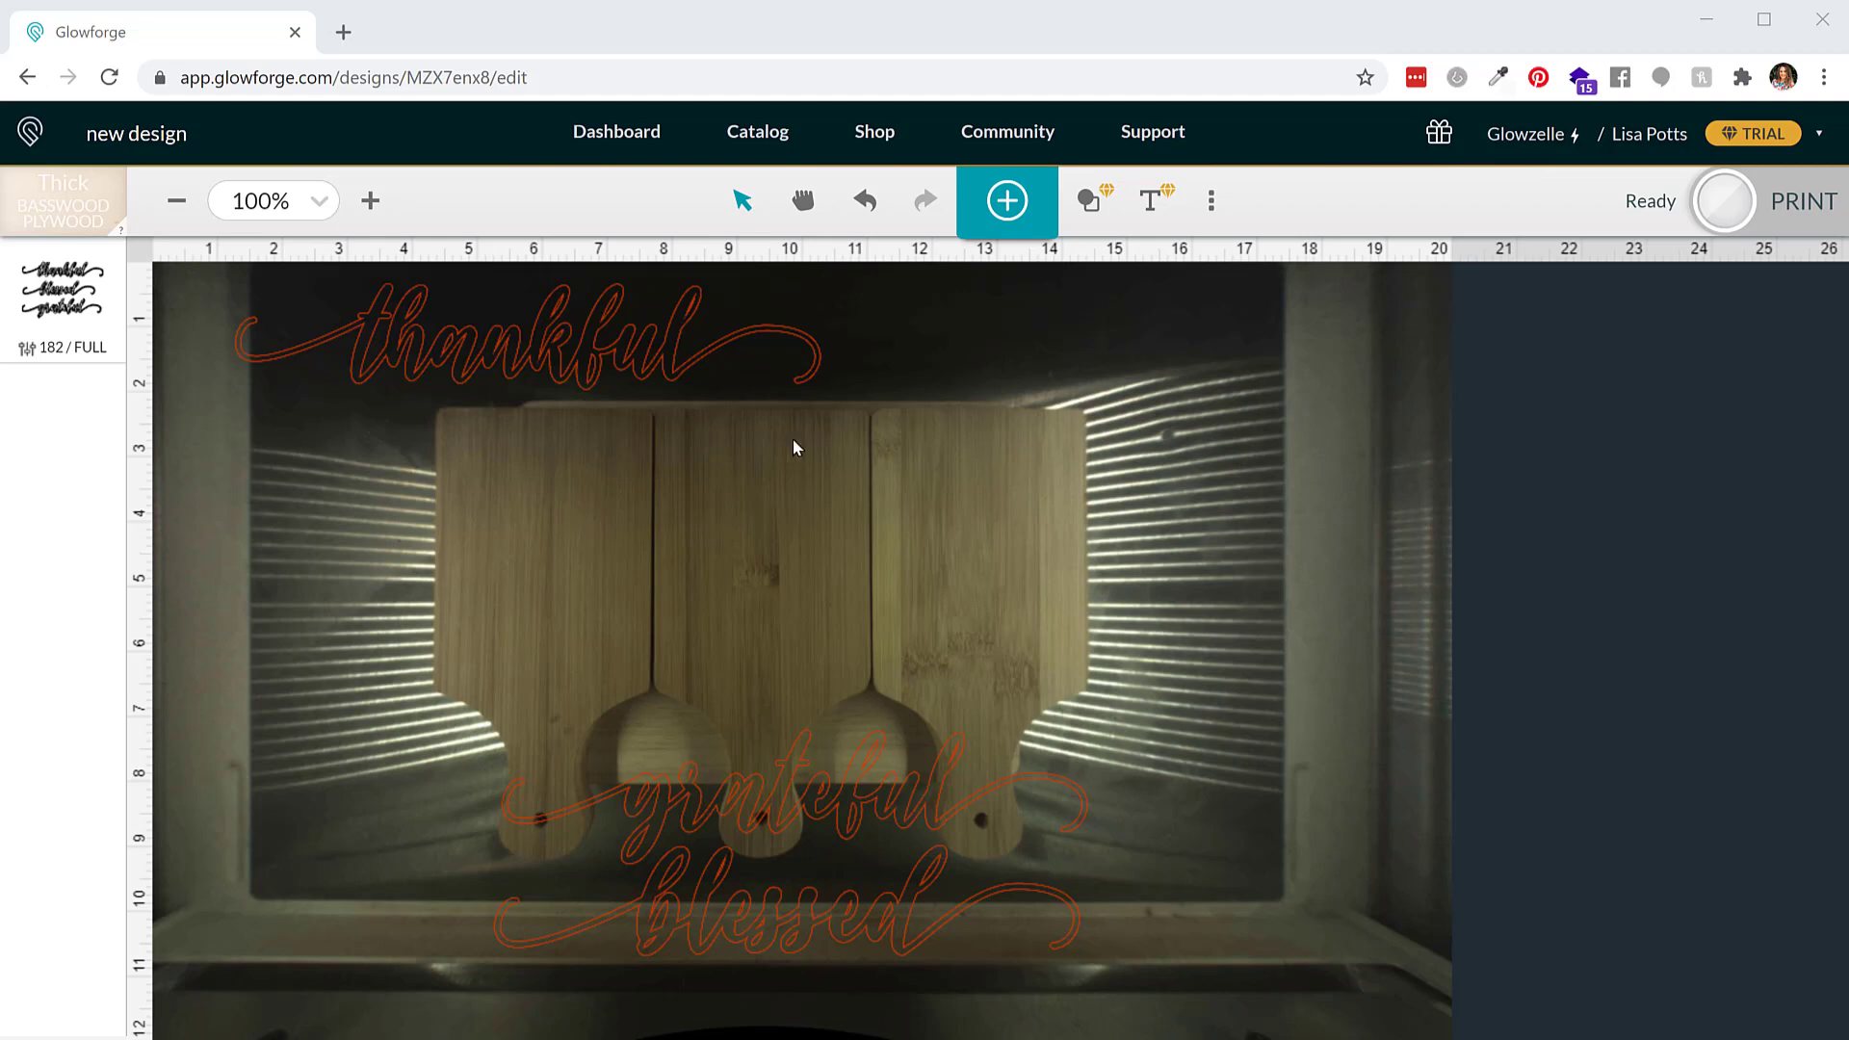
Set the thankful word's width to 4 in
click(674, 371)
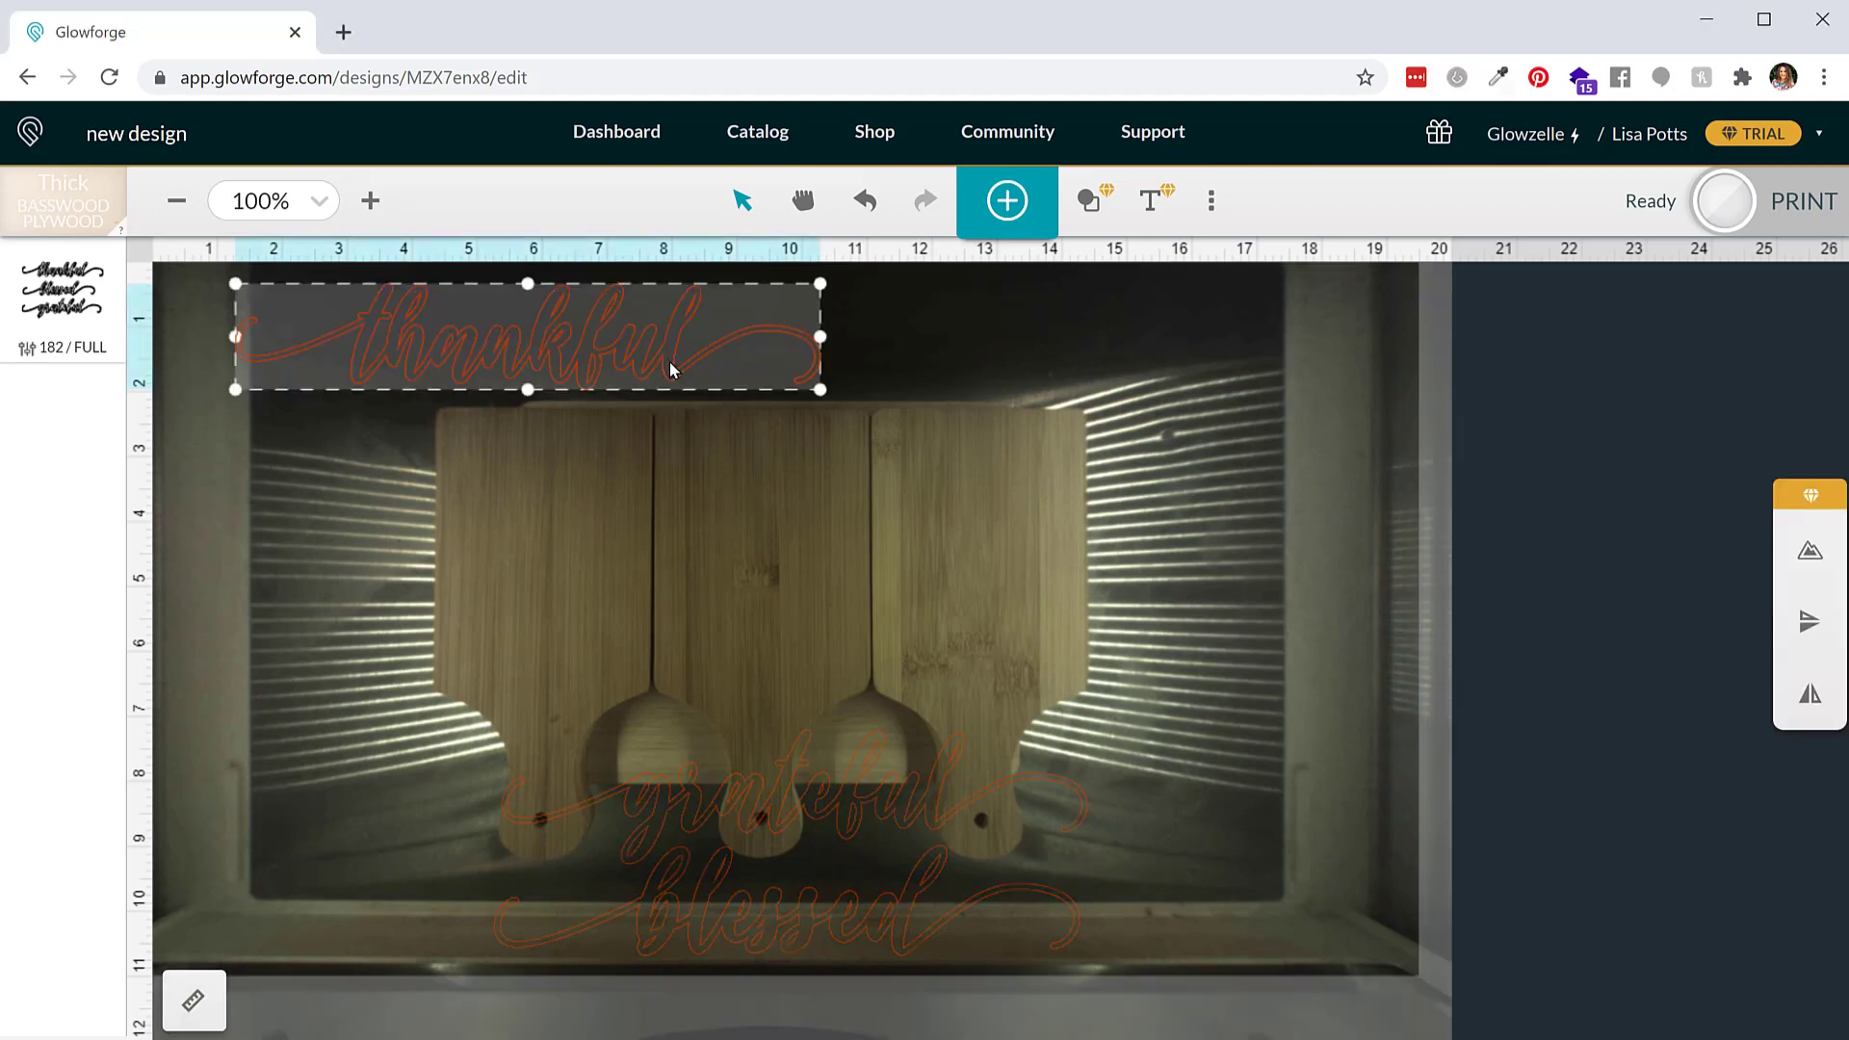
click(192, 1001)
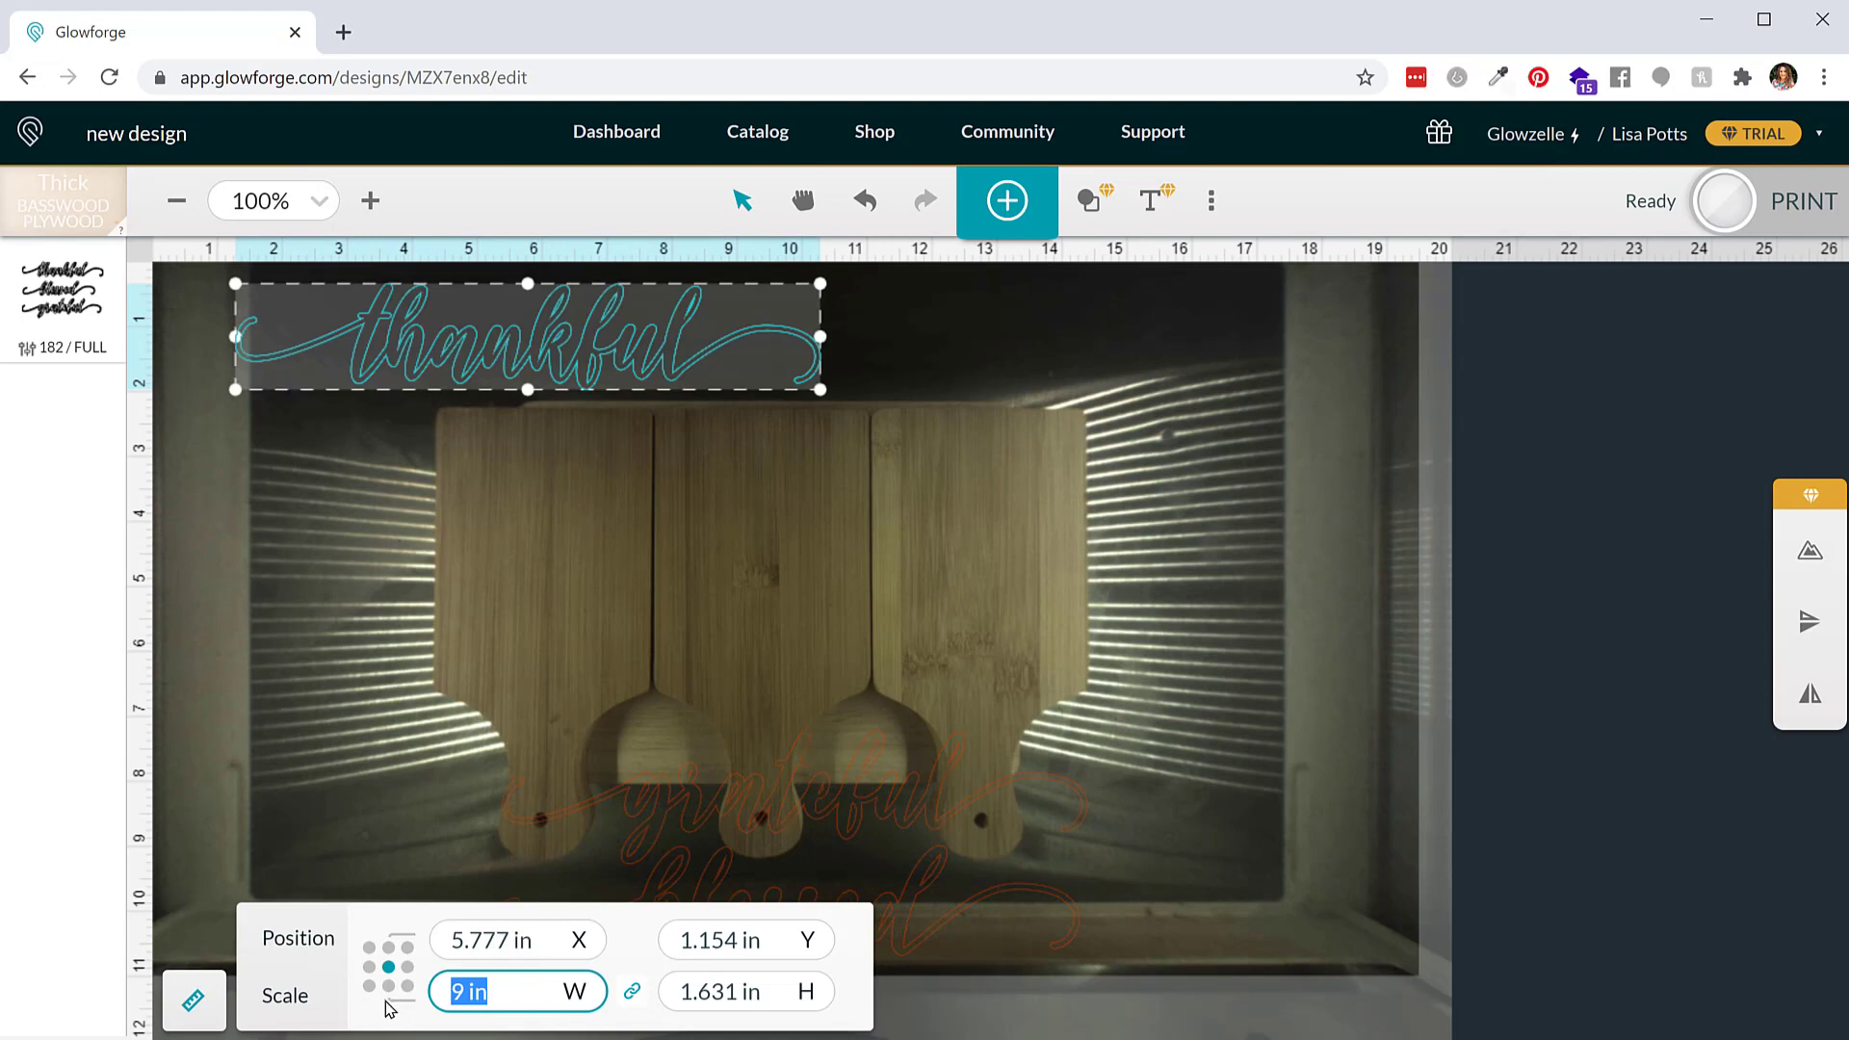
text(4)
key(Return)
Set the grateful word's width to 4 in
click(755, 634)
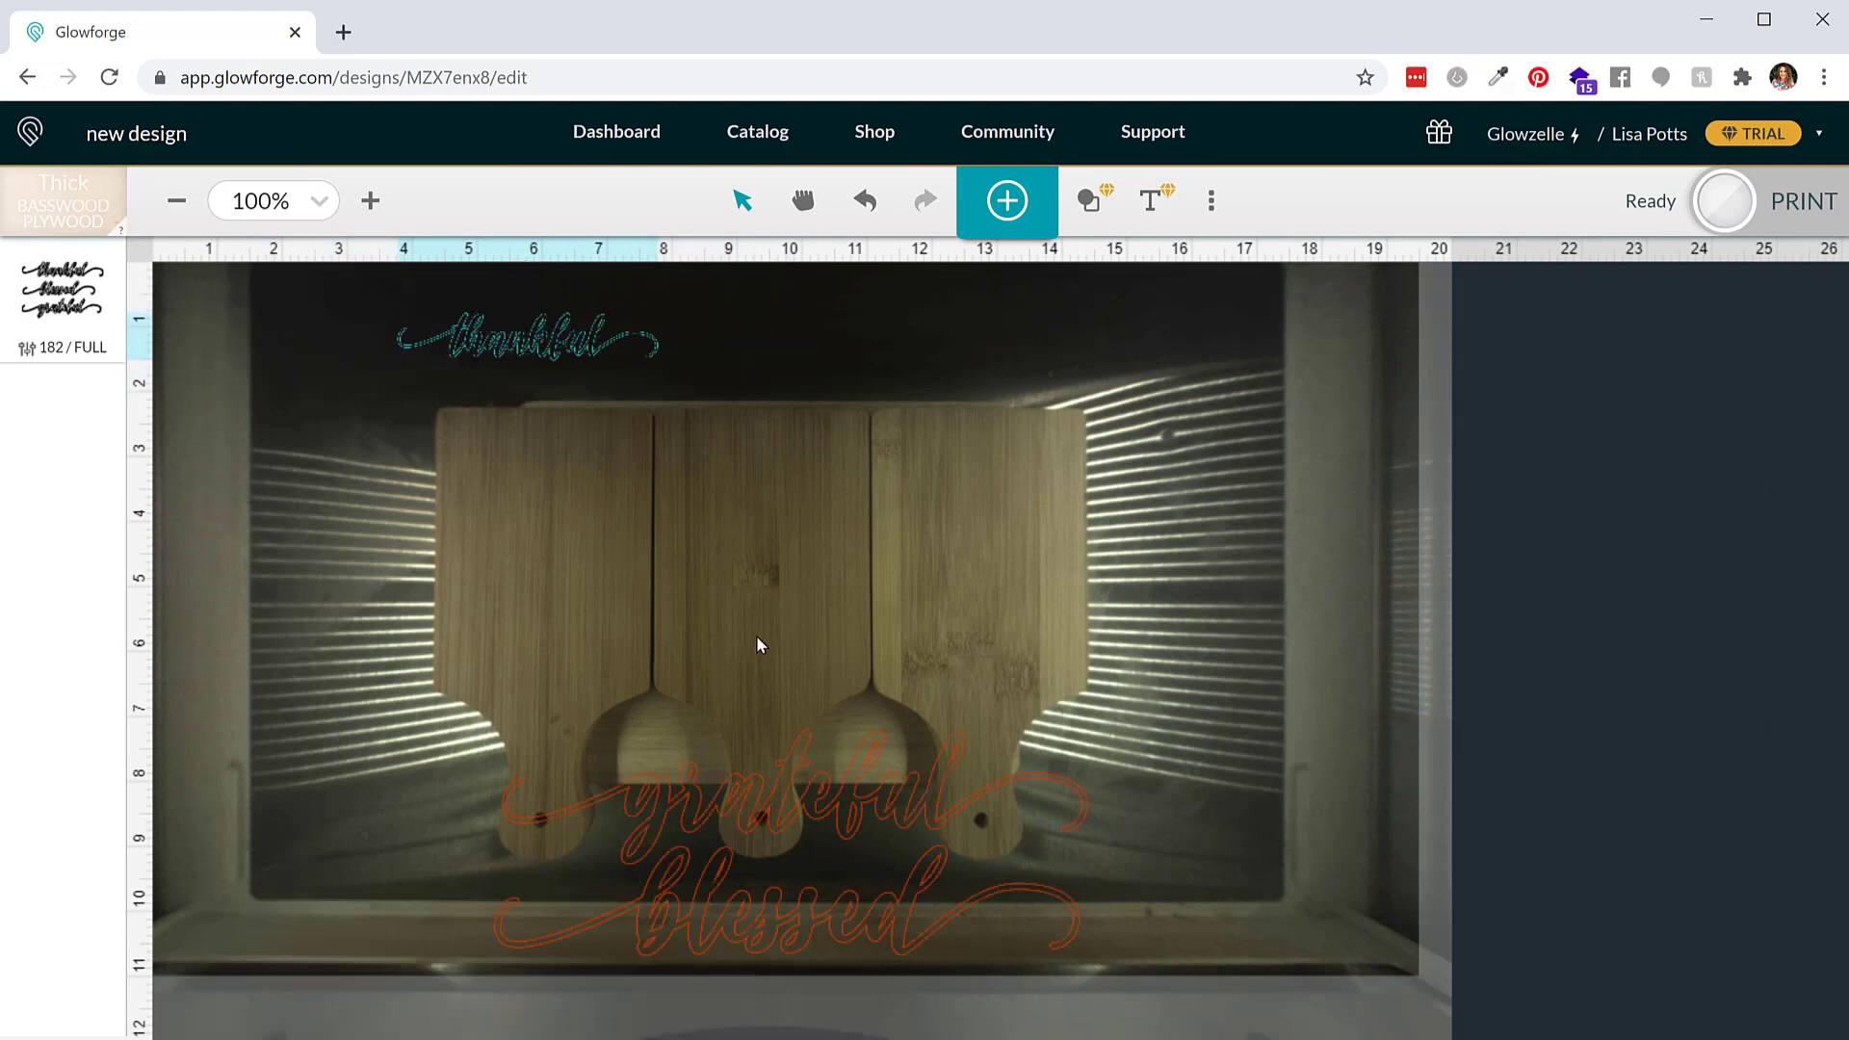
click(737, 778)
click(471, 990)
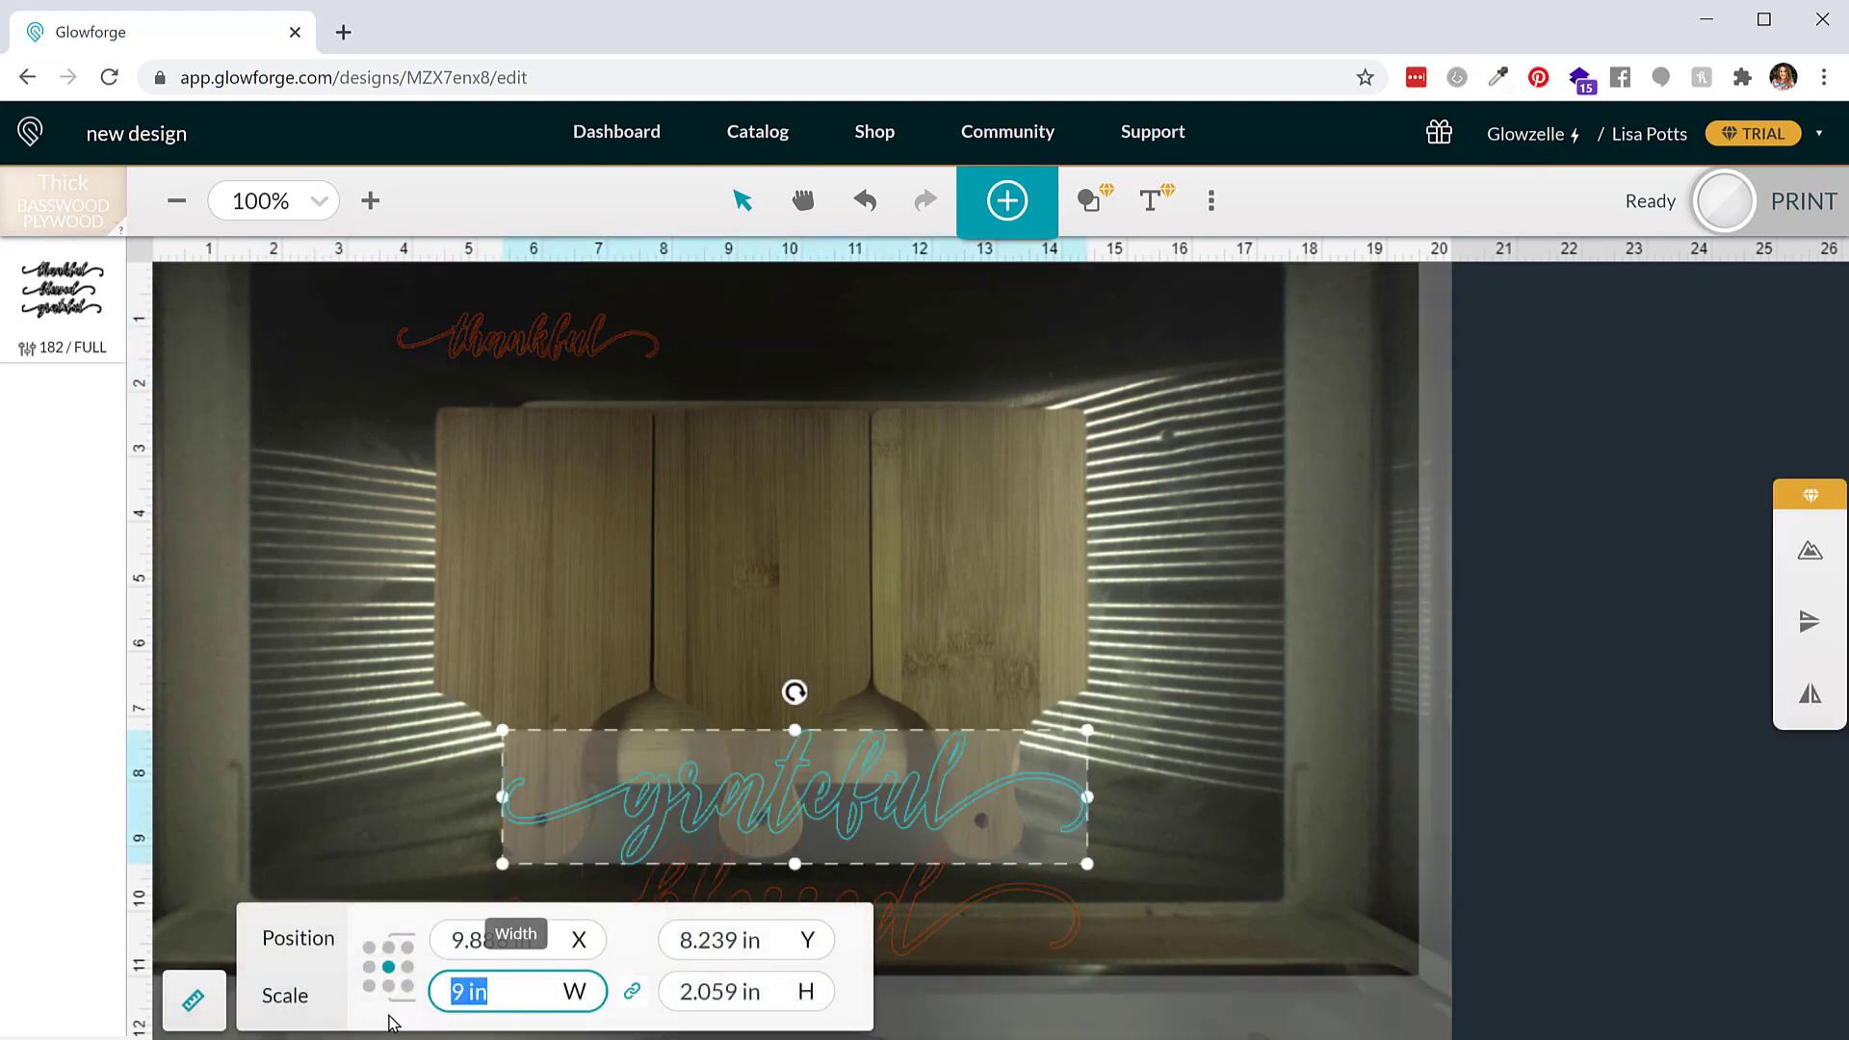
text(4)
key(Return)
Set the blessed word's width to 4 in
click(889, 936)
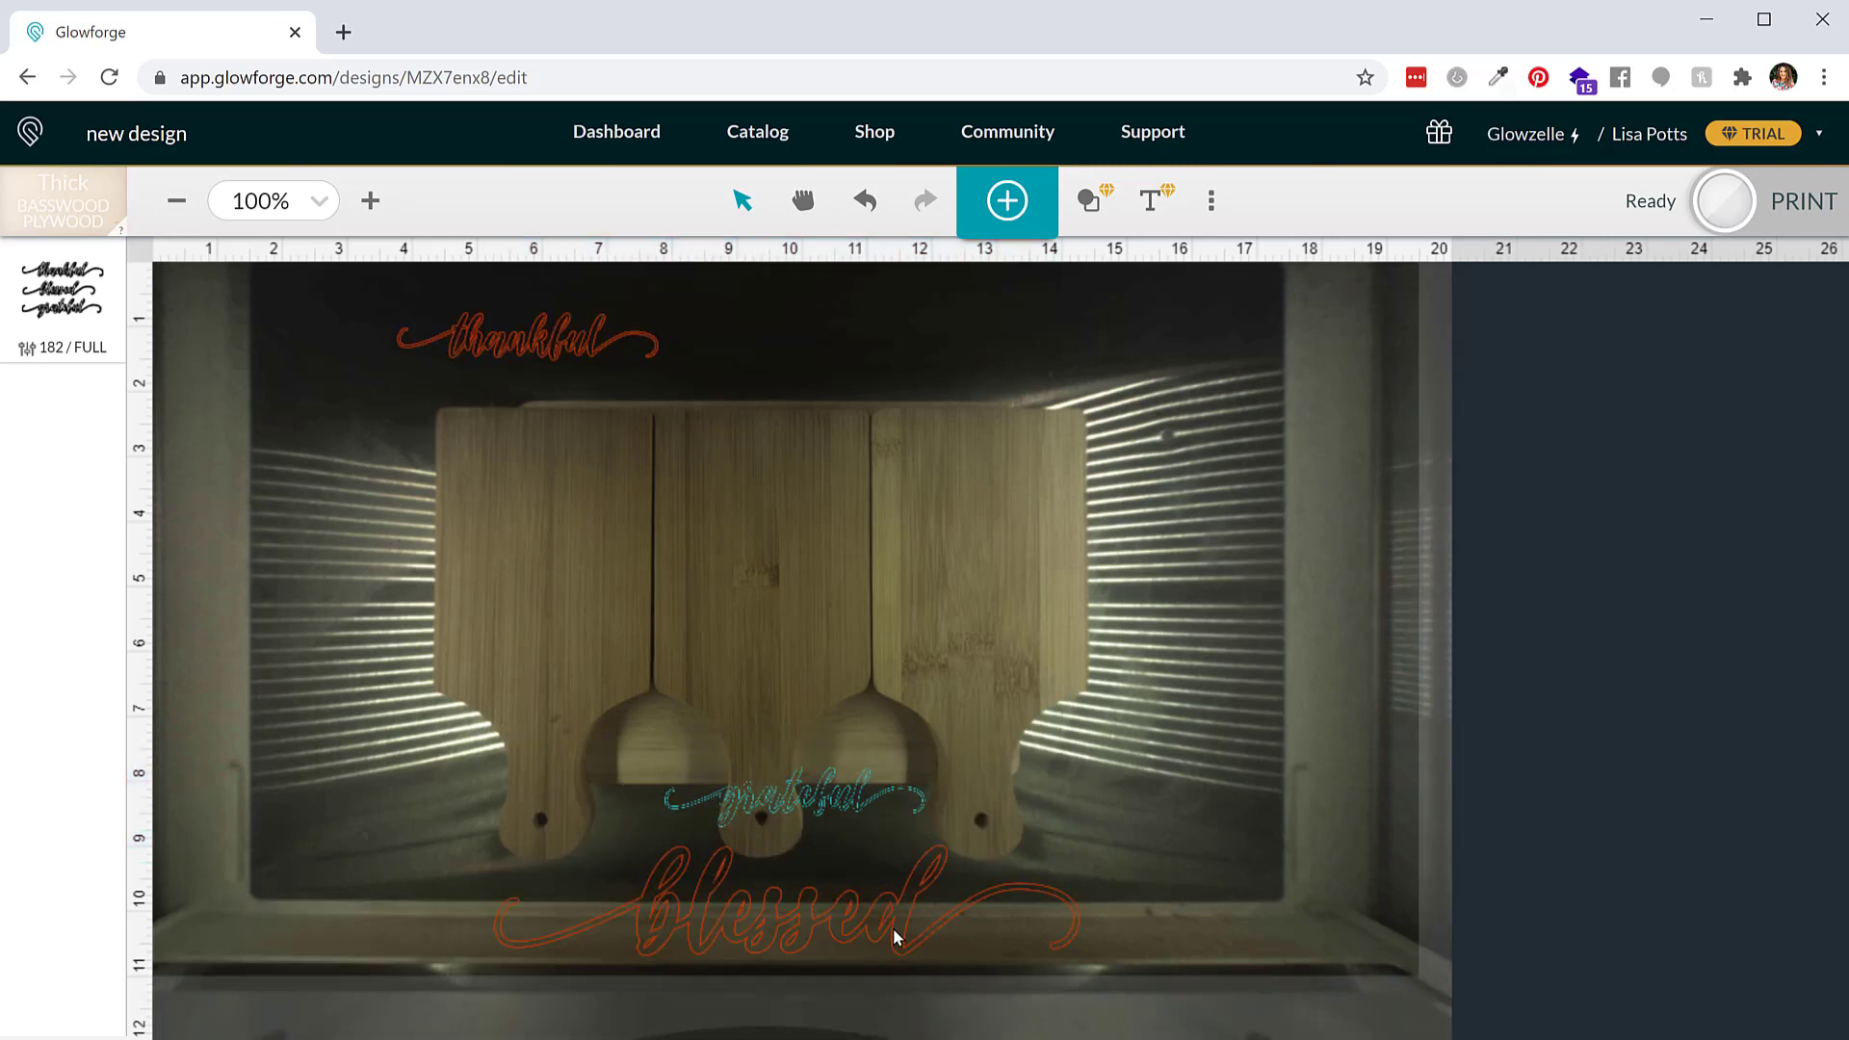
click(487, 992)
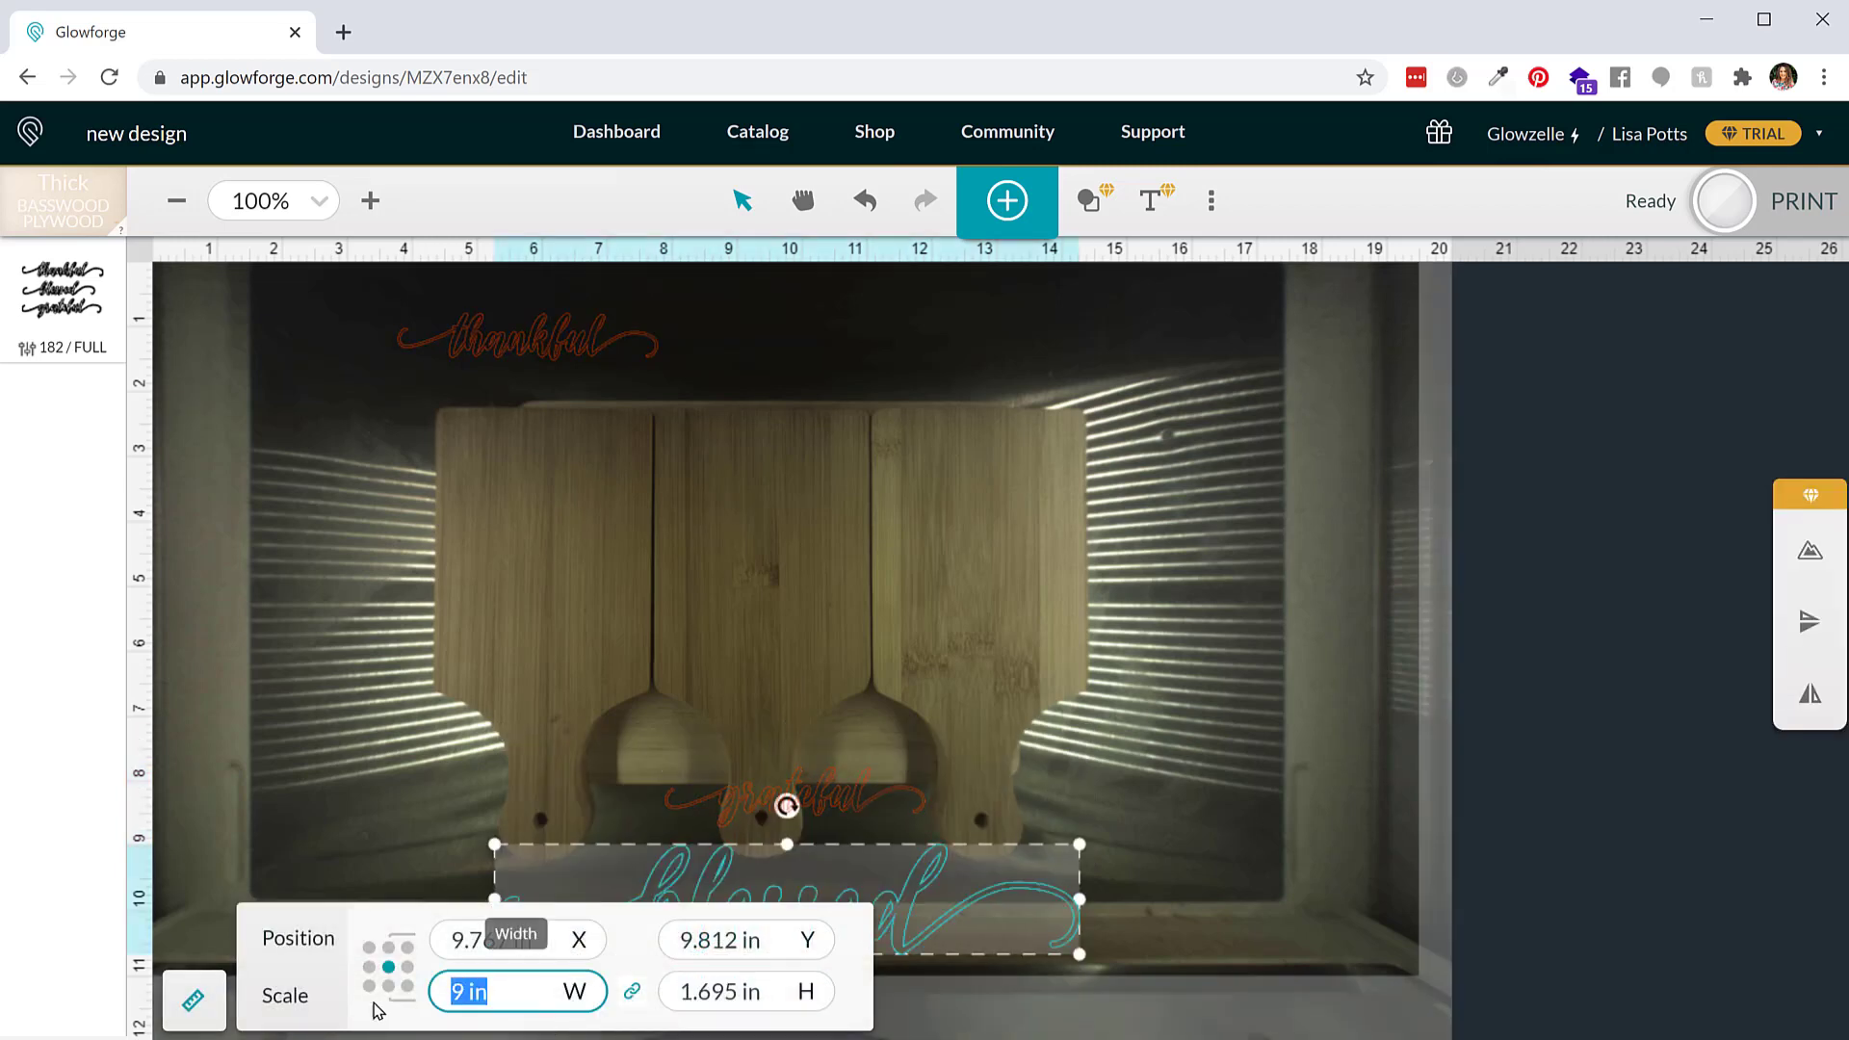
text(4)
key(Return)
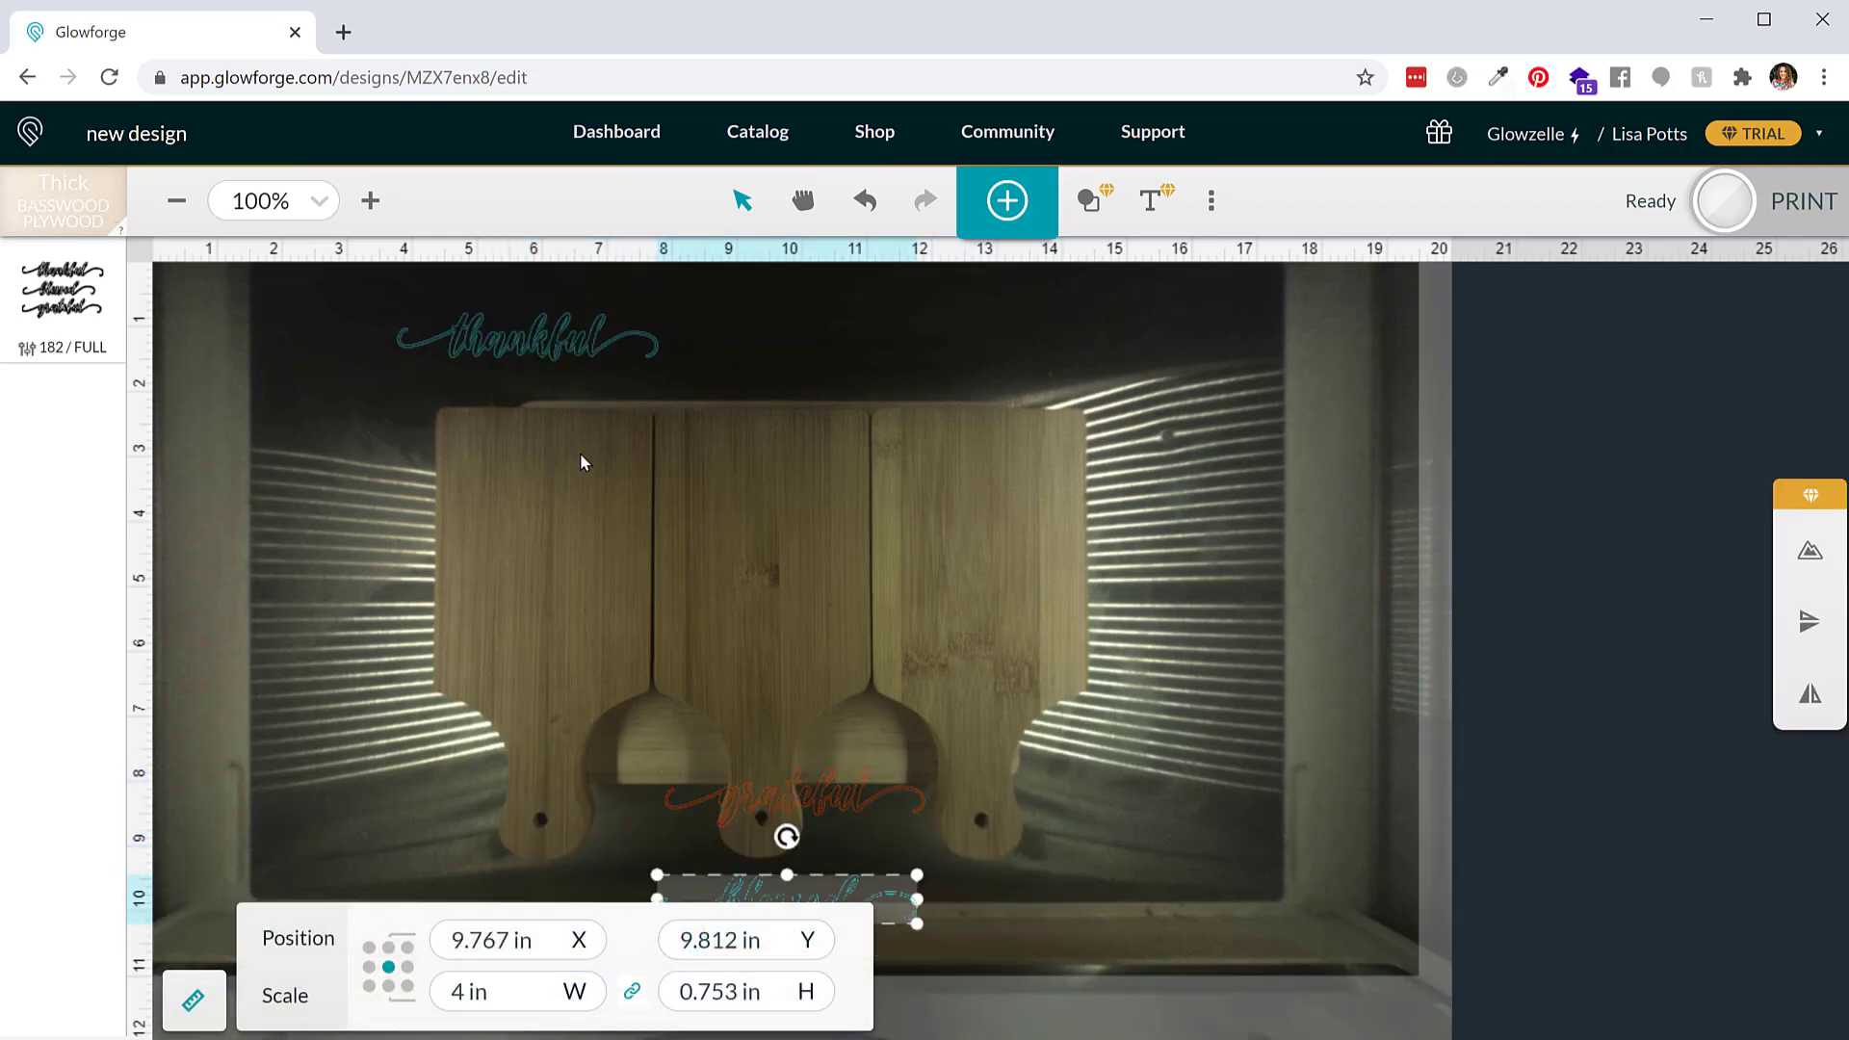
Place the thankful word vertically on the left cutting board
click(580, 452)
drag(569, 372, 595, 520)
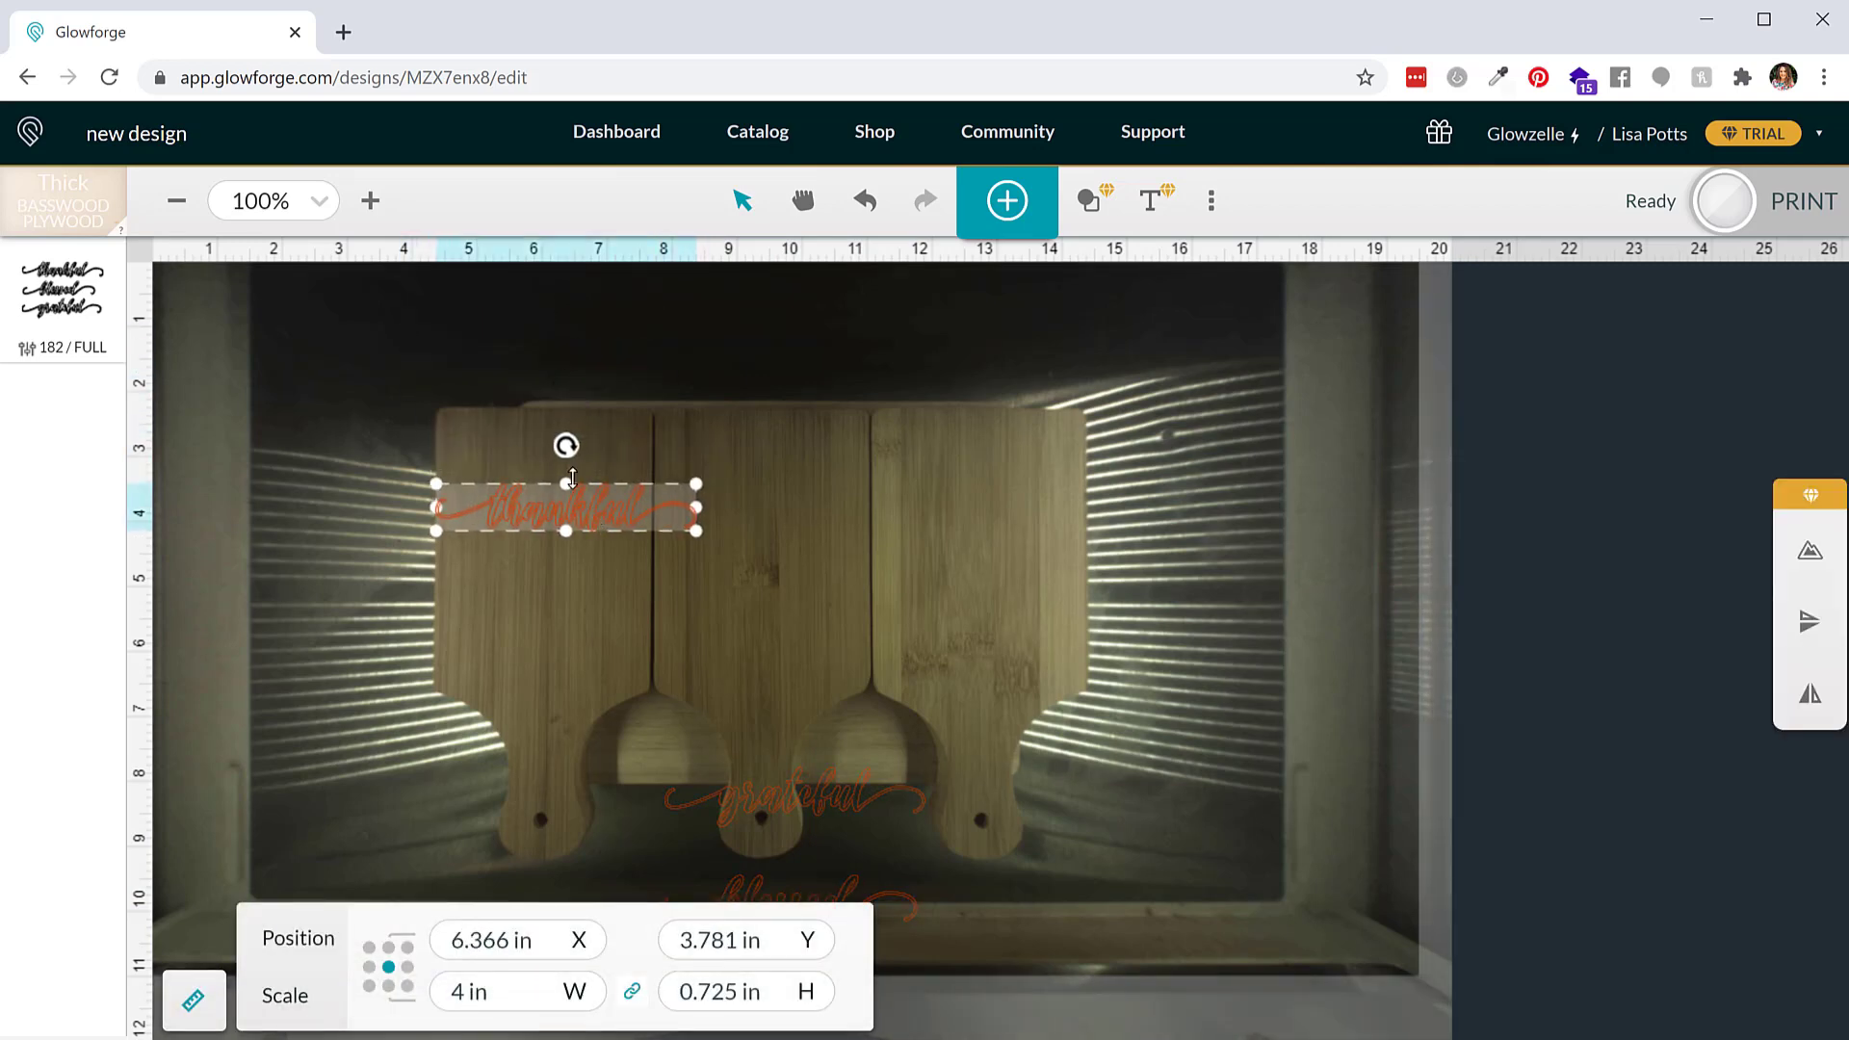
drag(511, 442, 451, 520)
drag(568, 507, 612, 557)
click(739, 502)
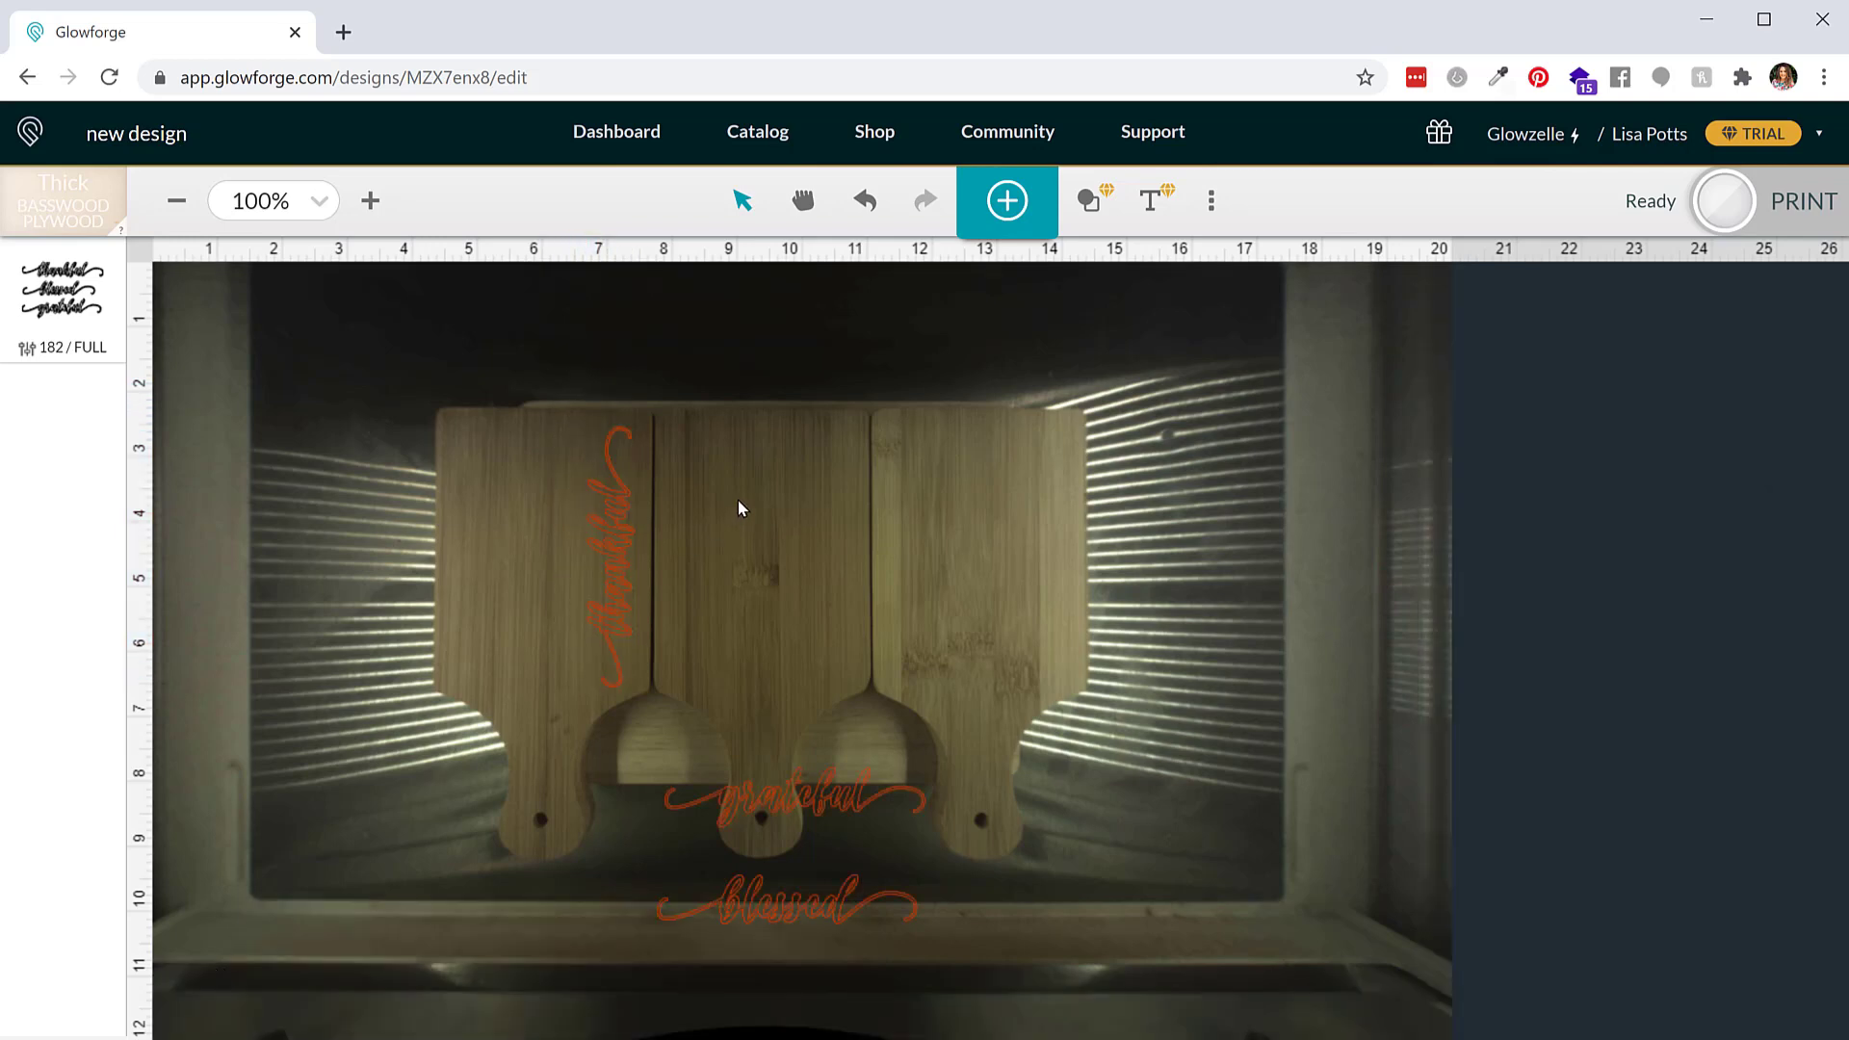
Set the laser focus on the middle cutting board
click(1211, 203)
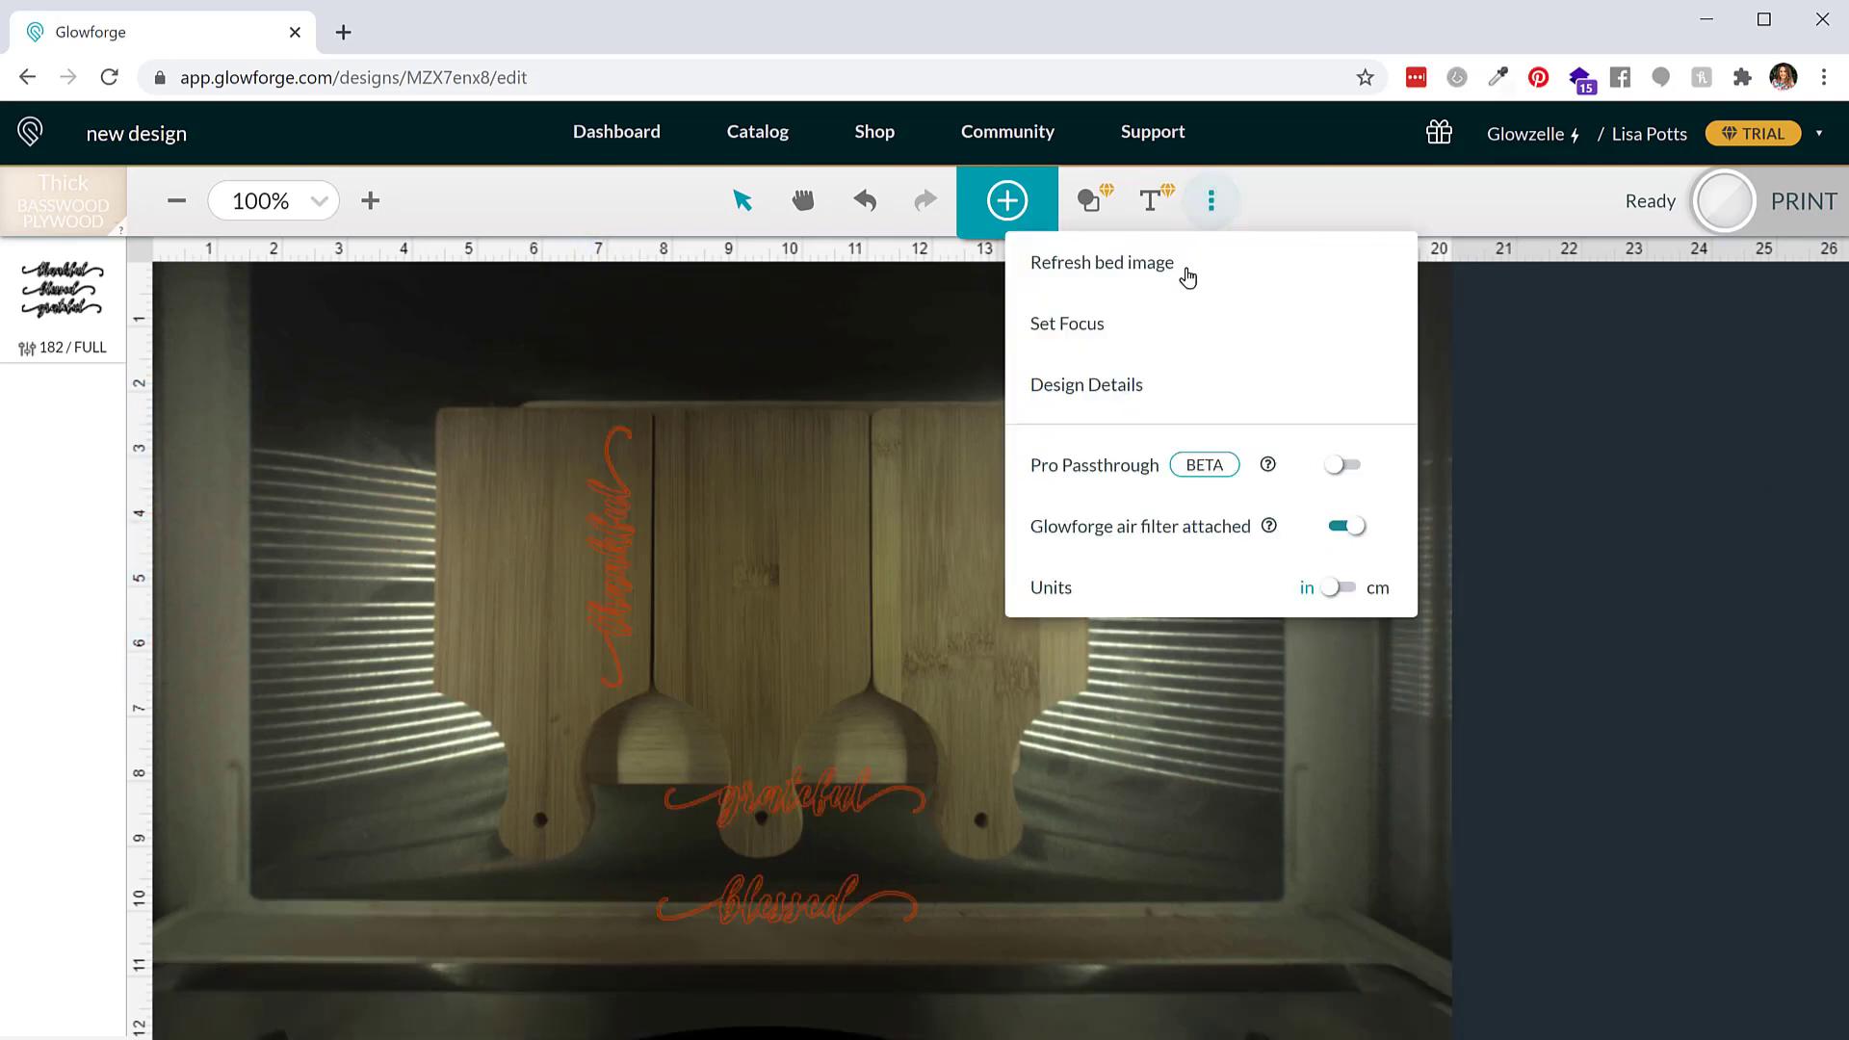
click(1123, 322)
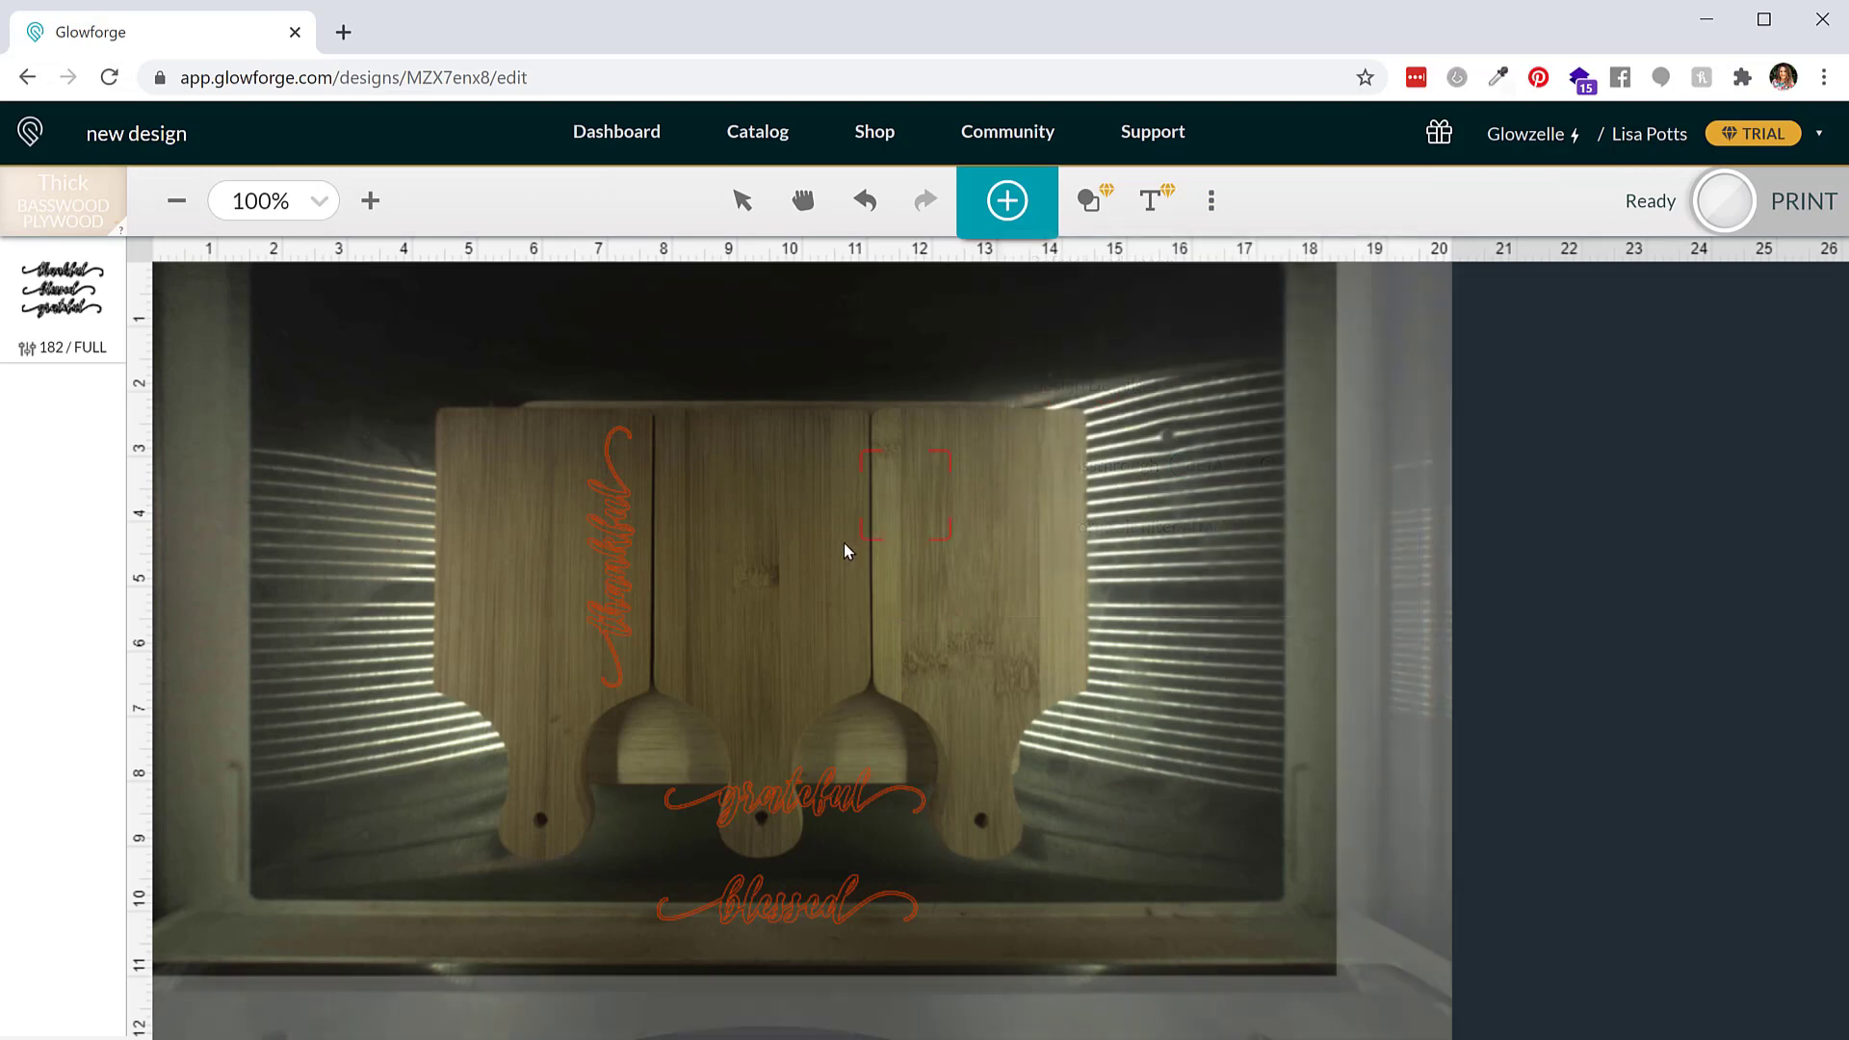
click(759, 576)
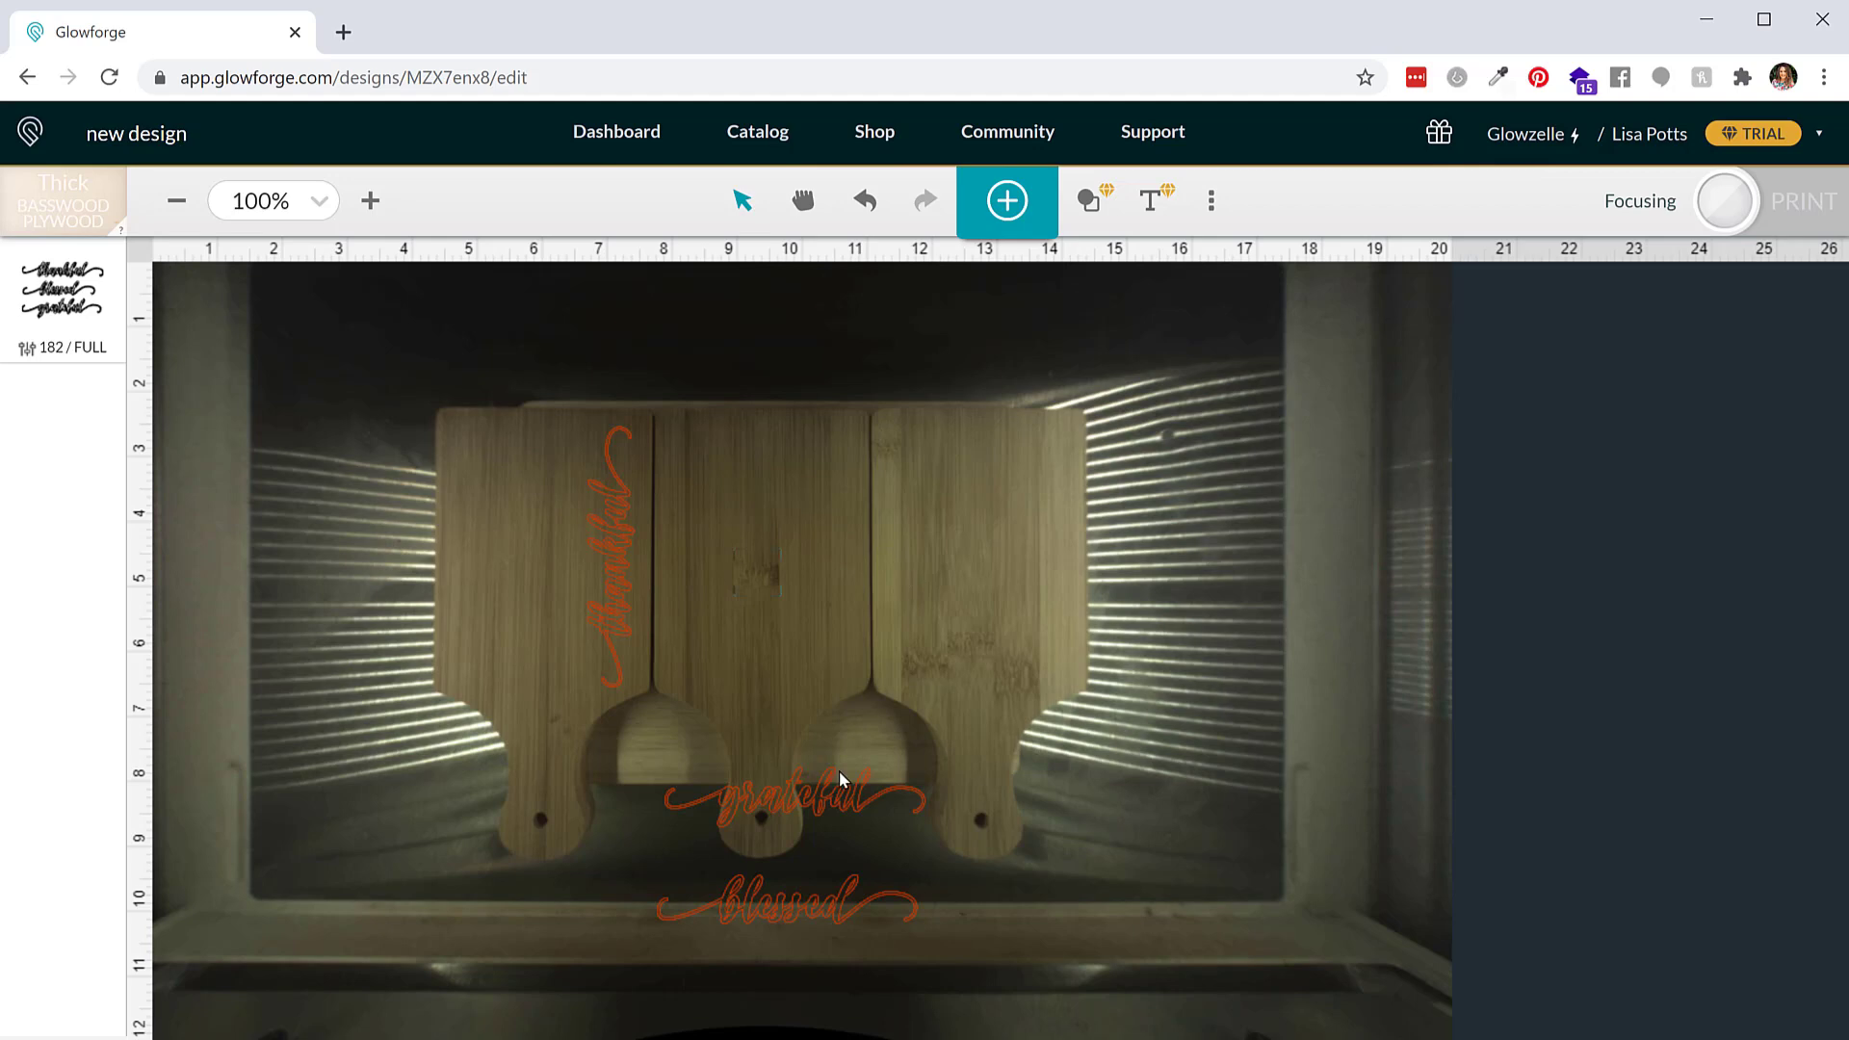
Place the grateful word vertically on the middle cutting board
drag(832, 775, 819, 631)
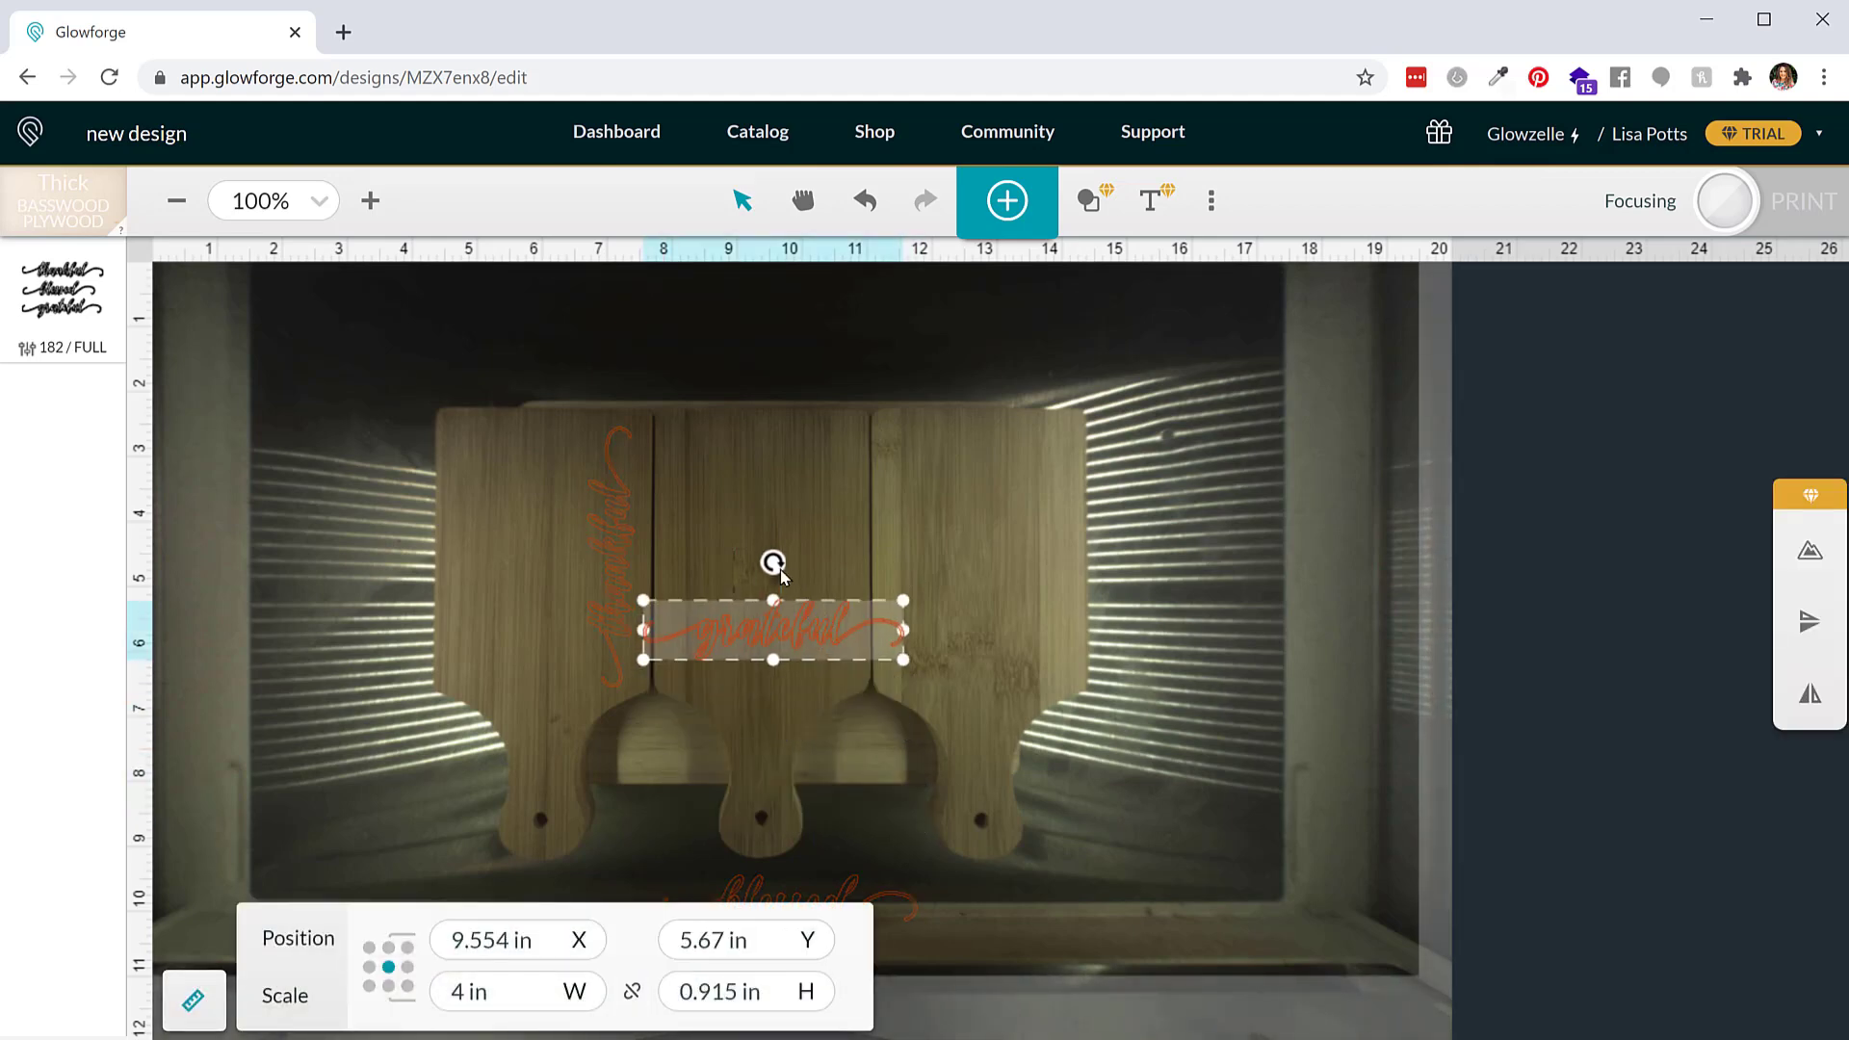
click(769, 552)
click(783, 626)
drag(774, 564, 833, 559)
click(963, 660)
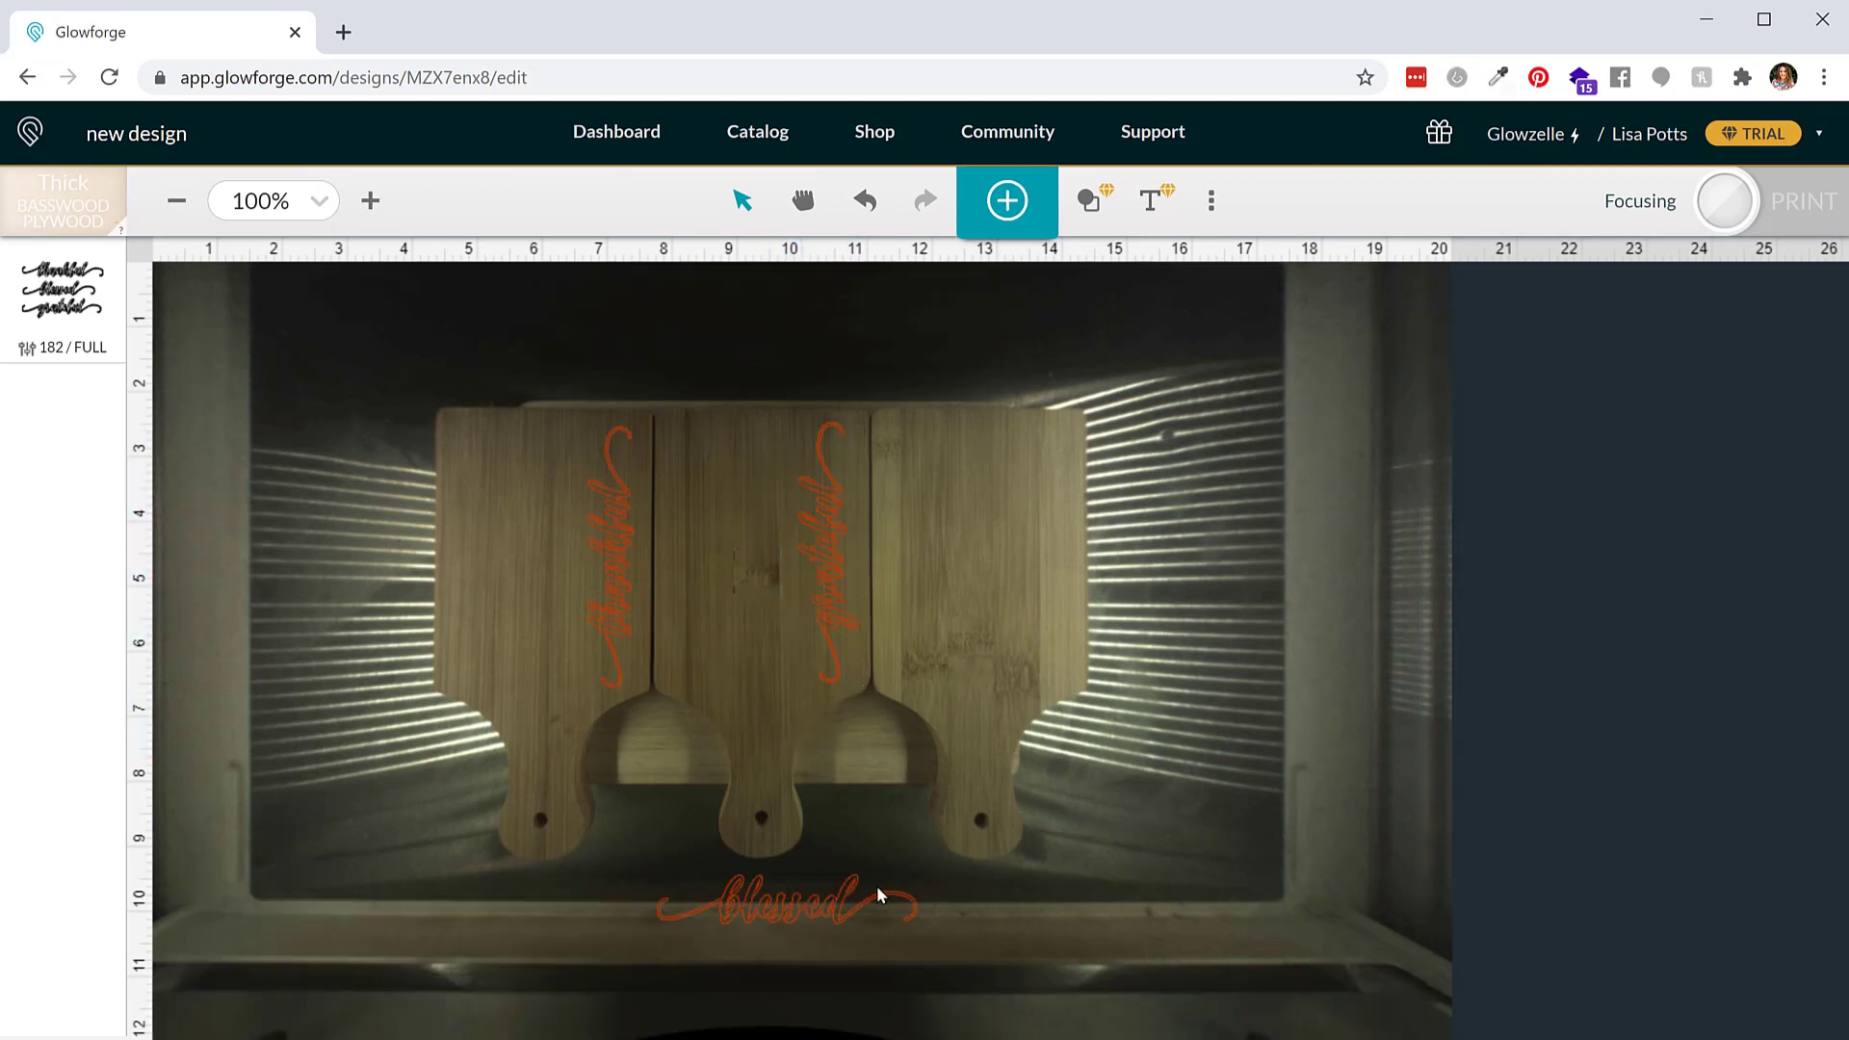
Place the blessed word vertically on the right cutting board
drag(876, 893, 1050, 597)
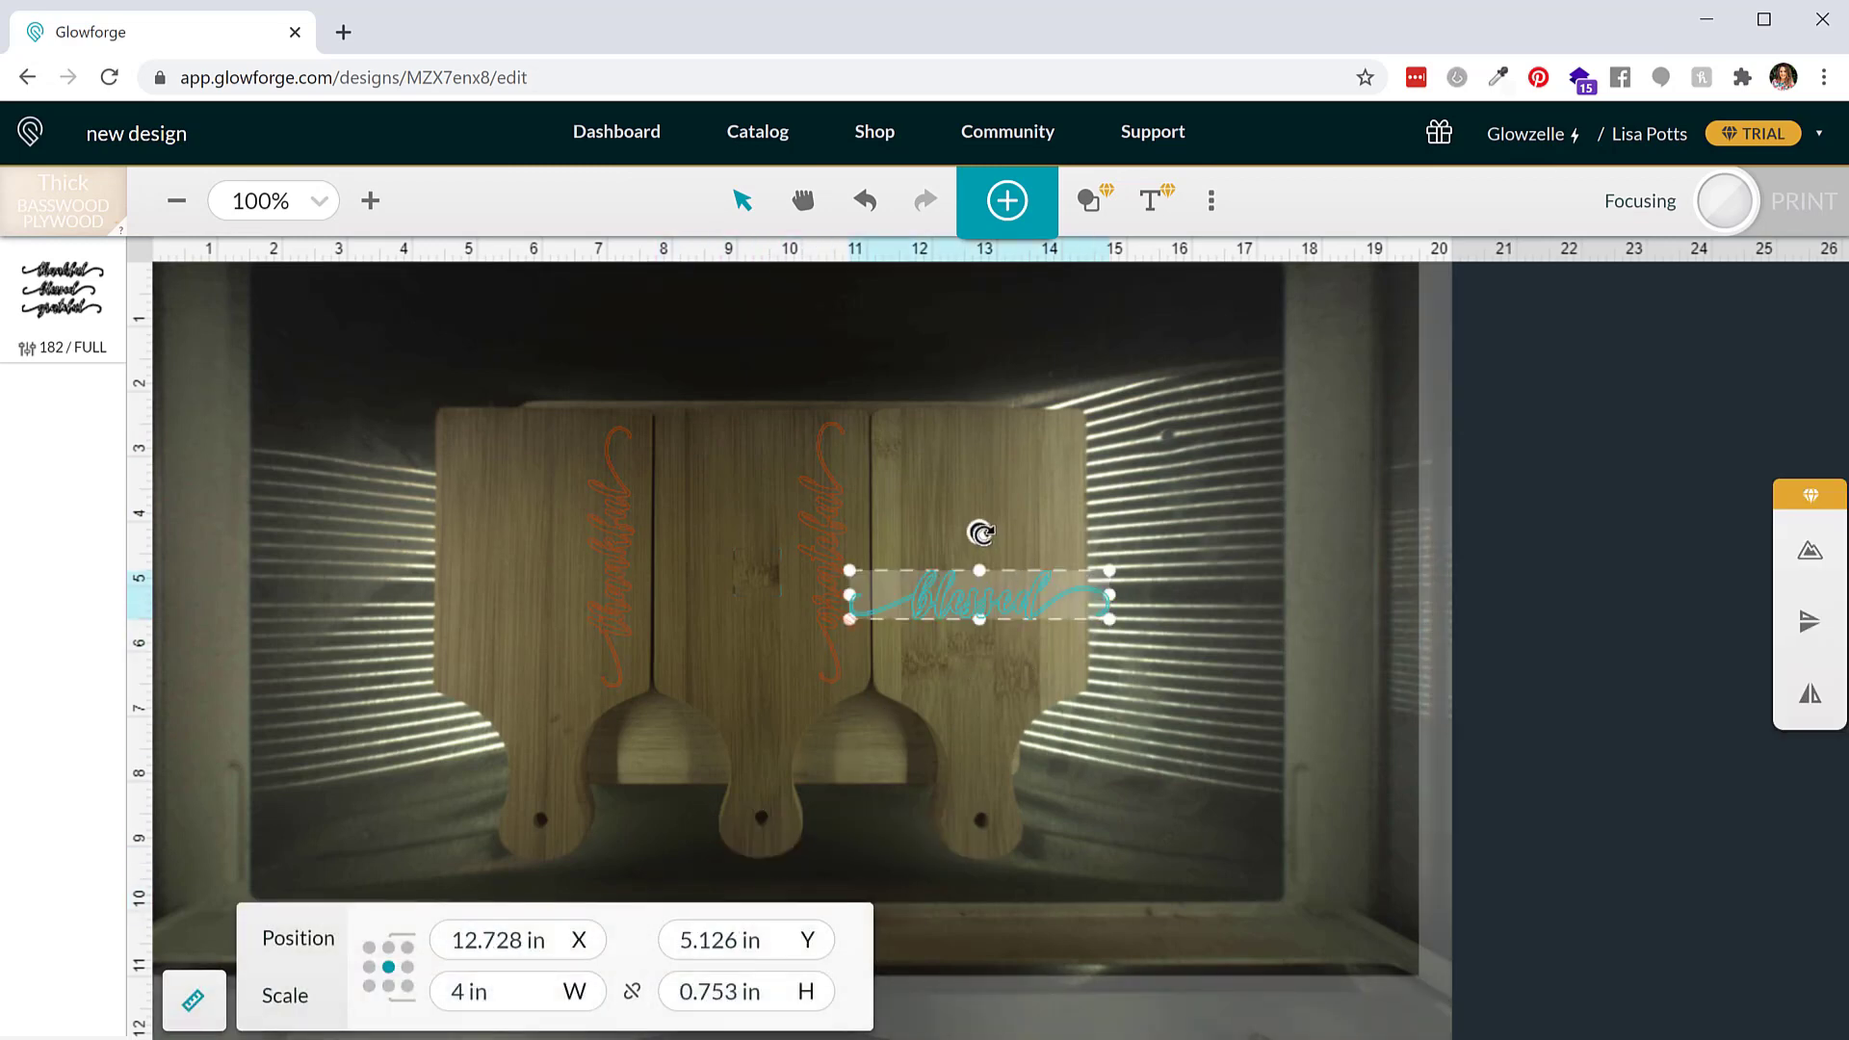
drag(980, 532, 1036, 558)
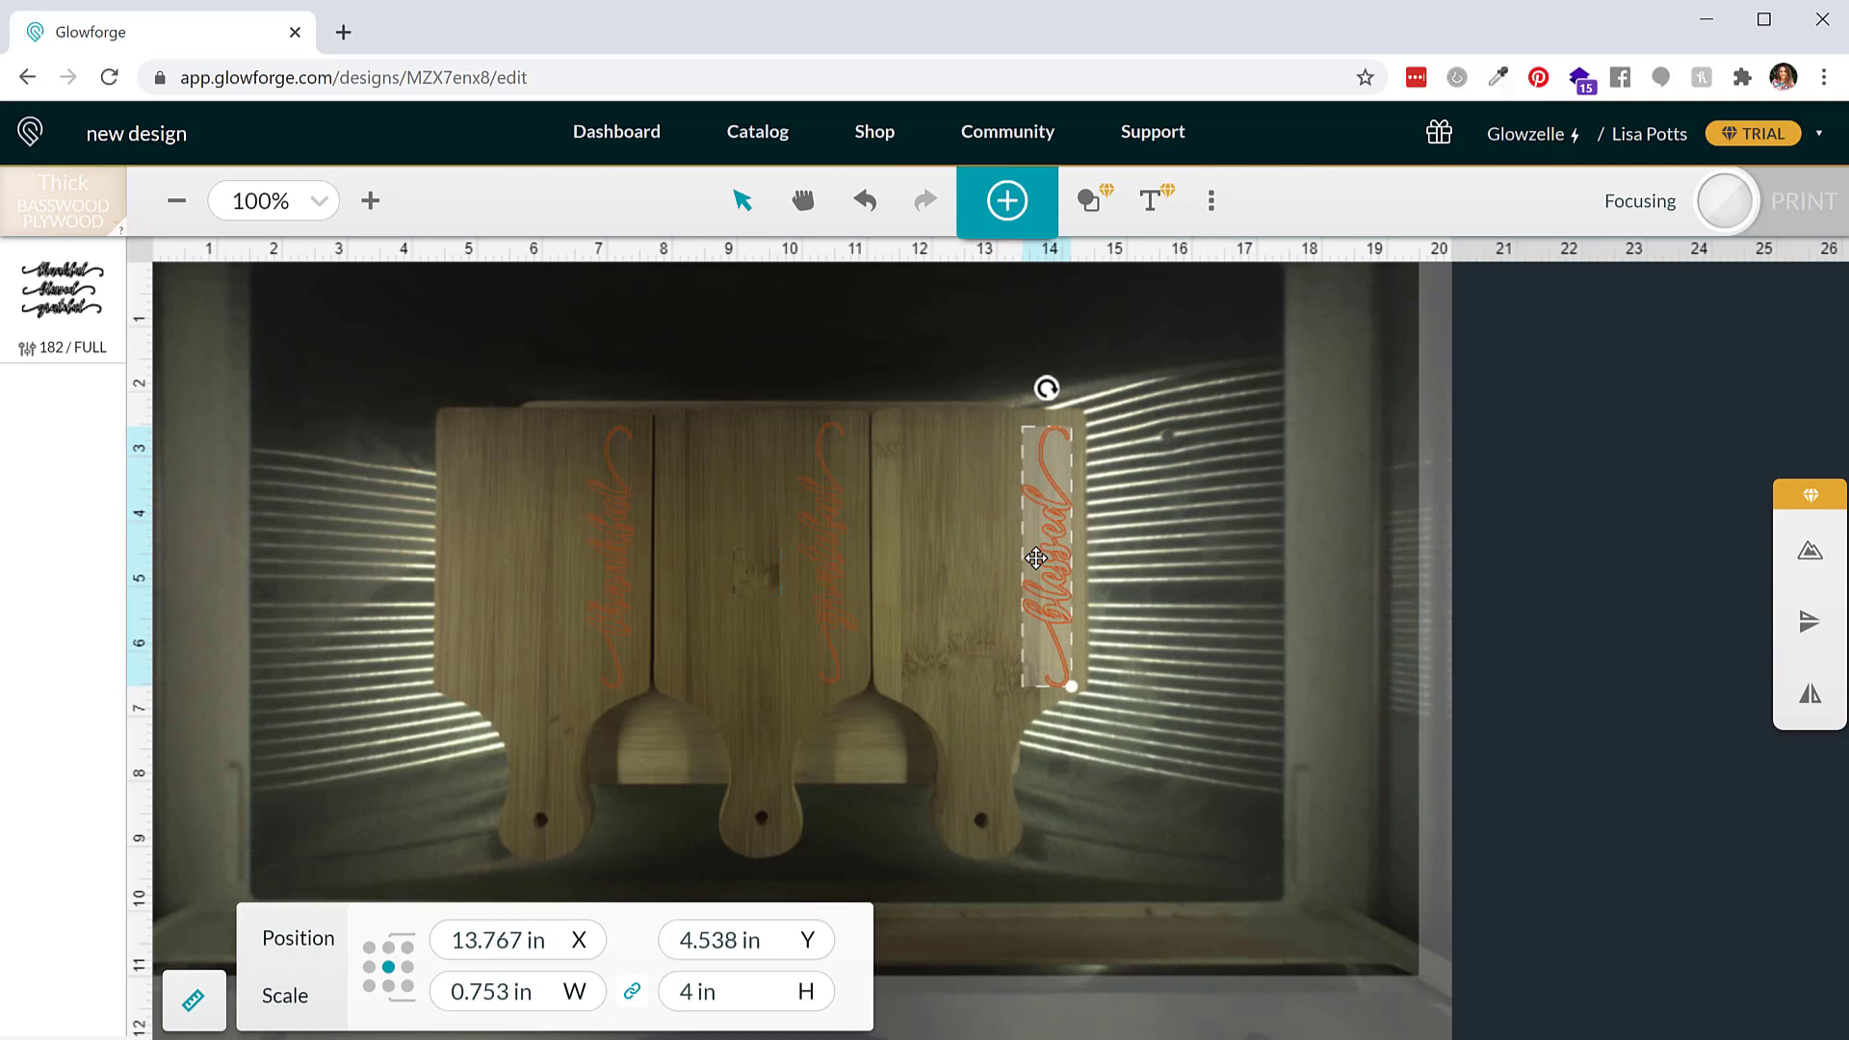
Match the grateful and blessed words' vertical position to the thankful word's 4.546 in
click(616, 584)
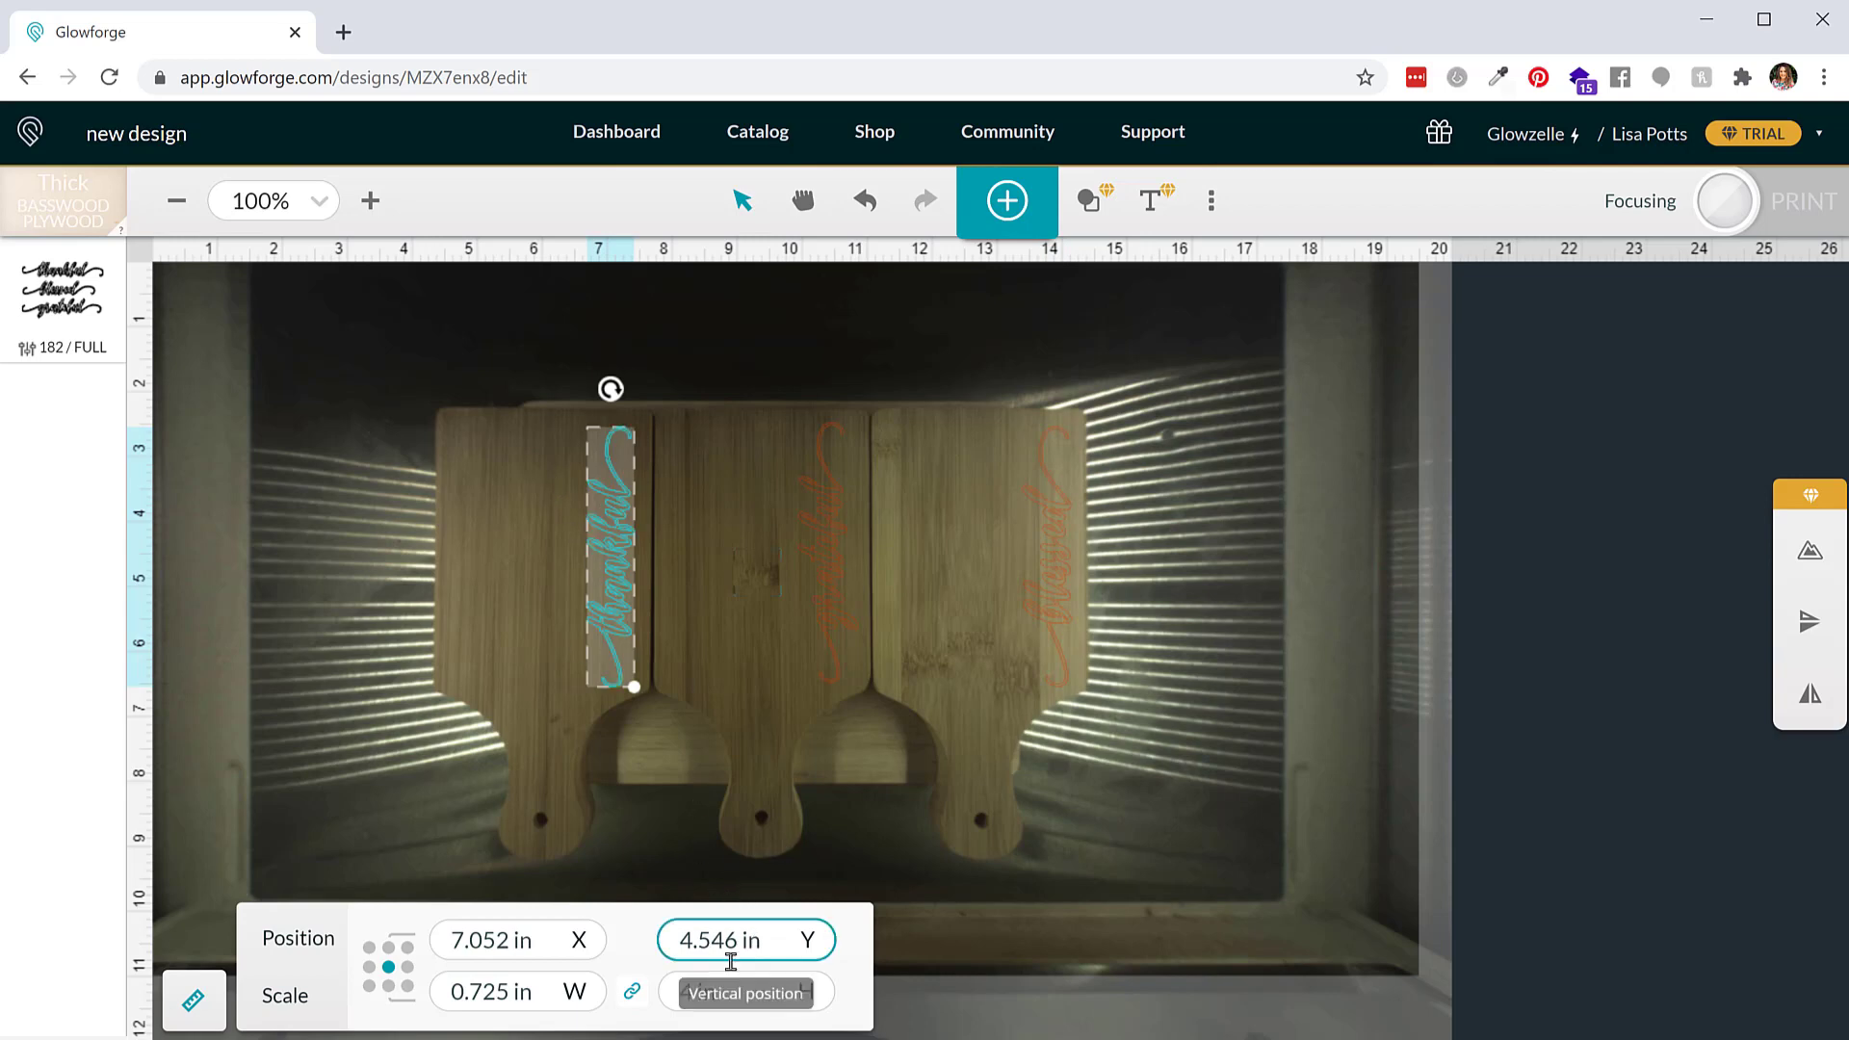
click(780, 942)
key(ctrl+c)
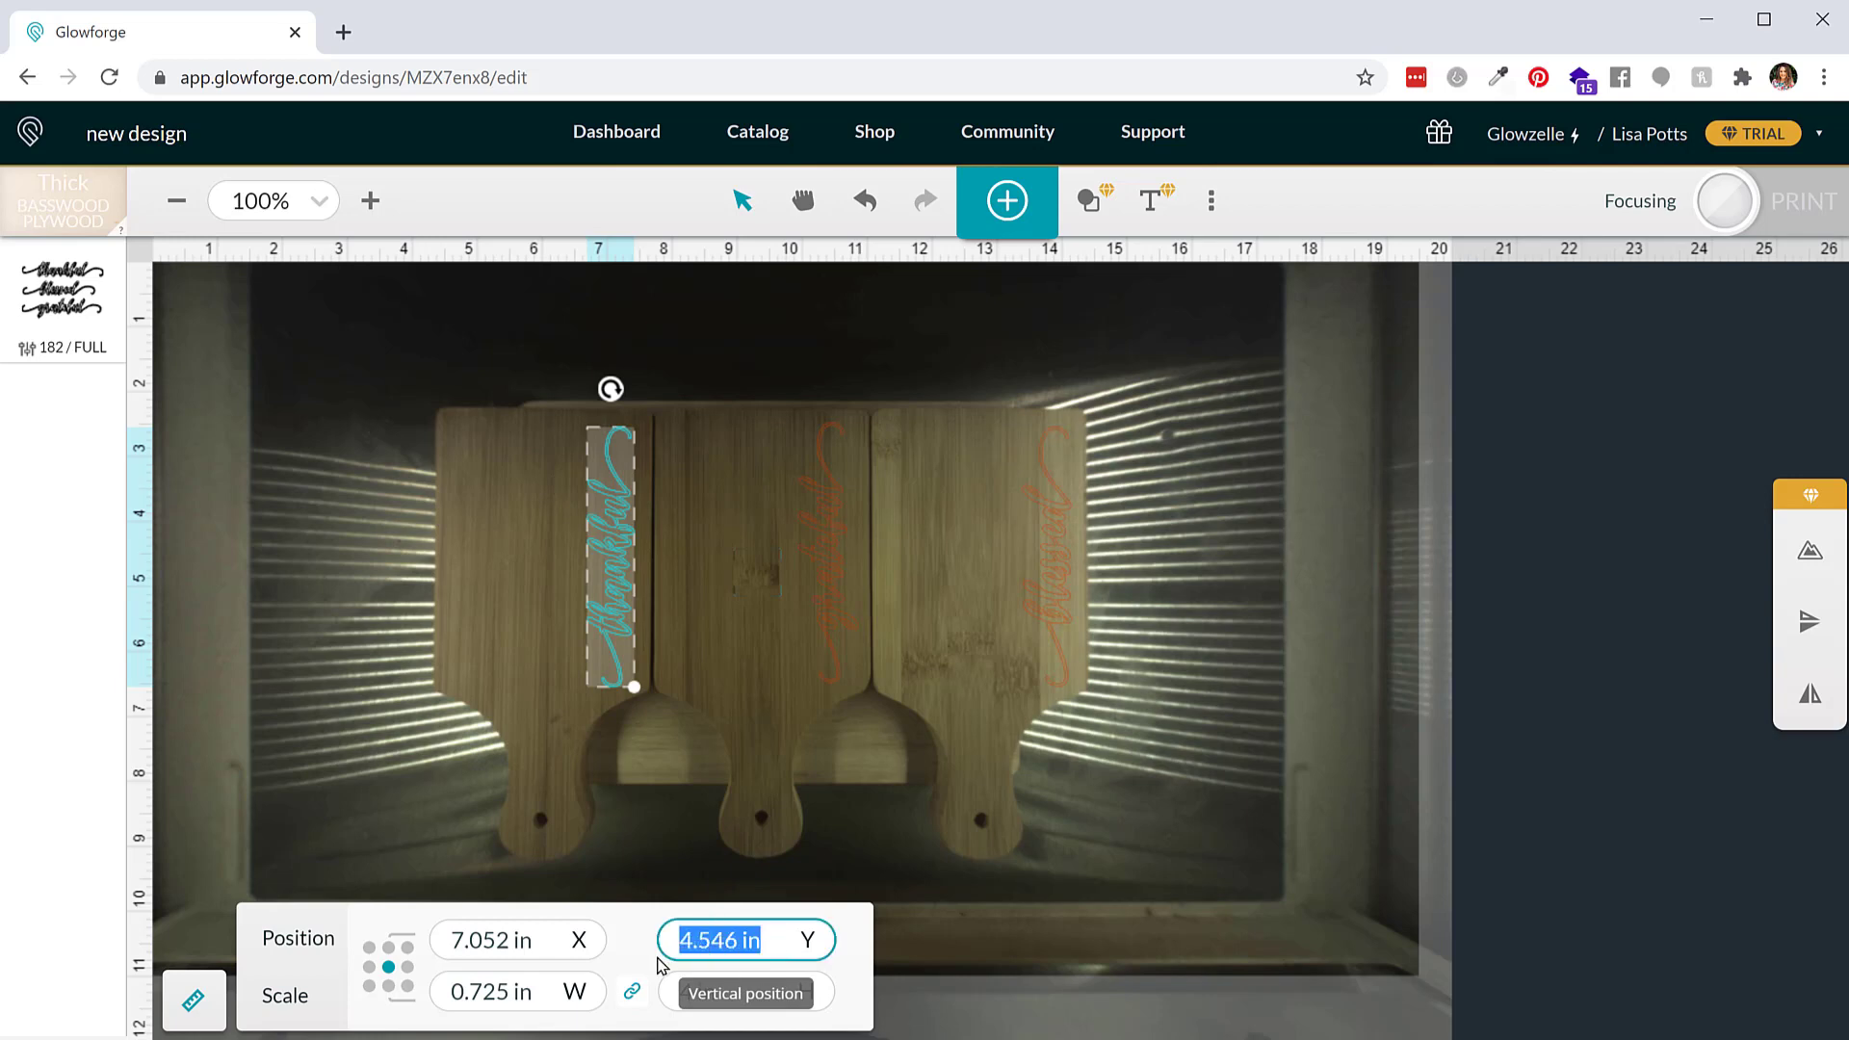
click(834, 608)
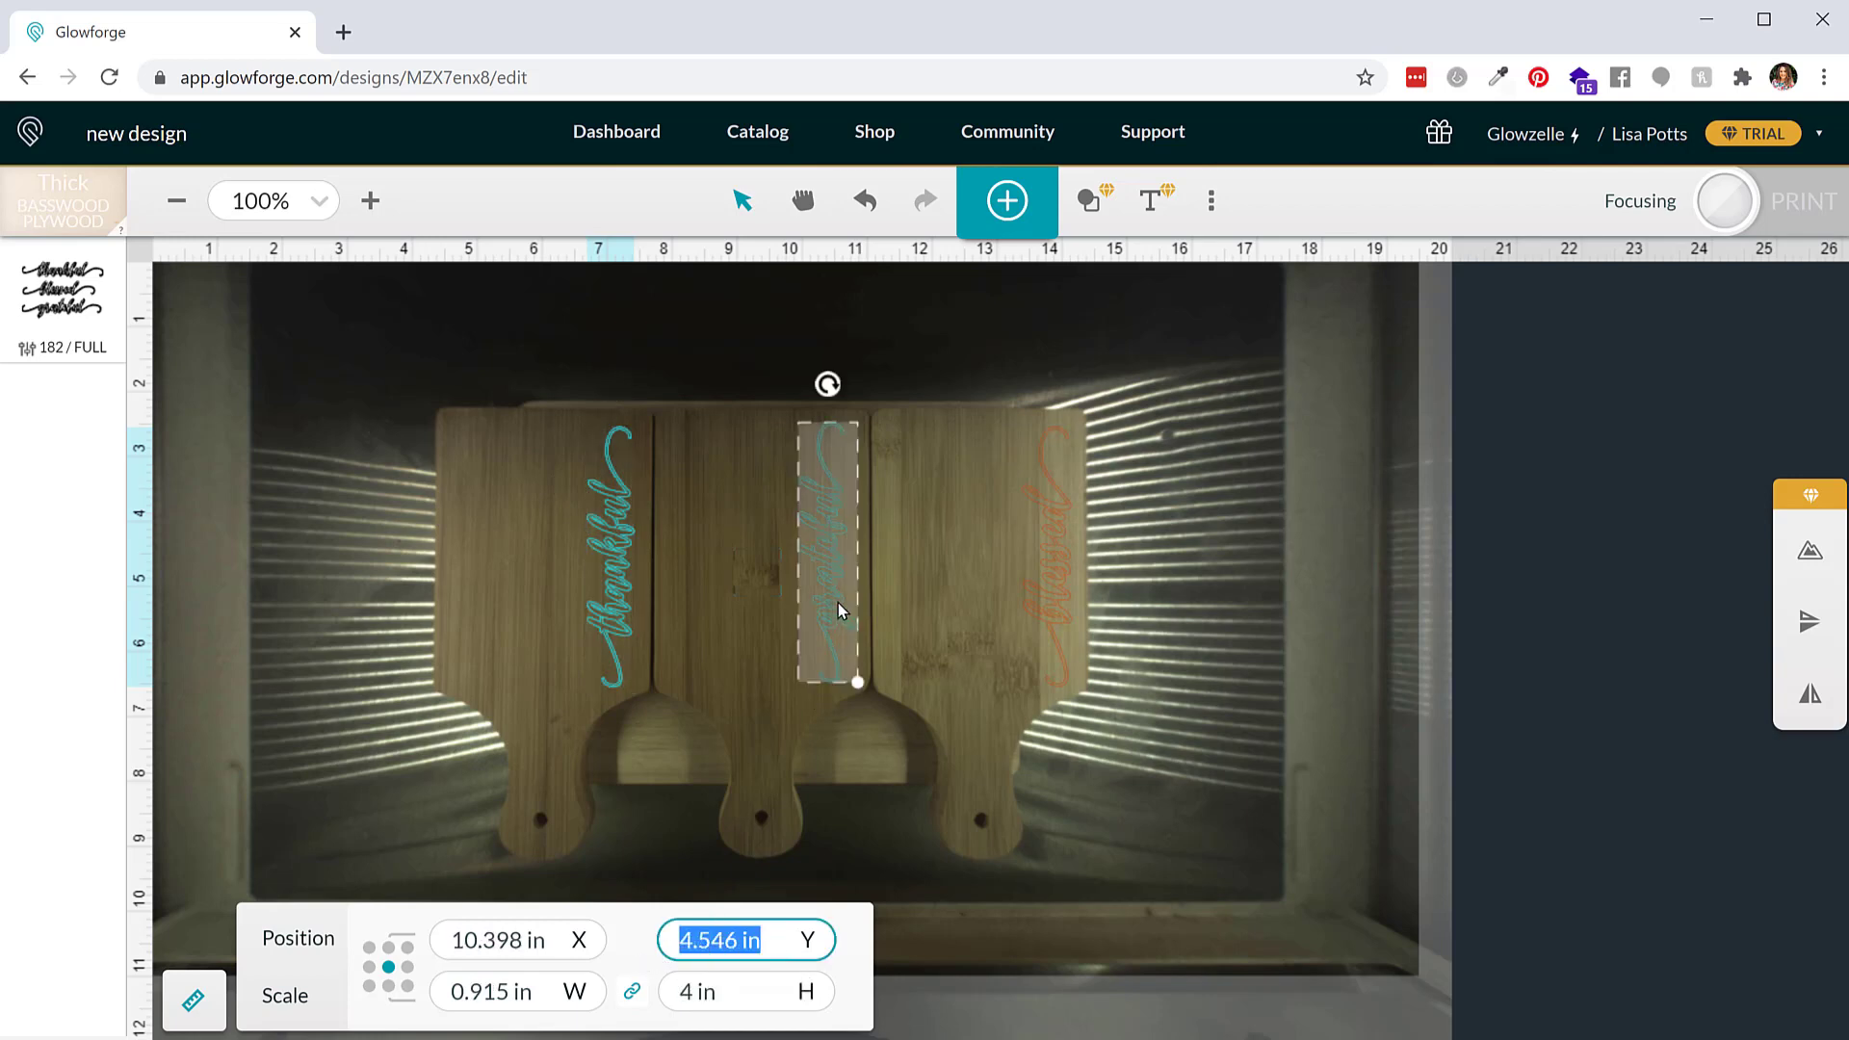
click(776, 932)
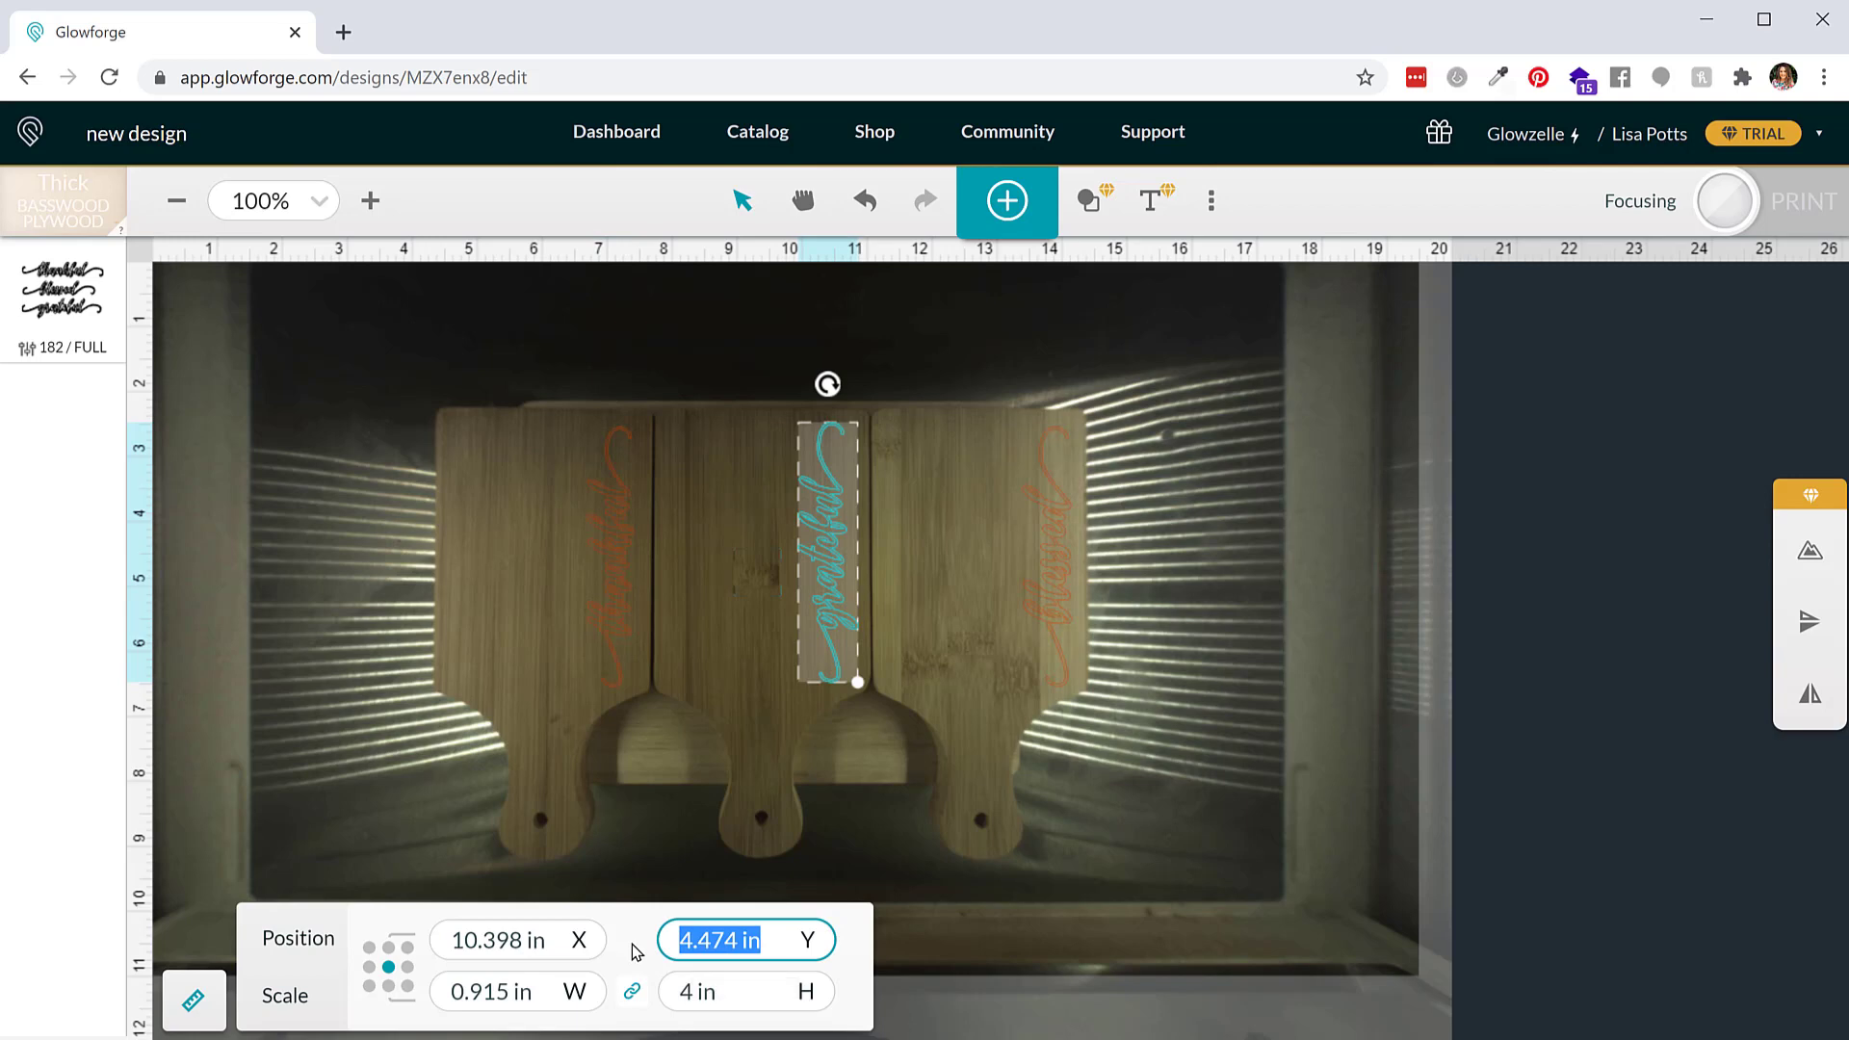
key(ctrl+v)
key(Return)
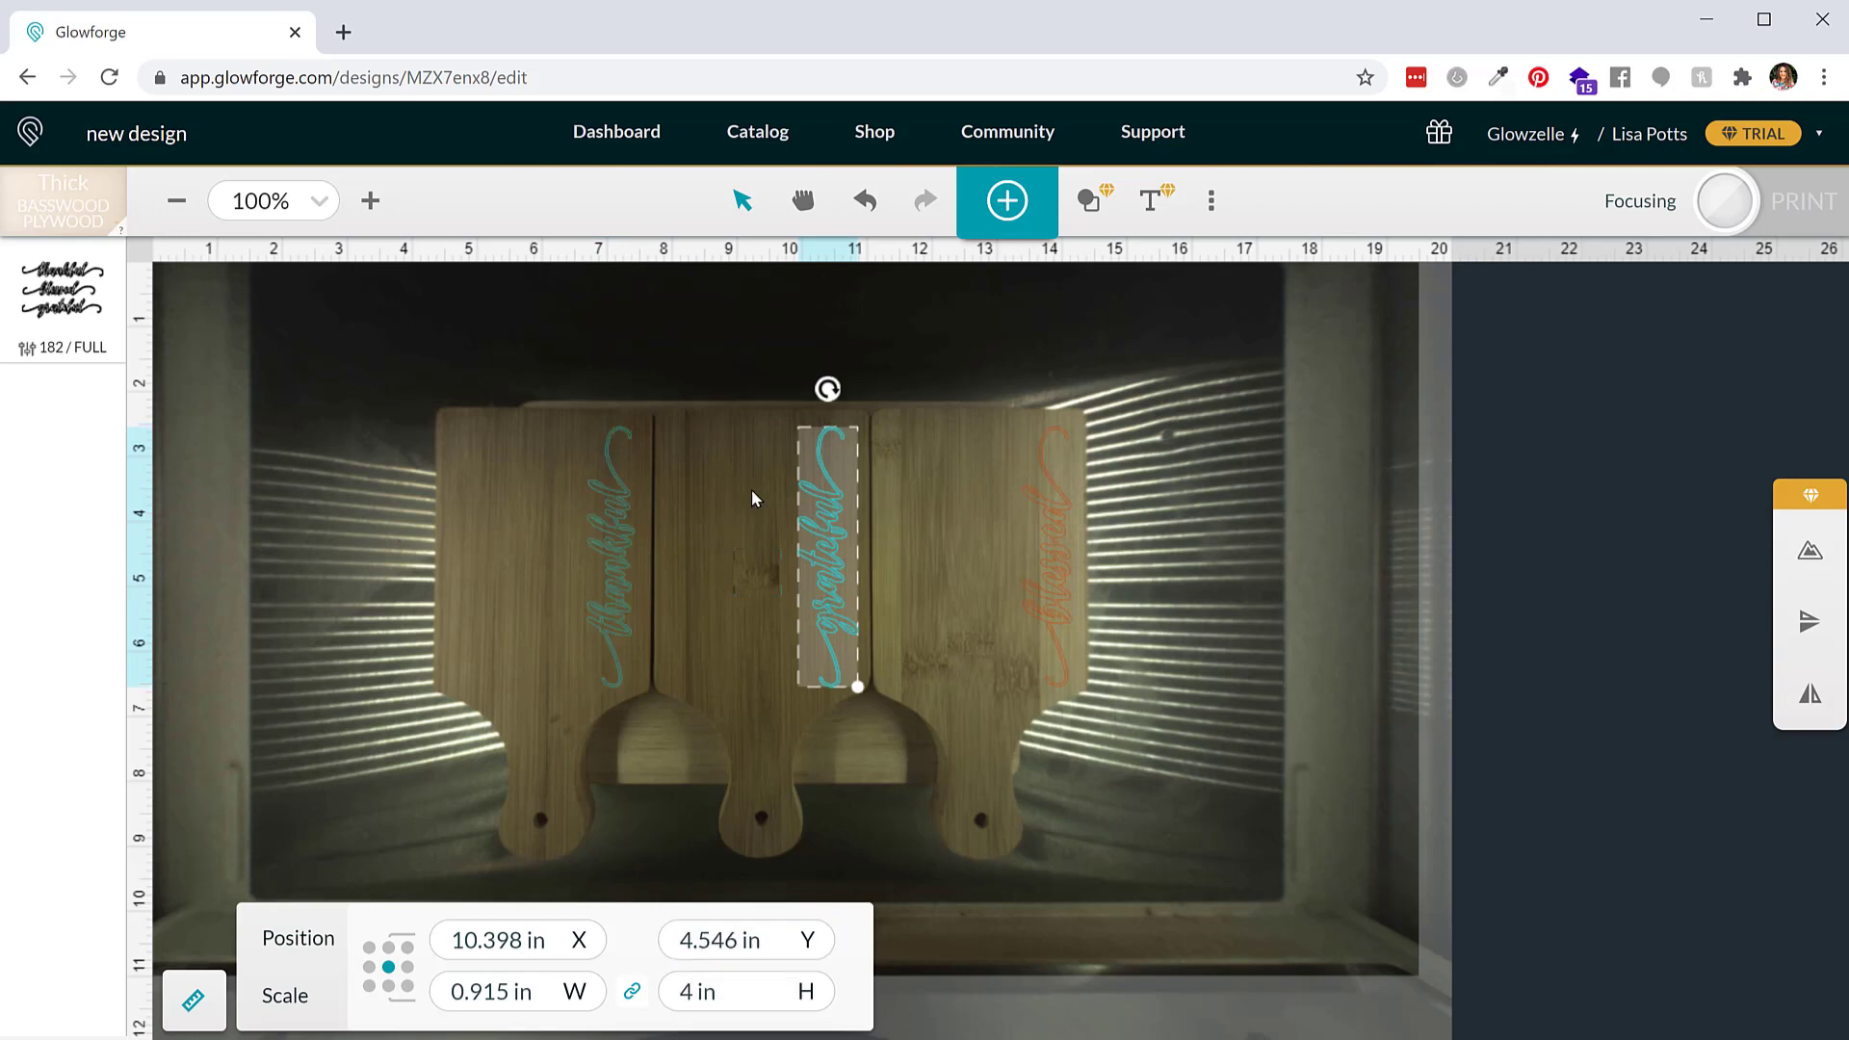
click(1059, 545)
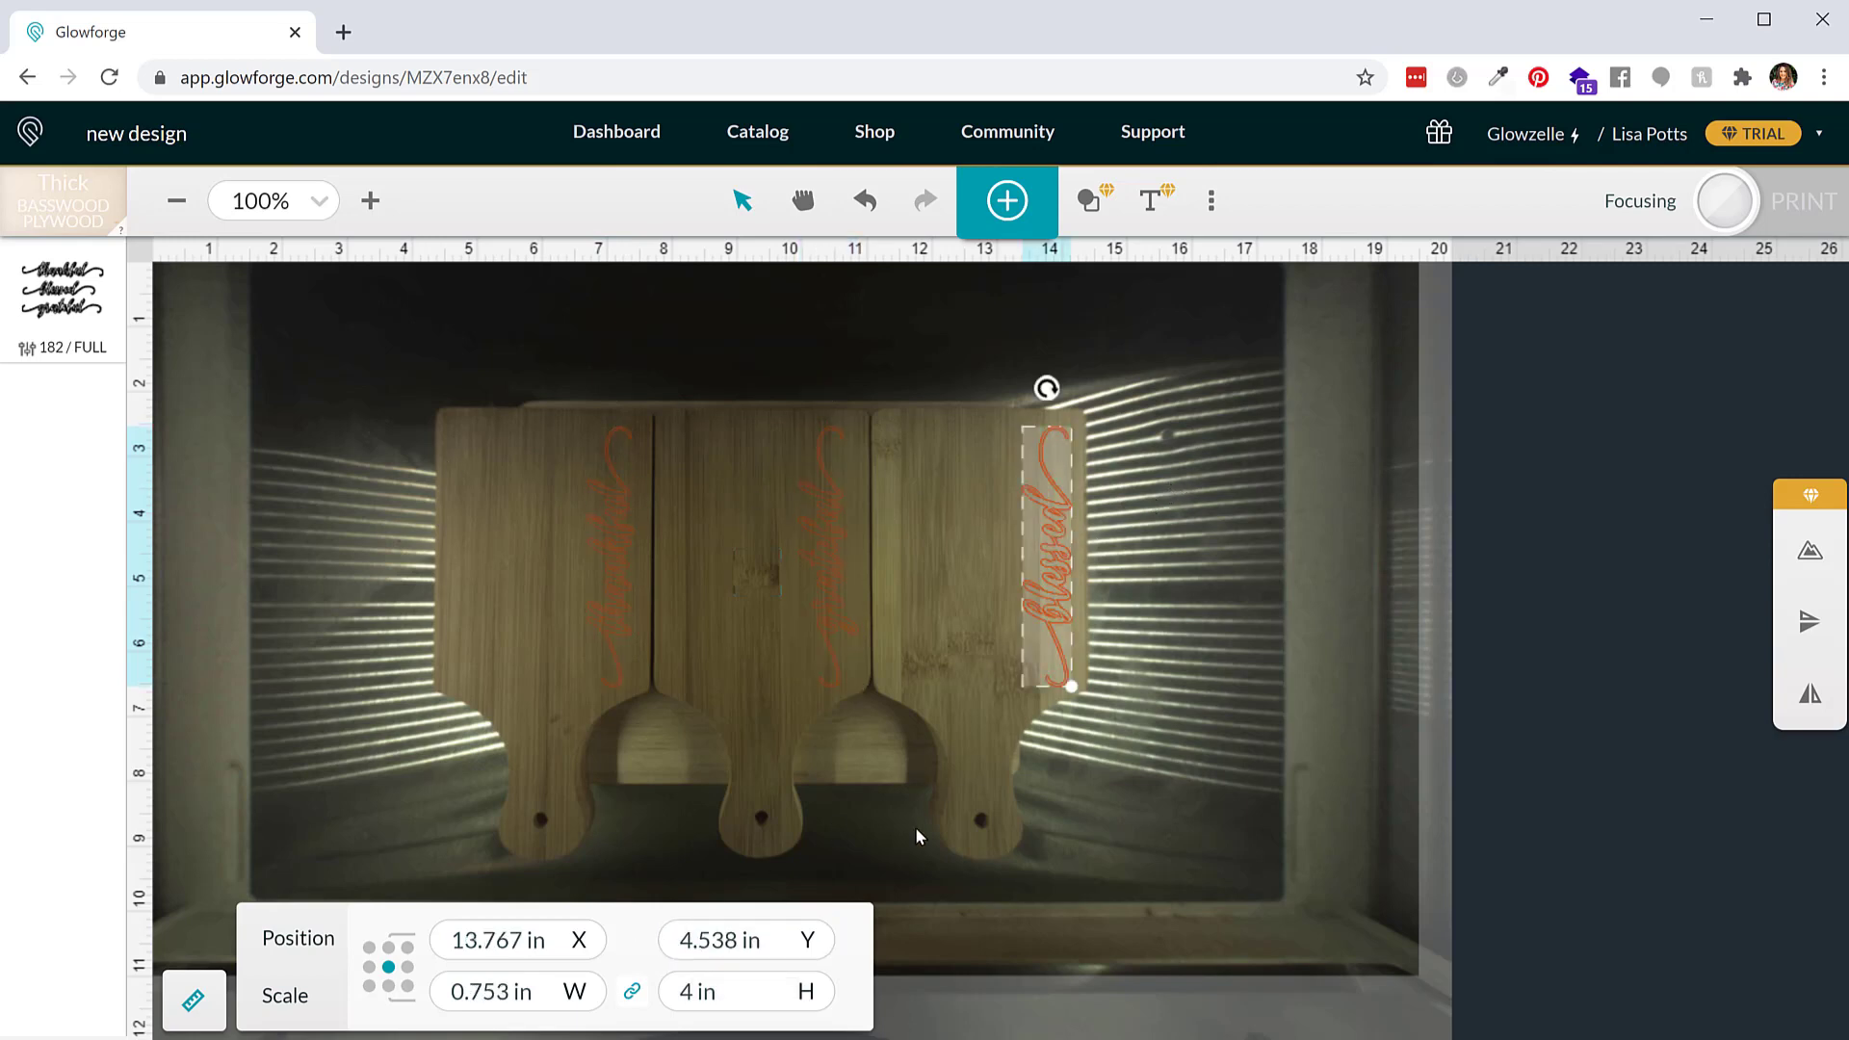
click(776, 936)
key(ctrl+v)
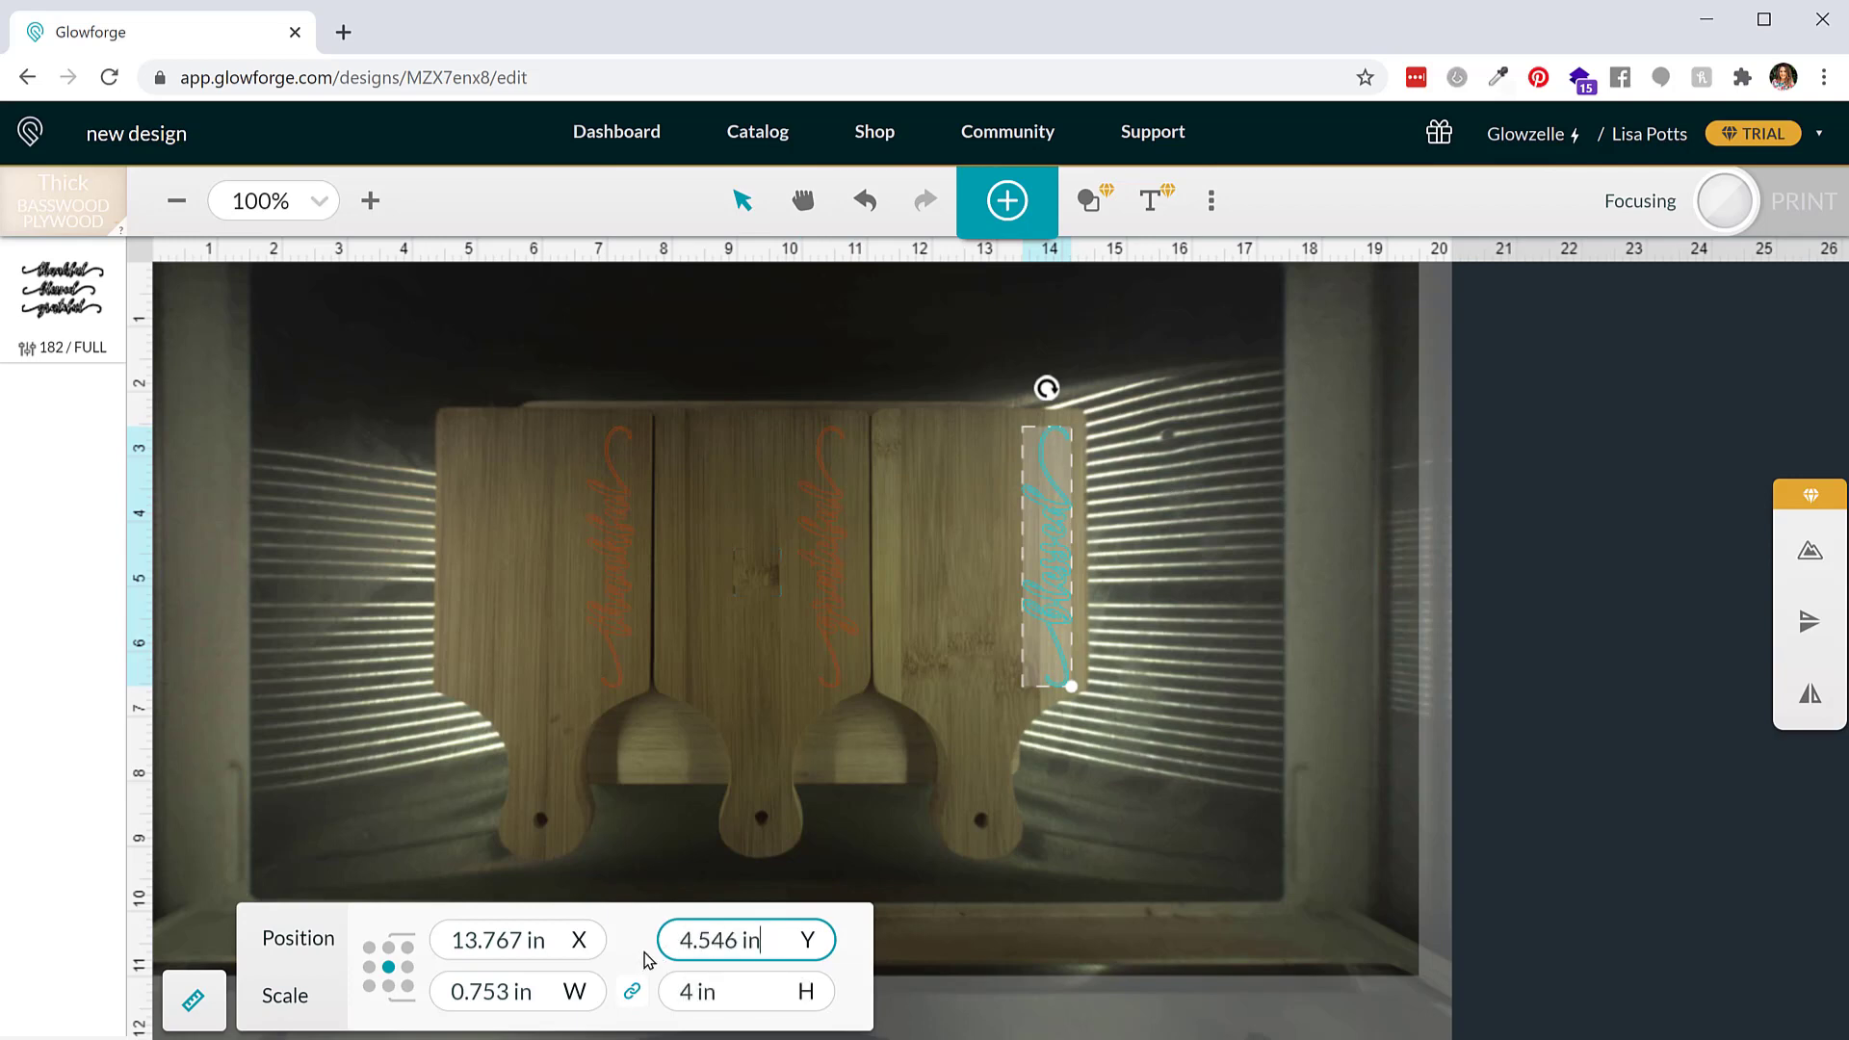
key(Return)
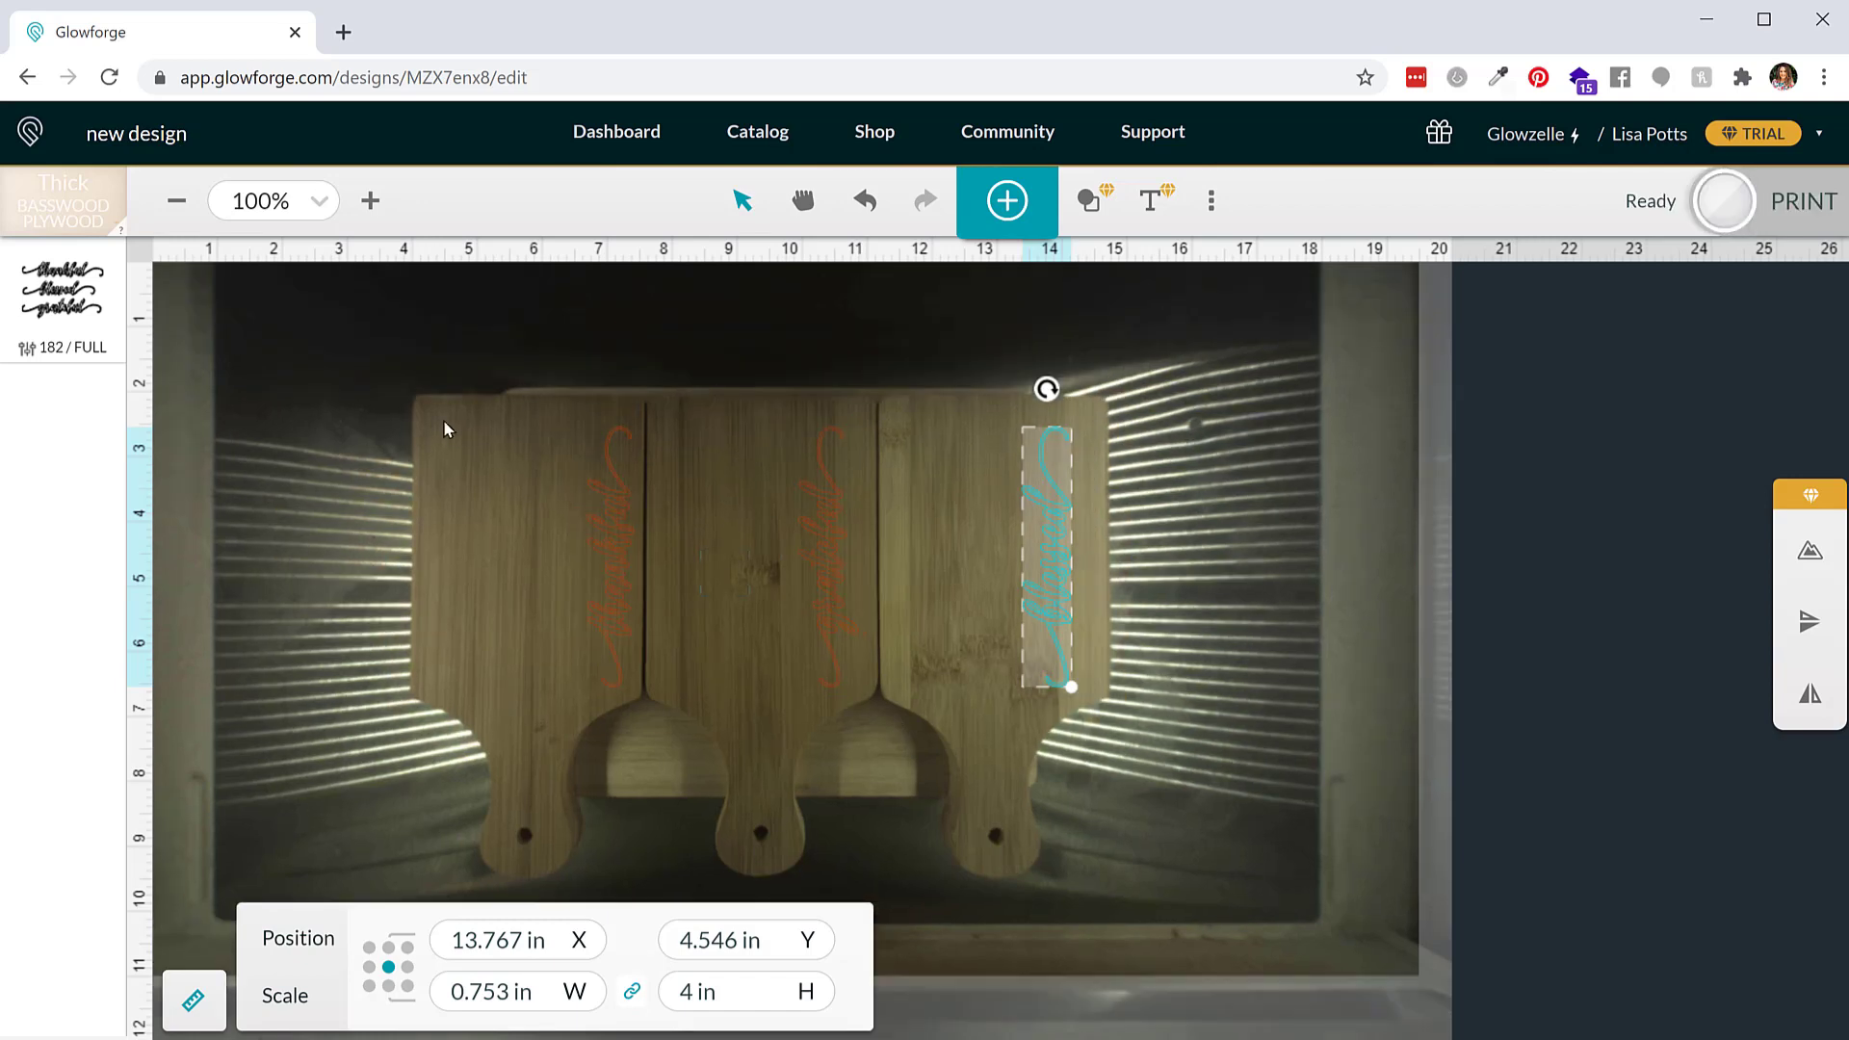
Select all three words and nudge them together slightly left and up on the boards
drag(443, 397, 1151, 655)
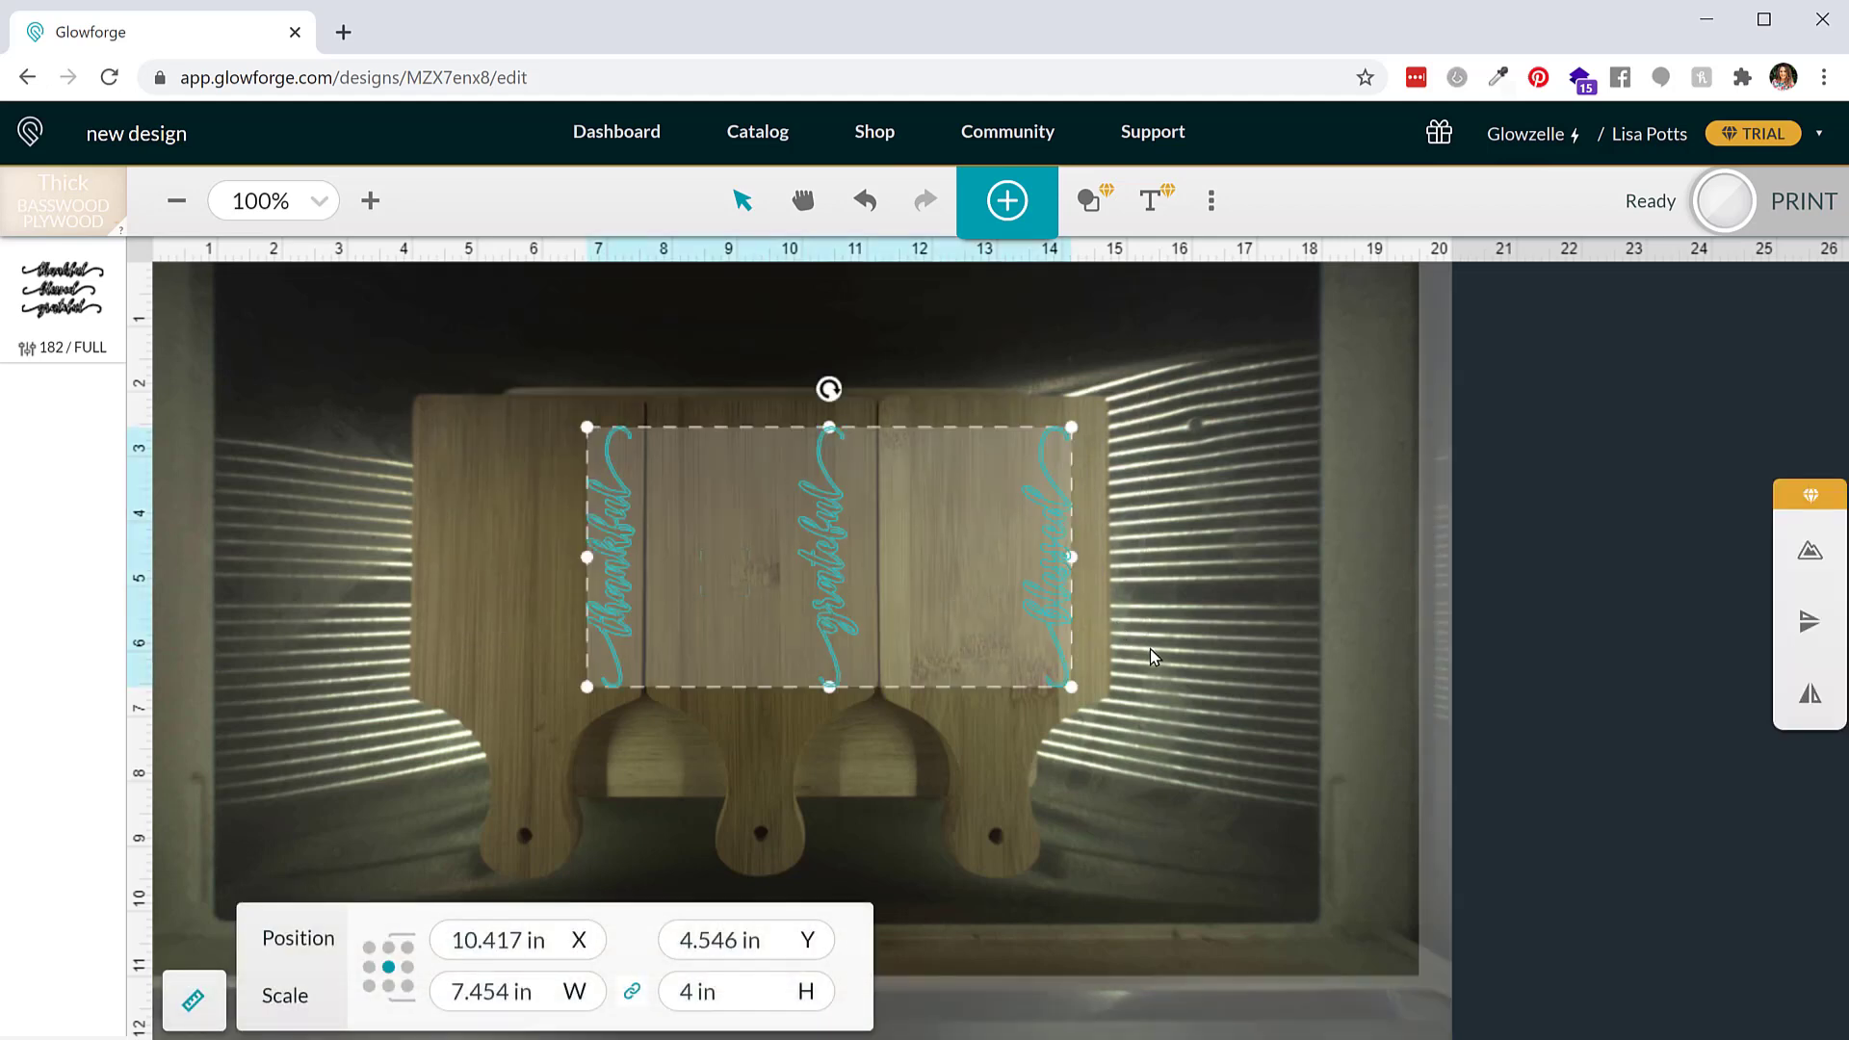
key(Left)
key(Left)
key(Left)
key(Left)
key(Up)
key(Up)
key(Up)
key(Up)
key(Up)
key(Up)
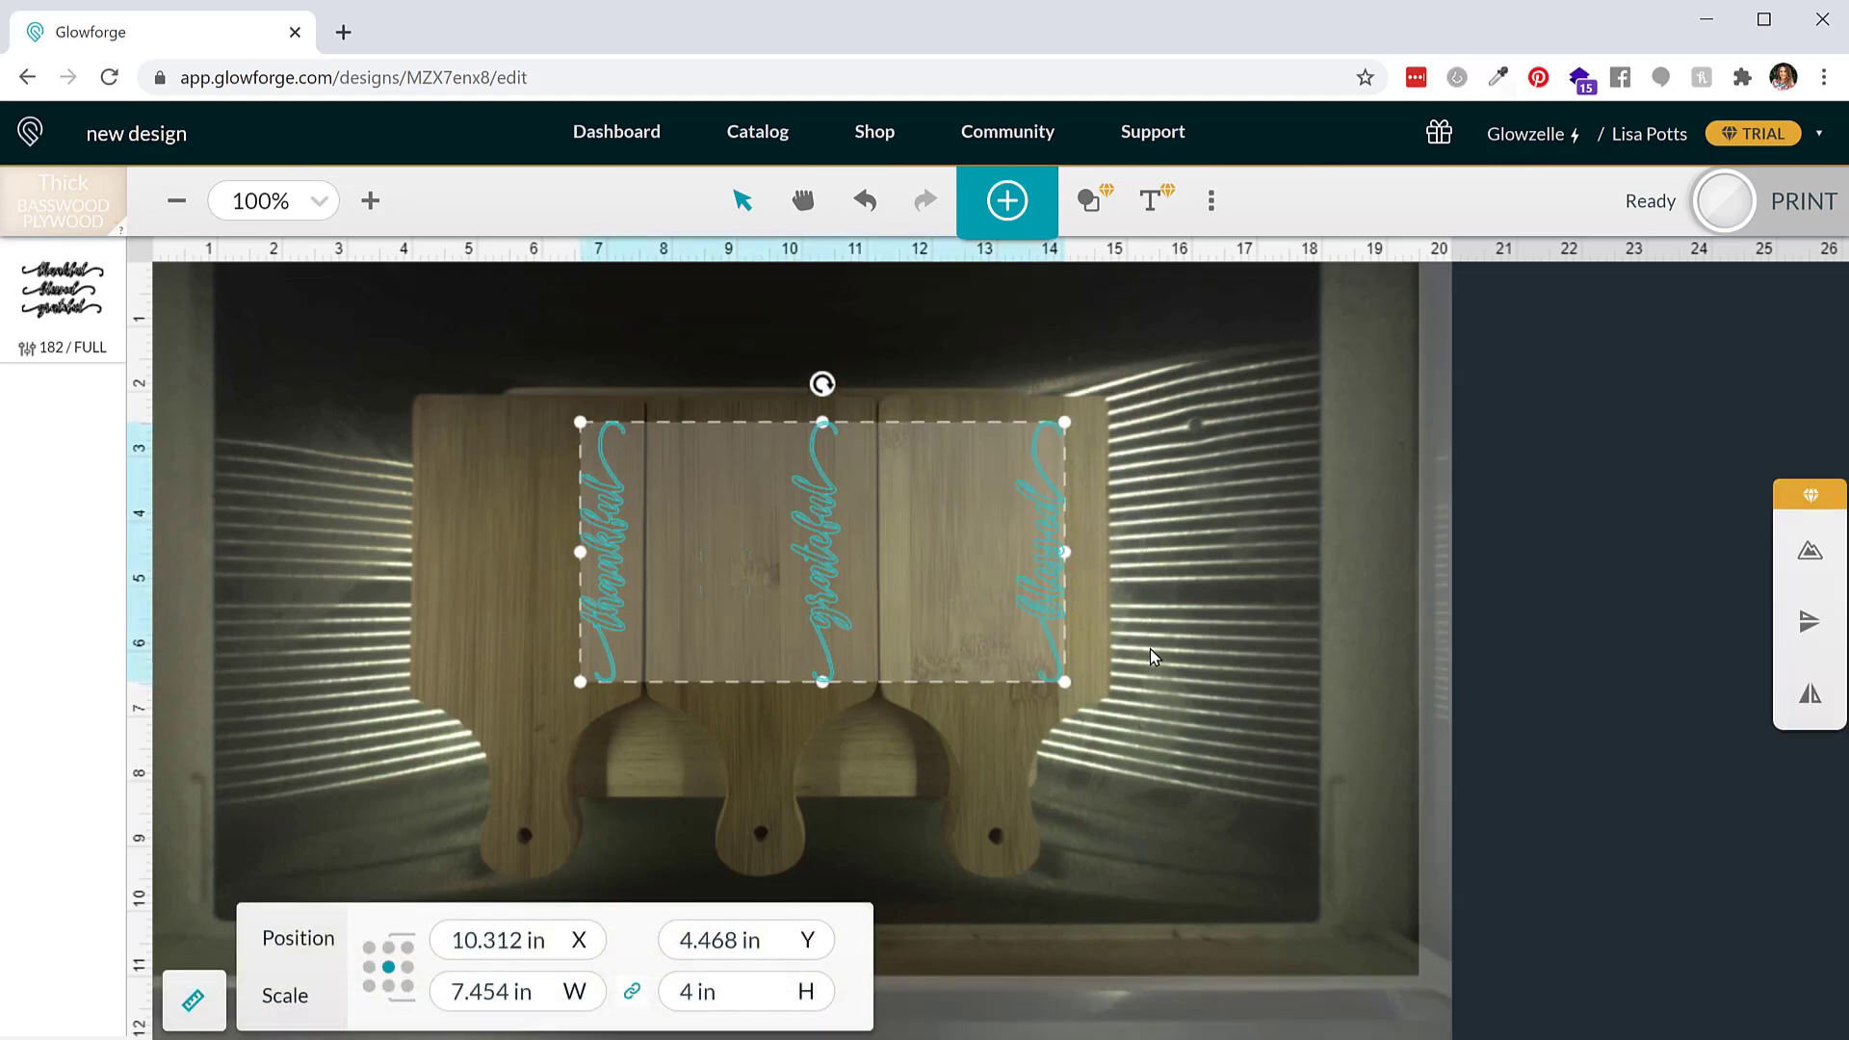
key(Down)
key(Down)
key(Down)
key(Down)
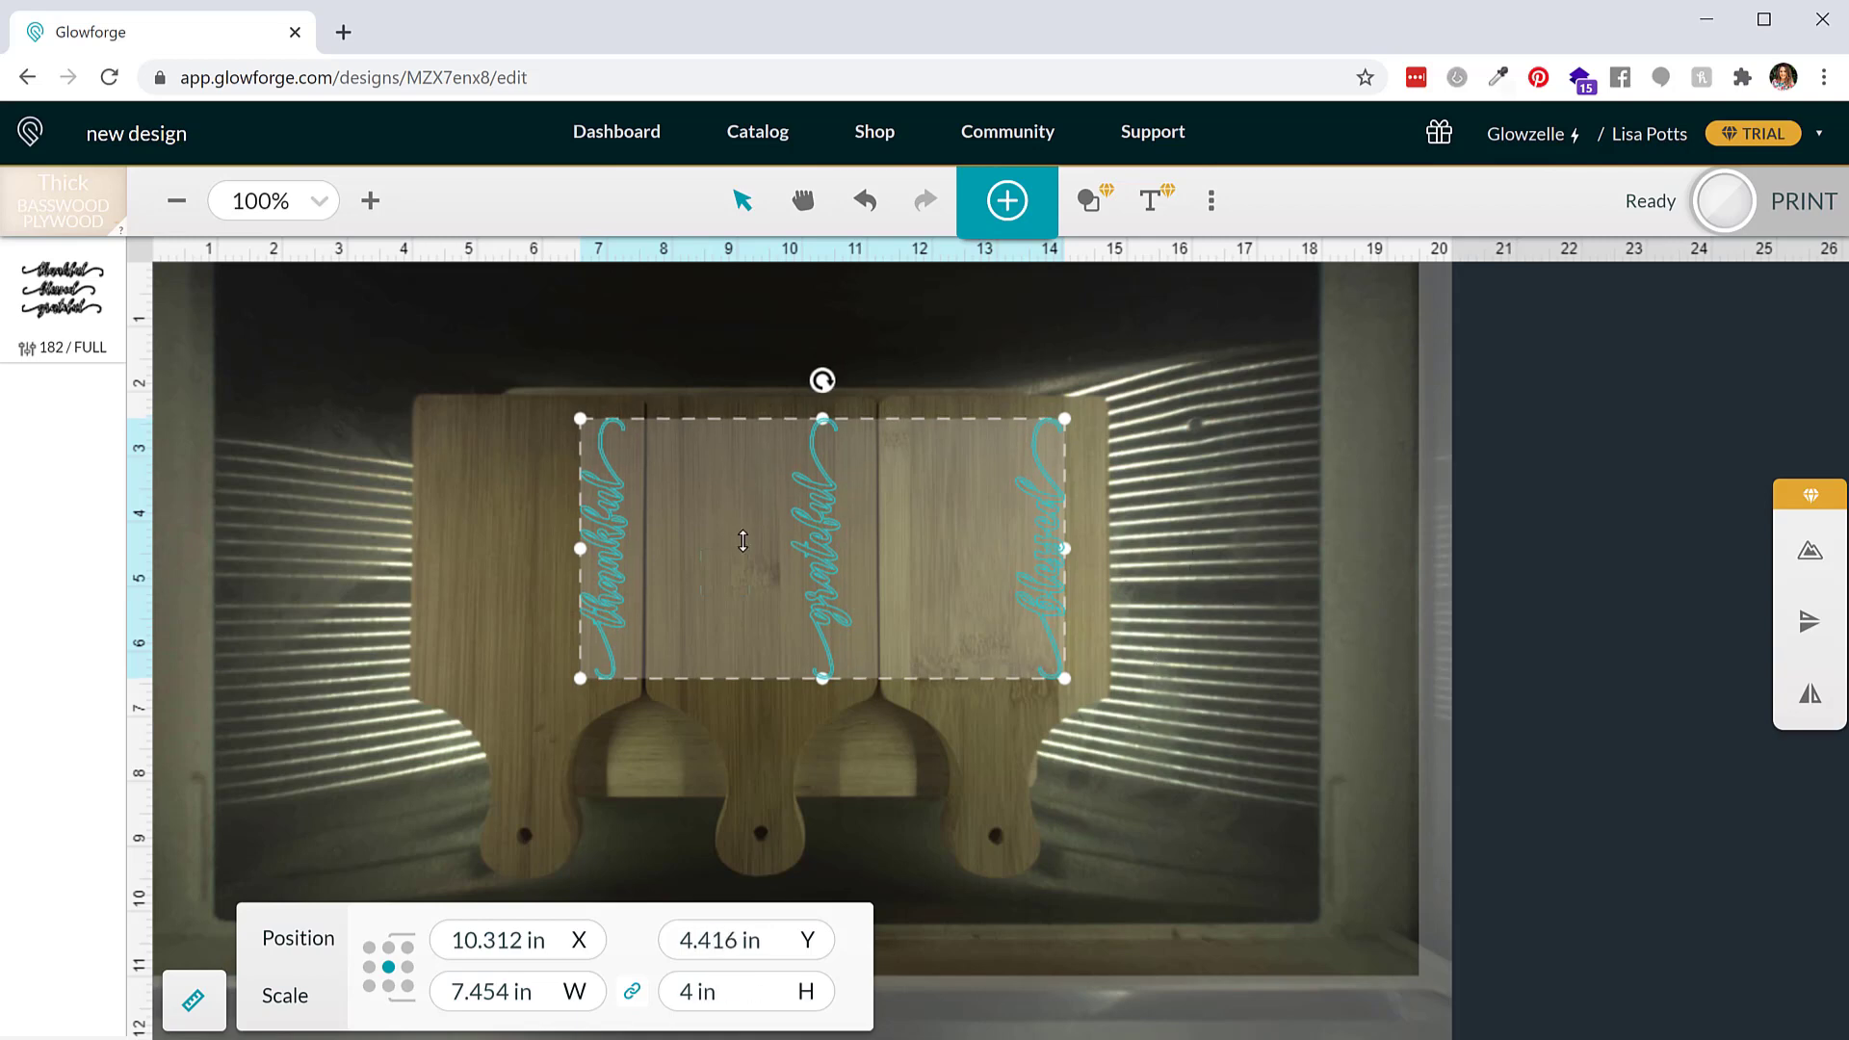
Nudge the grateful and blessed words slightly right to center them on their boards
click(754, 357)
drag(754, 359, 858, 730)
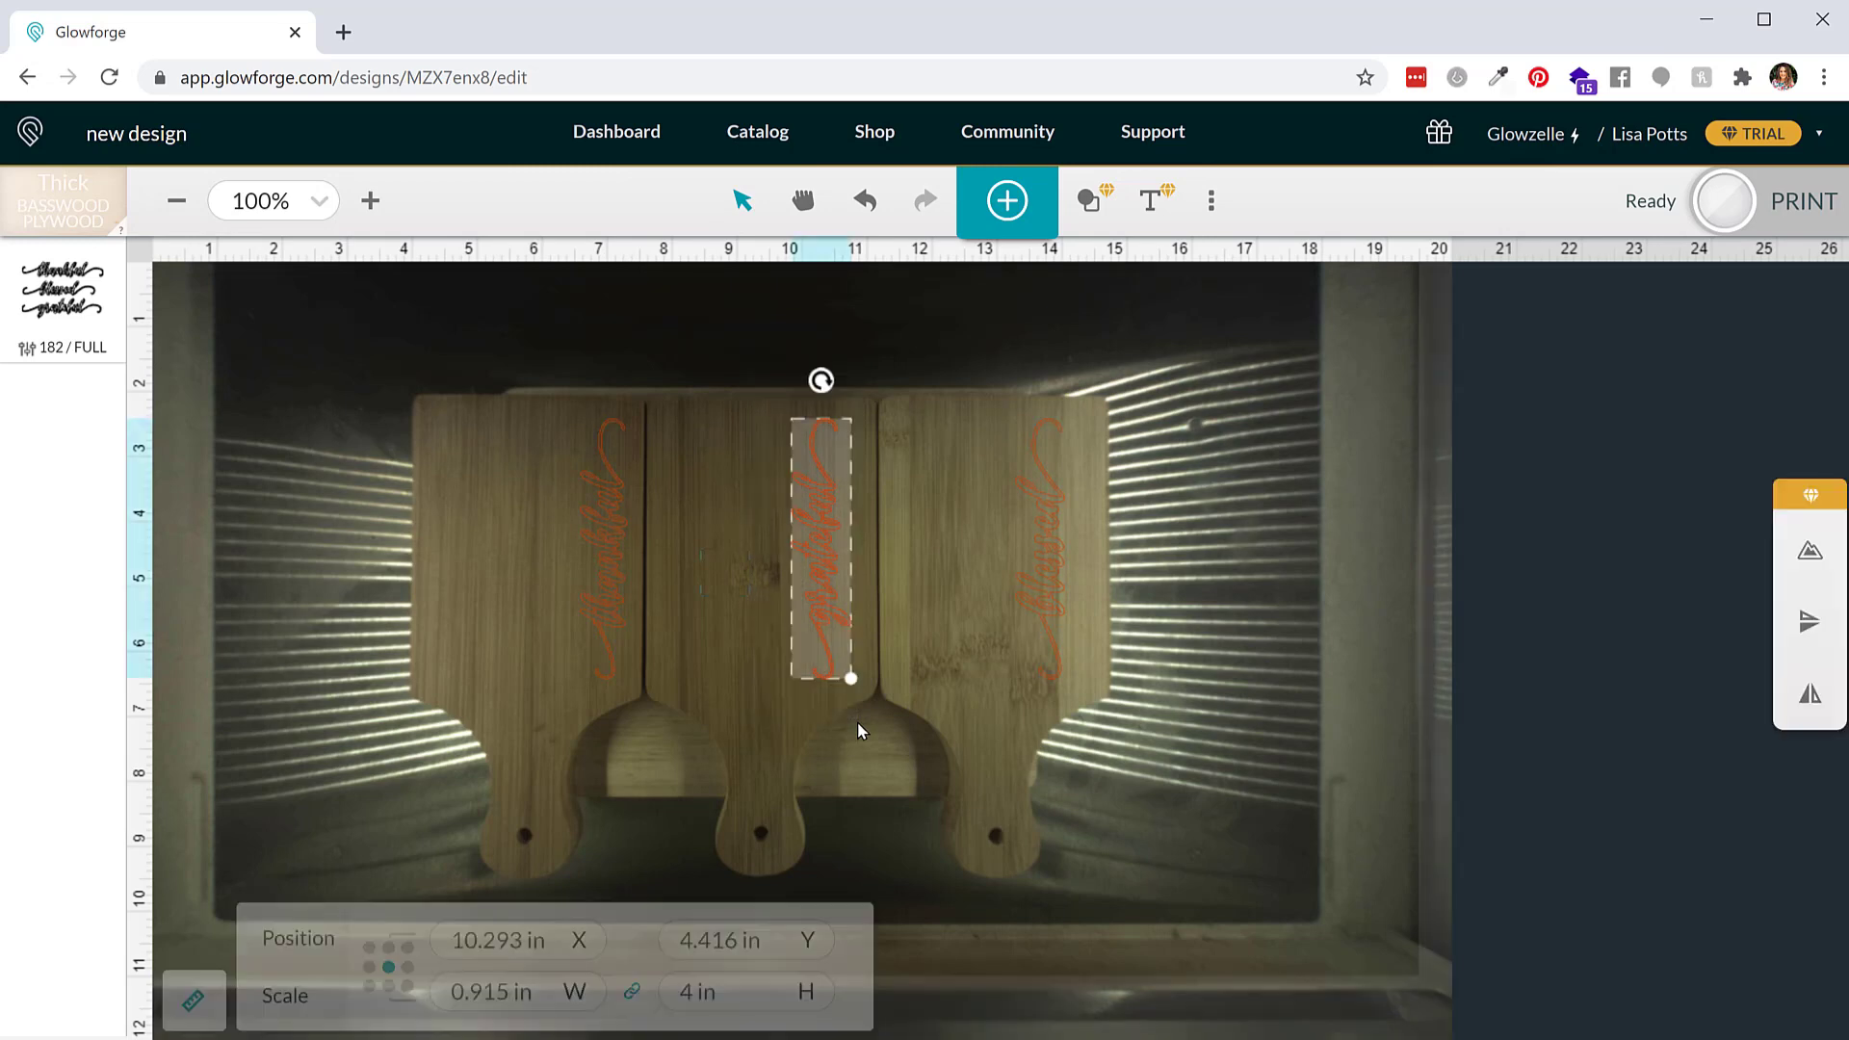
key(Right)
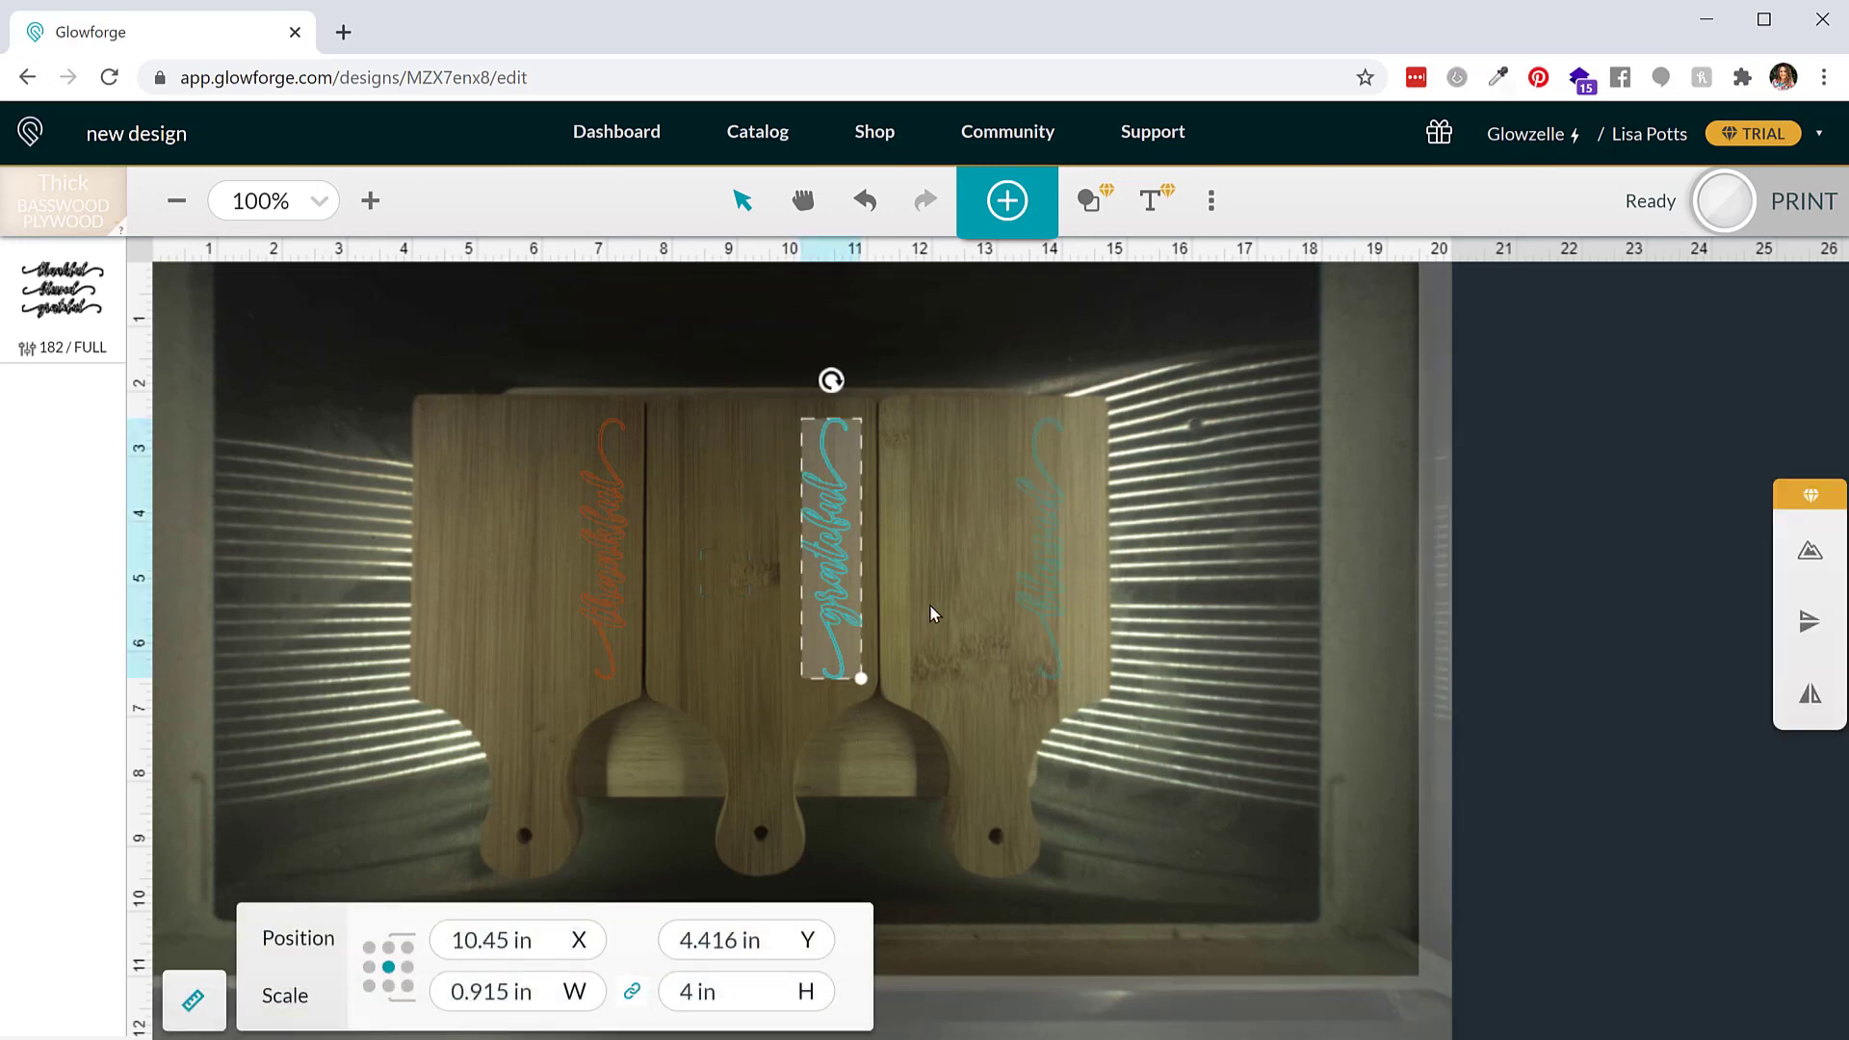
drag(960, 377, 1144, 793)
key(Right)
key(Right)
key(Right)
key(Right)
key(Right)
key(Right)
key(Right)
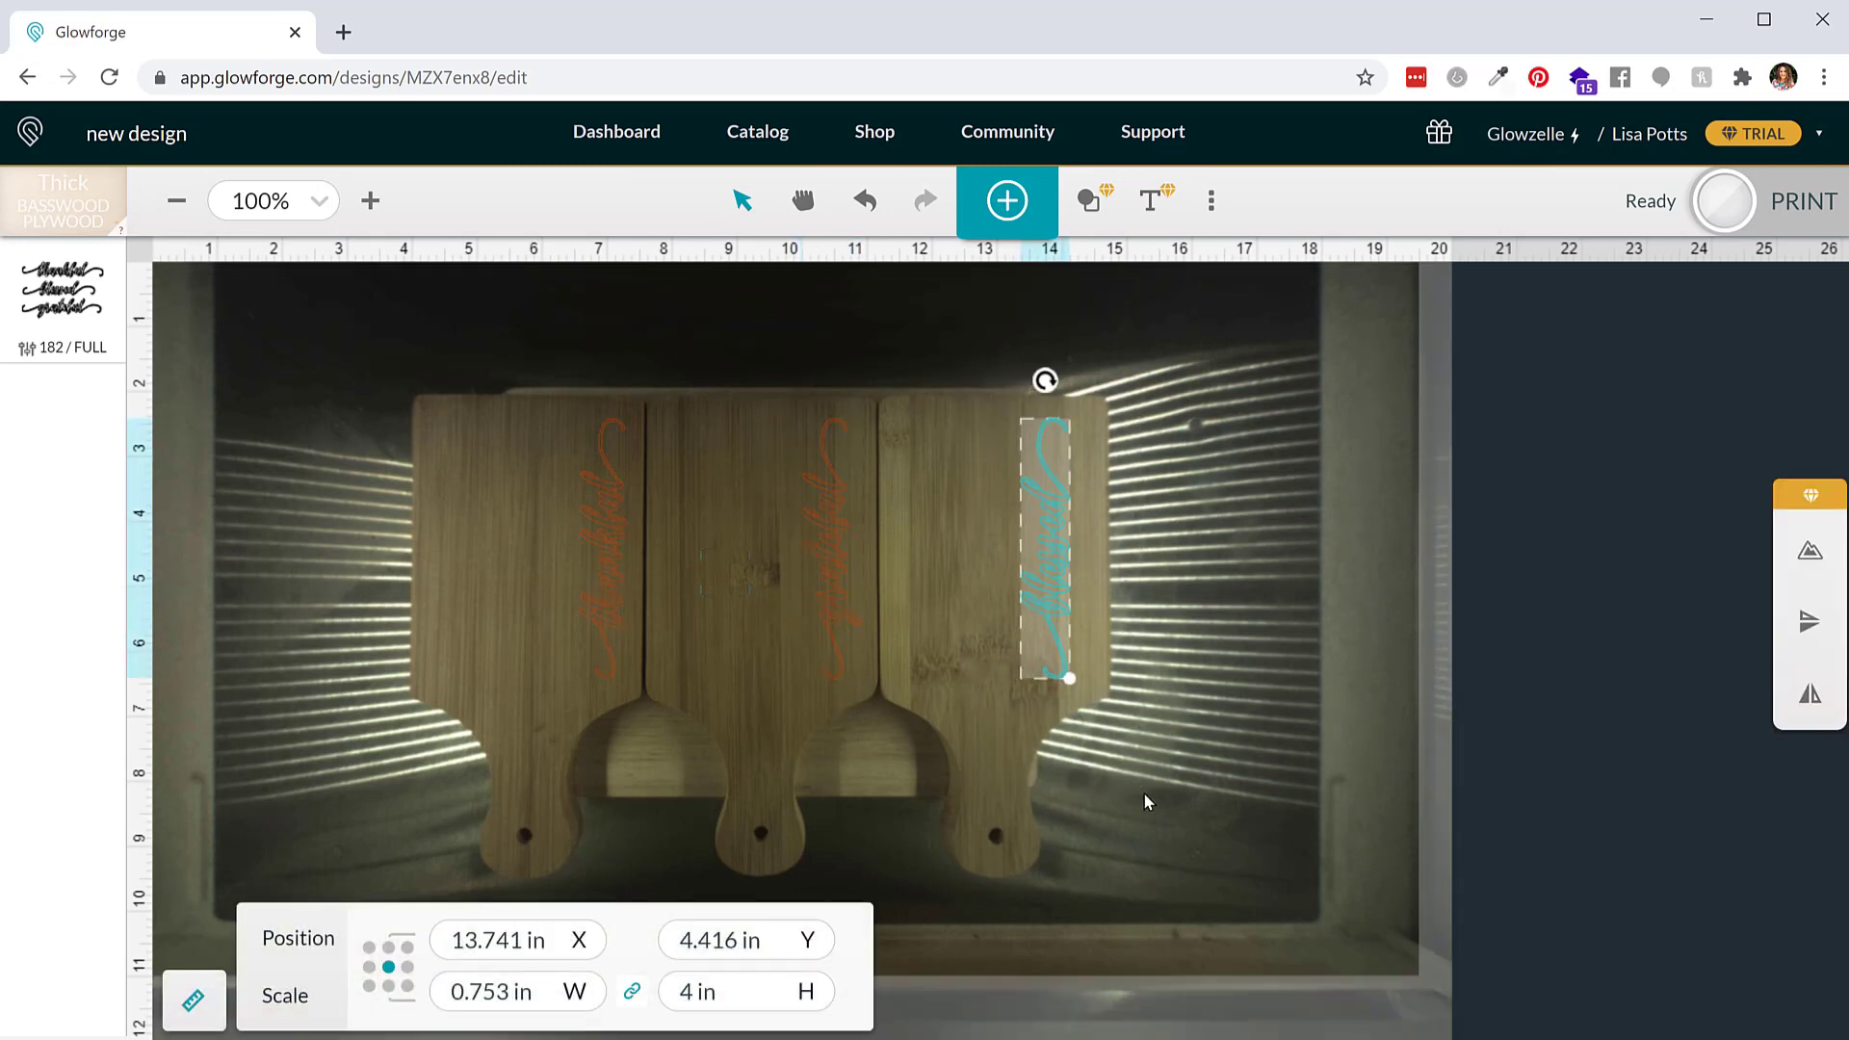
key(Right)
key(Right)
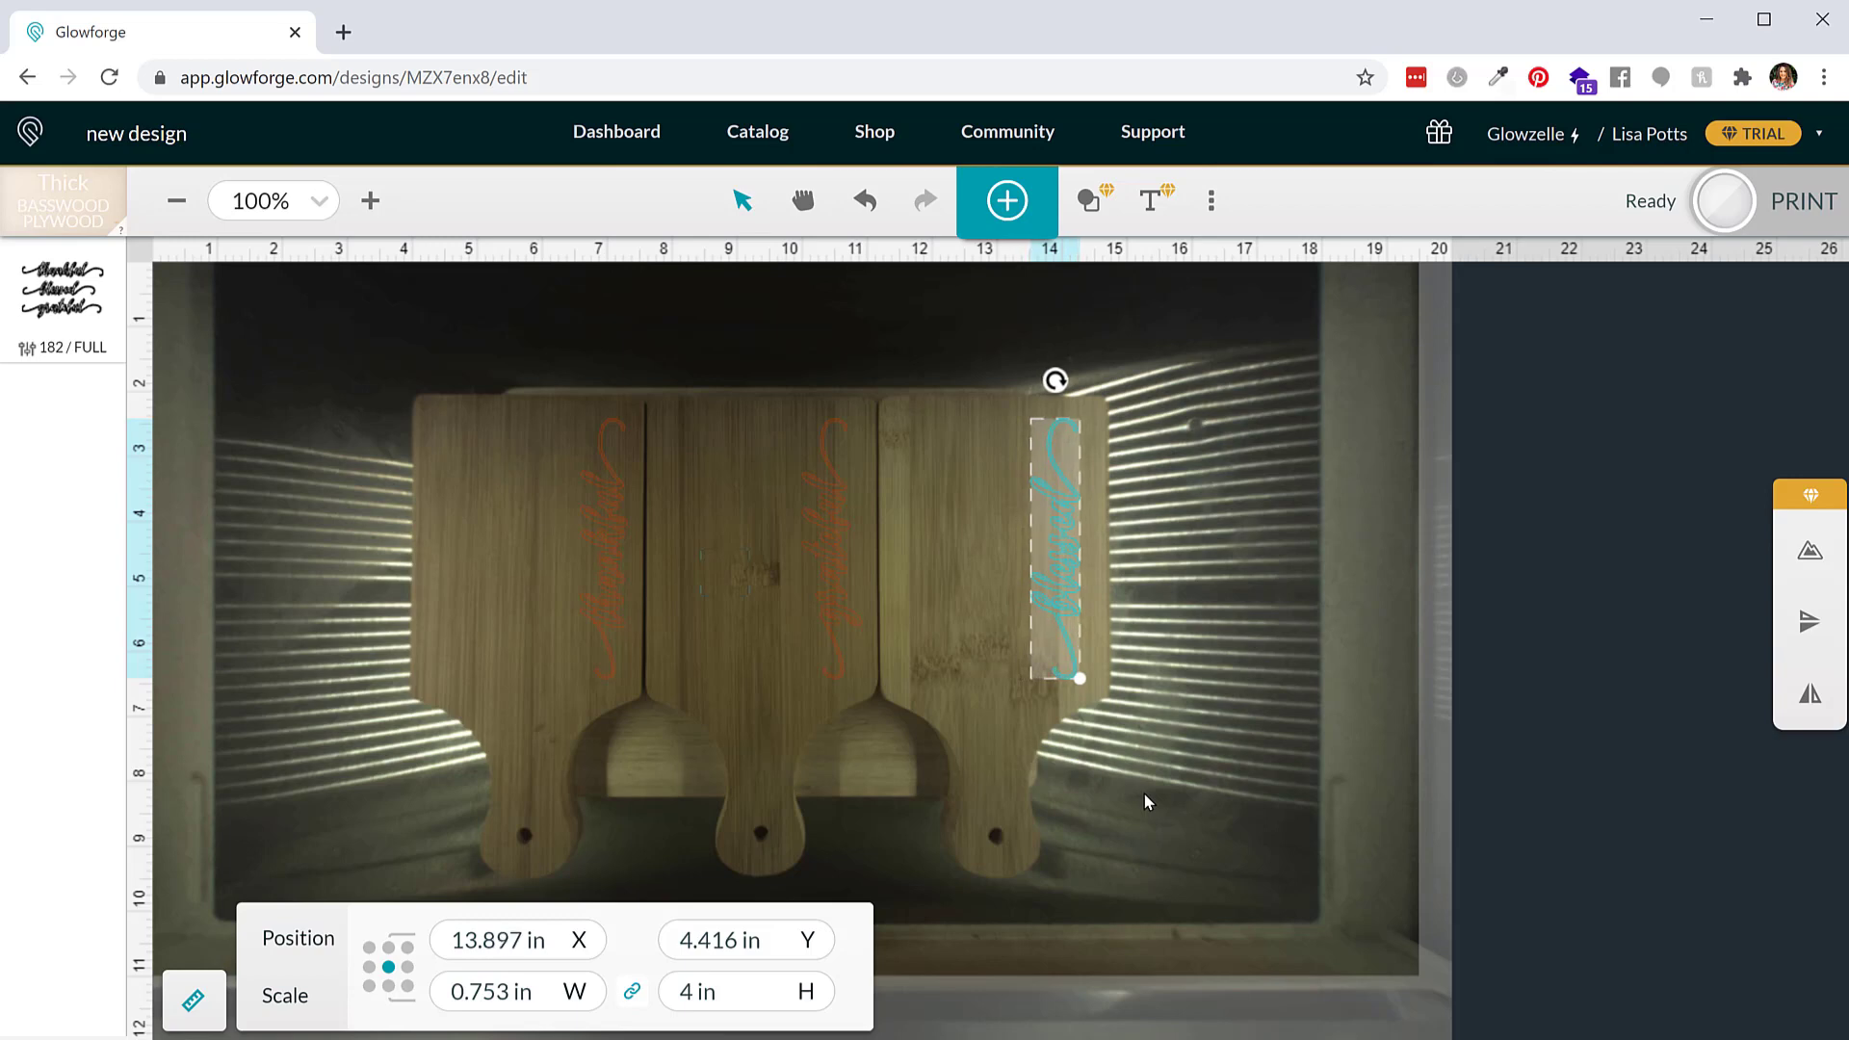
Fine-tune the grateful and blessed words' horizontal positions with a few more small nudges
click(738, 511)
click(830, 545)
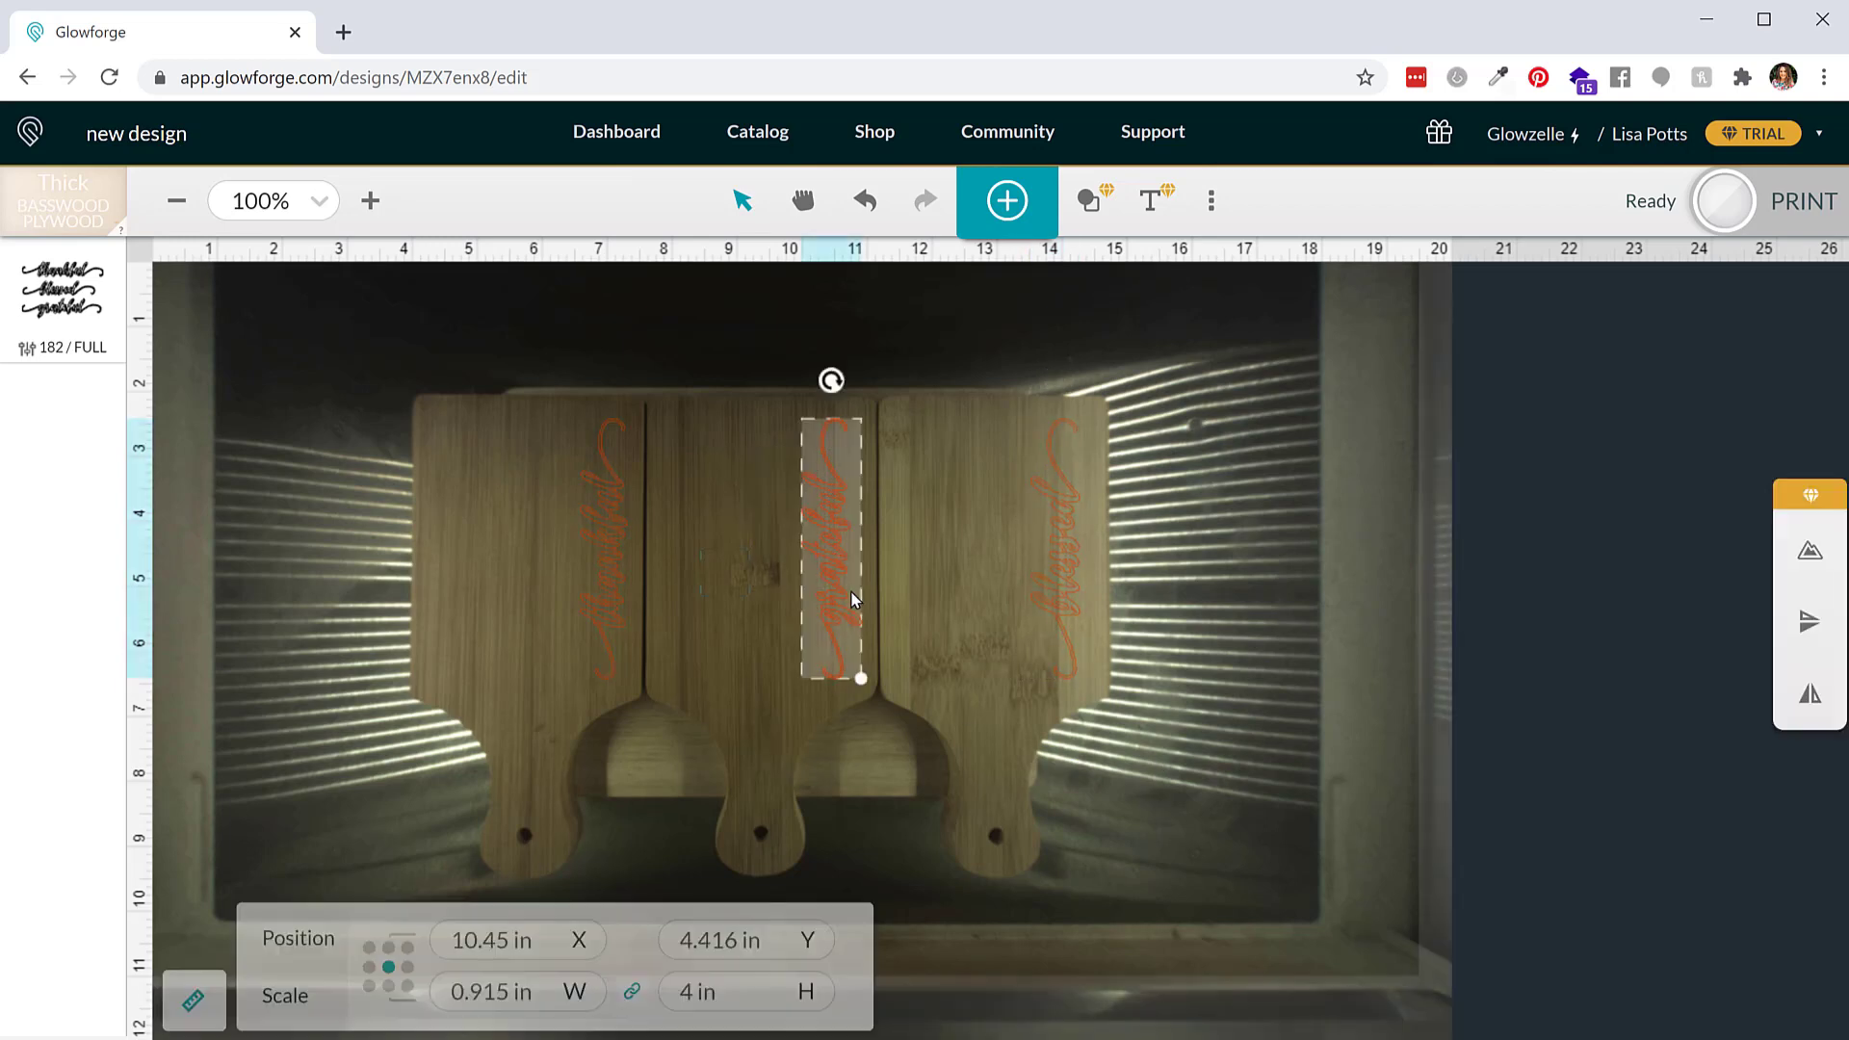
key(Right)
key(Right)
key(Right)
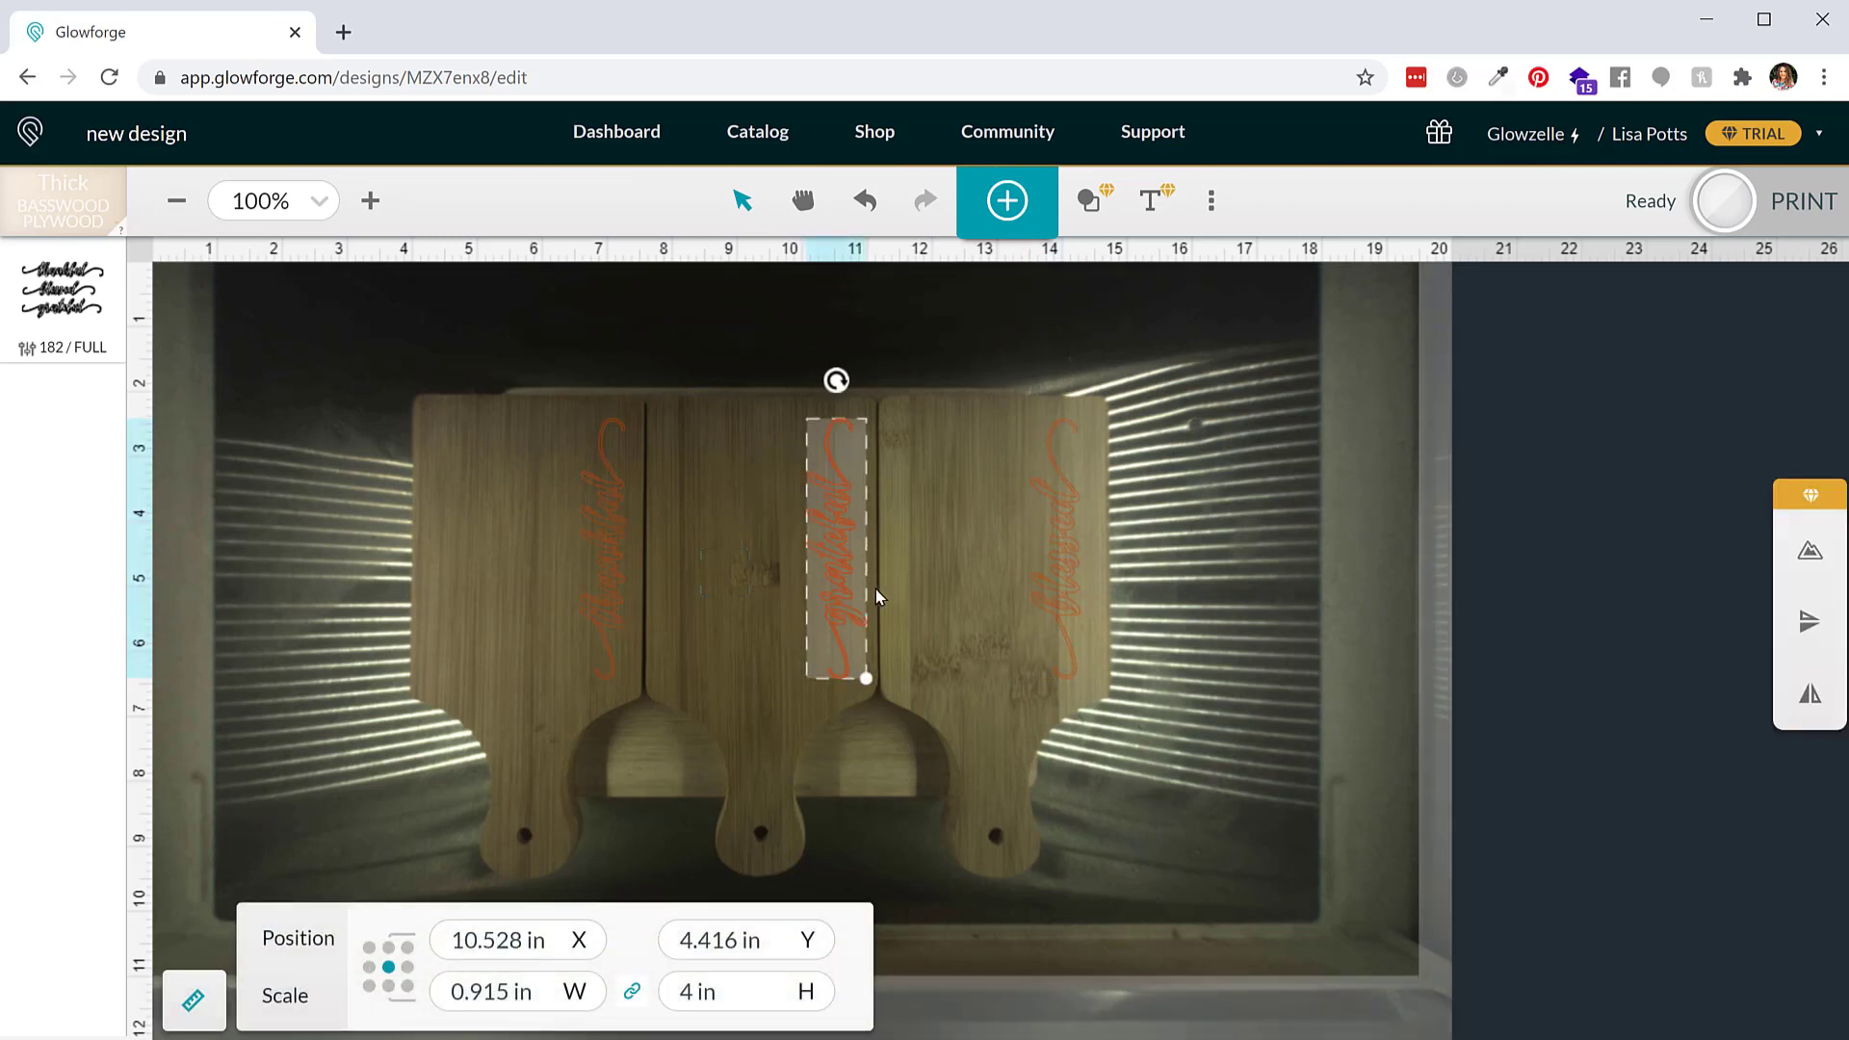
key(Left)
click(1042, 570)
click(1071, 586)
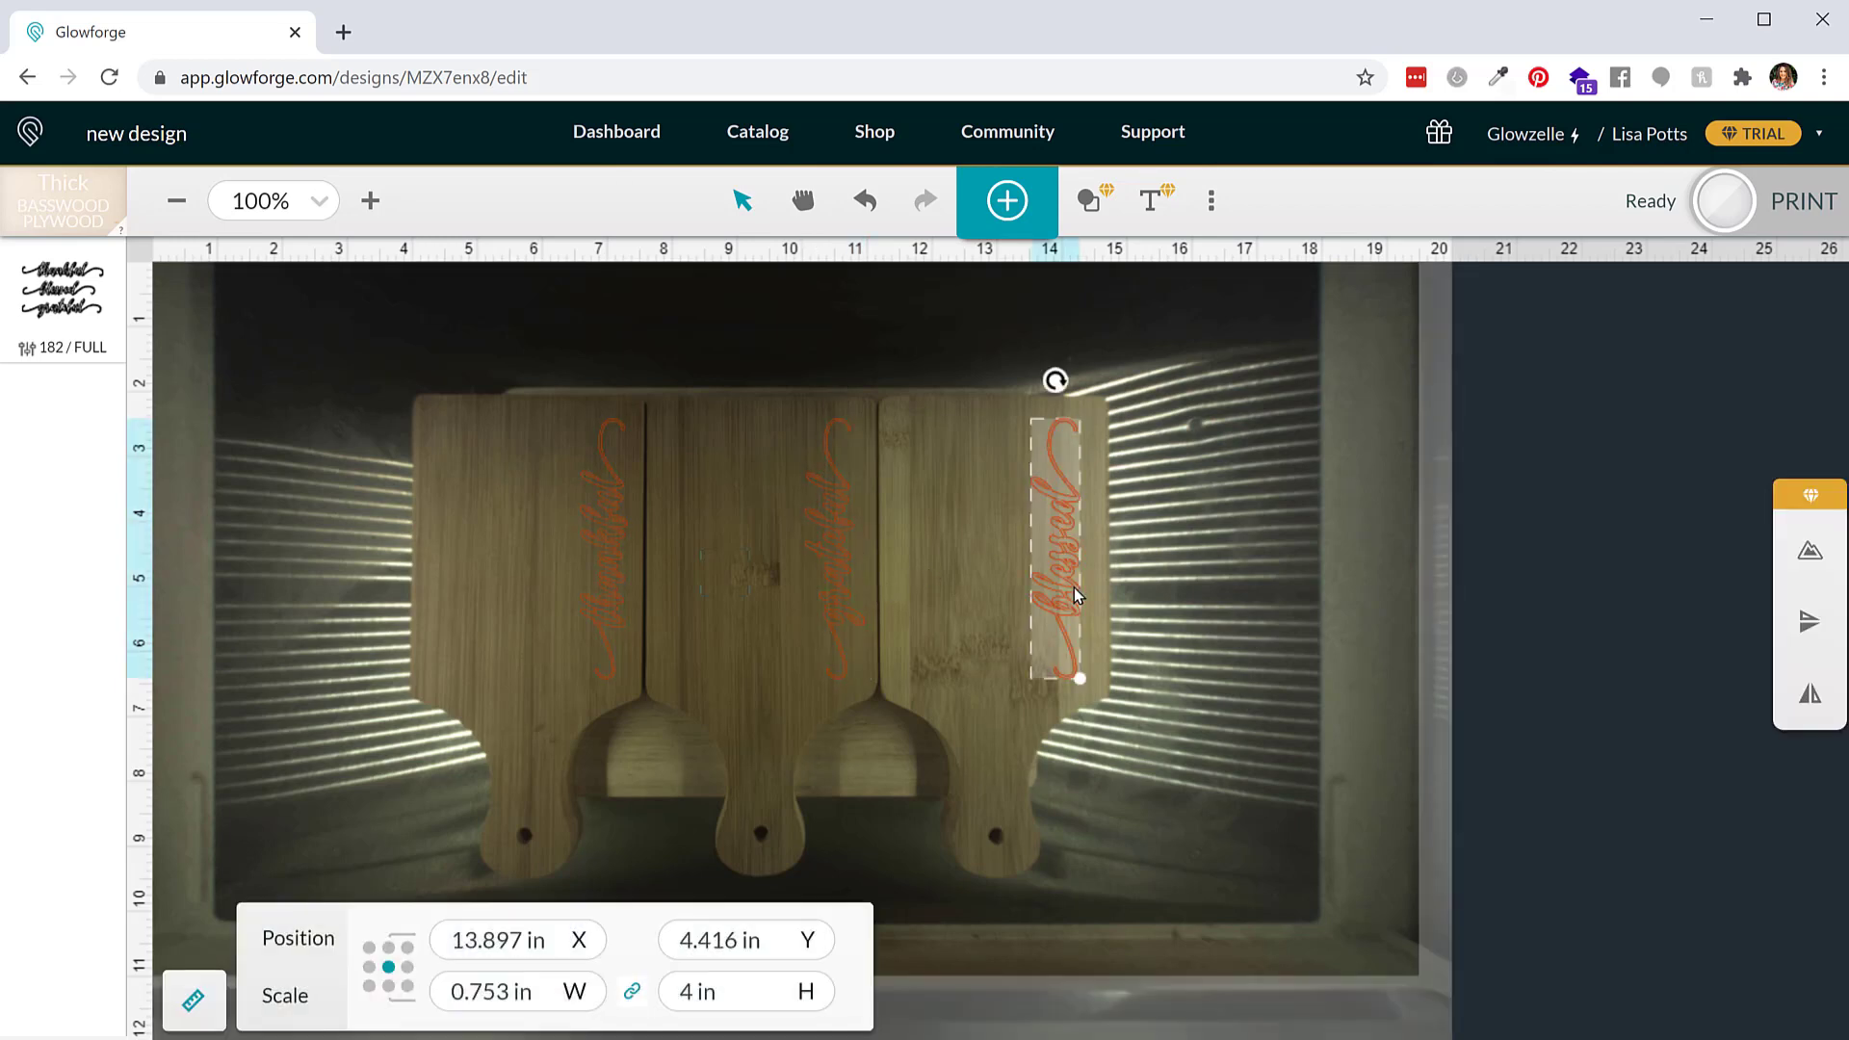
key(Right)
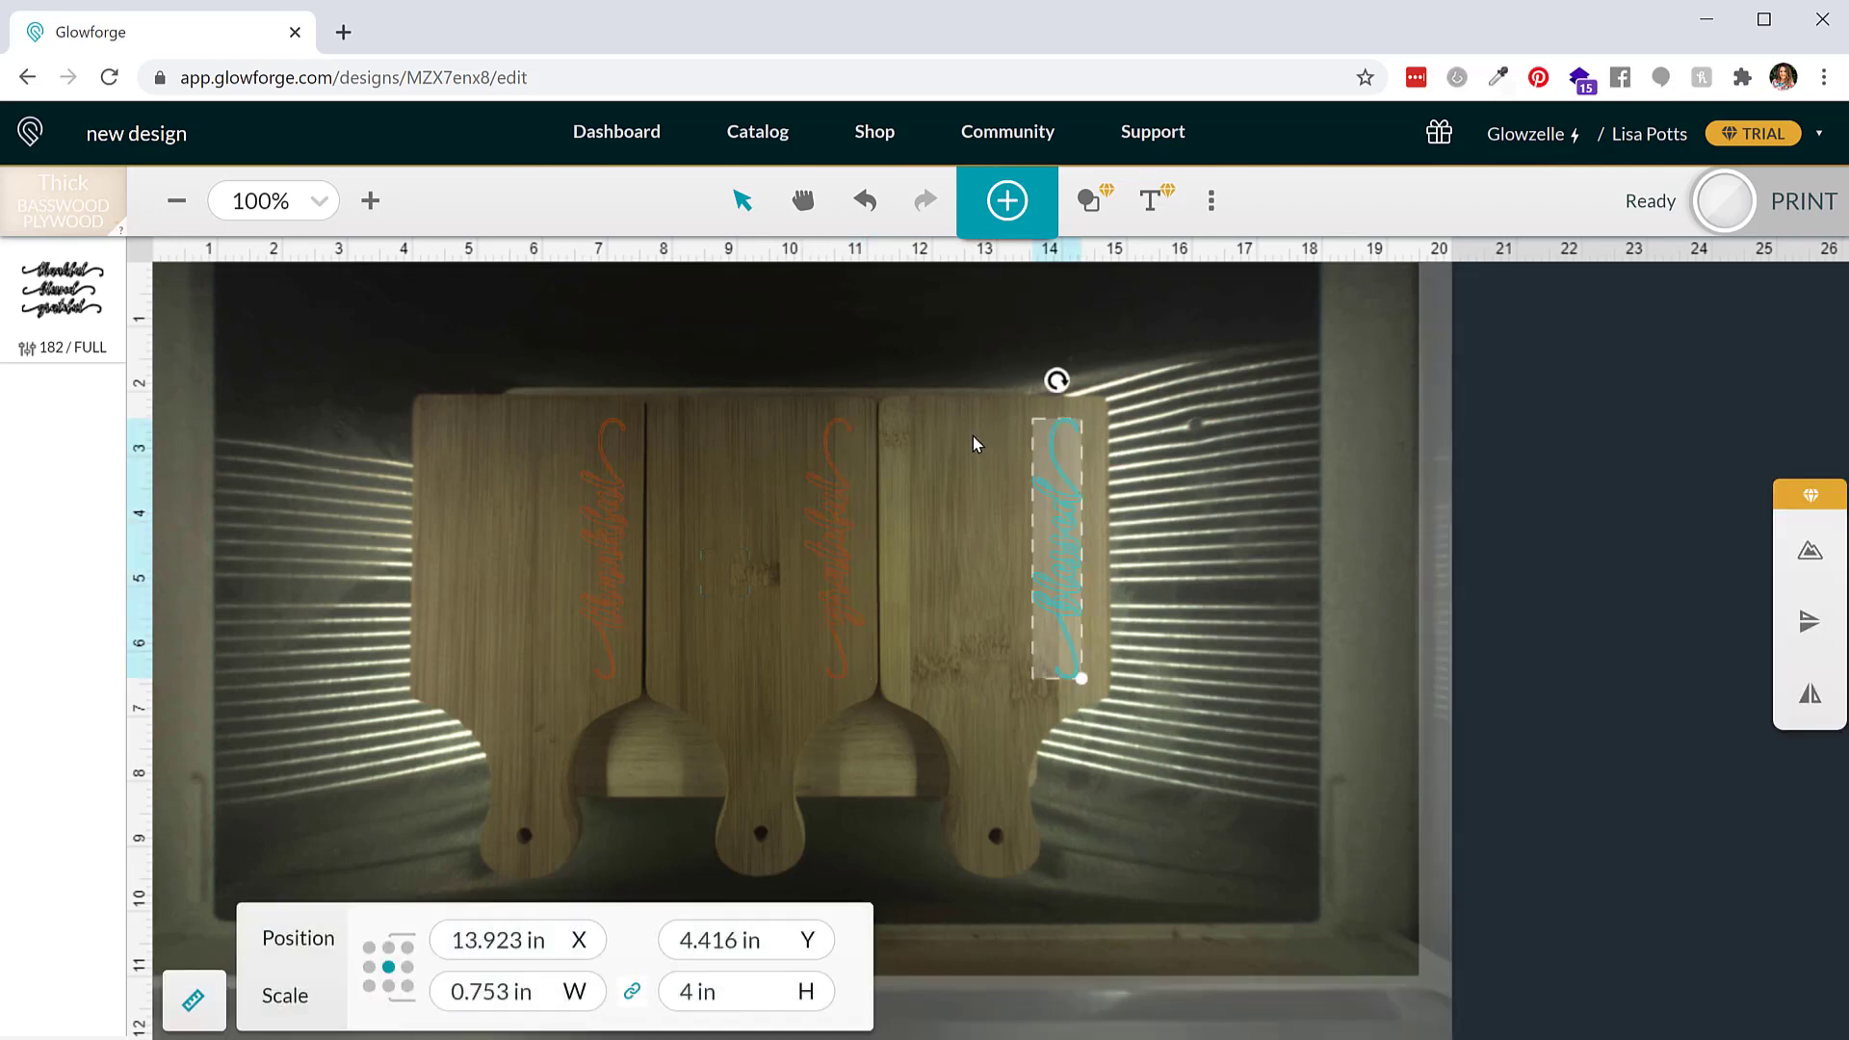
click(973, 436)
Set the design to engrave using the custom Bamboo setting
click(99, 289)
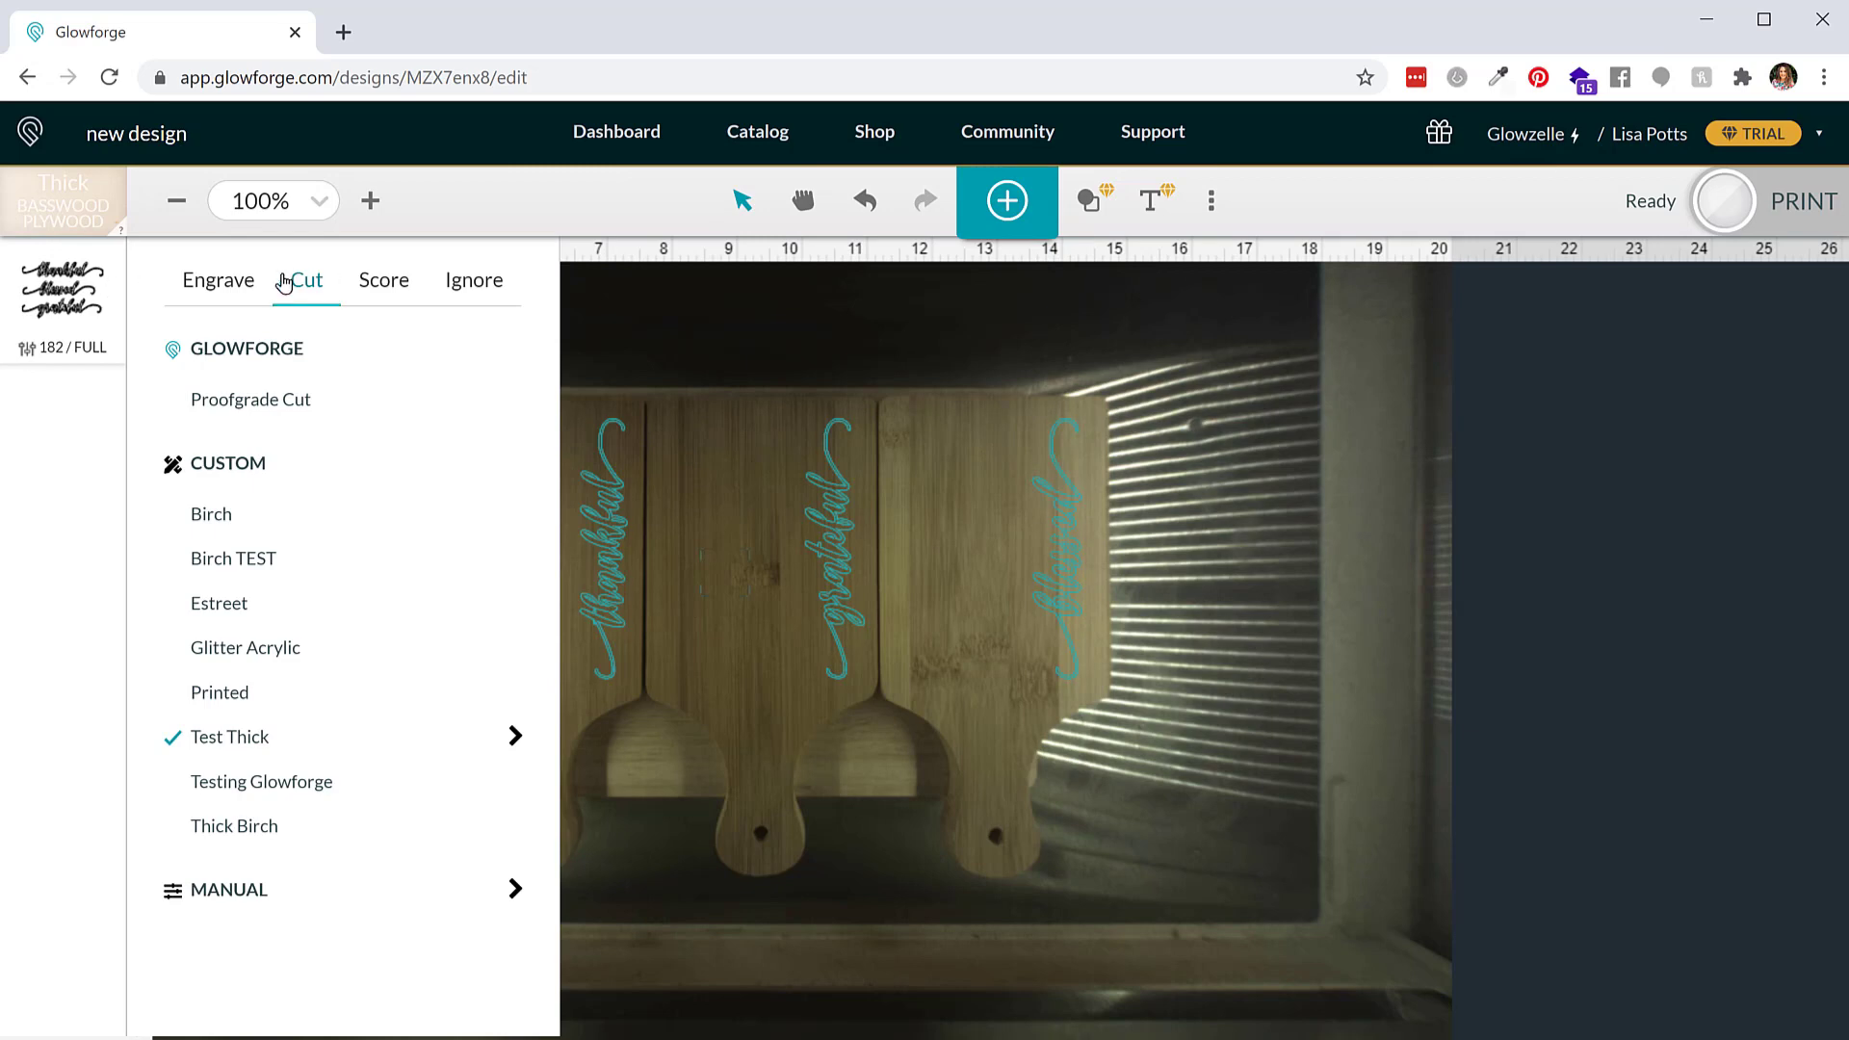
click(204, 289)
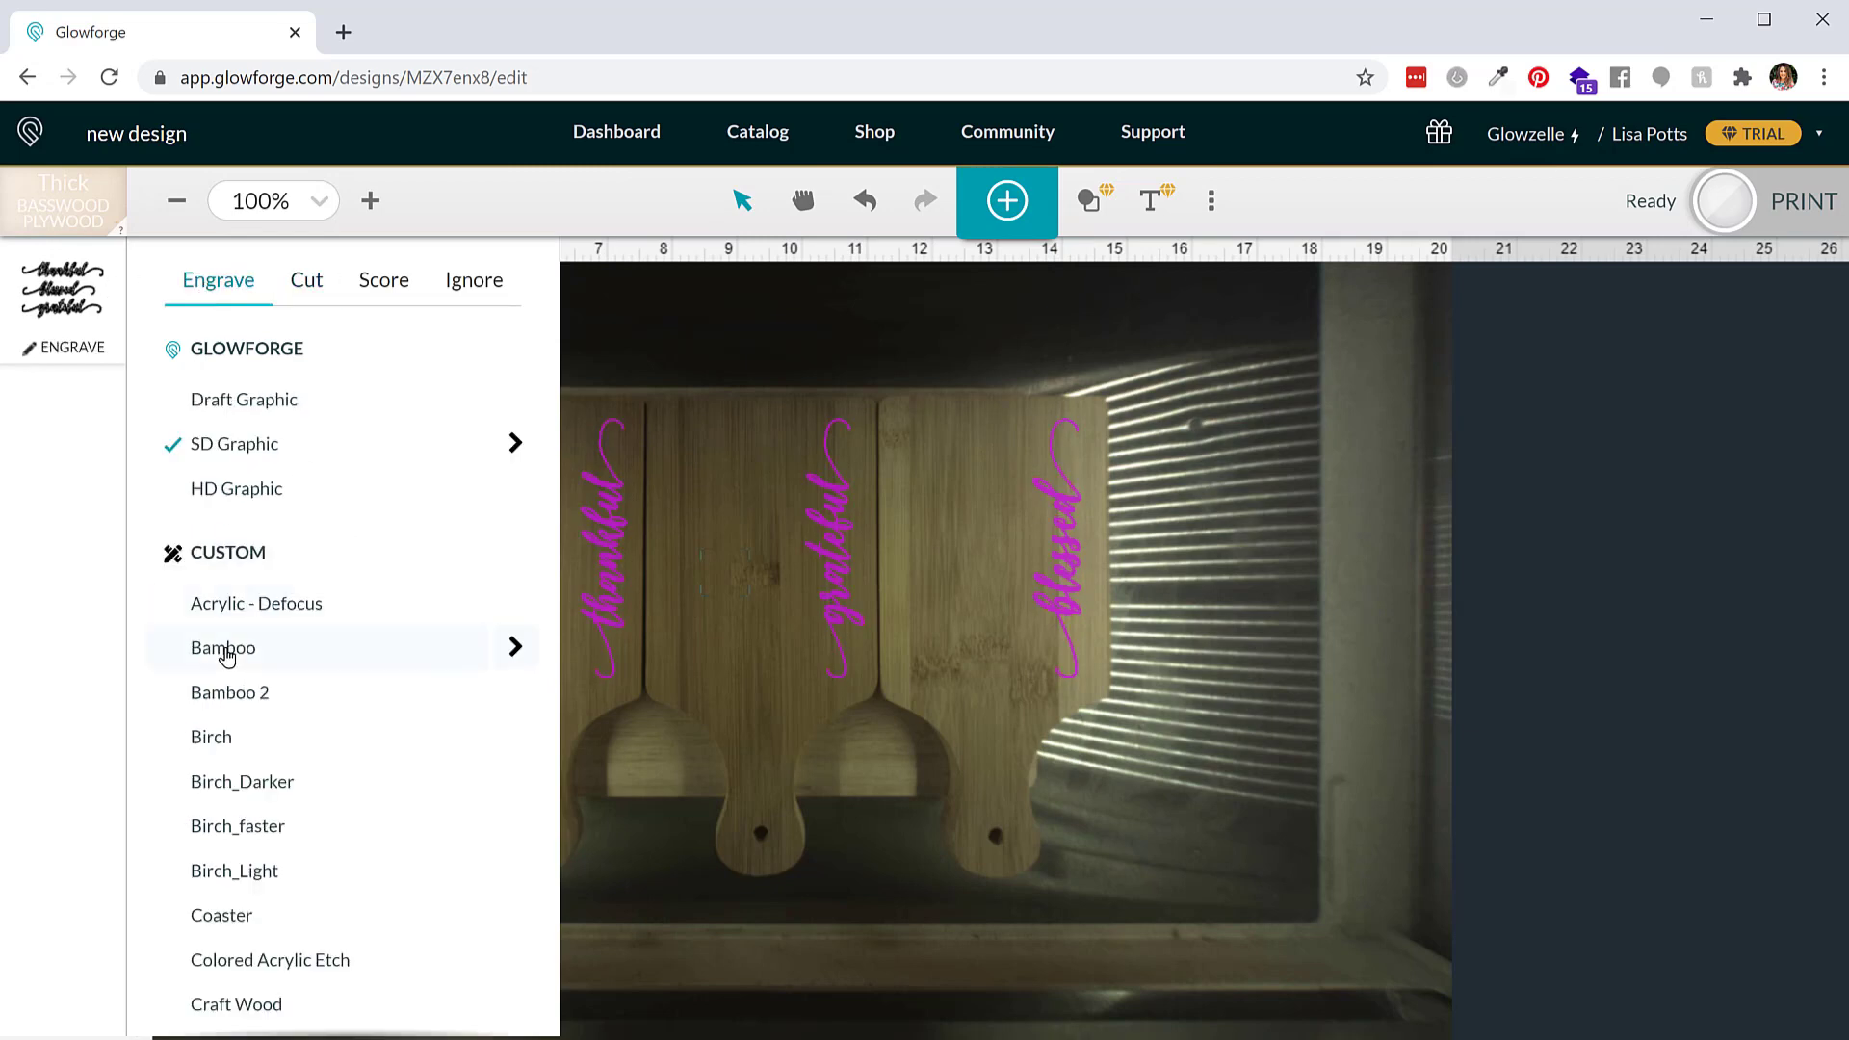
click(224, 650)
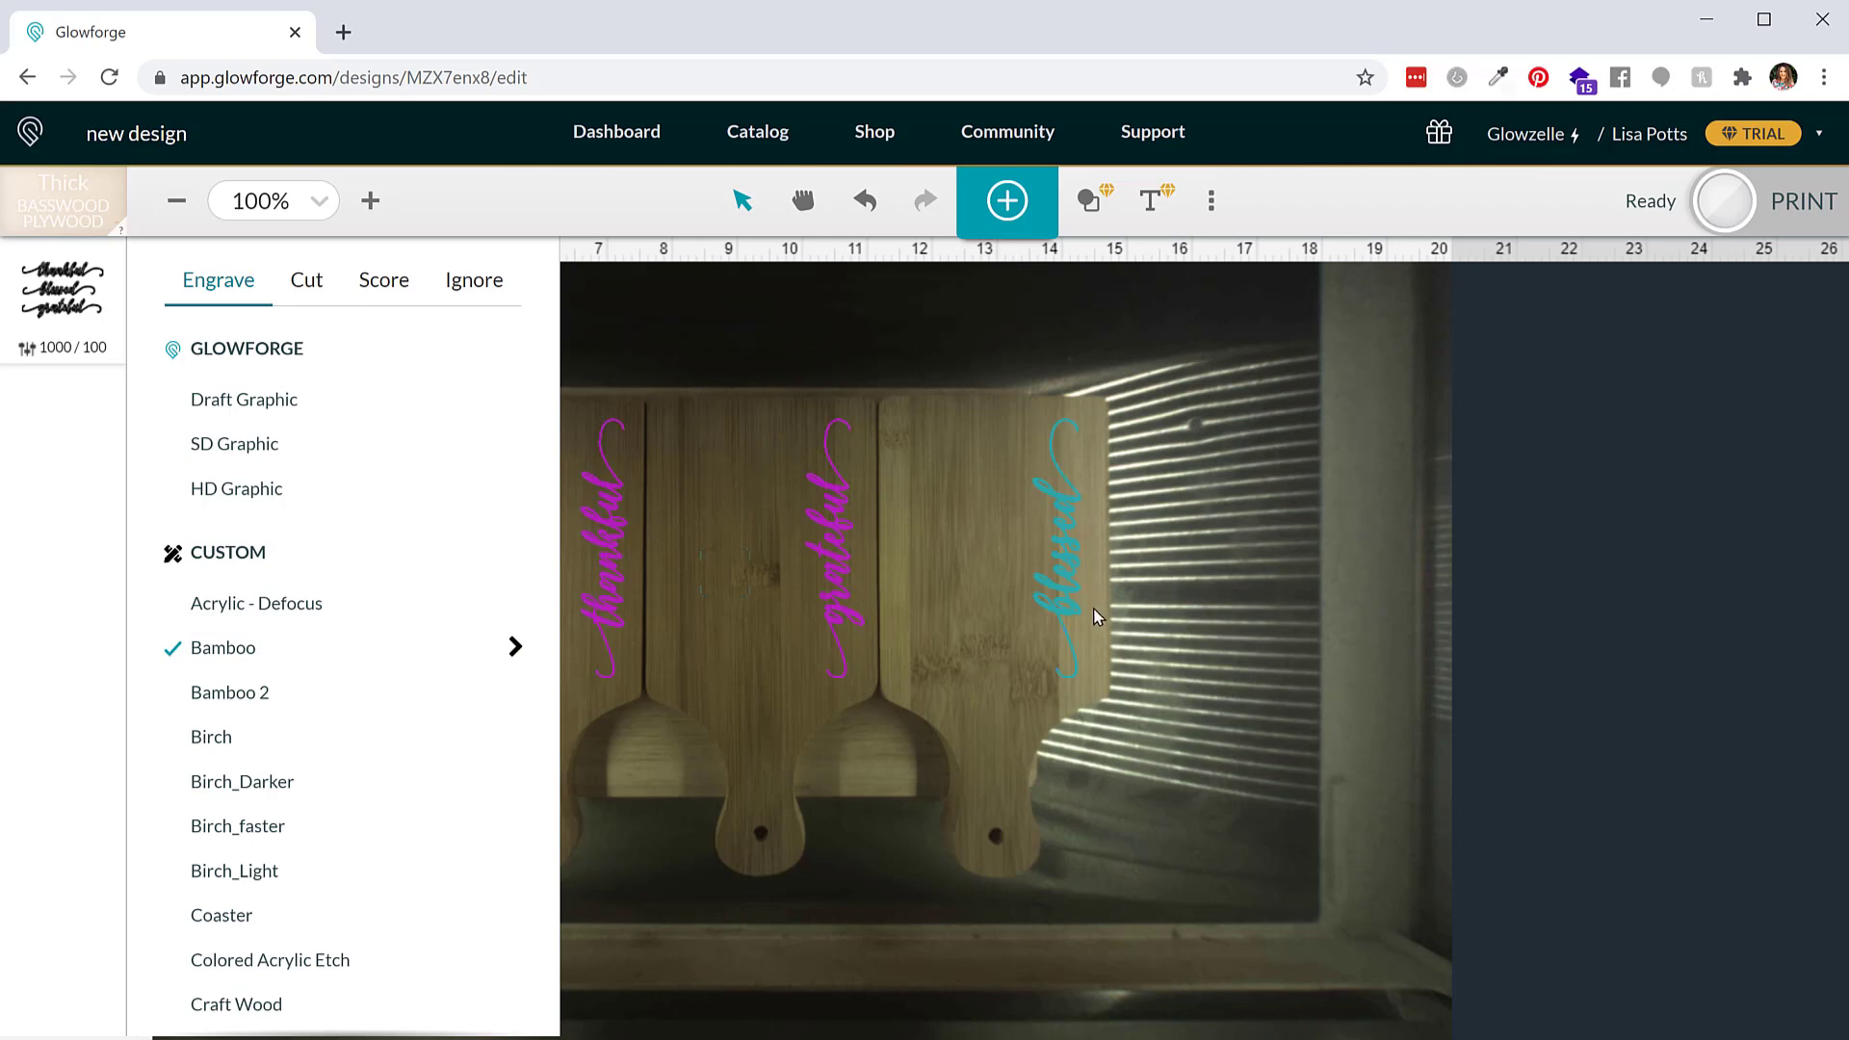
Try to print the engraving and dismiss the stopped-print notice
click(1807, 202)
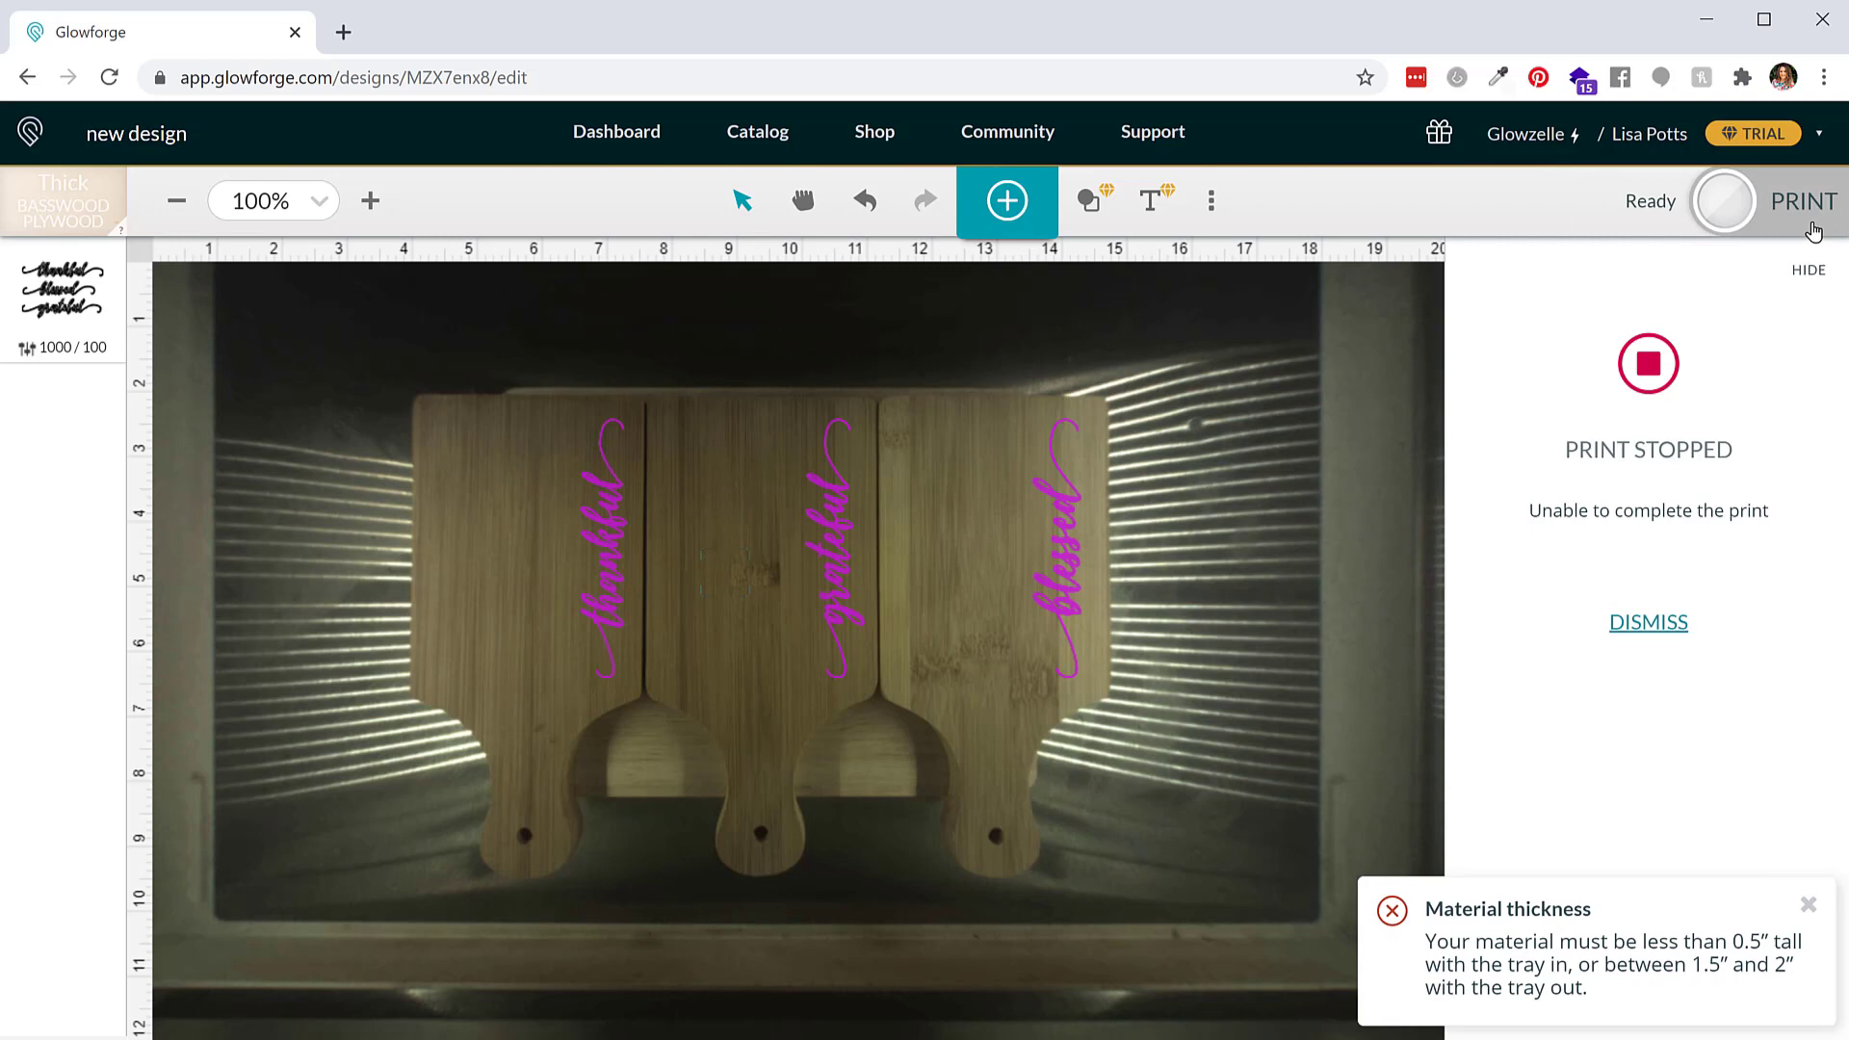
click(1666, 626)
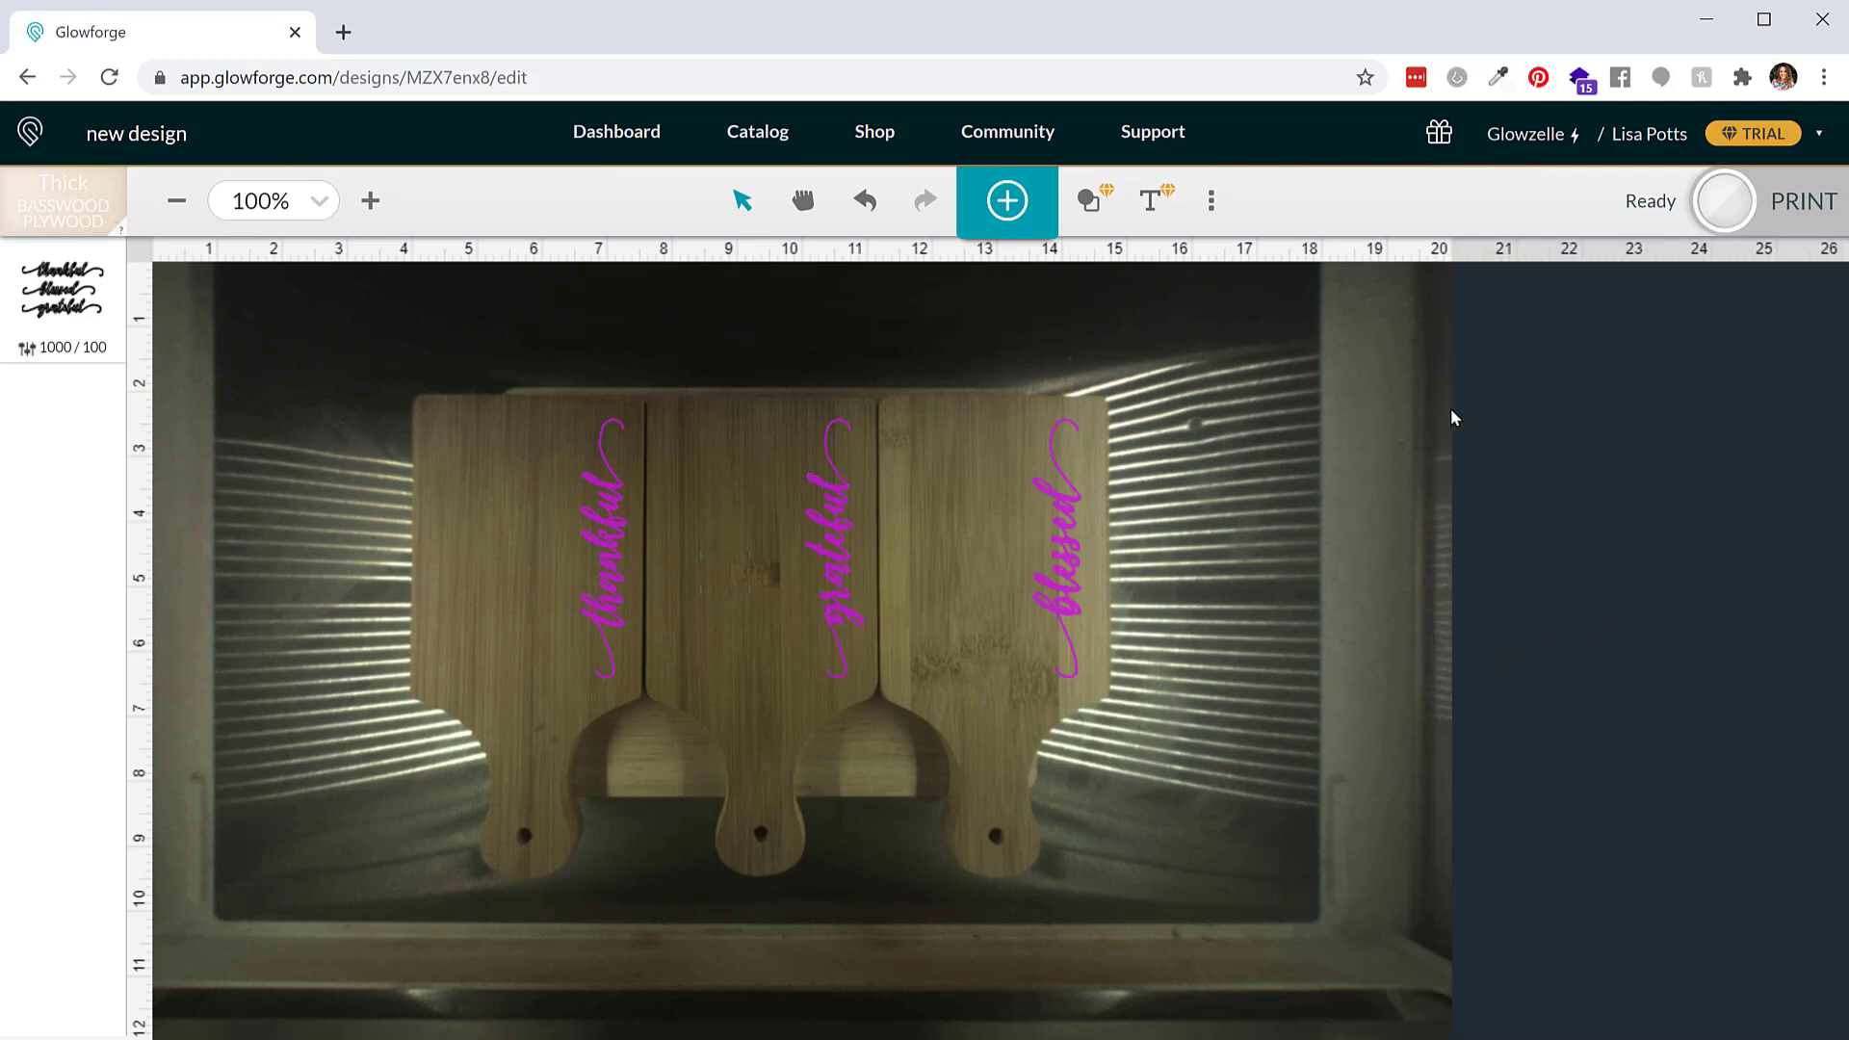
Review the material selection and uncertified material thickness options, then return to the dashboard
click(63, 203)
click(696, 214)
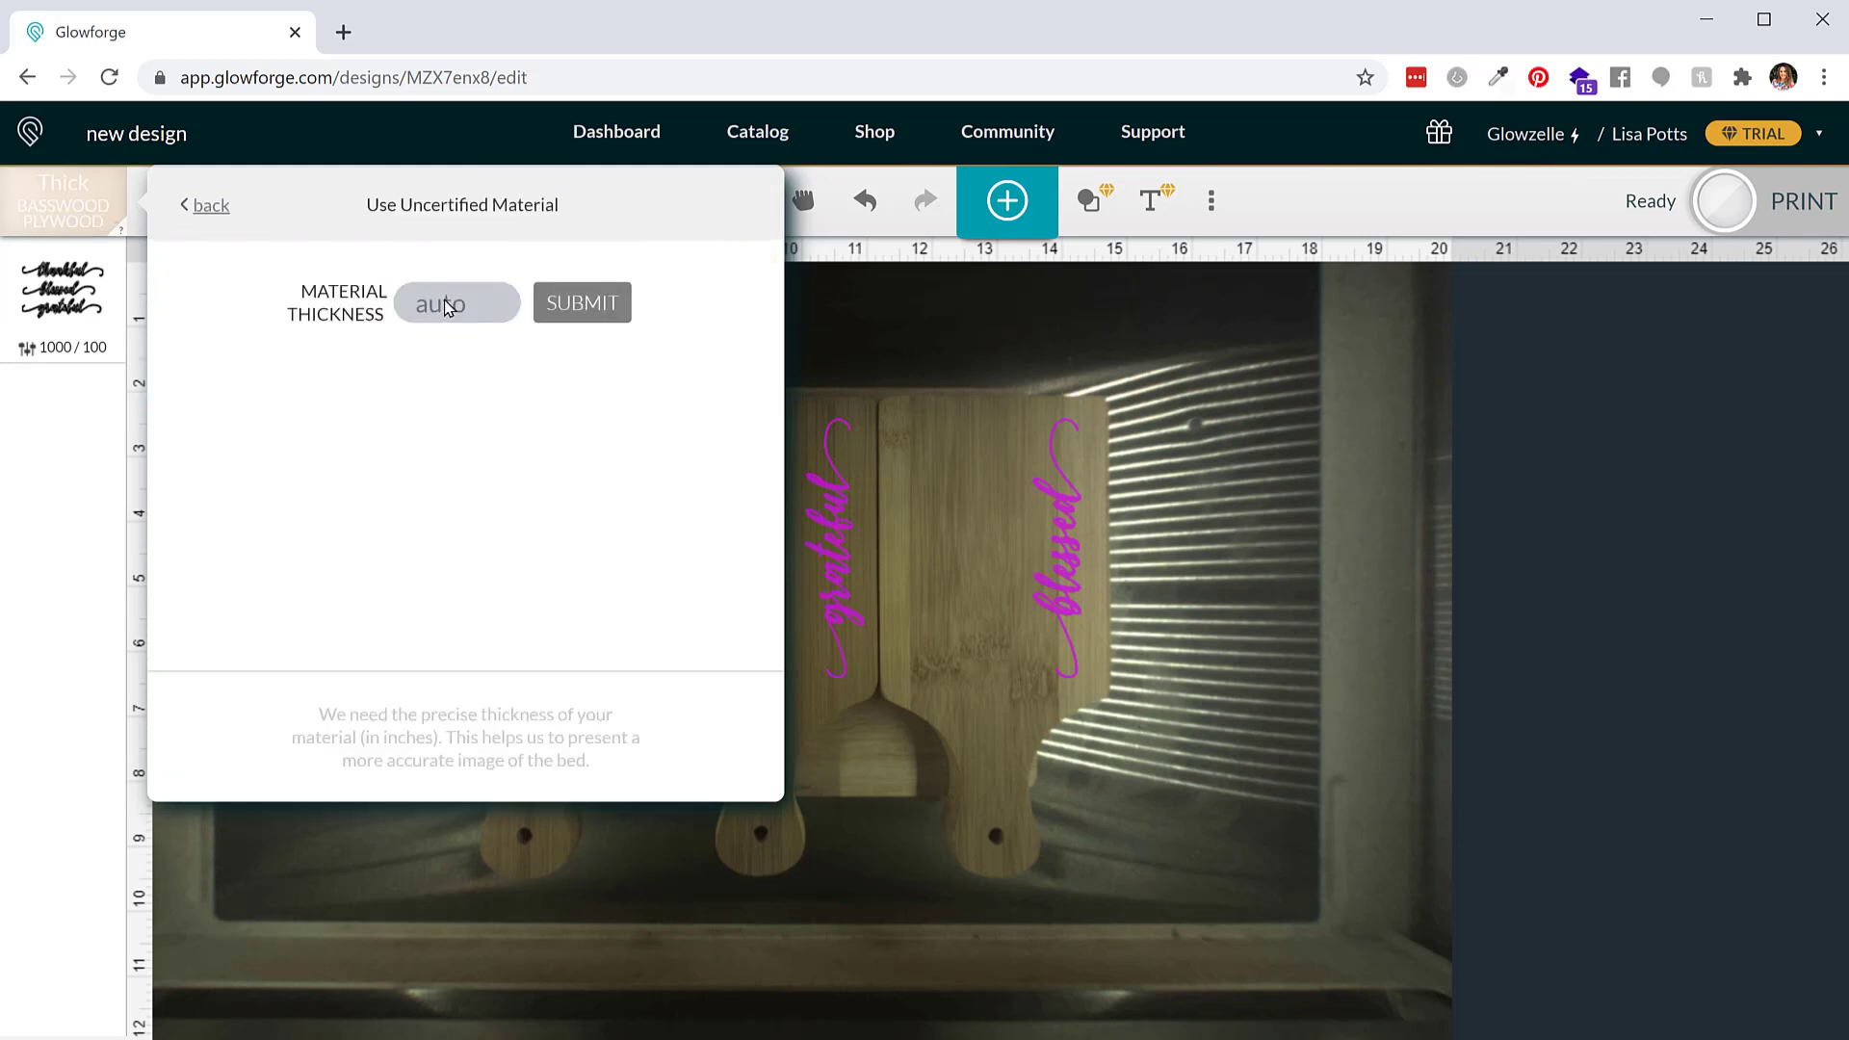
click(196, 207)
click(644, 285)
click(841, 360)
click(64, 202)
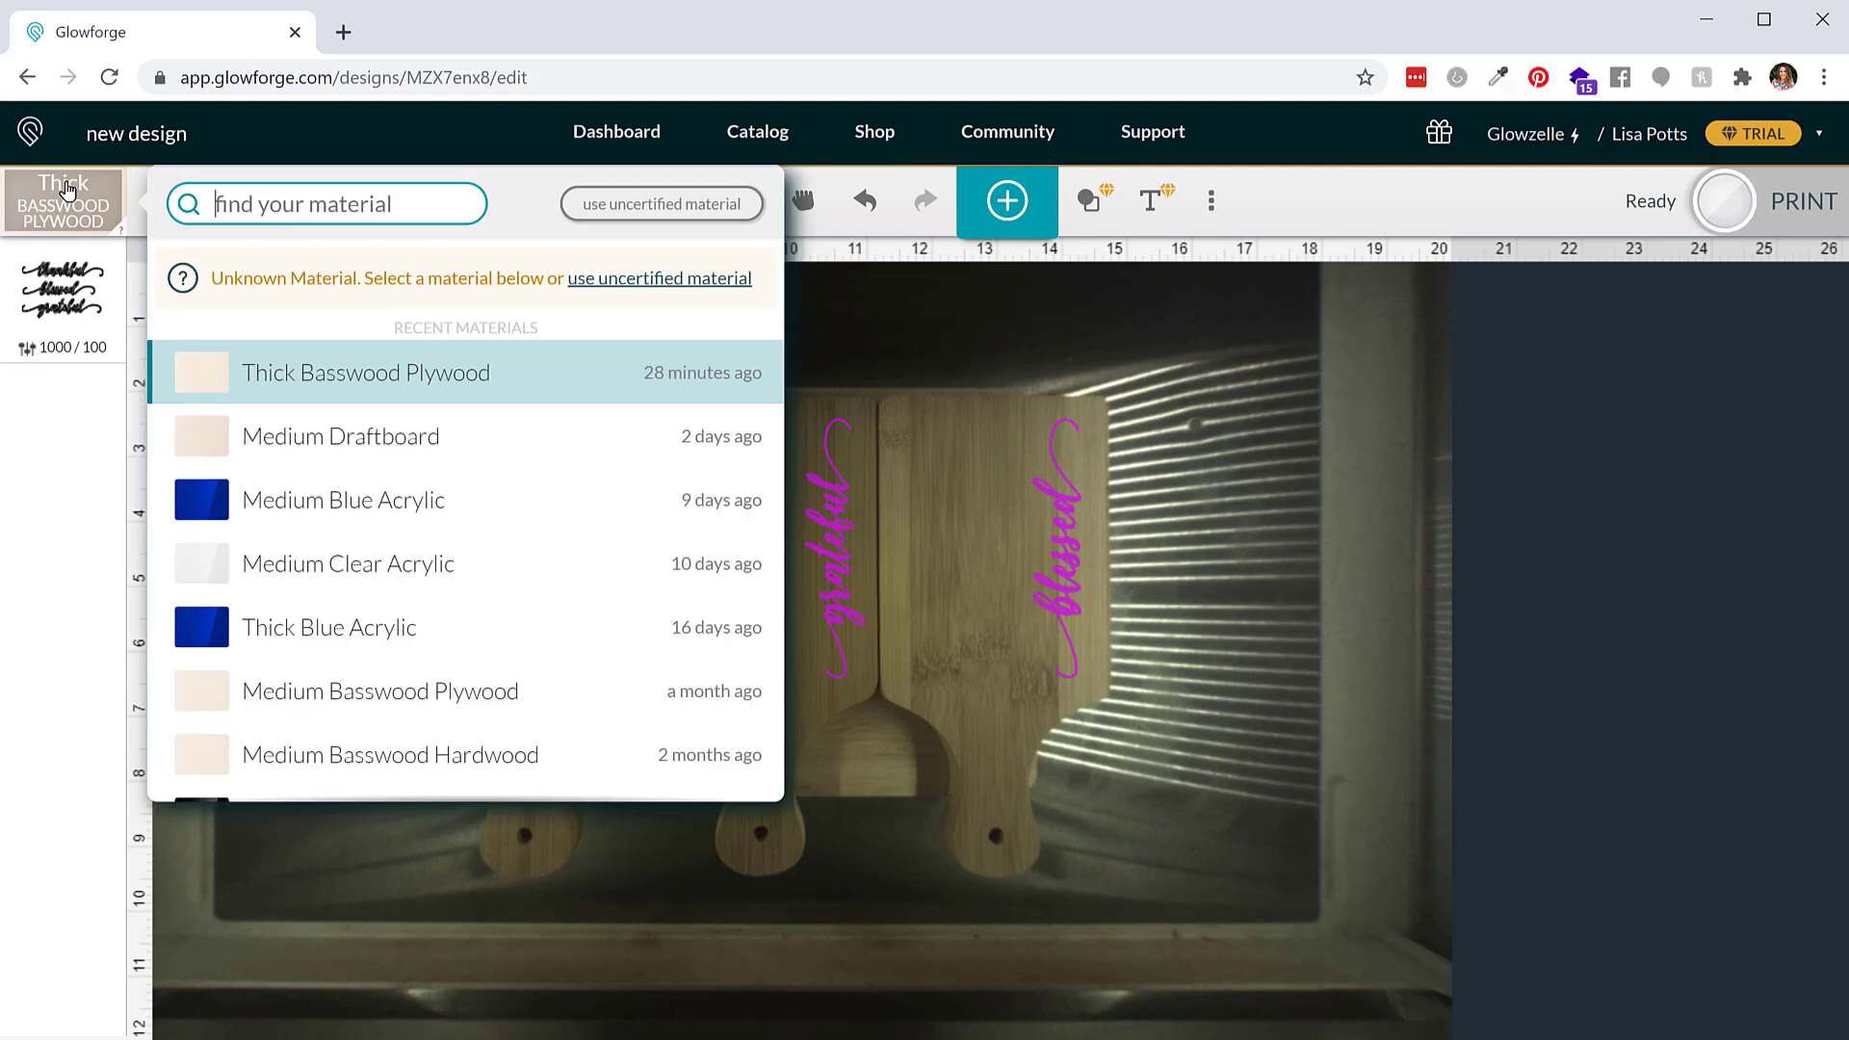
click(610, 280)
click(207, 206)
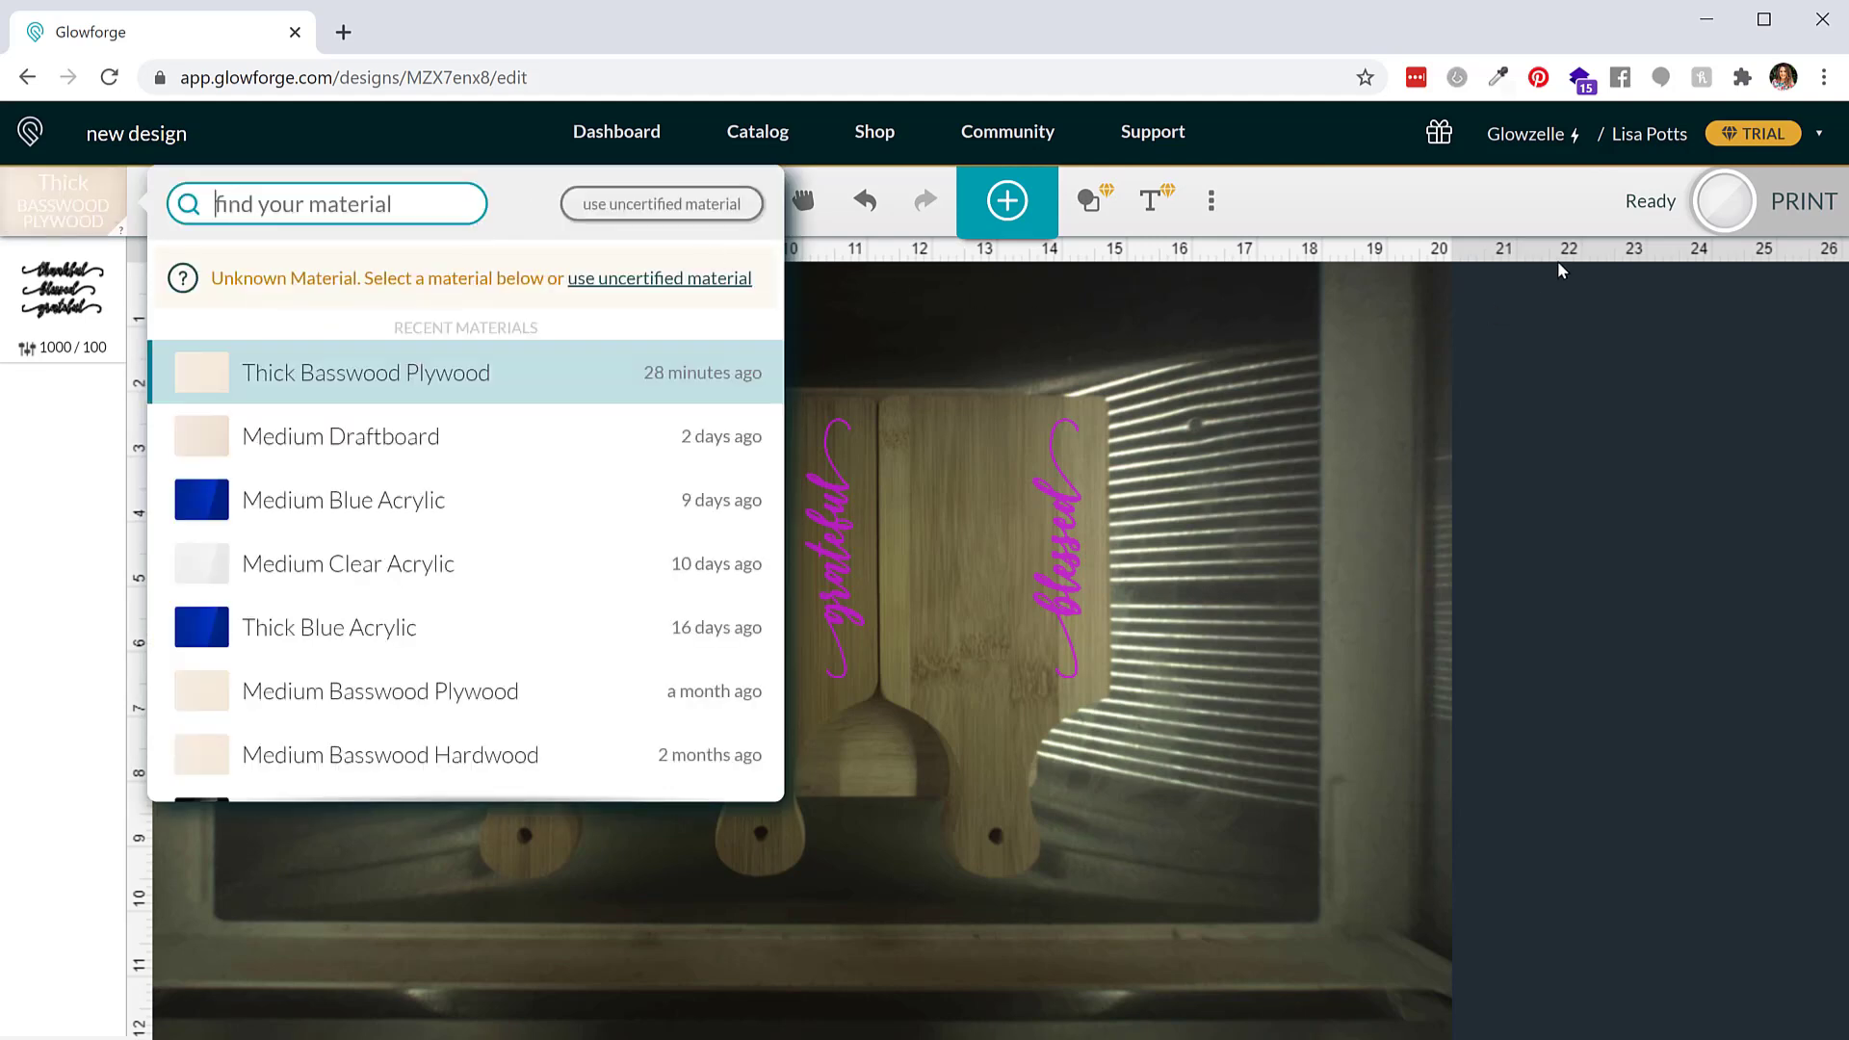
click(1589, 204)
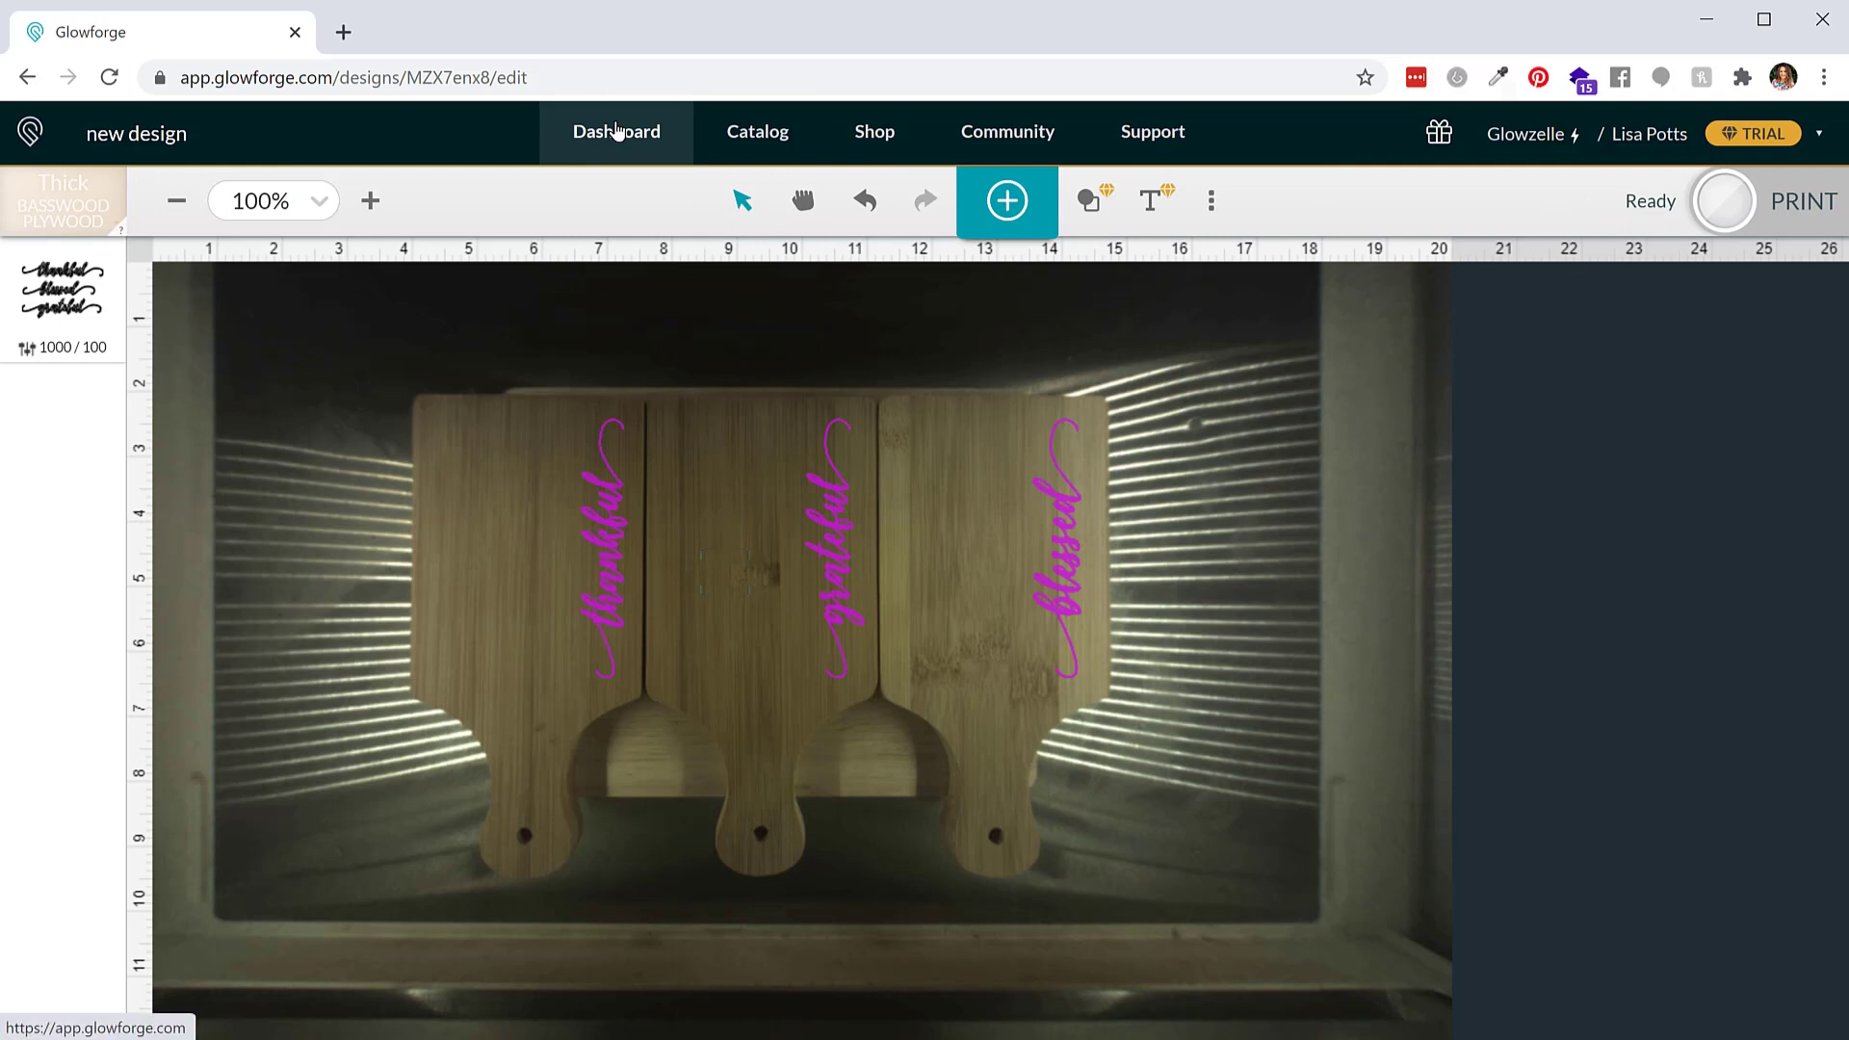
click(616, 131)
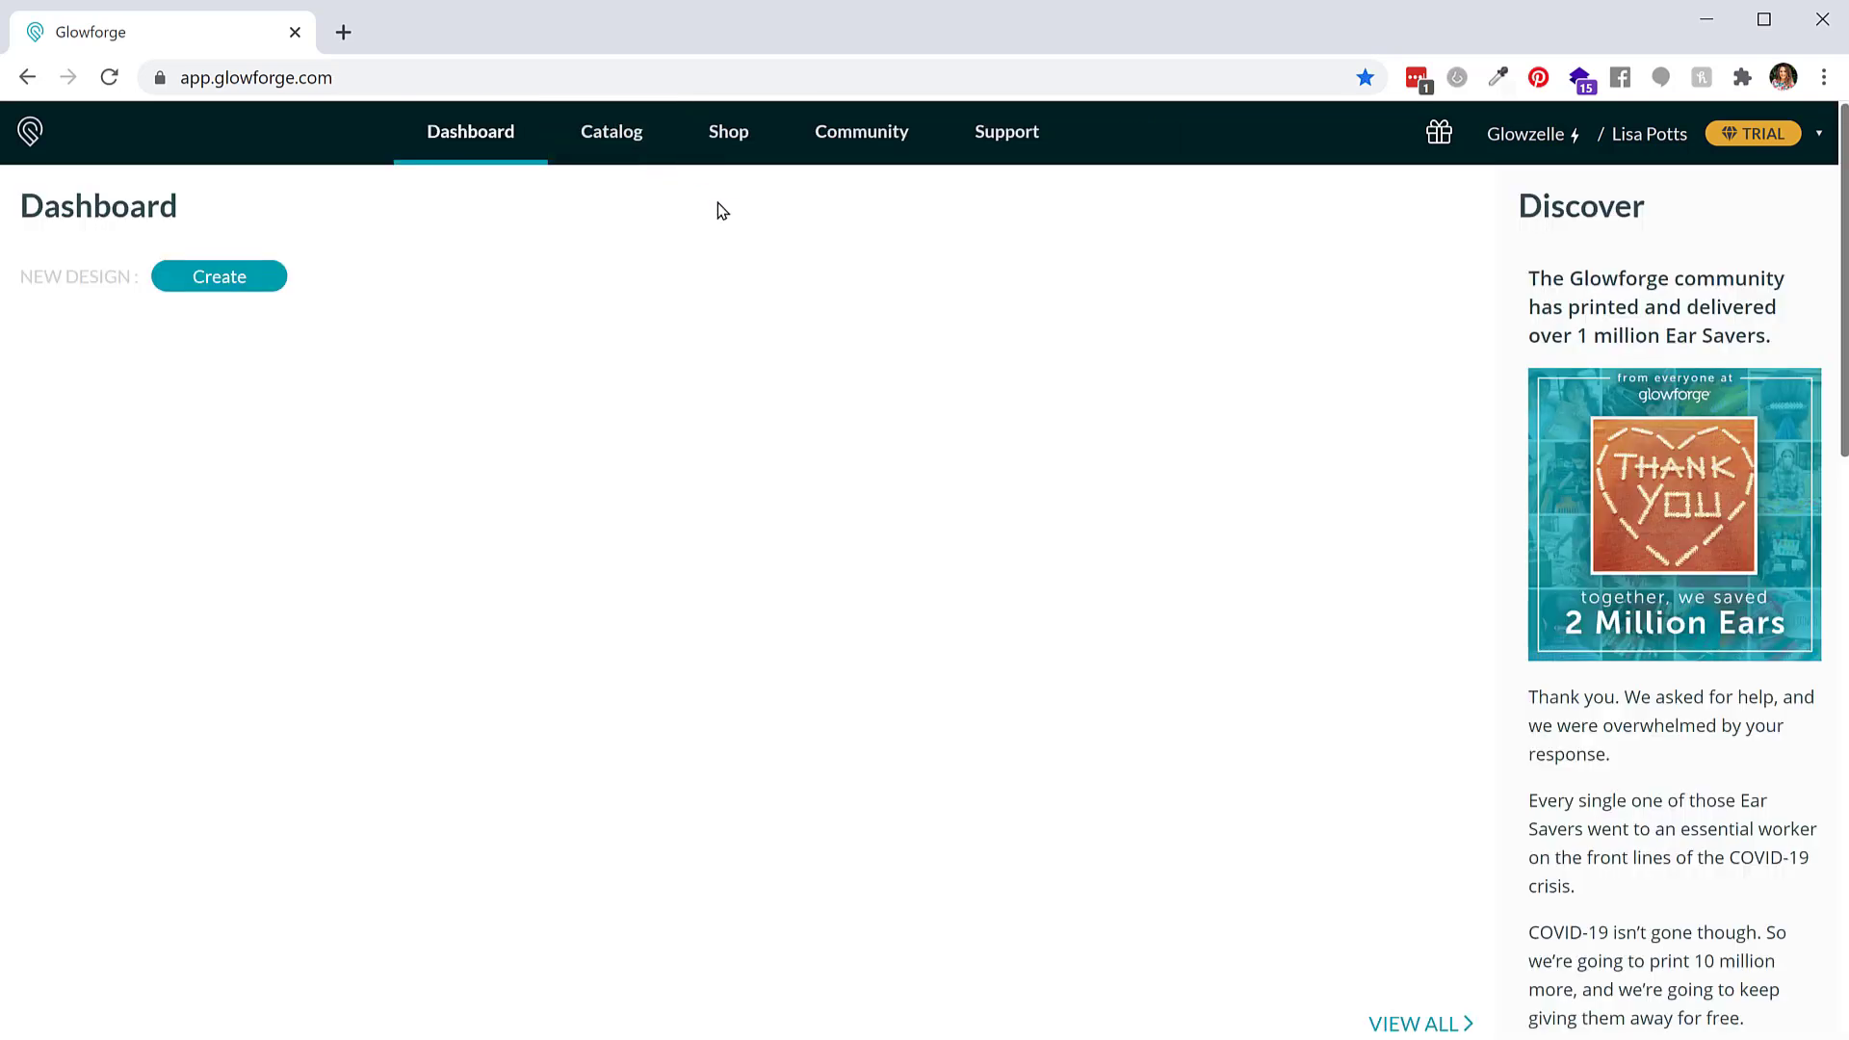